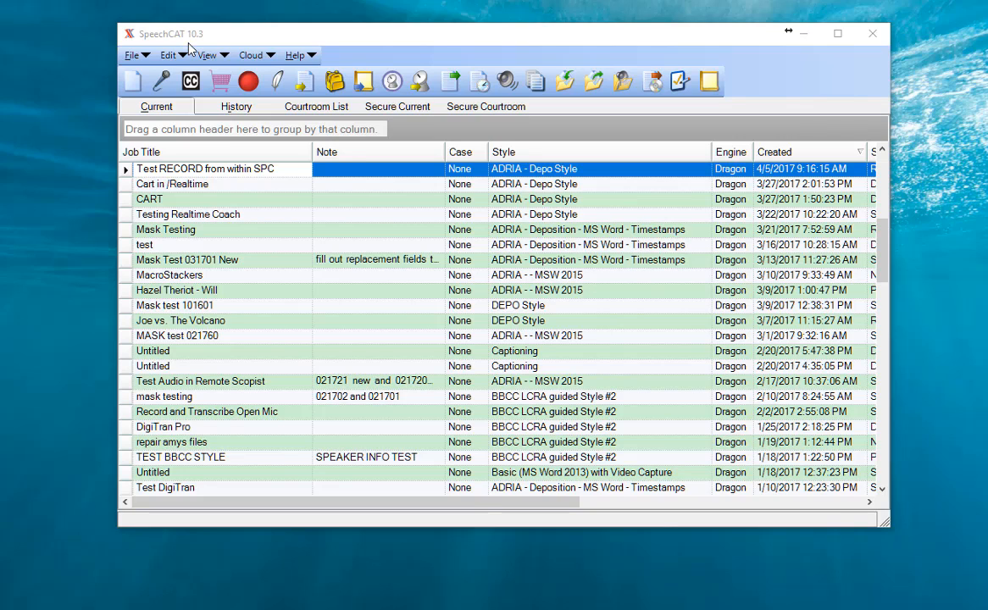
# Open the style manager, bring its window fully on screen and enlarge it to show the list of styles
pyautogui.click(178, 56)
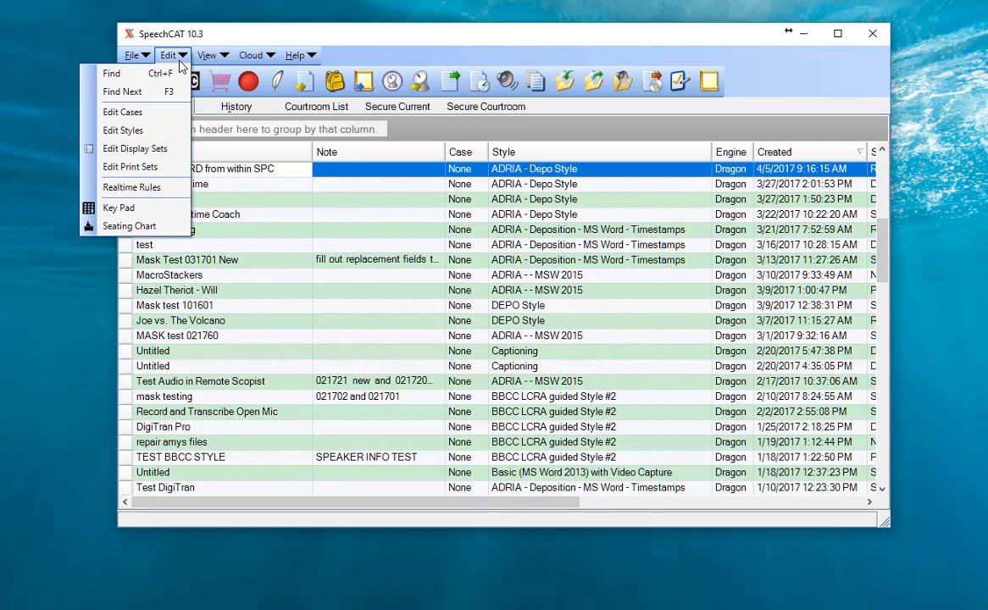
pyautogui.click(157, 132)
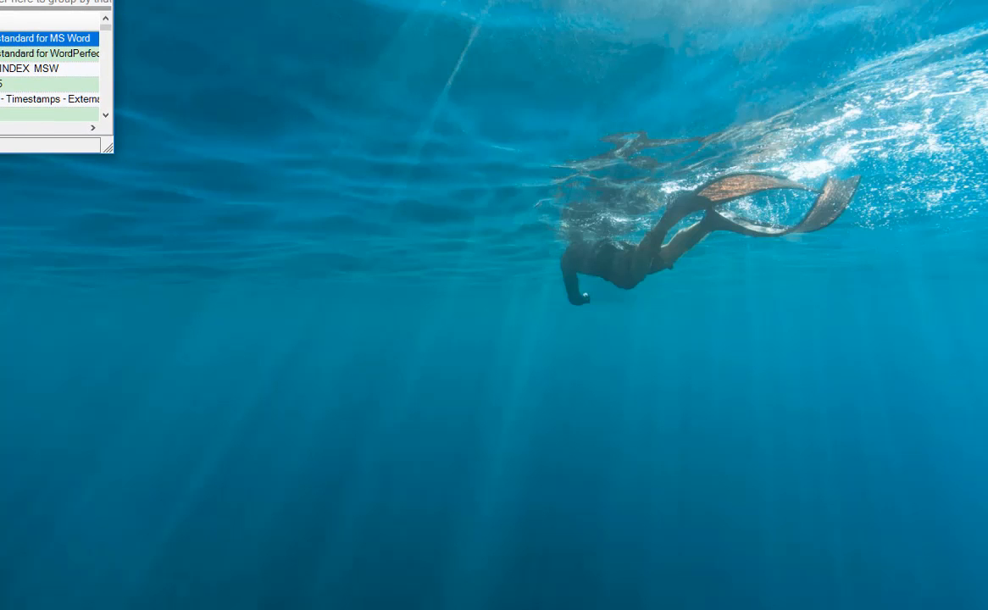
pyautogui.moveTo(0, 0); pyautogui.dragTo(118, 41)
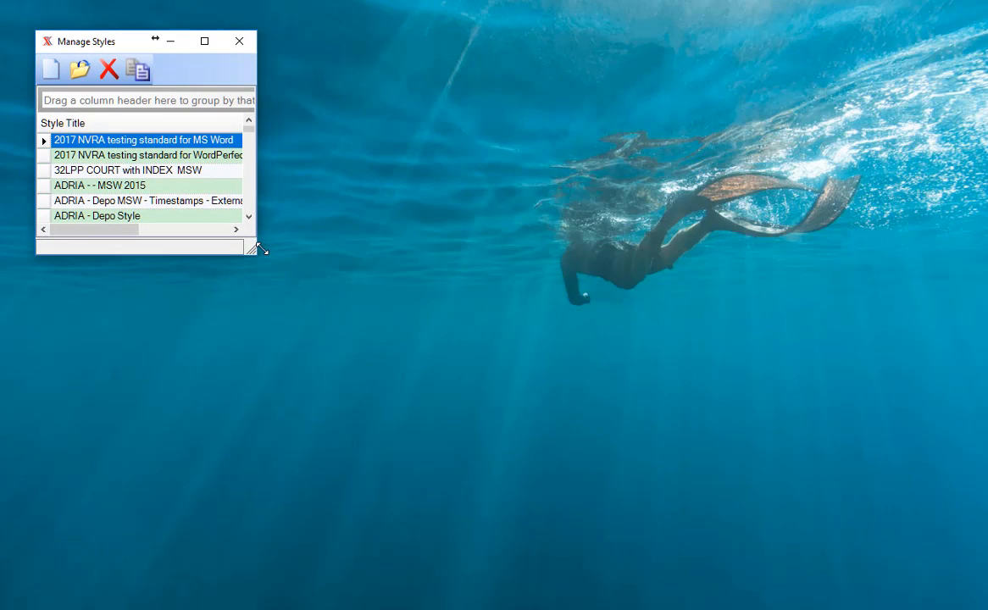
pyautogui.moveTo(258, 247); pyautogui.dragTo(945, 577)
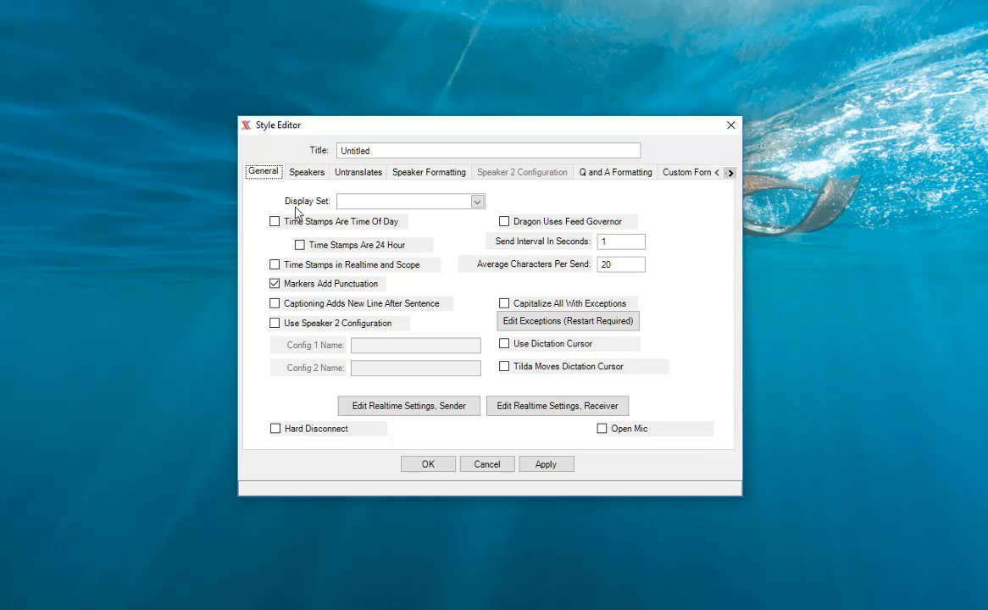
# Choose Courier New as the display set for the untitled style
pyautogui.click(477, 204)
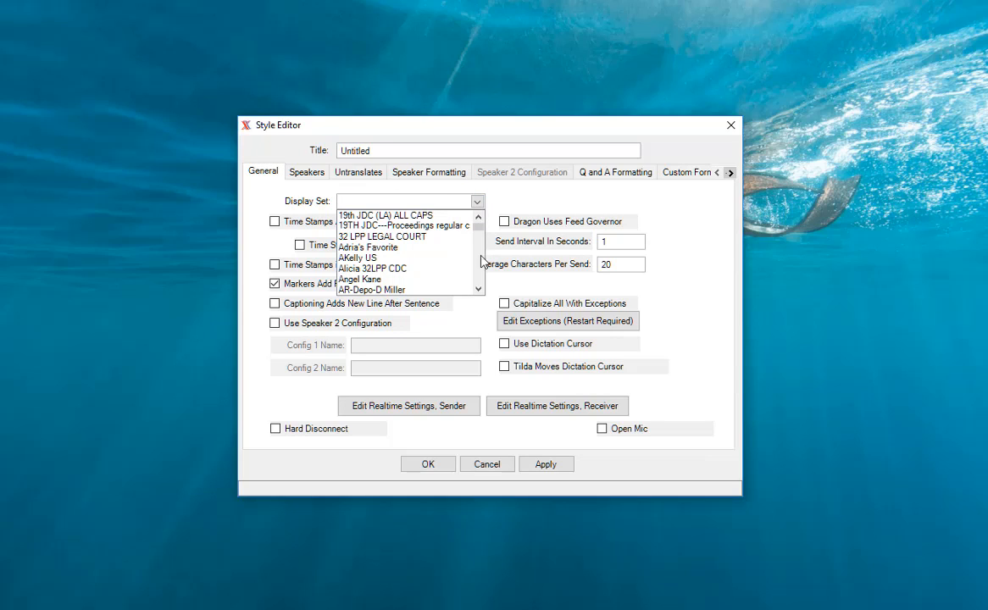
pyautogui.click(479, 289)
pyautogui.click(479, 290)
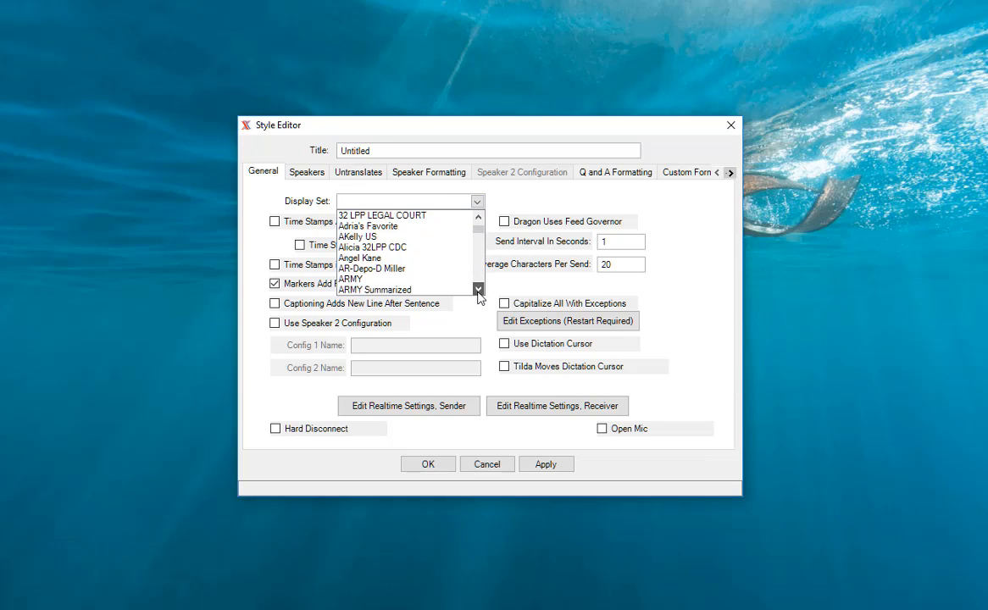
pyautogui.click(479, 290)
pyautogui.click(479, 290)
pyautogui.click(479, 289)
pyautogui.click(479, 290)
pyautogui.click(478, 290)
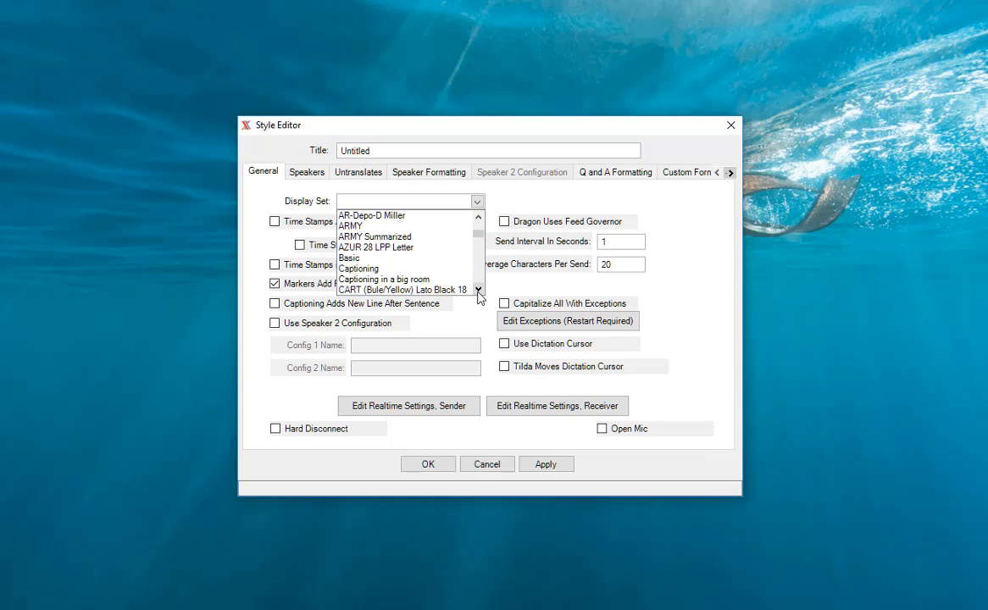
pyautogui.click(478, 290)
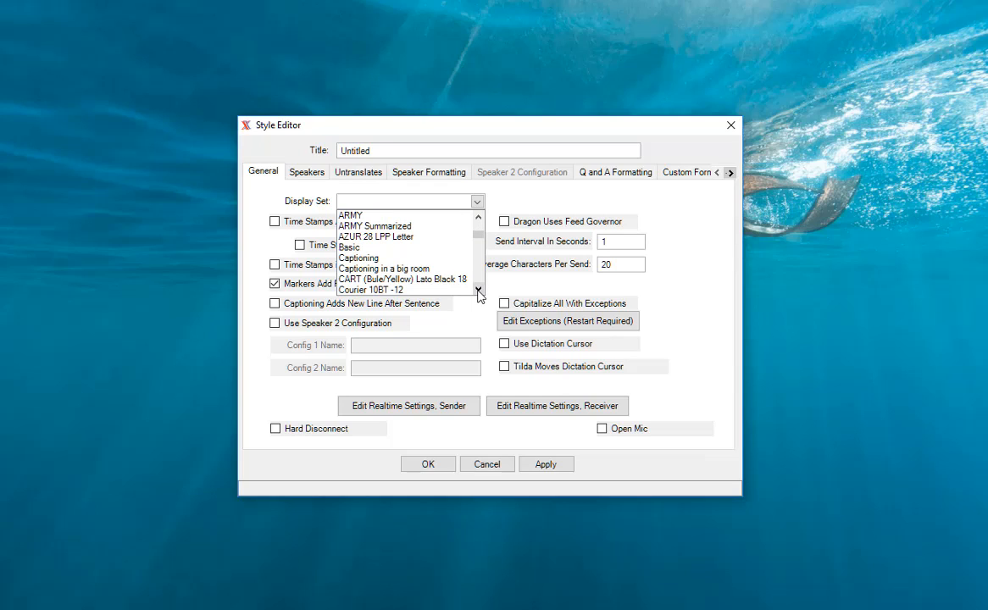
pyautogui.click(479, 290)
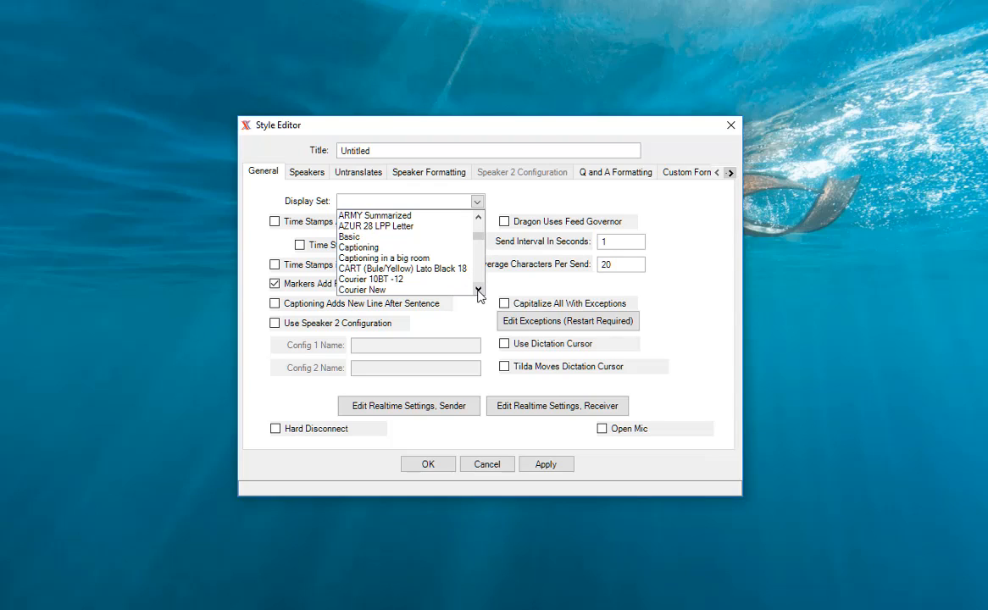
pyautogui.click(479, 290)
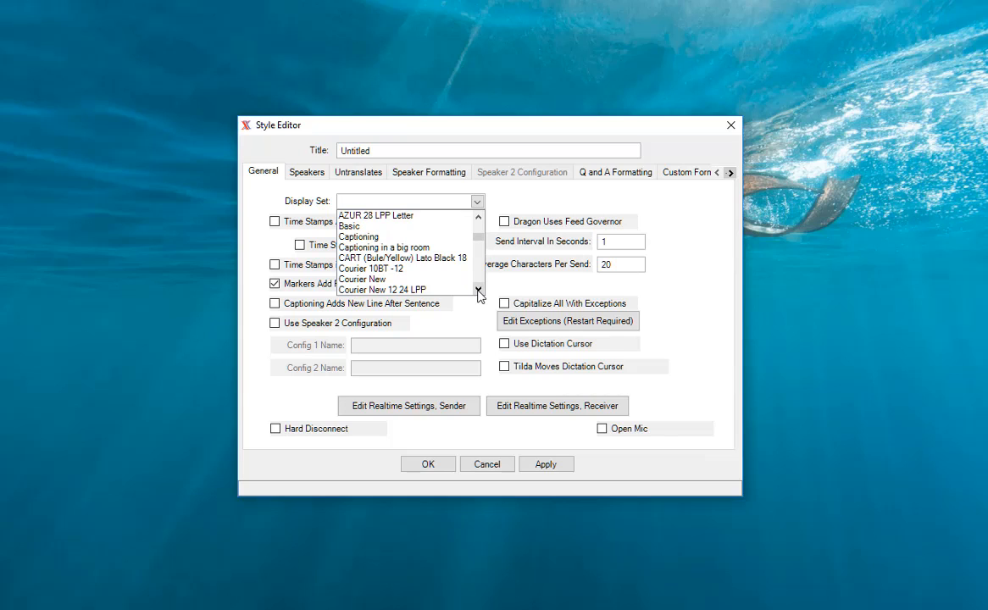
pyautogui.click(373, 283)
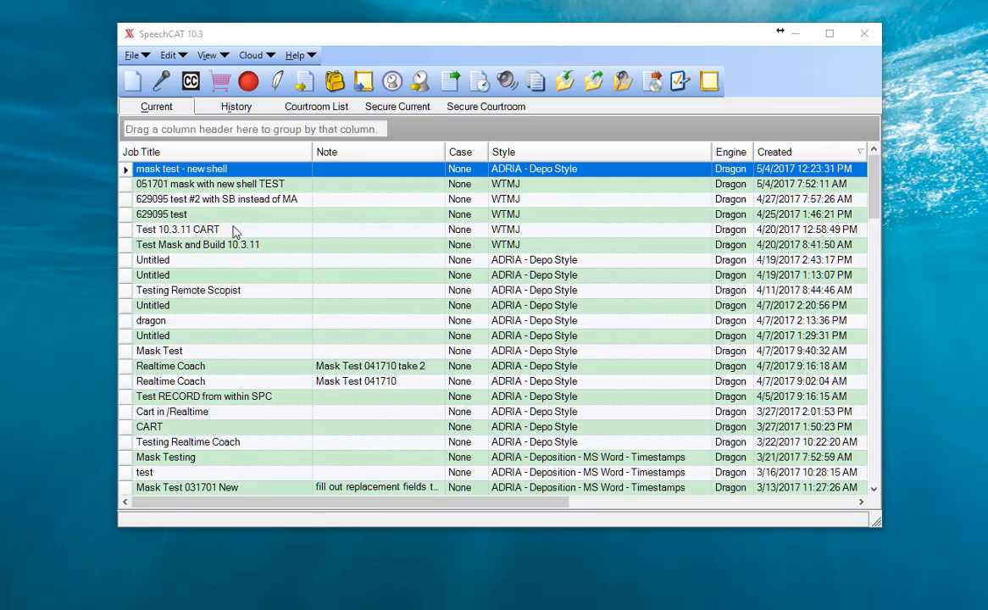
# Open the display set manager, bring its window fully on screen and enlarge it to show the list of sets
pyautogui.click(171, 57)
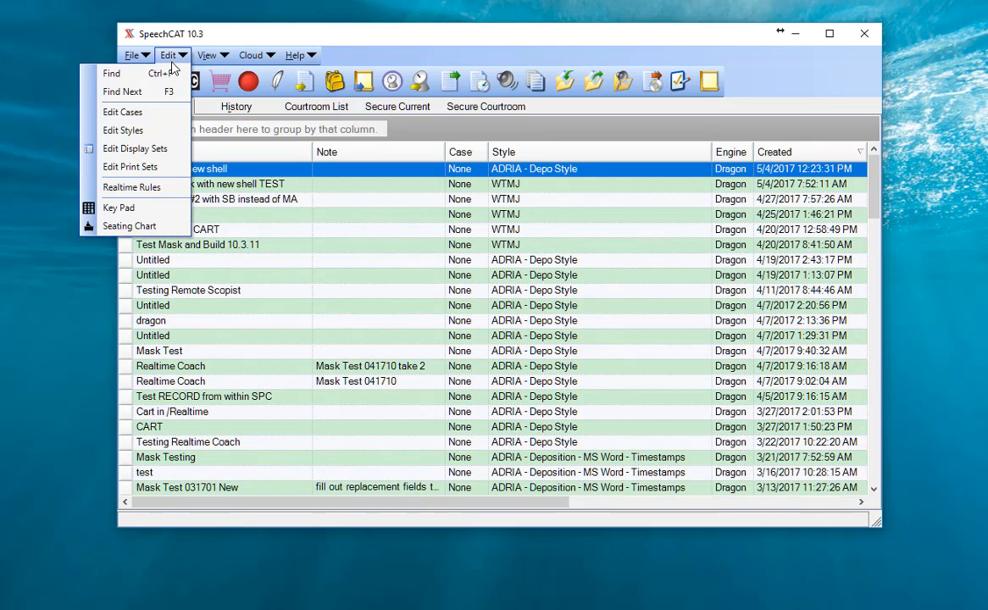
pyautogui.click(150, 158)
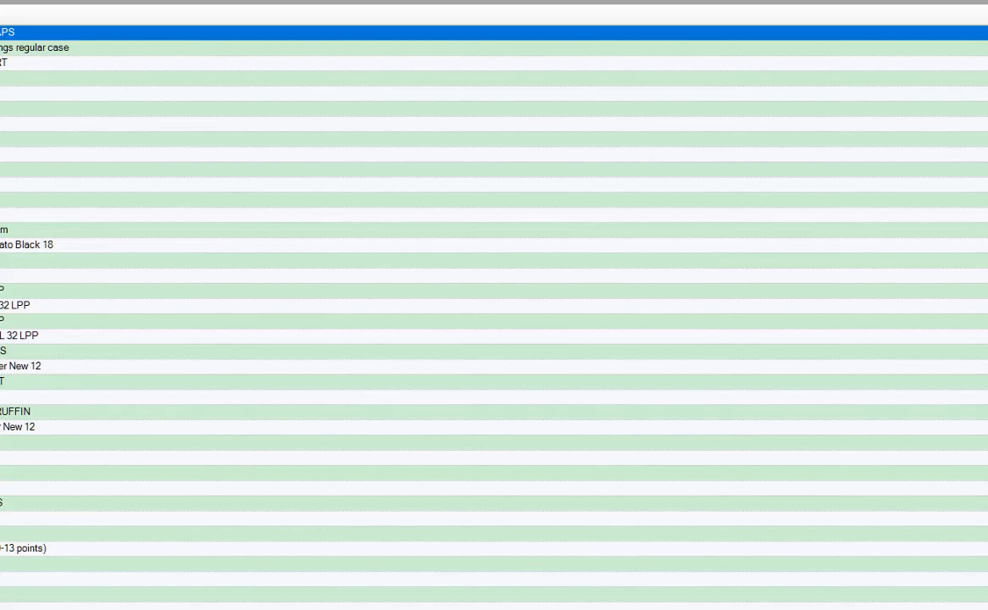
pyautogui.press('super+Down')
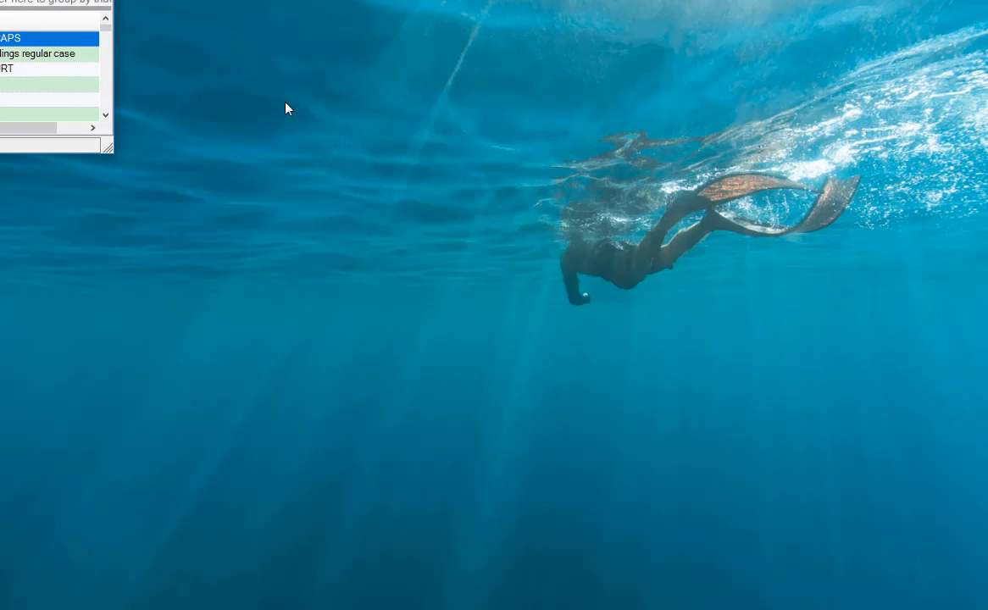
pyautogui.moveTo(2, 2); pyautogui.dragTo(103, 32)
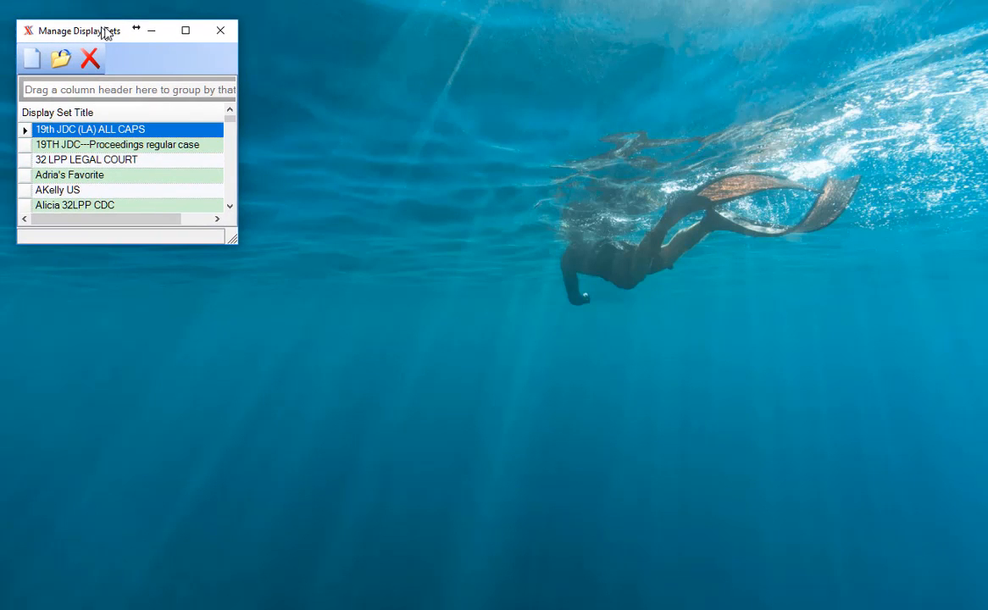
pyautogui.moveTo(243, 246); pyautogui.dragTo(976, 593)
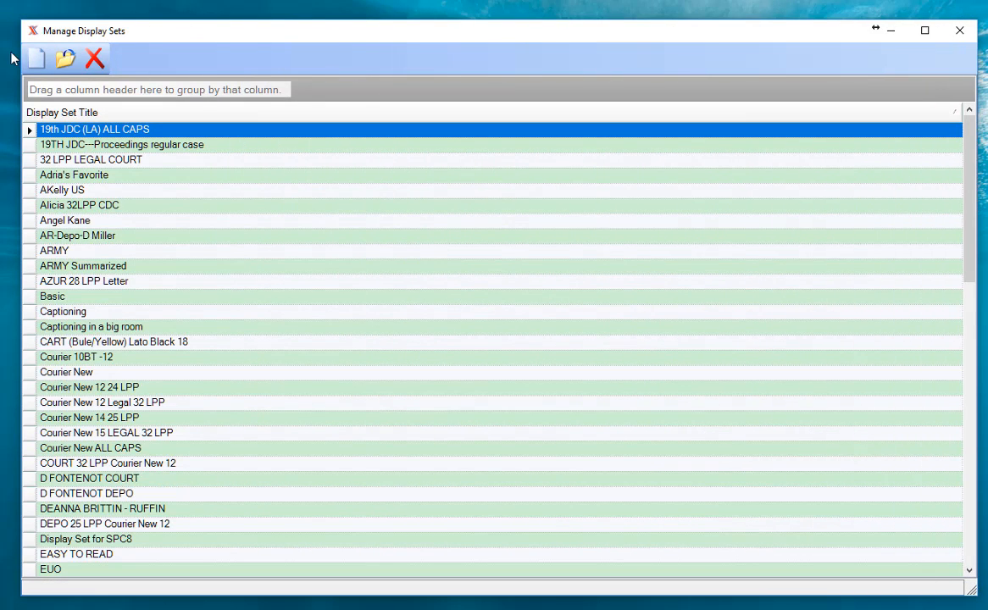
# Create a new display set titled "My Display Set (ATT)" and move its editor to the middle of the screen
pyautogui.click(35, 65)
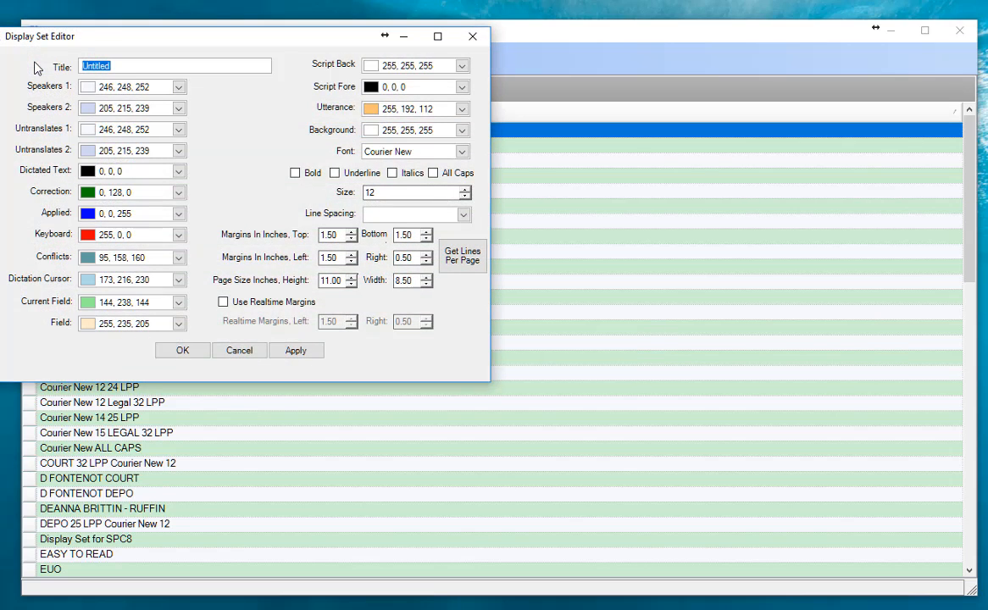
pyautogui.write('My Dis')
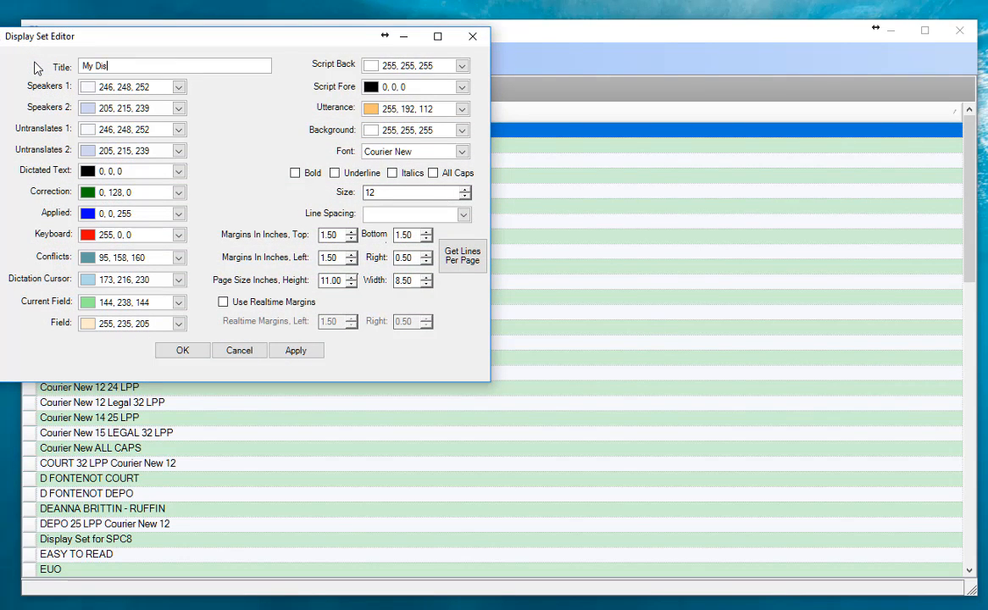
pyautogui.write('play S')
pyautogui.write('et ATT')
pyautogui.click(139, 65)
pyautogui.write('(')
pyautogui.moveTo(227, 41); pyautogui.dragTo(504, 152)
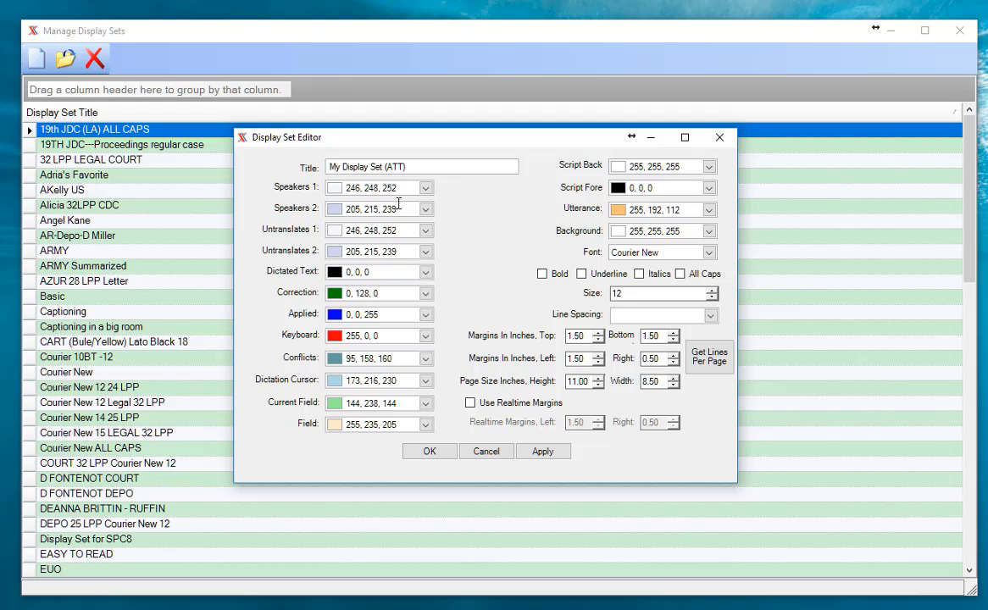
# Set the Speakers 1 color to light orange 255, 224, 192 and the Speakers 2 color to darker orange 255, 192, 128
pyautogui.click(426, 188)
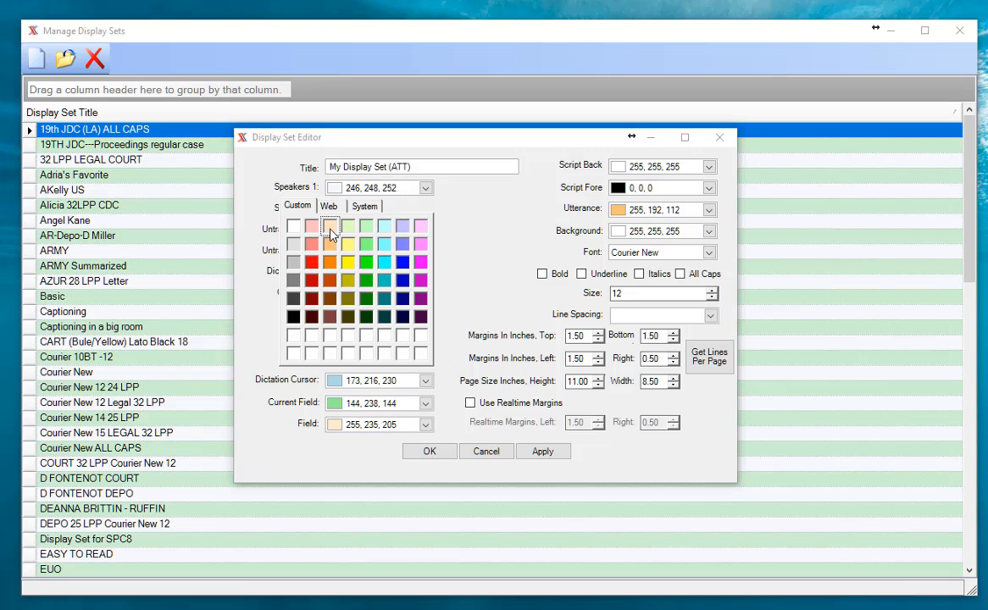
pyautogui.click(330, 227)
pyautogui.click(426, 209)
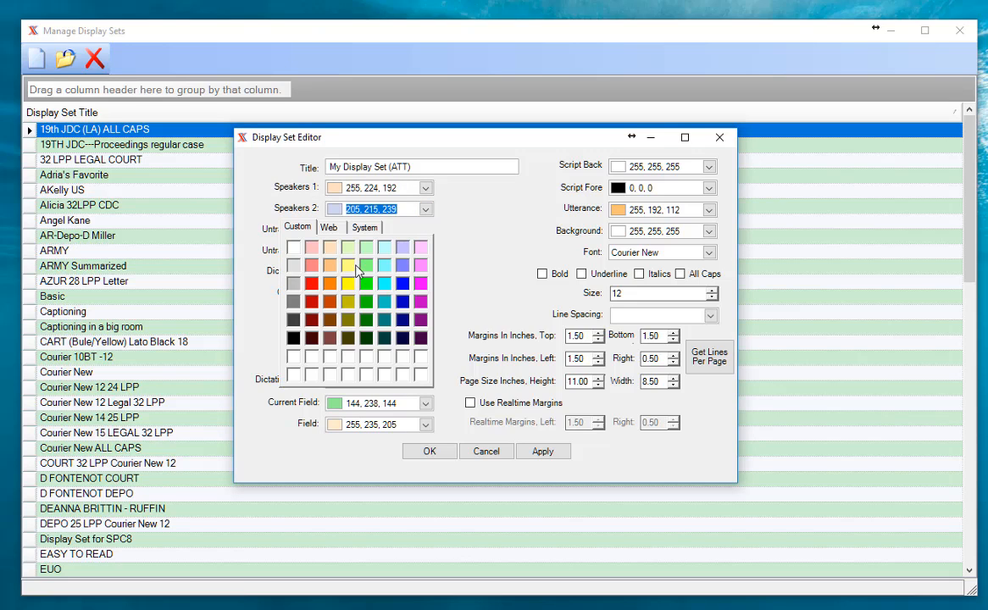
pyautogui.click(329, 266)
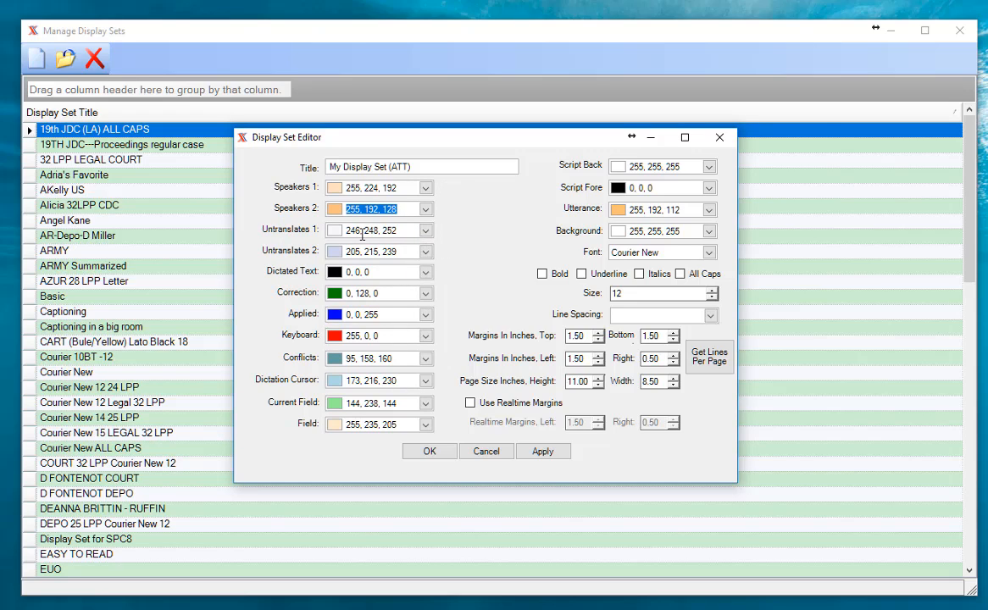
# Set the Untranslates 1 color to light green 192, 255, 192 and the Untranslates 2 color to green 128, 255, 128
pyautogui.click(425, 232)
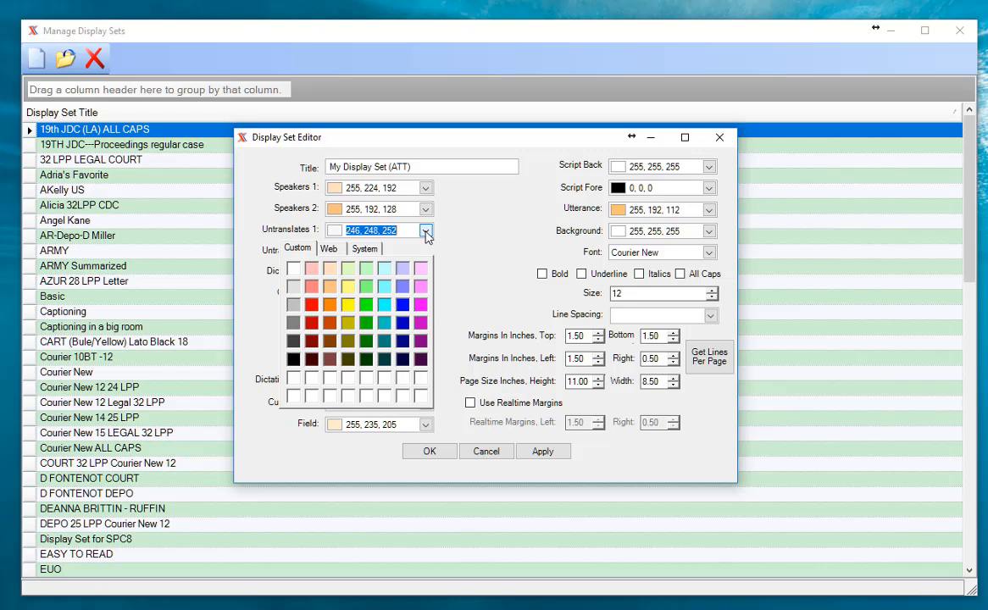
pyautogui.click(366, 269)
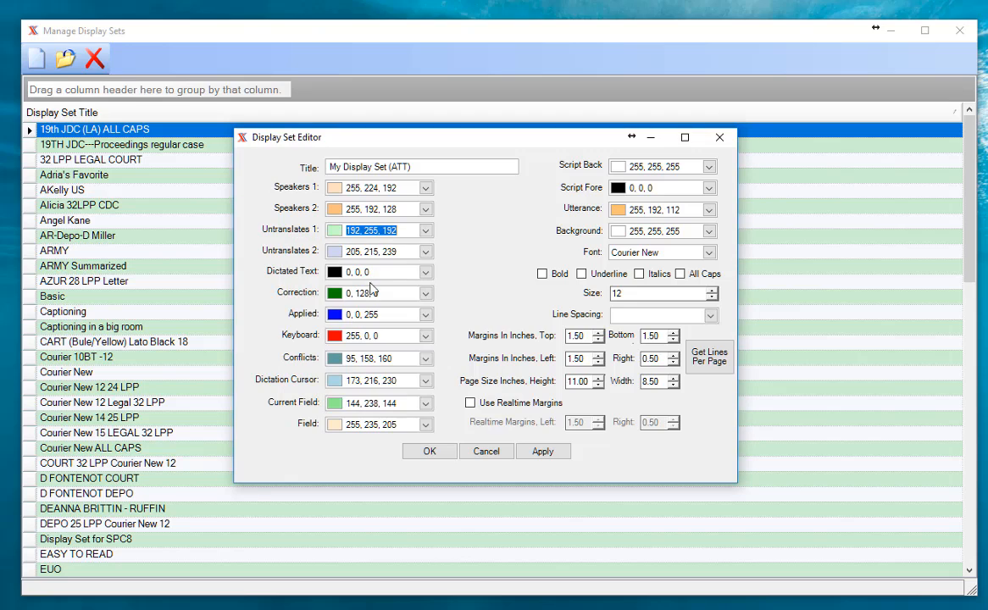
pyautogui.click(426, 252)
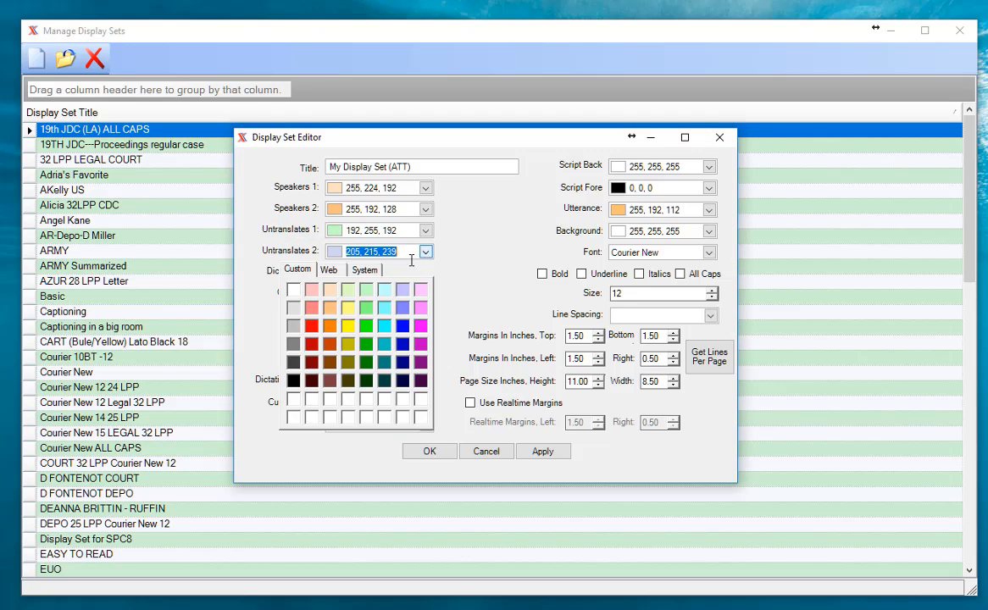
pyautogui.click(366, 308)
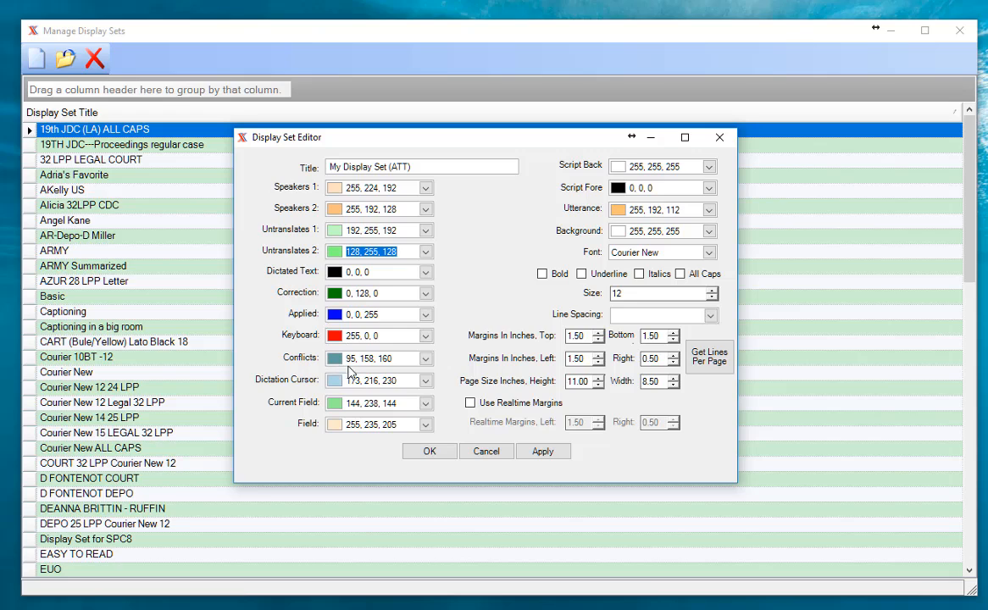
# Set the Conflicts color to Purple, after trying the darker shade 64, 0, 64
pyautogui.click(425, 358)
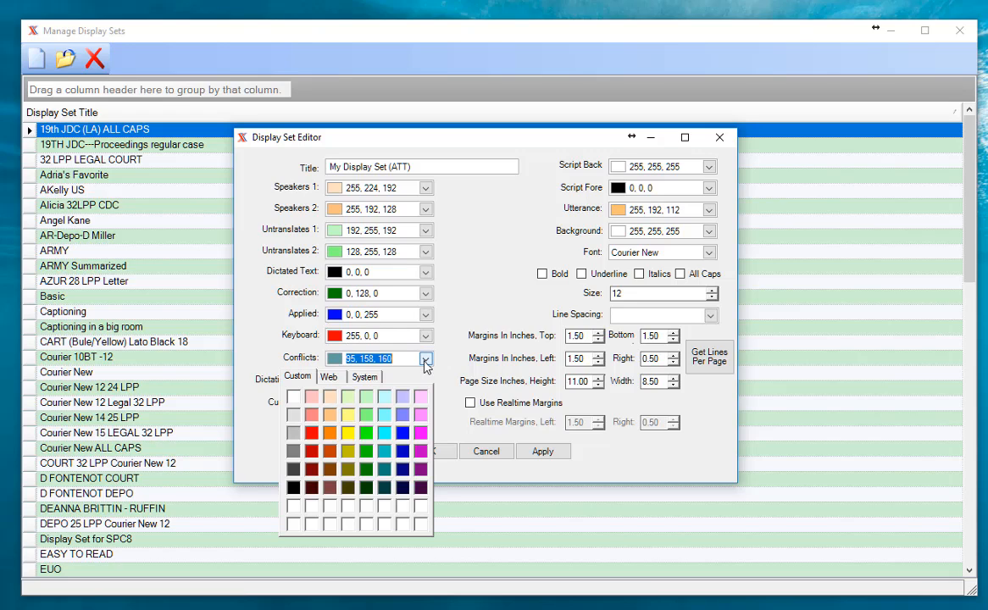
pyautogui.click(421, 488)
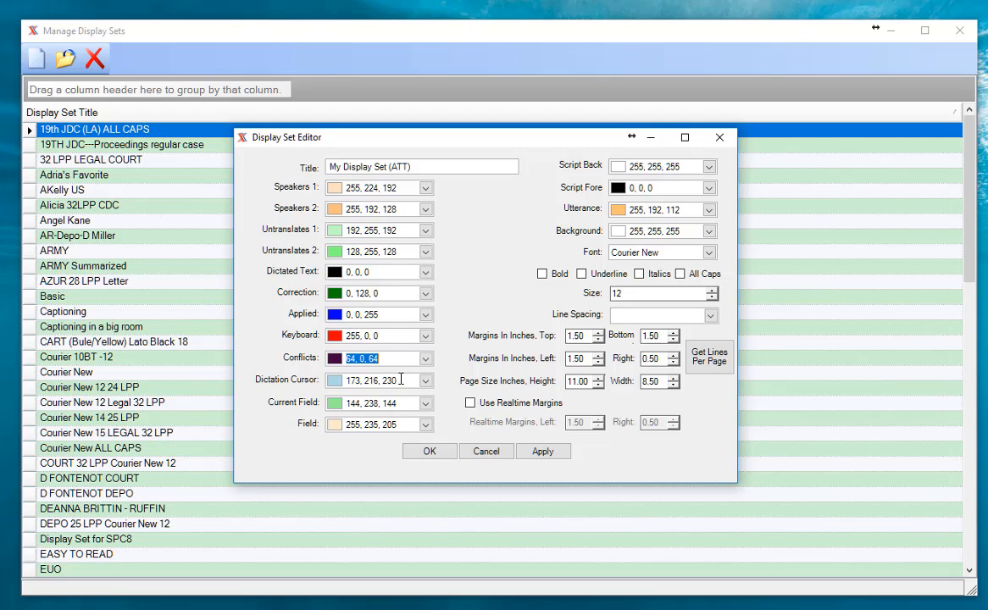
pyautogui.click(424, 361)
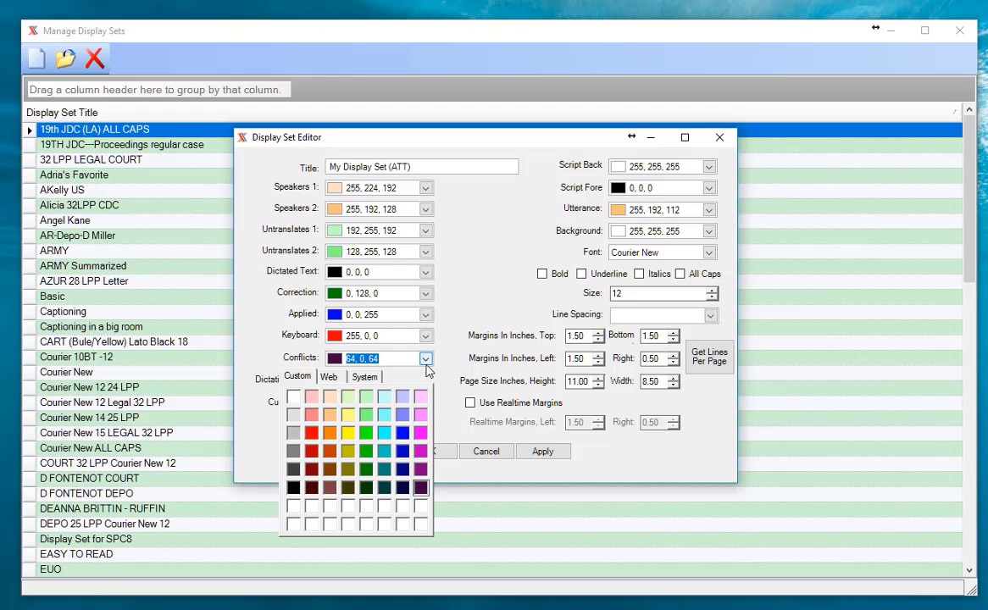
pyautogui.click(421, 472)
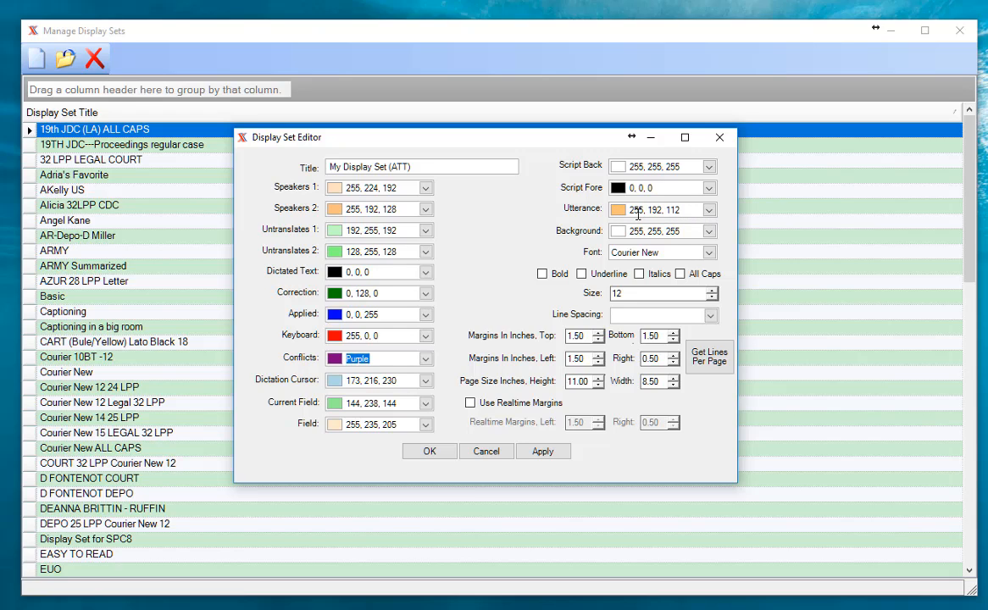
# Try light cyan 192, 255, 255 as the Background color, and settle on light orange 255, 224, 192
pyautogui.click(710, 232)
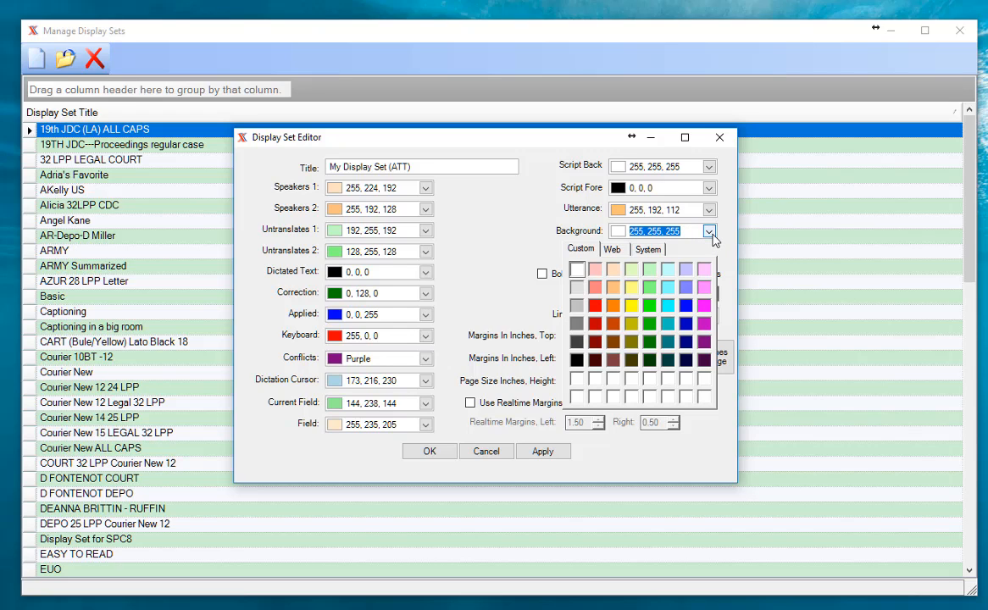
pyautogui.click(667, 270)
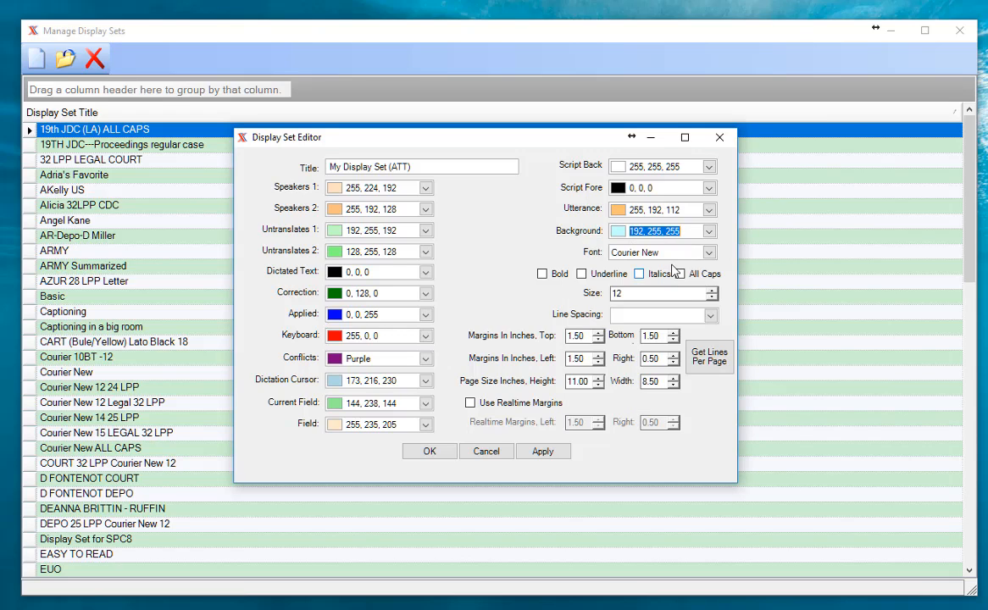
pyautogui.click(711, 236)
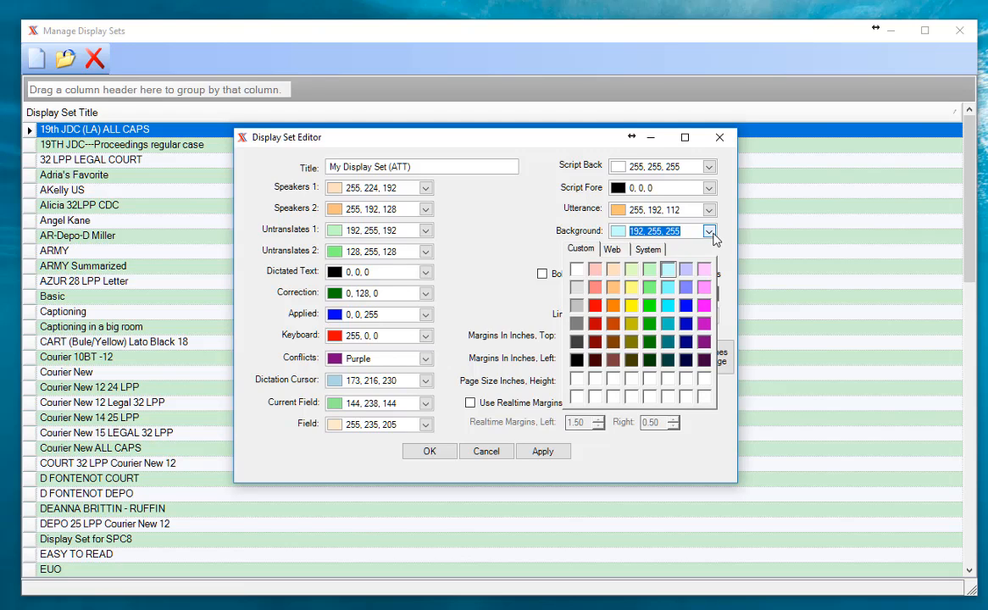
pyautogui.click(621, 272)
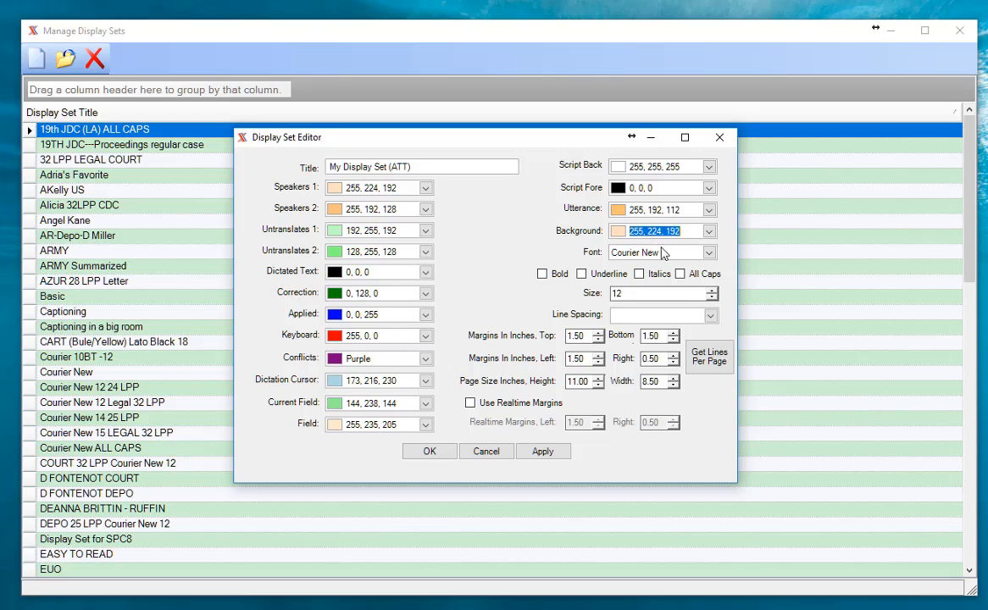
# Choose Courier New as the display set's font, with size 13 and Double line spacing
pyautogui.click(707, 255)
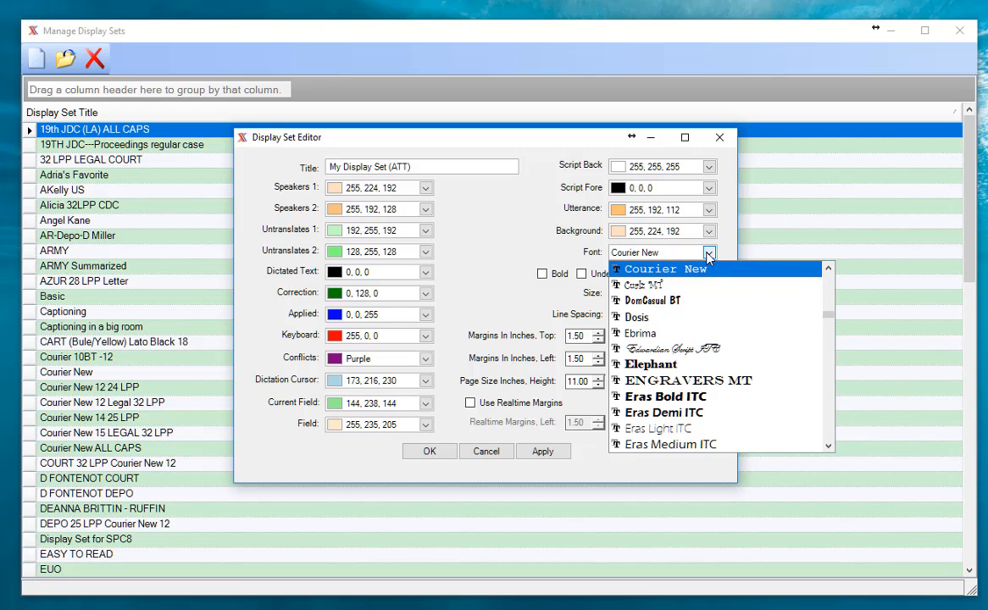
pyautogui.click(689, 270)
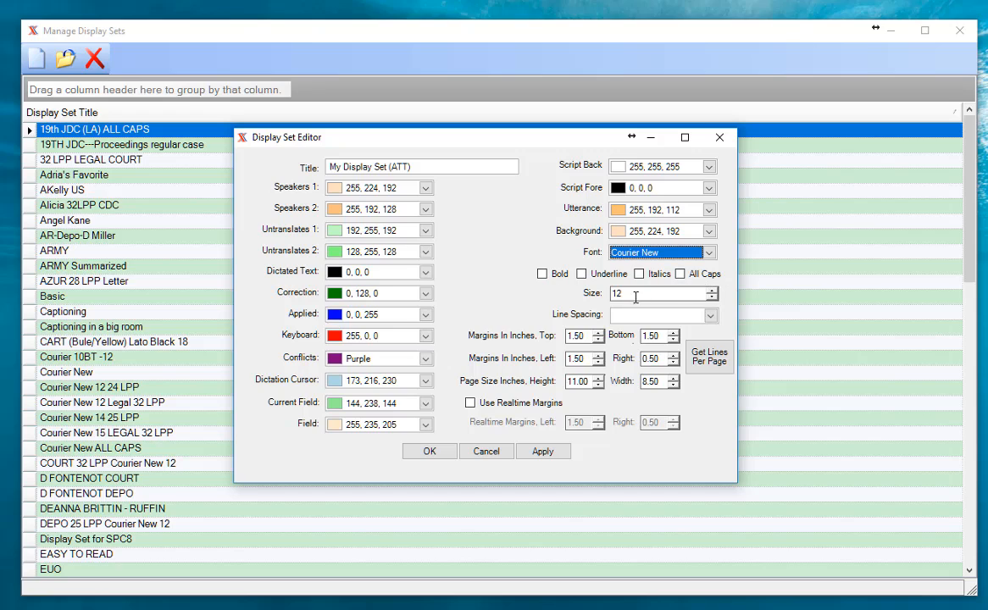
pyautogui.click(711, 291)
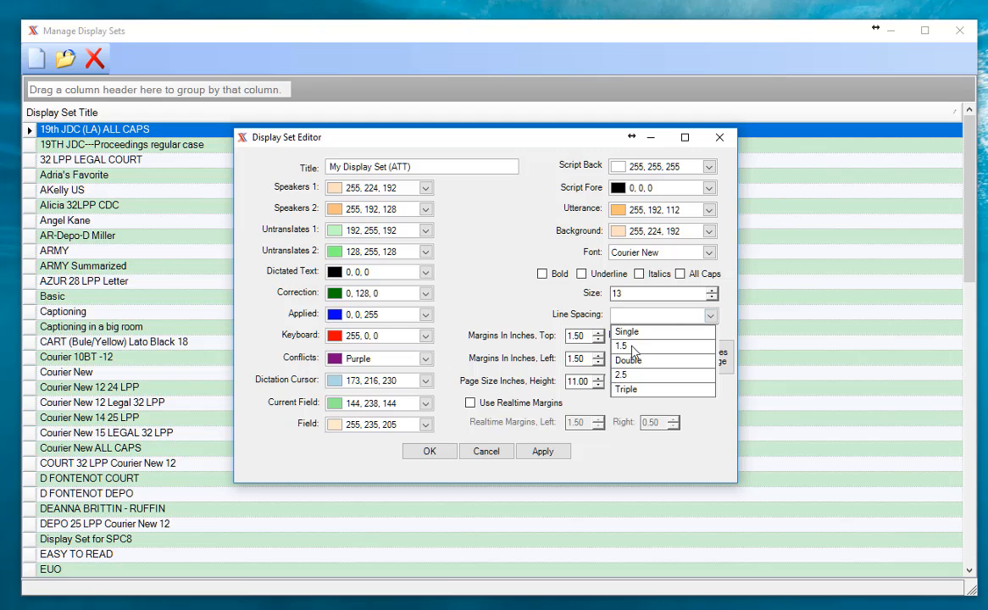
pyautogui.click(654, 360)
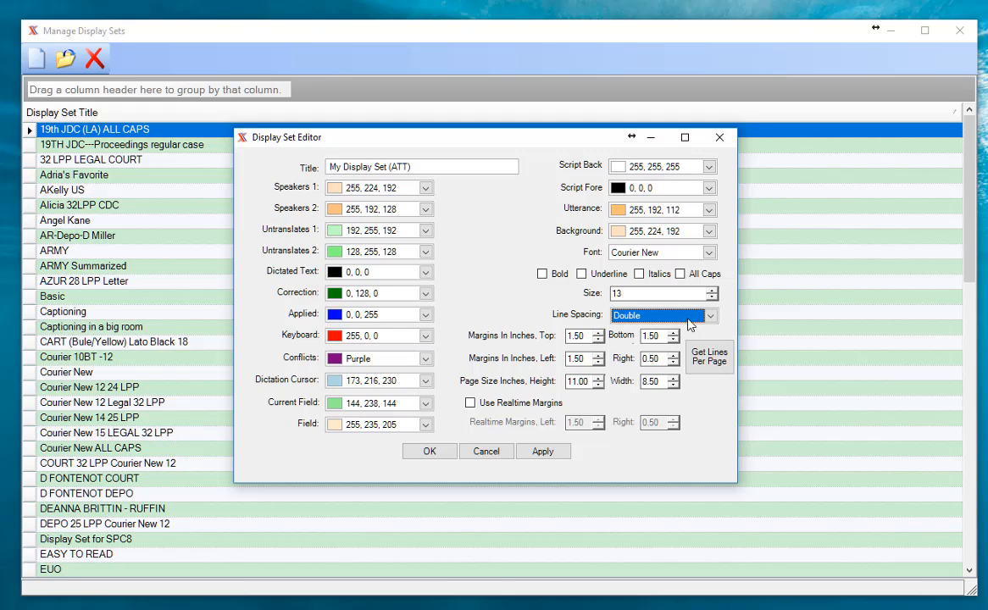
# Set the top and bottom margins to 1.30 inches and check the number of lines per page
pyautogui.click(598, 341)
pyautogui.click(598, 341)
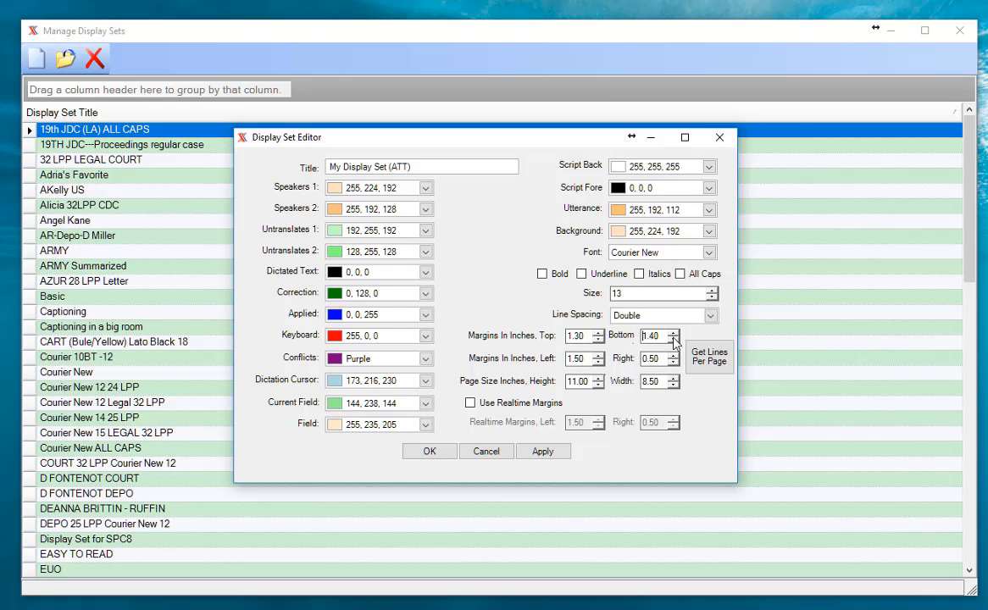
pyautogui.click(674, 341)
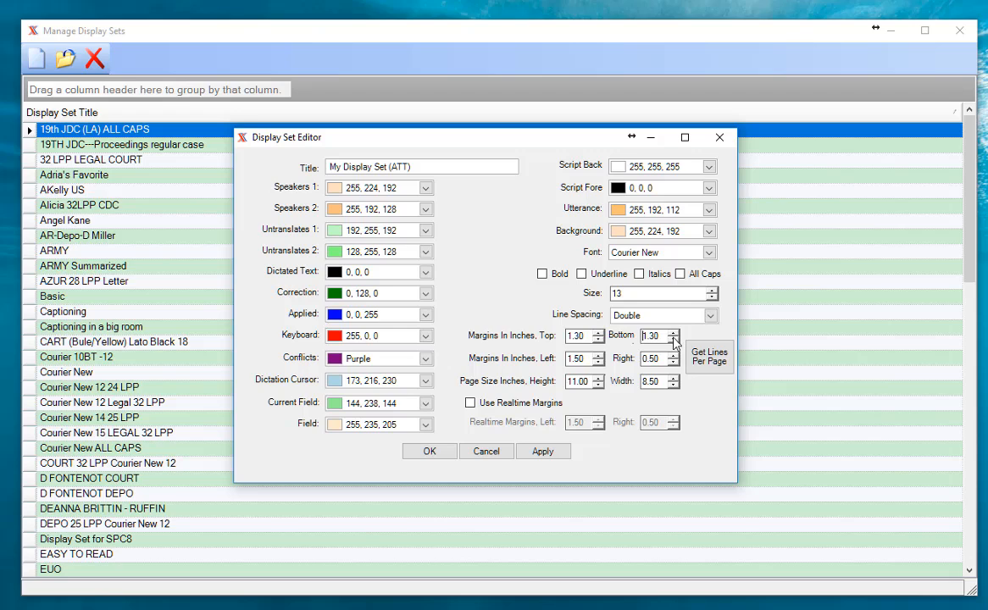
pyautogui.click(710, 370)
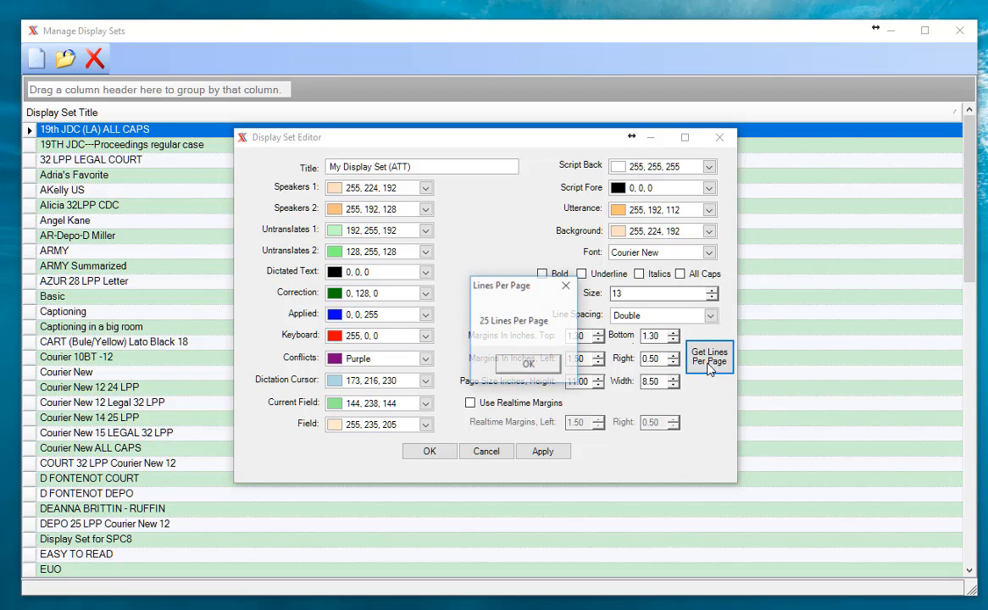
pyautogui.moveTo(546, 292); pyautogui.dragTo(821, 318)
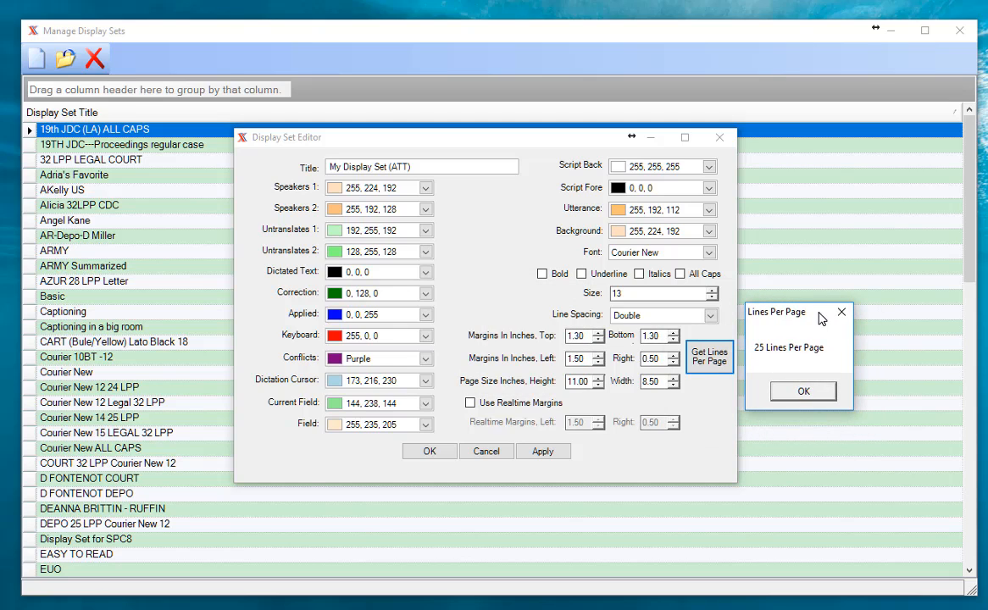
pyautogui.click(805, 392)
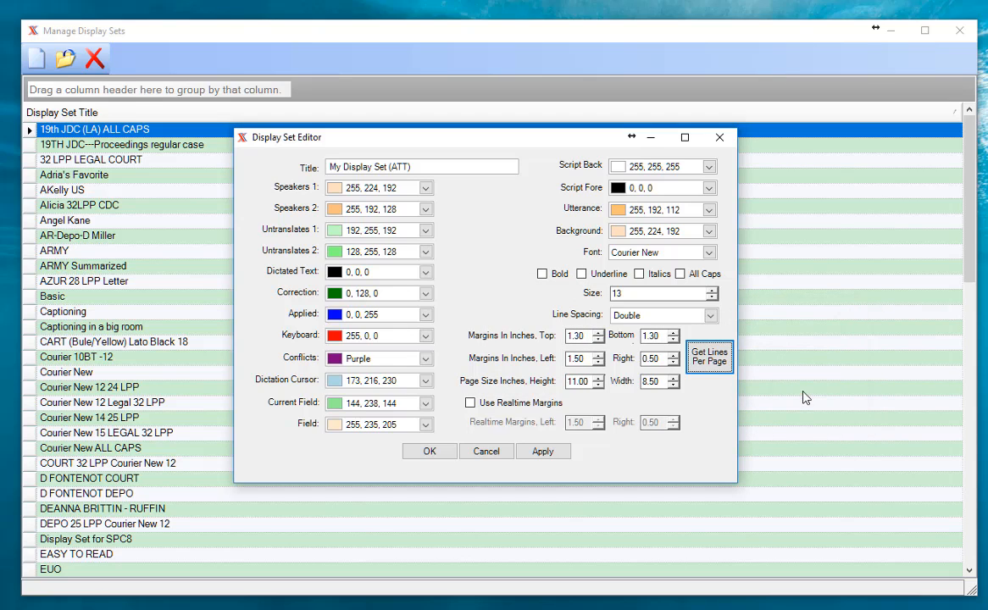
# Set the display set's left margin to 1.80 inches and its right margin to 0.80 inches
pyautogui.click(599, 356)
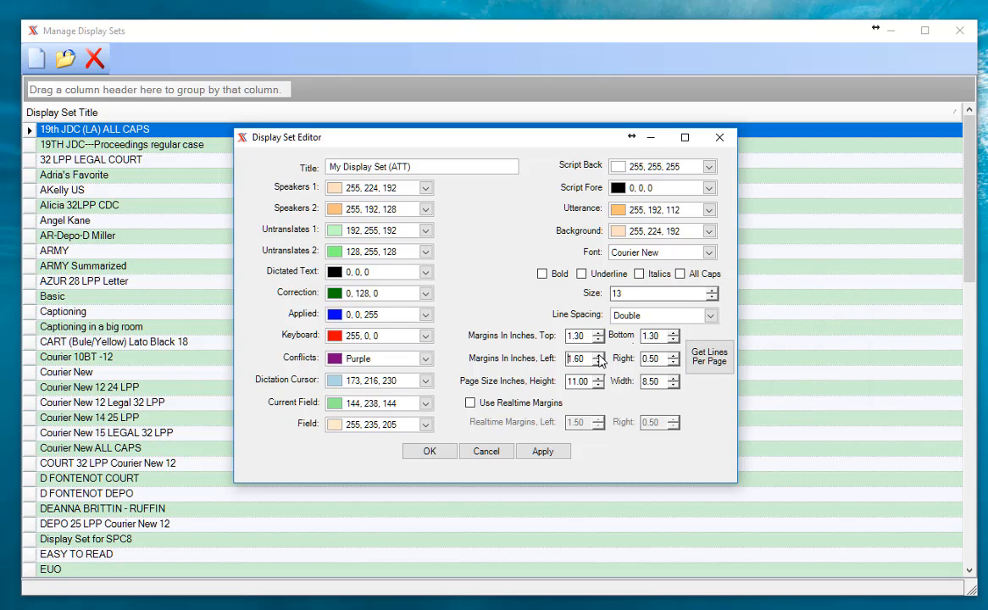
pyautogui.click(598, 356)
pyautogui.click(673, 356)
# Enable realtime margins of 1.80 inches left and 0.80 inches right, and save the display set
pyautogui.click(546, 402)
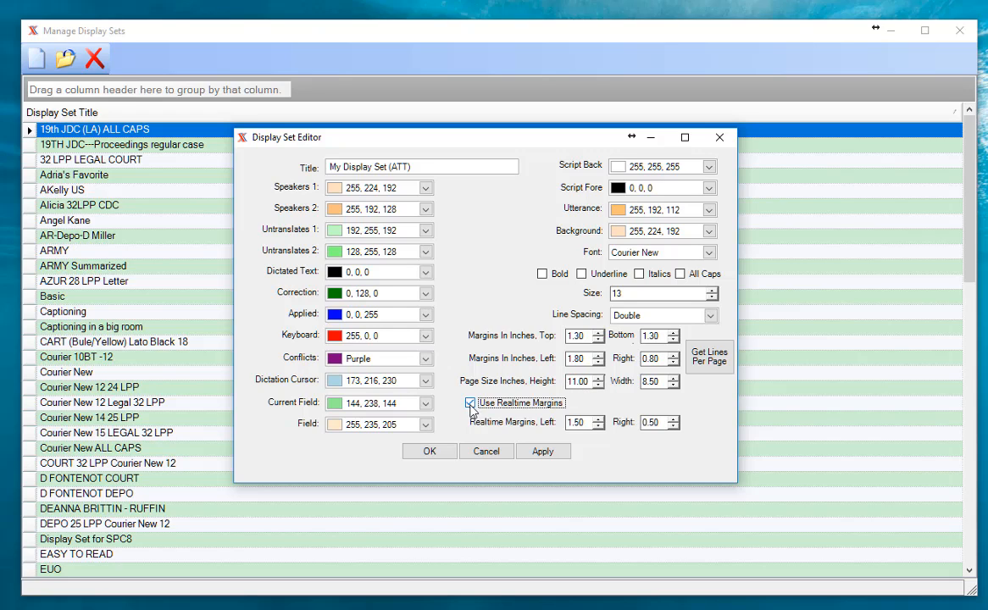
pyautogui.click(598, 418)
pyautogui.click(599, 420)
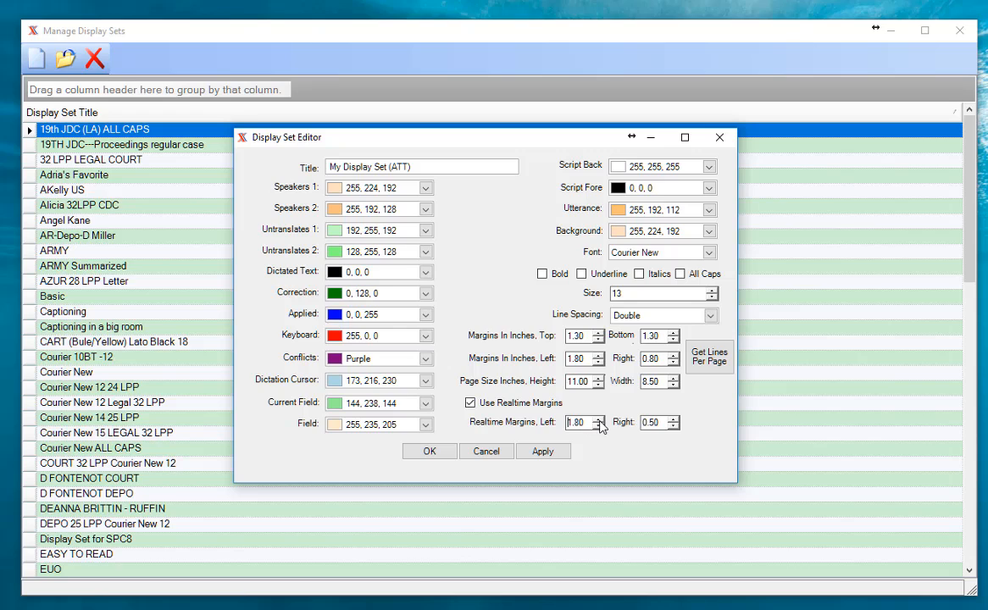
pyautogui.click(674, 421)
pyautogui.click(674, 421)
pyautogui.click(673, 420)
pyautogui.click(556, 456)
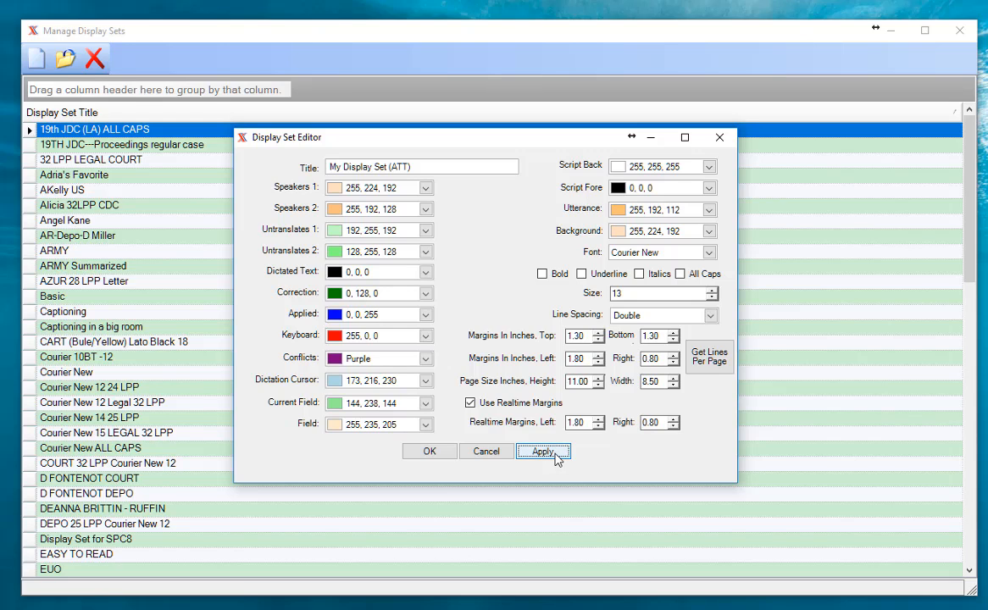
pyautogui.click(426, 454)
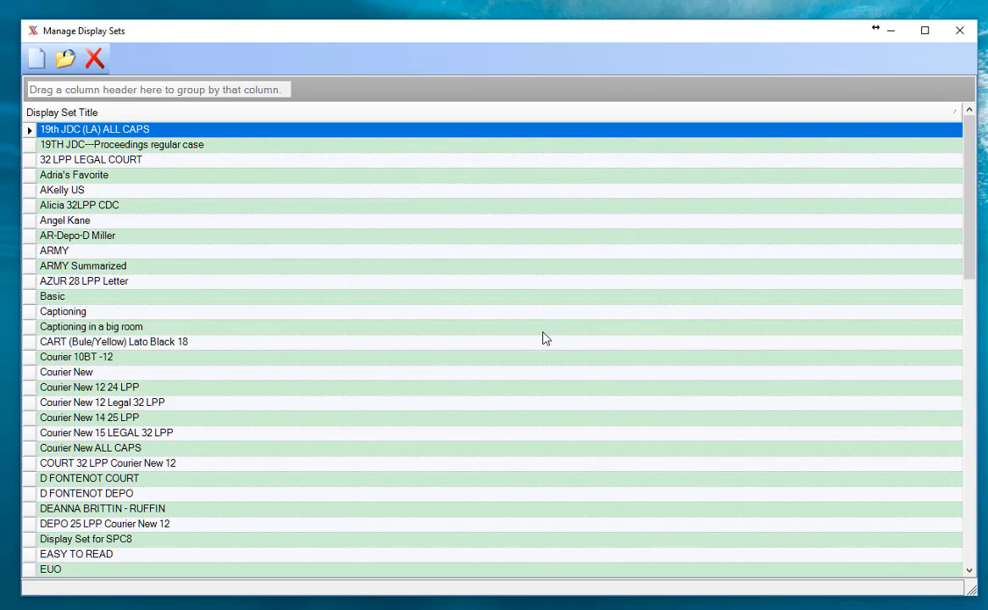
# Open the EASY TO READ display set to review its settings, and close the editor and the display set list
pyautogui.moveTo(970, 221); pyautogui.dragTo(962, 401)
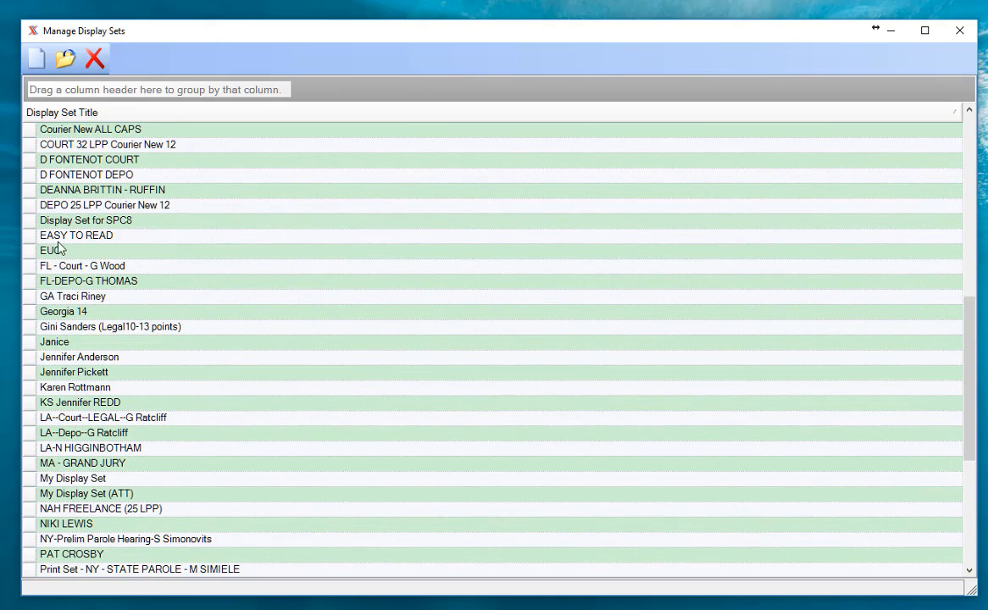
pyautogui.click(30, 237)
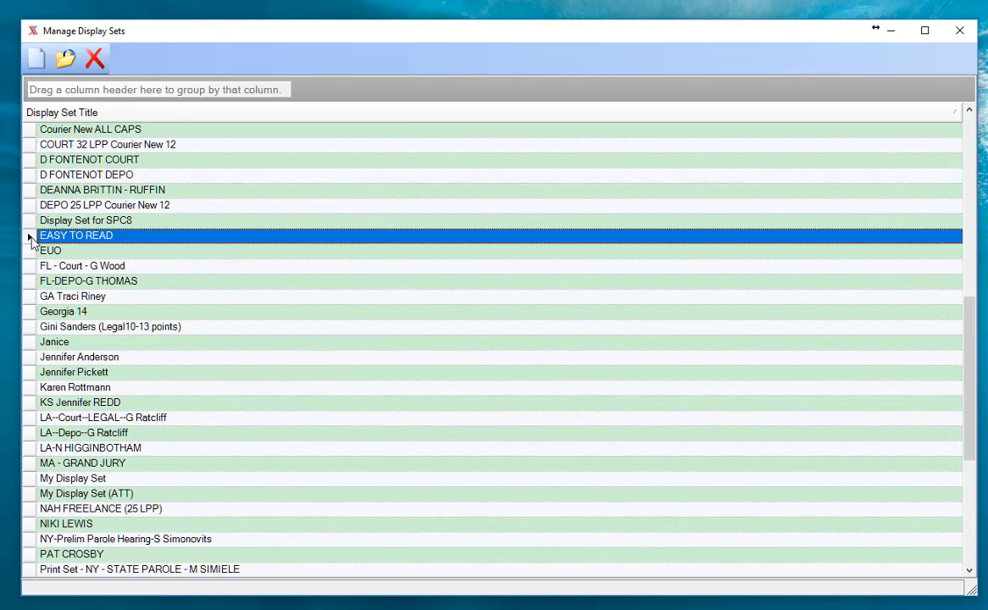
pyautogui.click(68, 57)
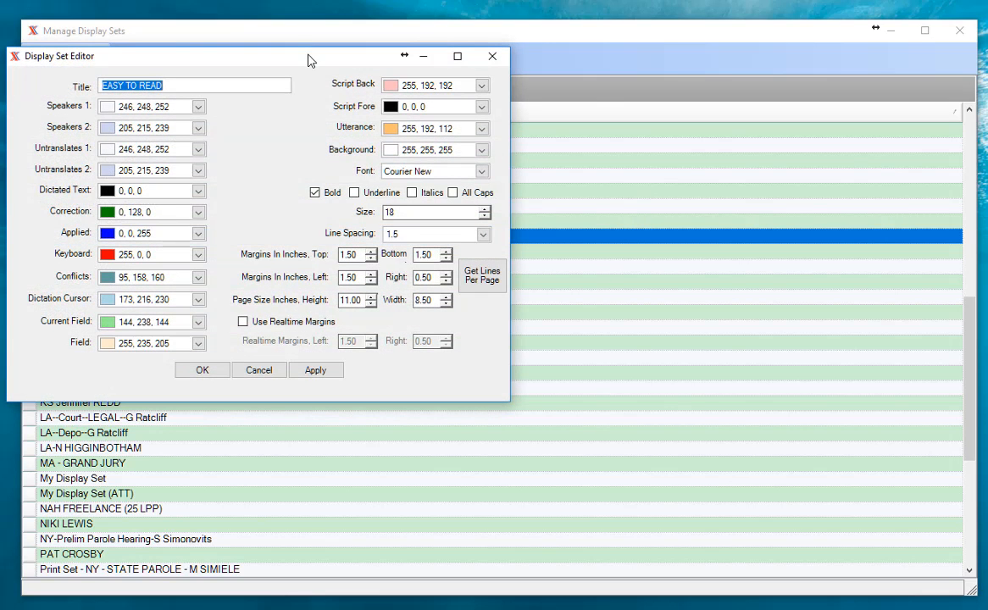
pyautogui.moveTo(309, 61); pyautogui.dragTo(497, 78)
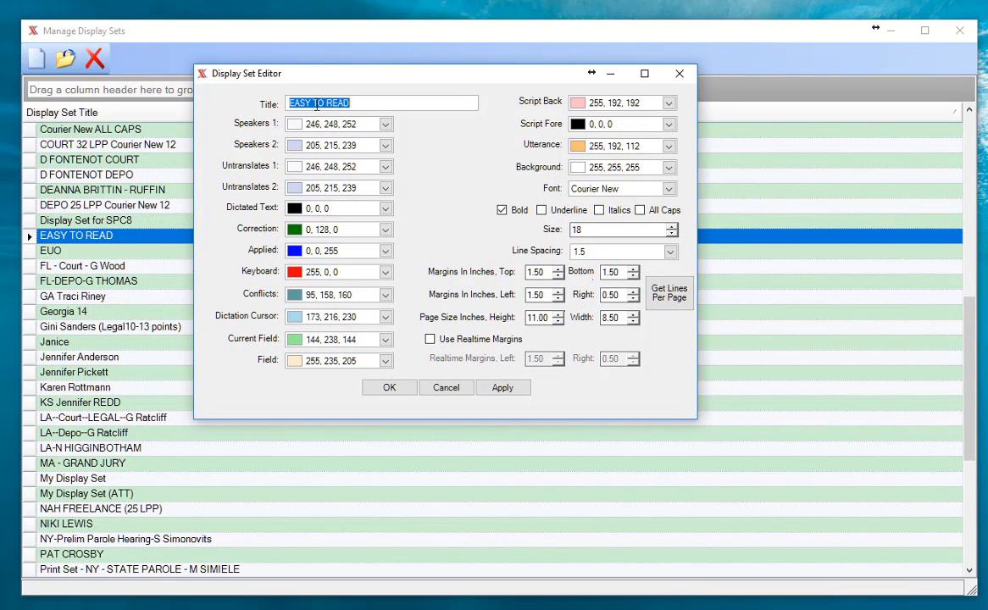
pyautogui.click(361, 105)
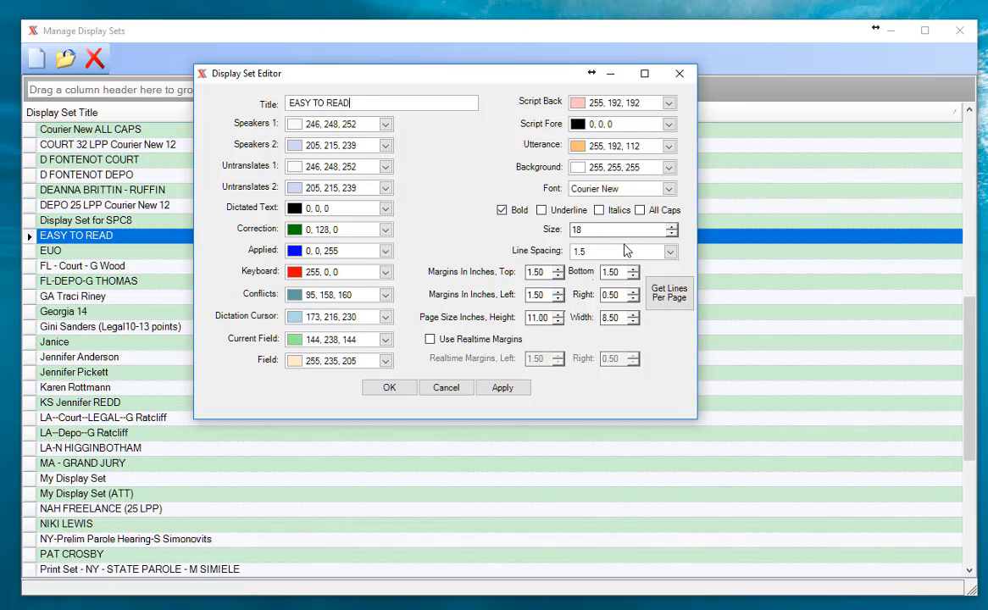
pyautogui.click(512, 393)
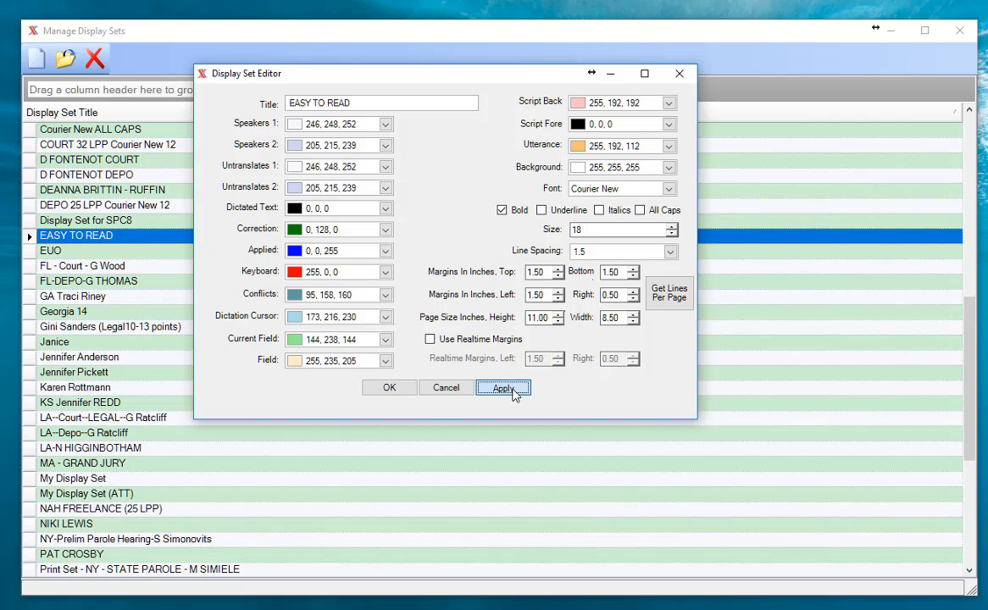
pyautogui.click(388, 389)
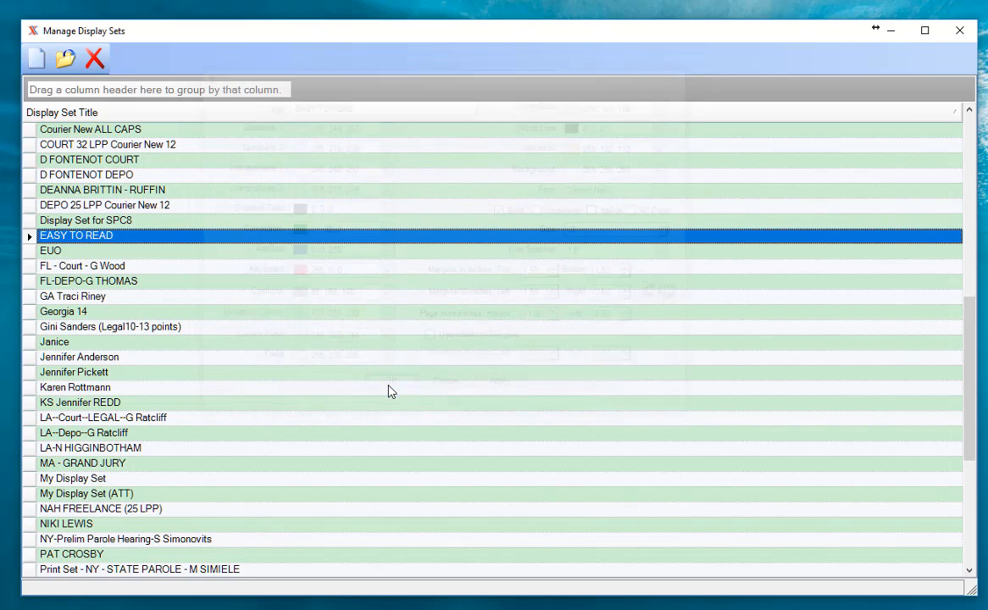
pyautogui.click(960, 32)
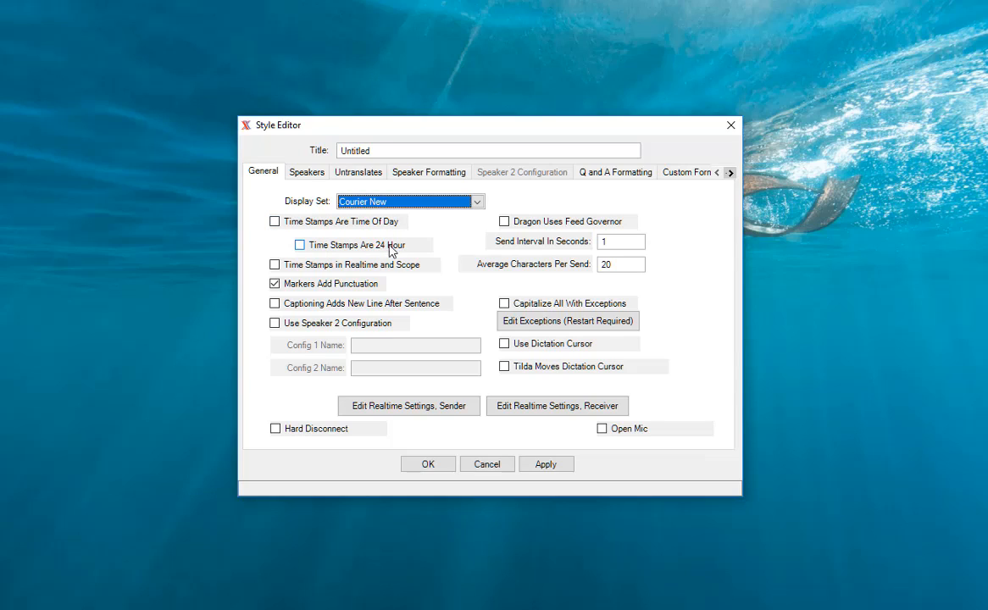
# Turn on Time Stamps Are Time Of Day and Time Stamps in Realtime and Scope, and enable Speaker 2 Configuration with config names COL and BY
pyautogui.click(275, 223)
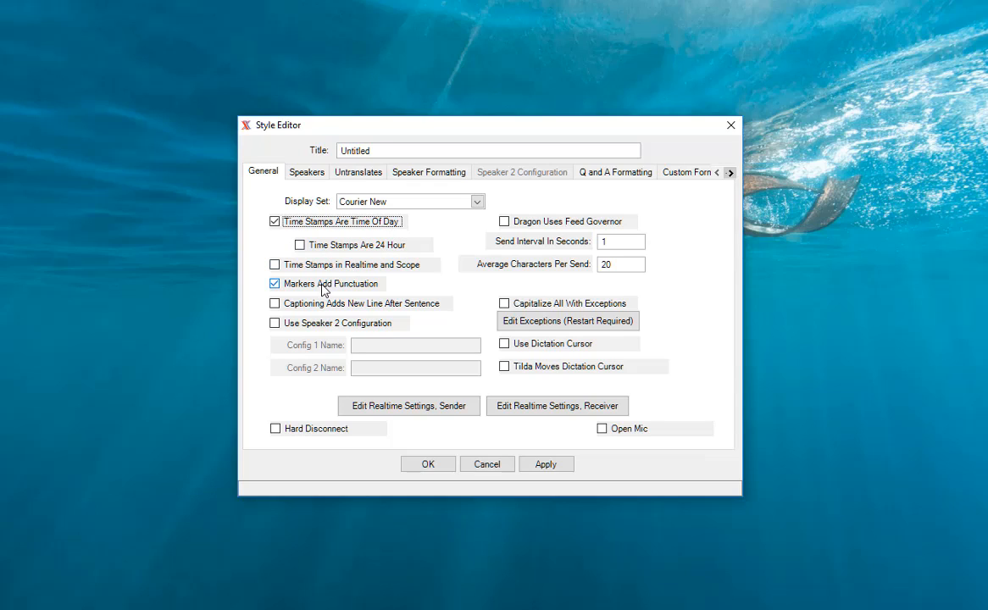
pyautogui.click(275, 266)
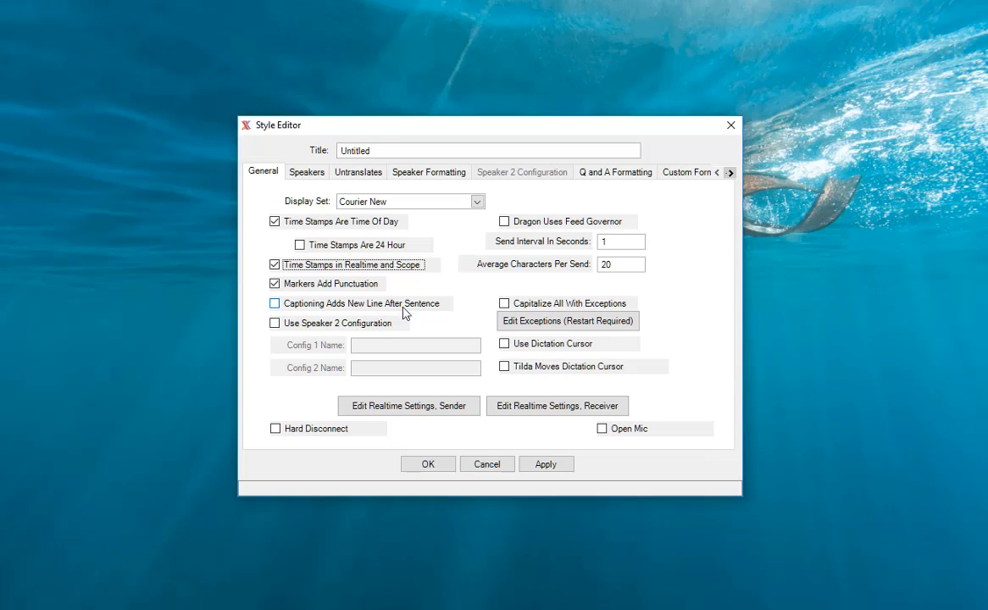
pyautogui.click(274, 324)
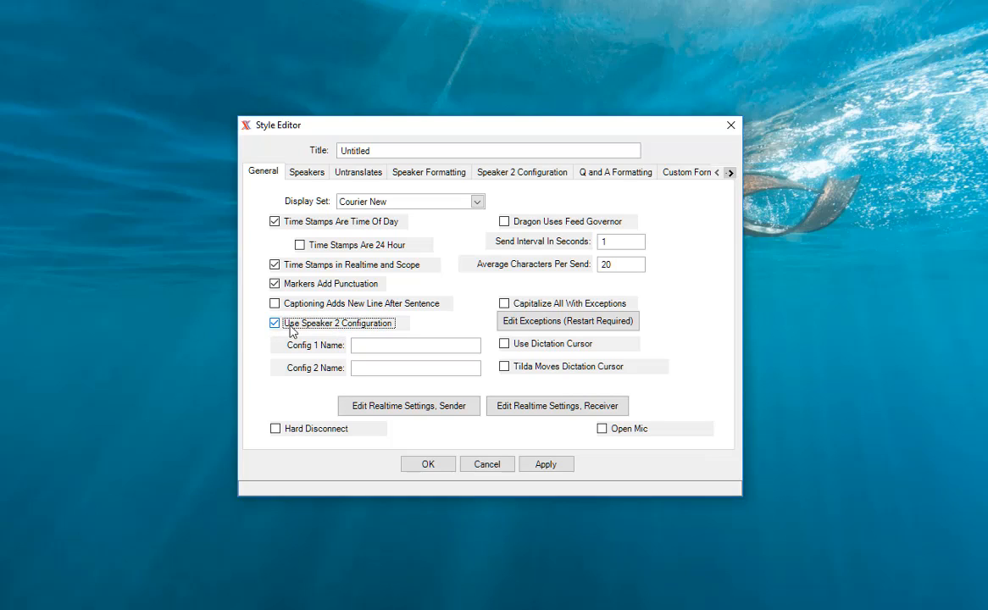
pyautogui.click(360, 346)
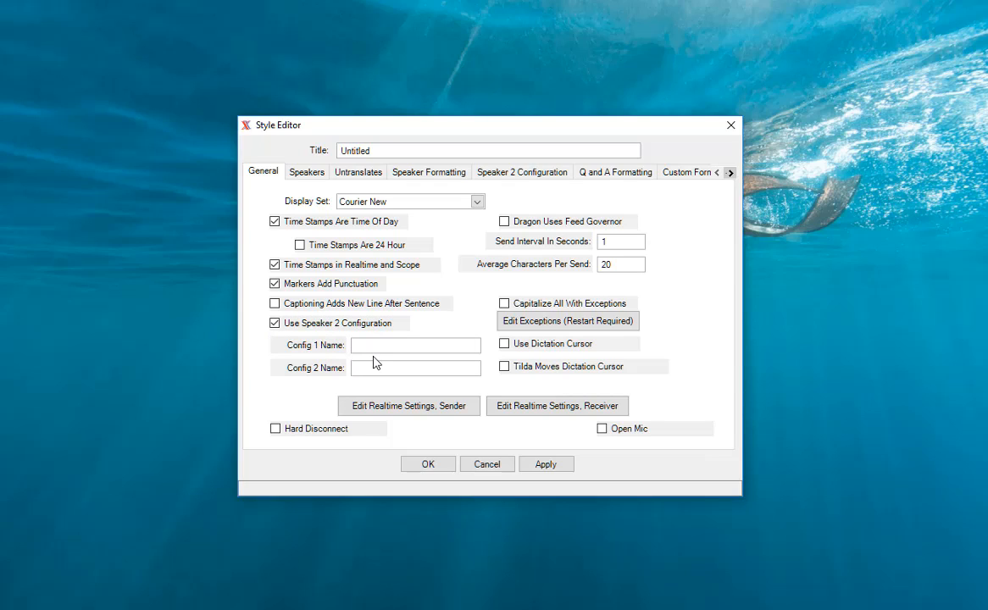
pyautogui.write('COL')
pyautogui.click(368, 369)
pyautogui.write('BY')
# Enter THE COURT as the style's first speaker and THE DISTRICT ATTORNEY as the second
pyautogui.click(310, 176)
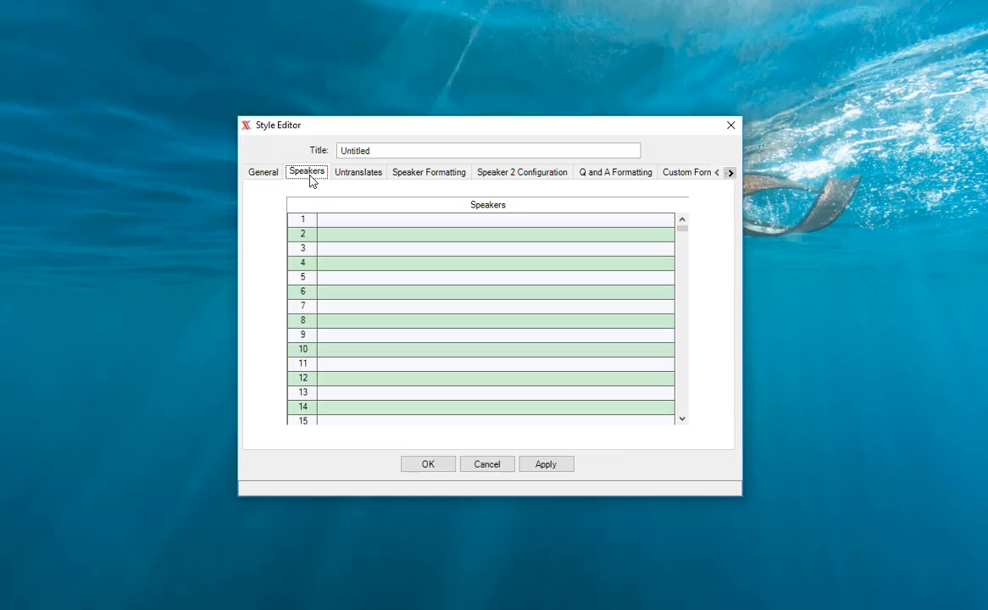
pyautogui.click(333, 225)
pyautogui.write('THE COURT')
pyautogui.press('Return')
pyautogui.write('T')
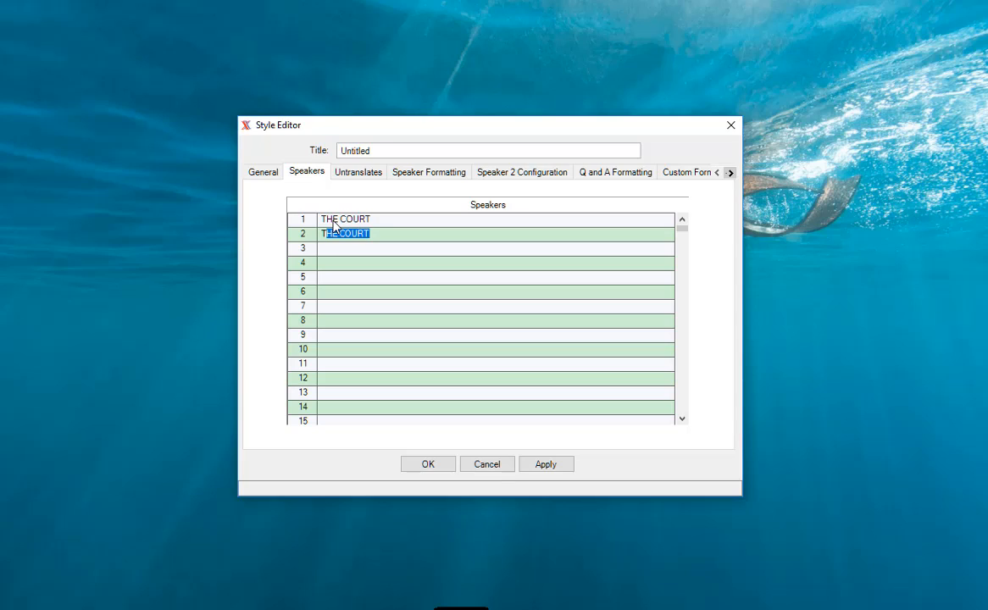
pyautogui.write('HE DIS')
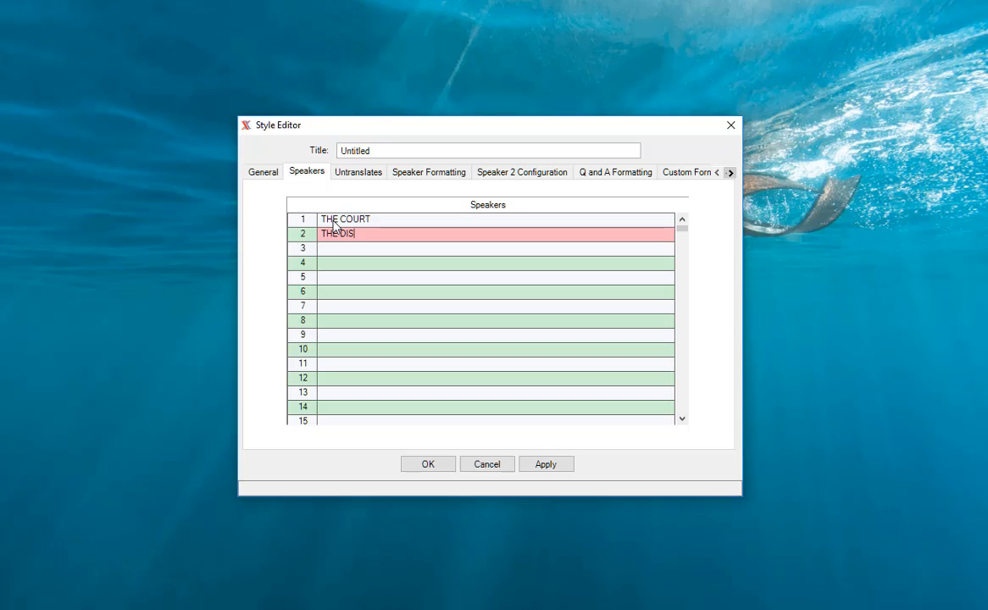
pyautogui.write('TRICT ATT')
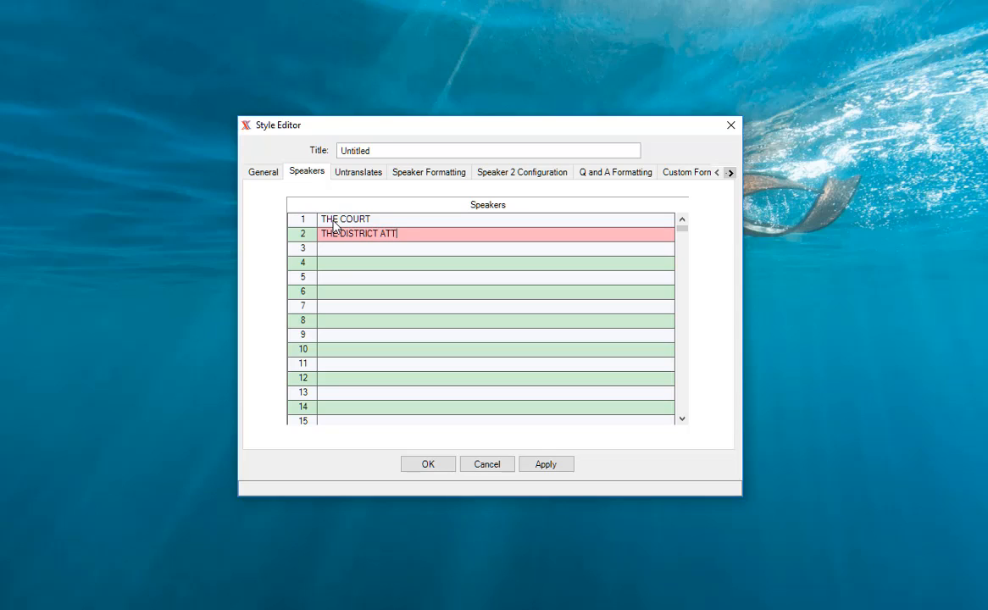
pyautogui.write('ORNEY')
pyautogui.press('Return')
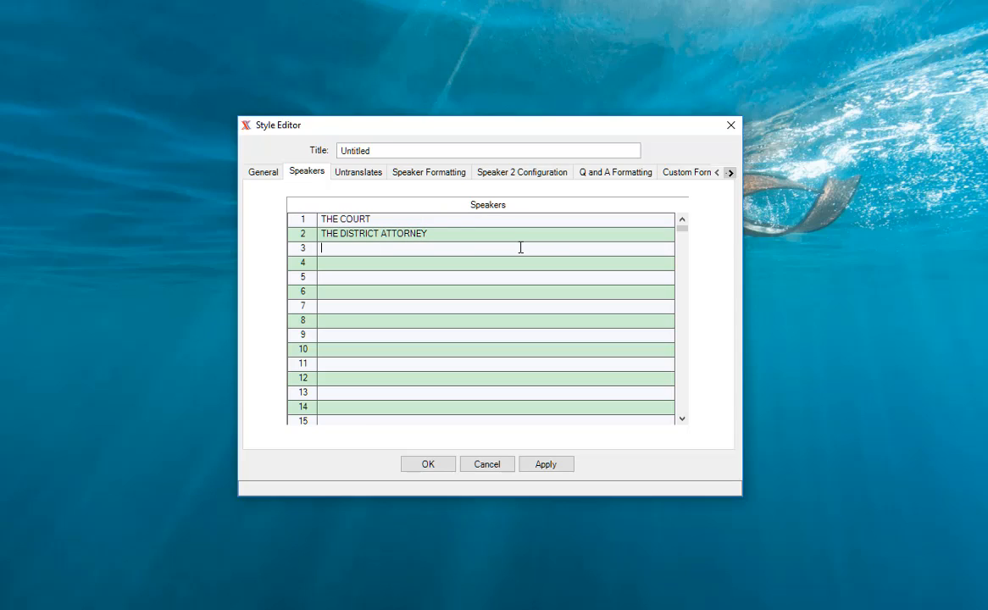
# Enter THE DEFENSE COUNSEL as the style's third speaker and THE WITNESS as the fourth
pyautogui.write('THE DEFE')
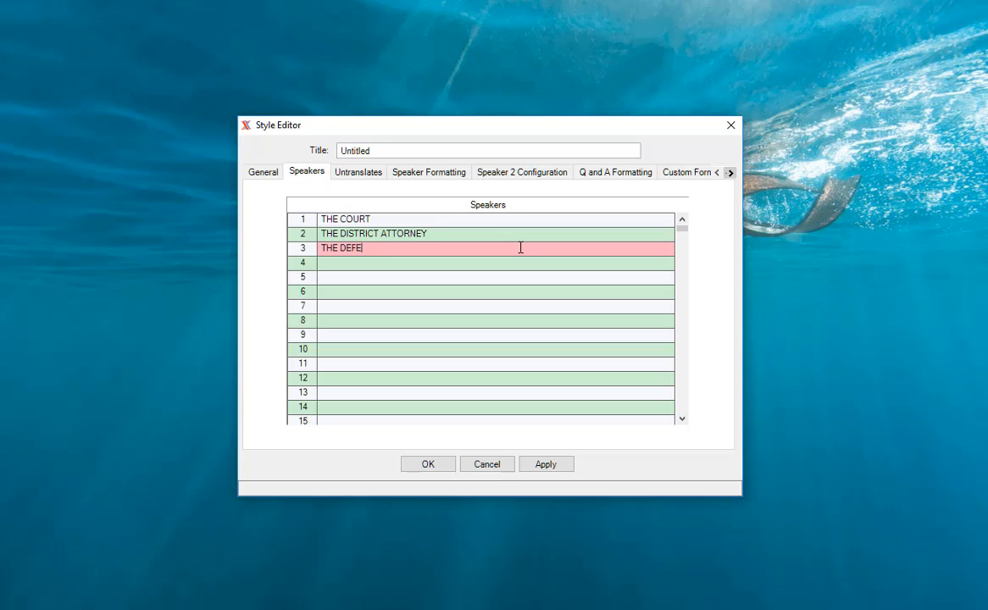
pyautogui.write('NSE COUNSE;')
pyautogui.press('Return')
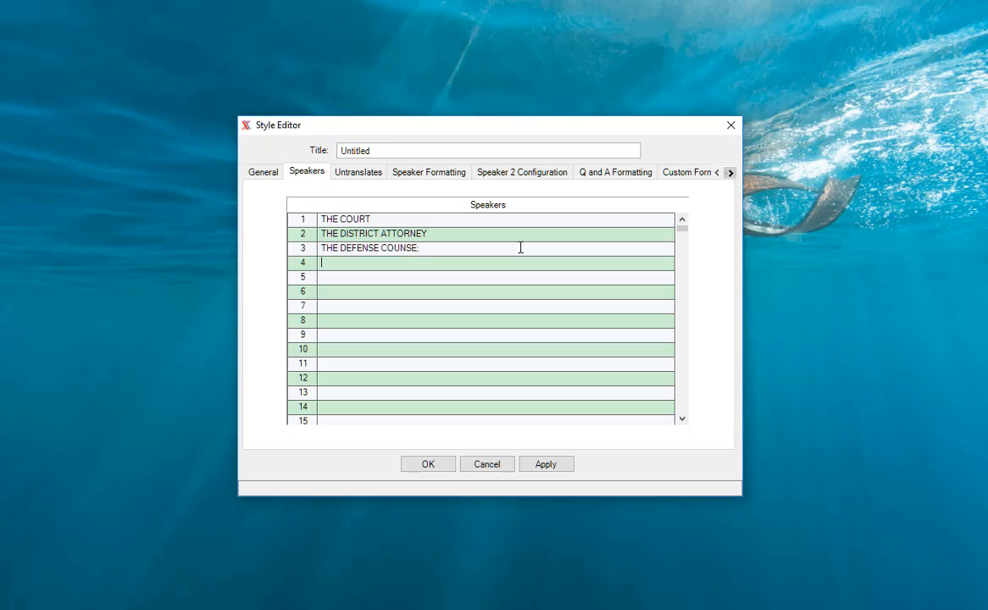
pyautogui.click(521, 249)
pyautogui.press('BackSpace')
pyautogui.write('L')
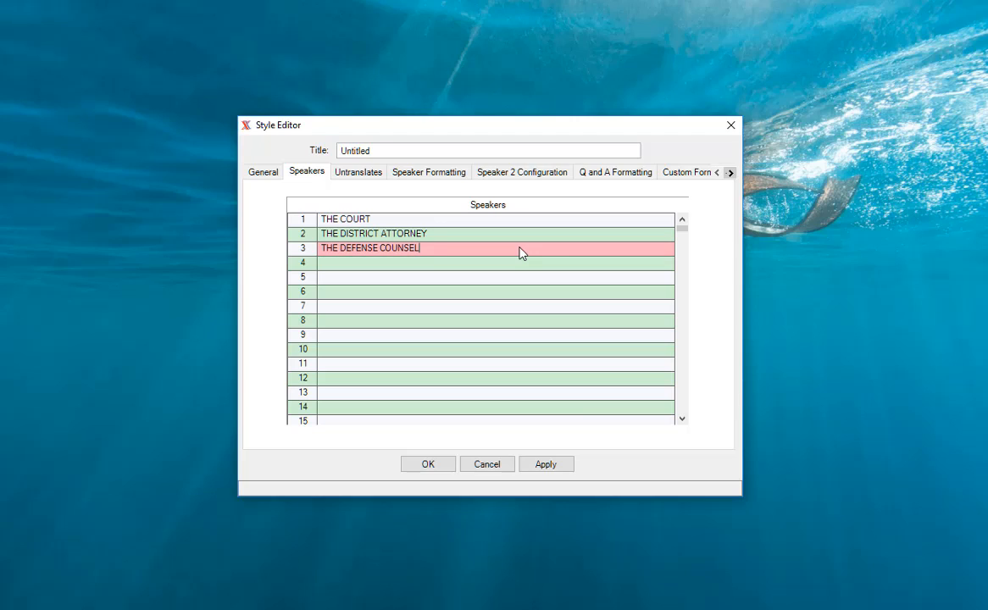
pyautogui.press('Return')
pyautogui.write('THE WITH')
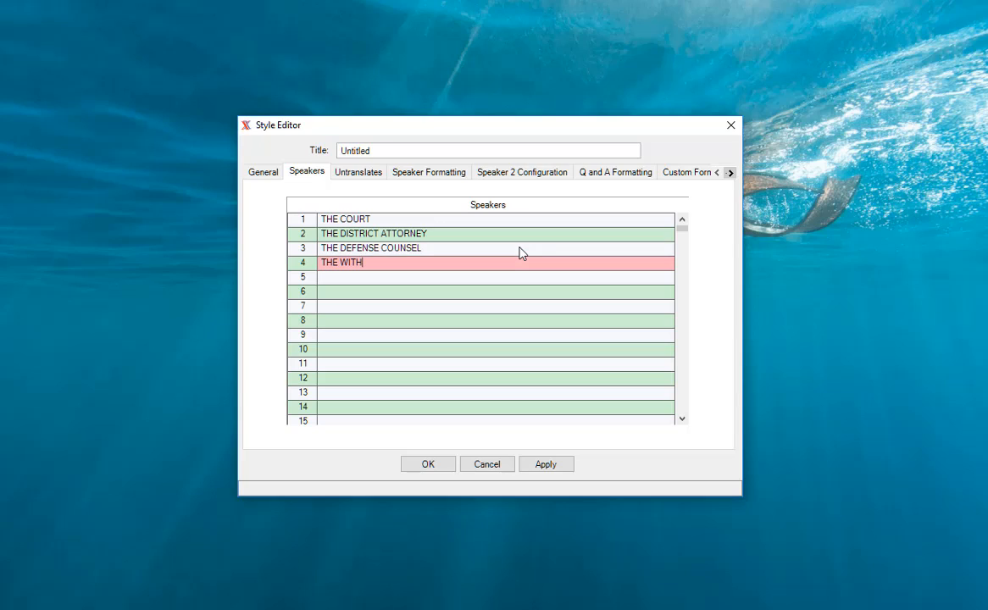
pyautogui.press('BackSpace')
pyautogui.write('NESS')
pyautogui.press('Return')
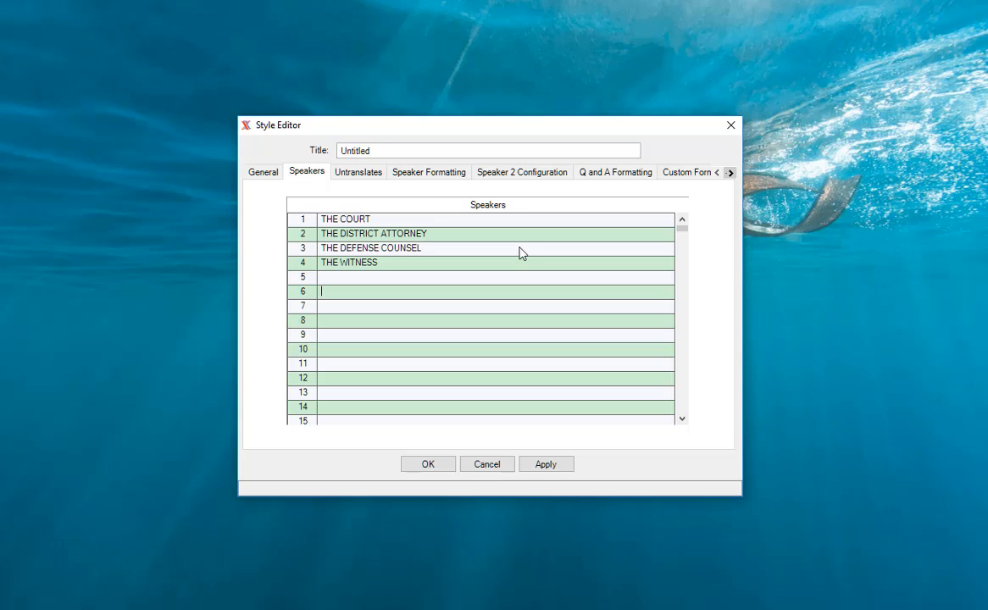
# Leave speaker 5 blank, and enter THE DISTRICT ATTORNEY as speaker 6 and THE DEFENSE COUNSEL as speaker 7
pyautogui.write('THE DI')
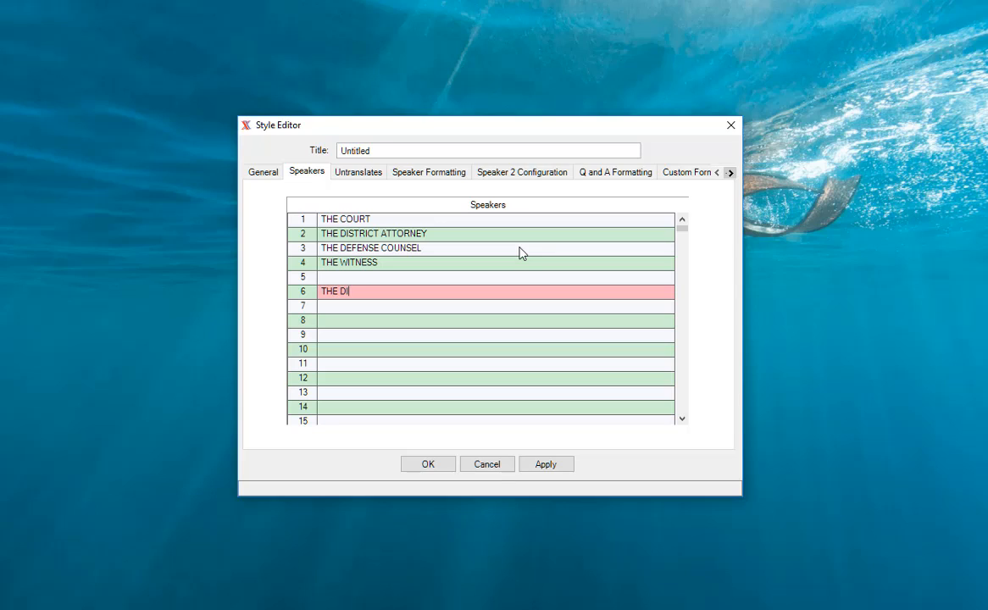
pyautogui.write('STIC')
pyautogui.write('RICT')
pyautogui.write(' ATTORNEY')
pyautogui.press('Return')
pyautogui.write('THE DEN')
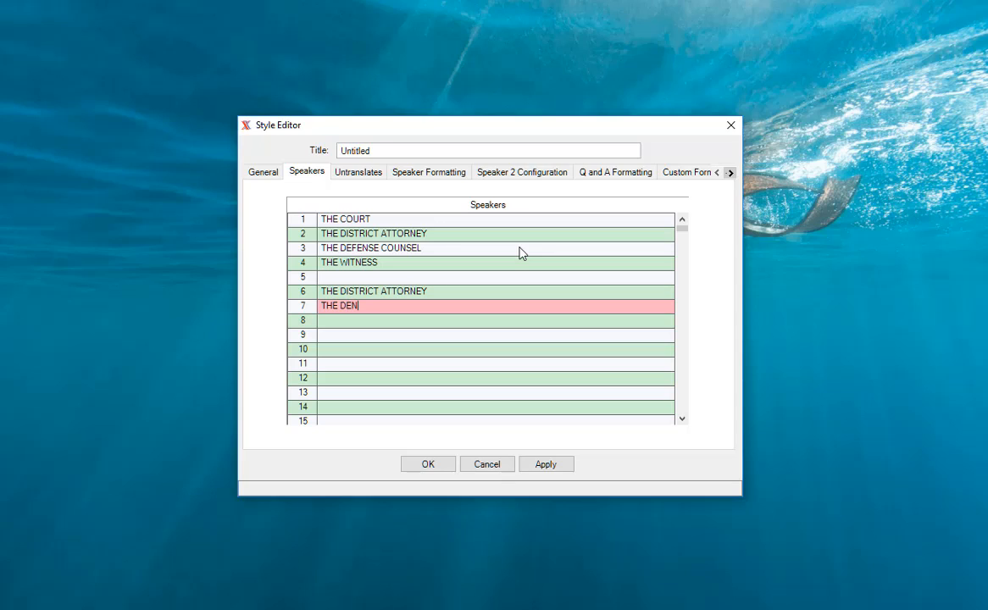
pyautogui.press('BackSpace')
pyautogui.write('FENSE')
pyautogui.write(' COUS')
pyautogui.write('NSEL')
pyautogui.press('Return')
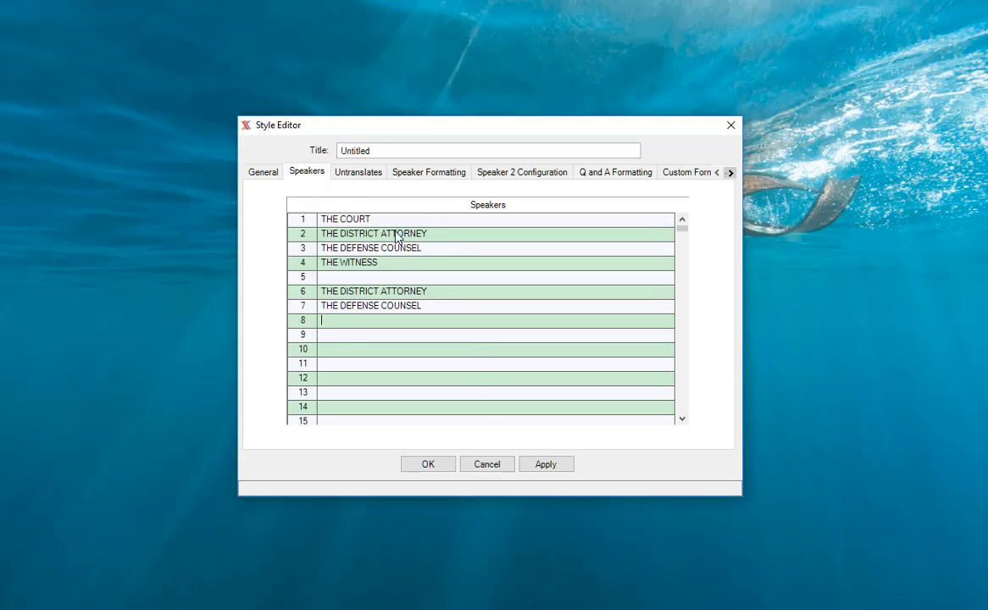
# View the style's Untranslates list, and set the speaker formatting to an Indent of 1 inch and Tabs Before of 1
pyautogui.click(357, 178)
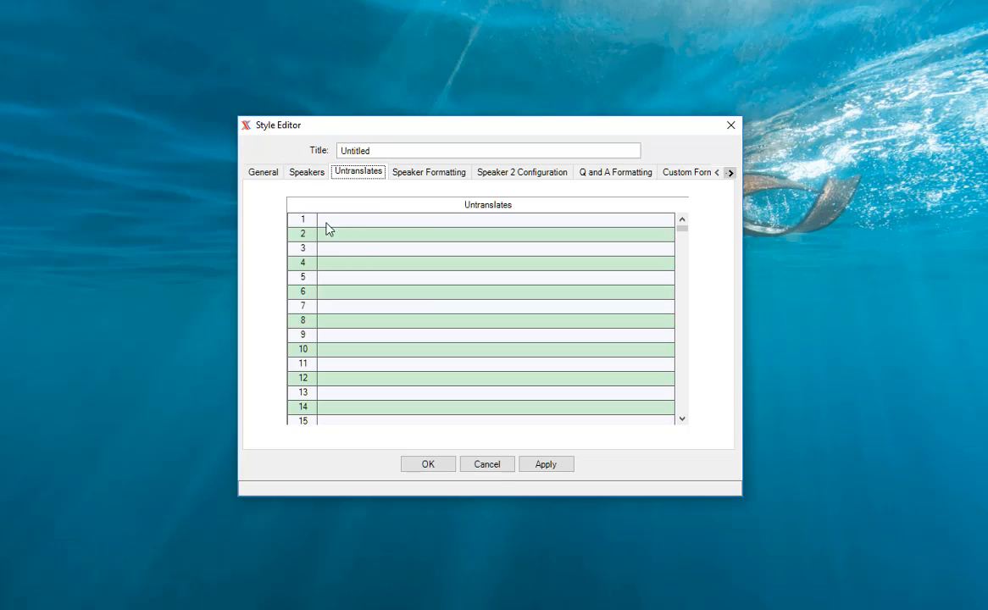
pyautogui.click(332, 220)
pyautogui.click(440, 177)
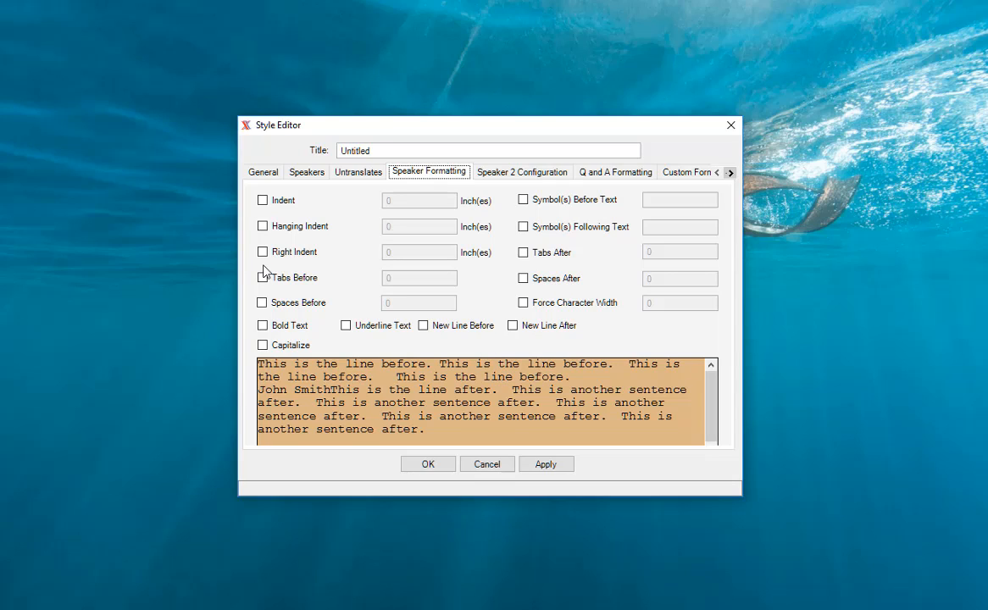
pyautogui.click(263, 200)
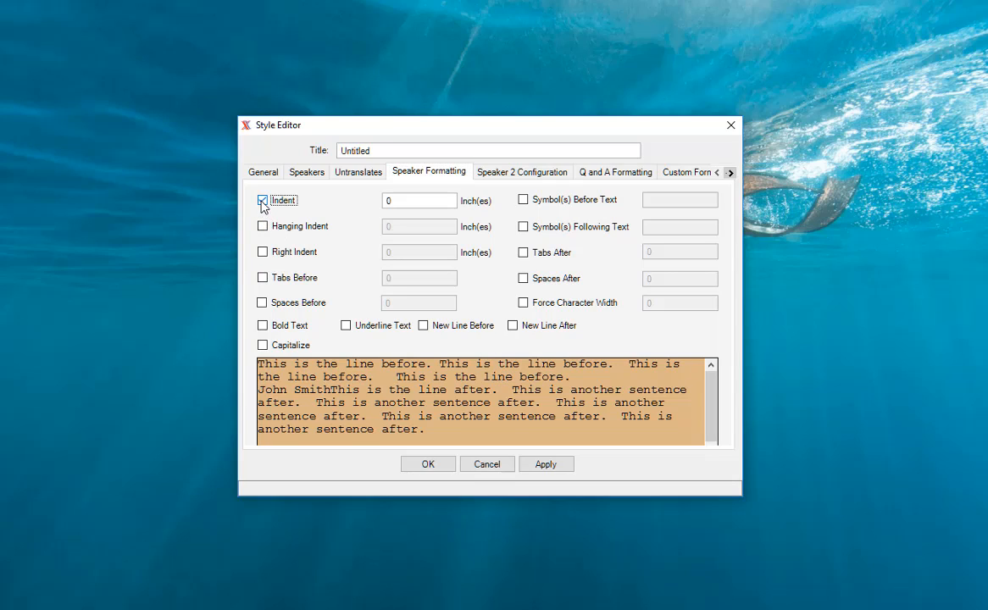
pyautogui.doubleClick(402, 200)
pyautogui.write('1')
pyautogui.click(263, 278)
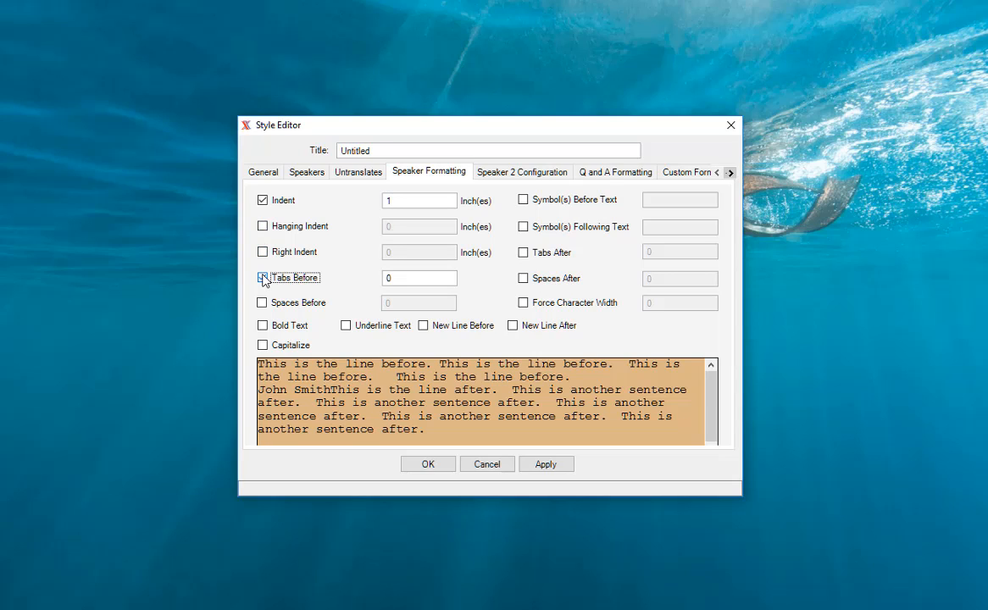
pyautogui.doubleClick(392, 280)
pyautogui.write('1')
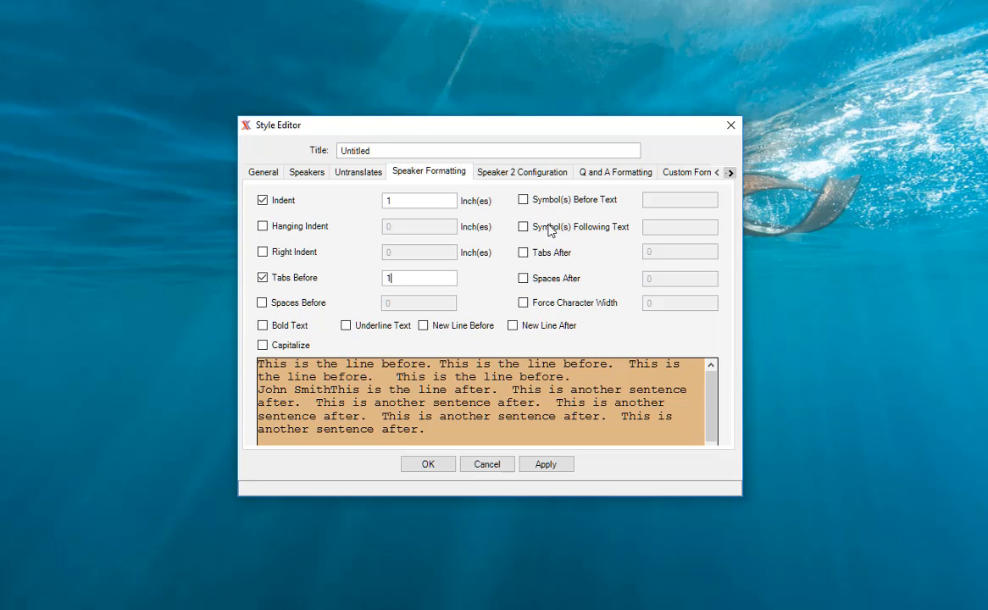
# Turn on a colon as Symbol(s) Following Text, Tabs After and New Line After for the speaker formatting, and apply the changes
pyautogui.click(523, 227)
pyautogui.click(647, 226)
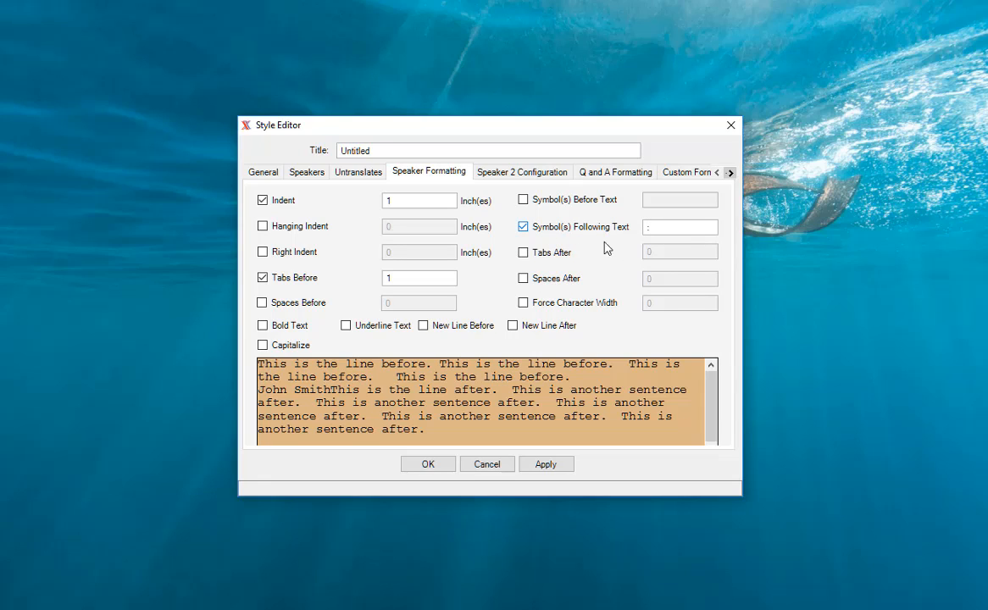
pyautogui.click(524, 253)
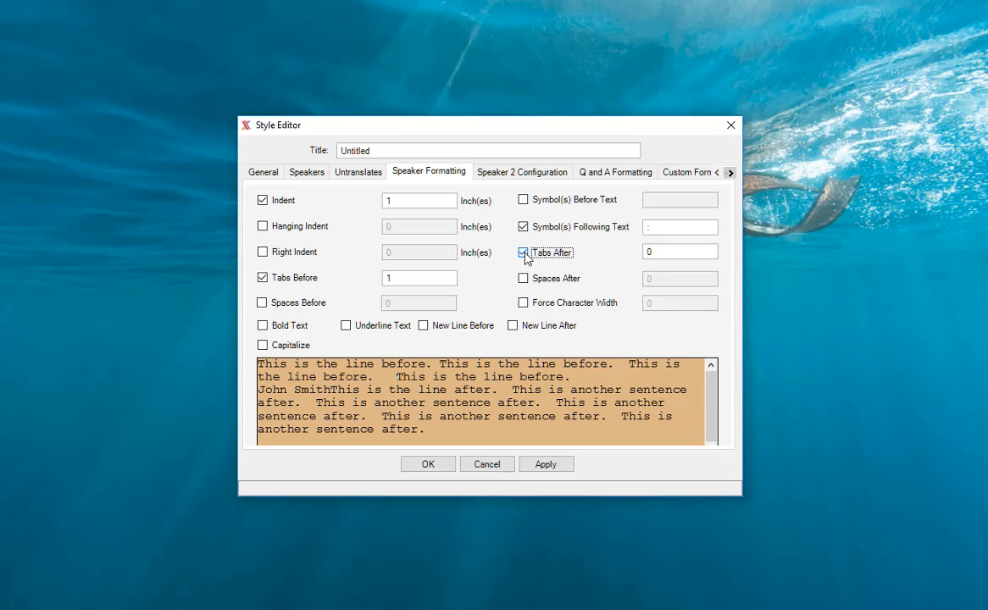
pyautogui.click(514, 327)
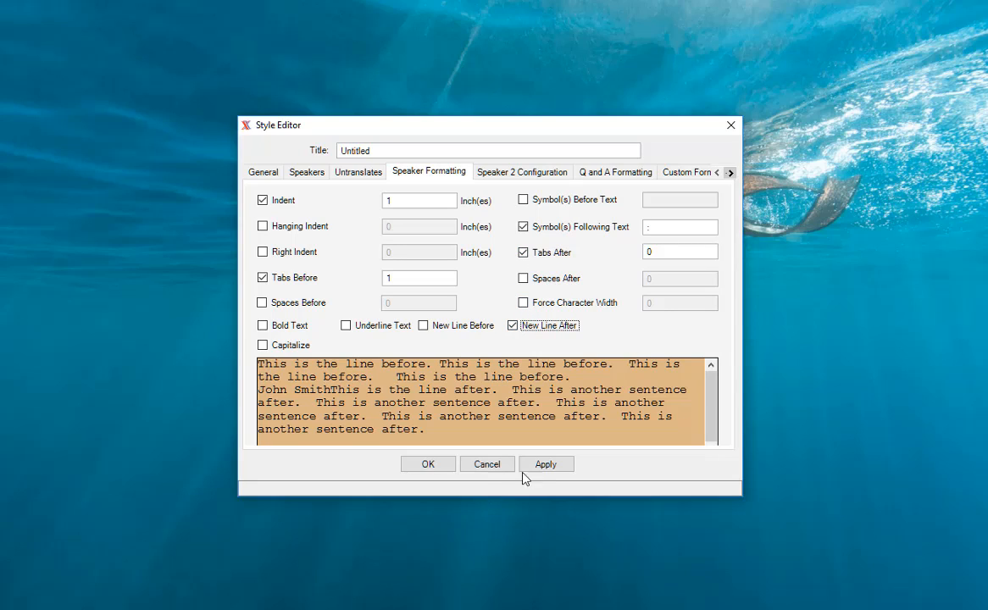
pyautogui.click(545, 468)
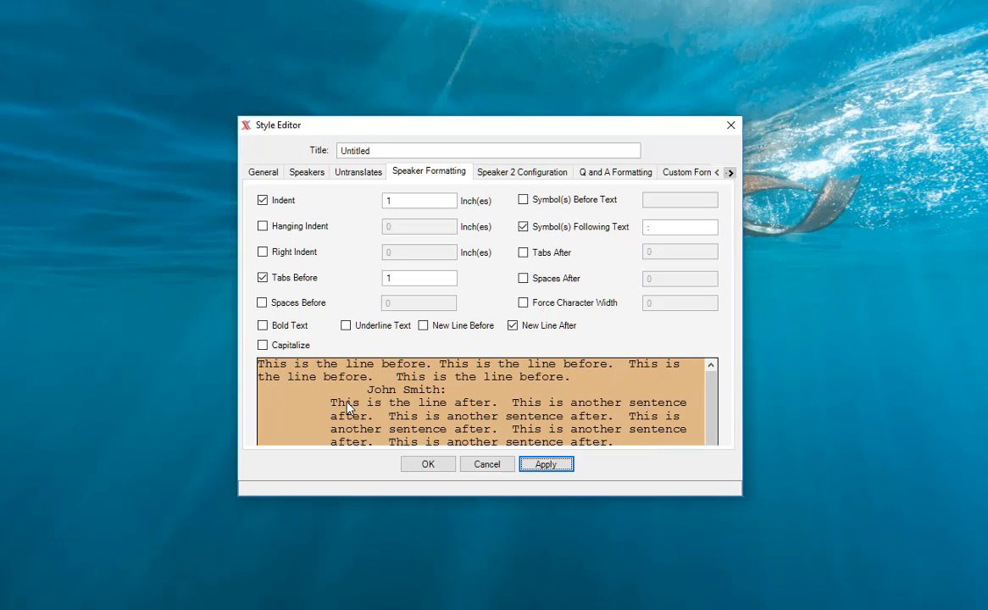
# Make the speaker text bold and underlined, applying each change to the preview
pyautogui.click(263, 327)
pyautogui.click(549, 465)
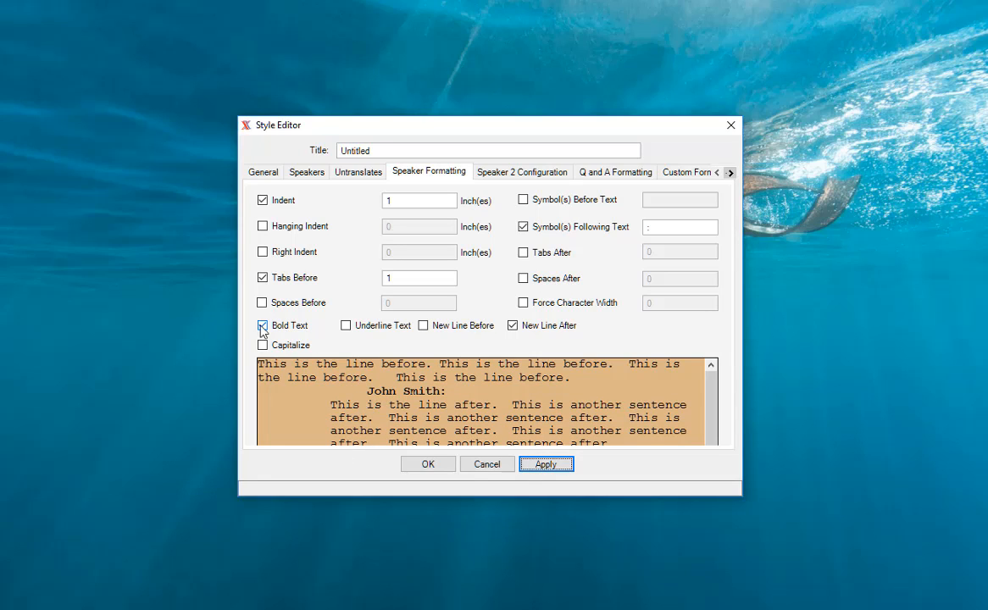
pyautogui.click(346, 328)
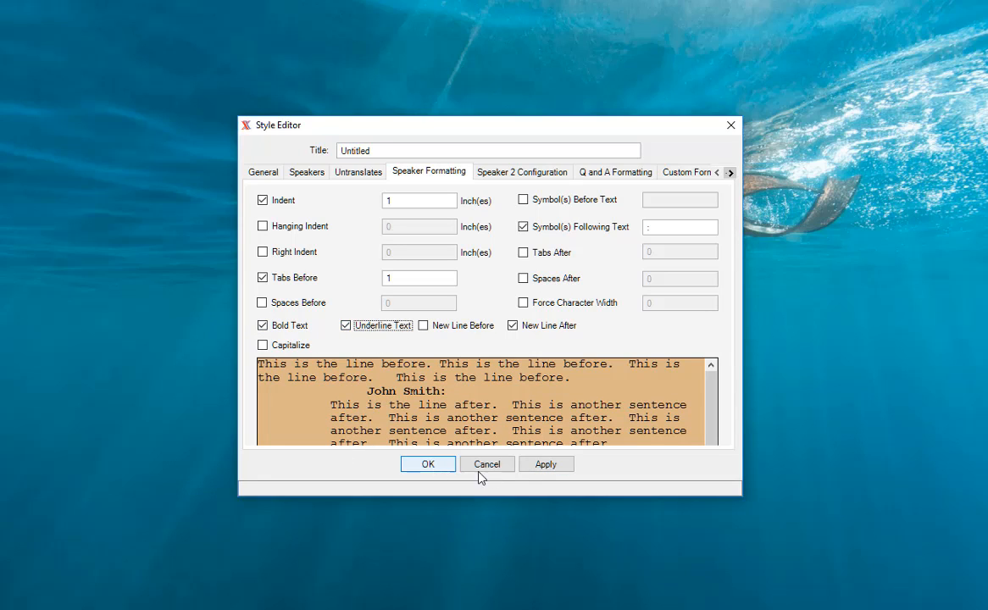
pyautogui.click(551, 467)
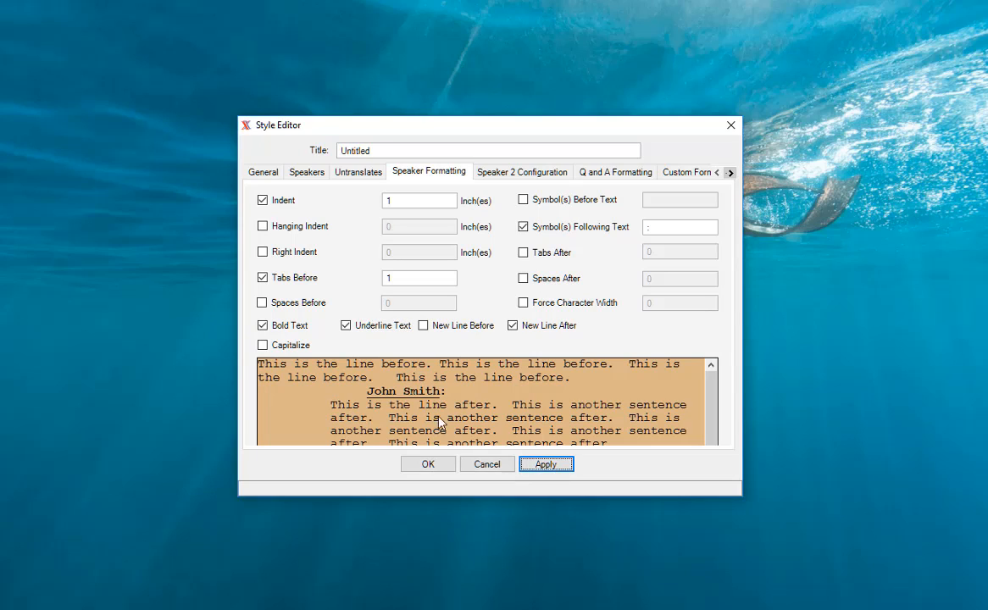
# Turn off New Line After and set Tabs After to 1 in the speaker formatting, and apply the changes
pyautogui.click(513, 326)
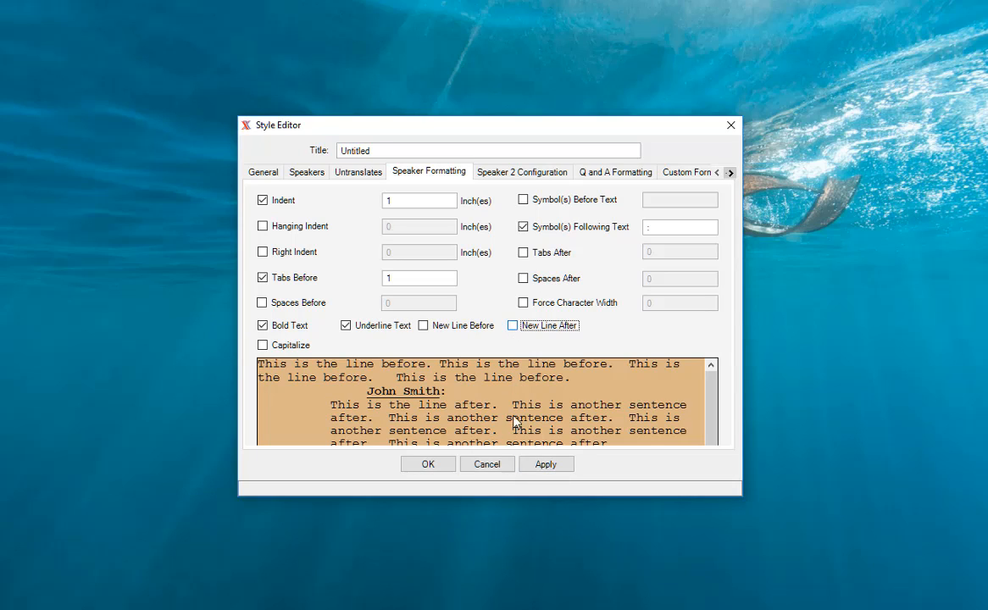
pyautogui.click(543, 468)
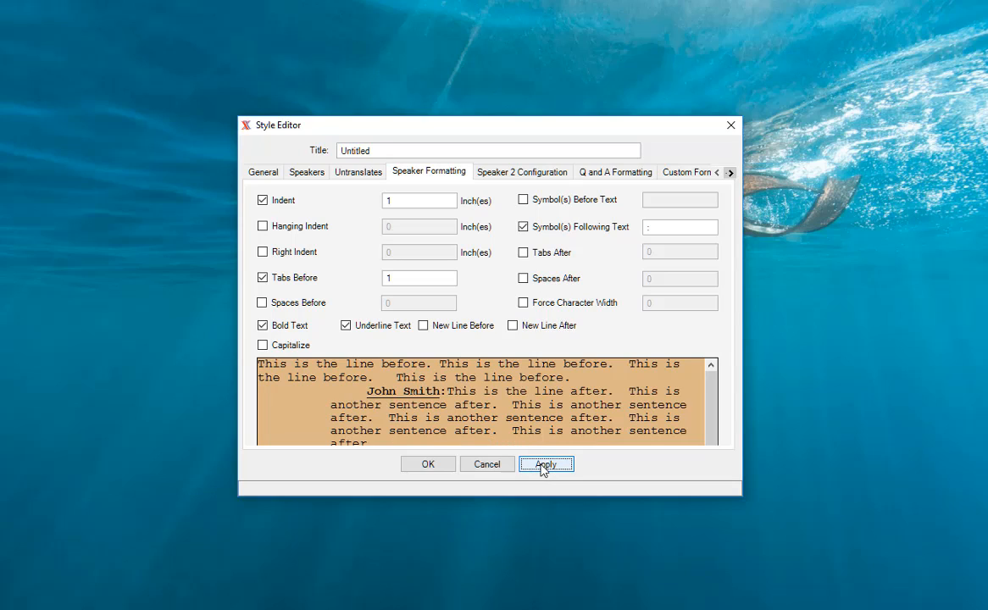
pyautogui.click(523, 253)
pyautogui.click(668, 252)
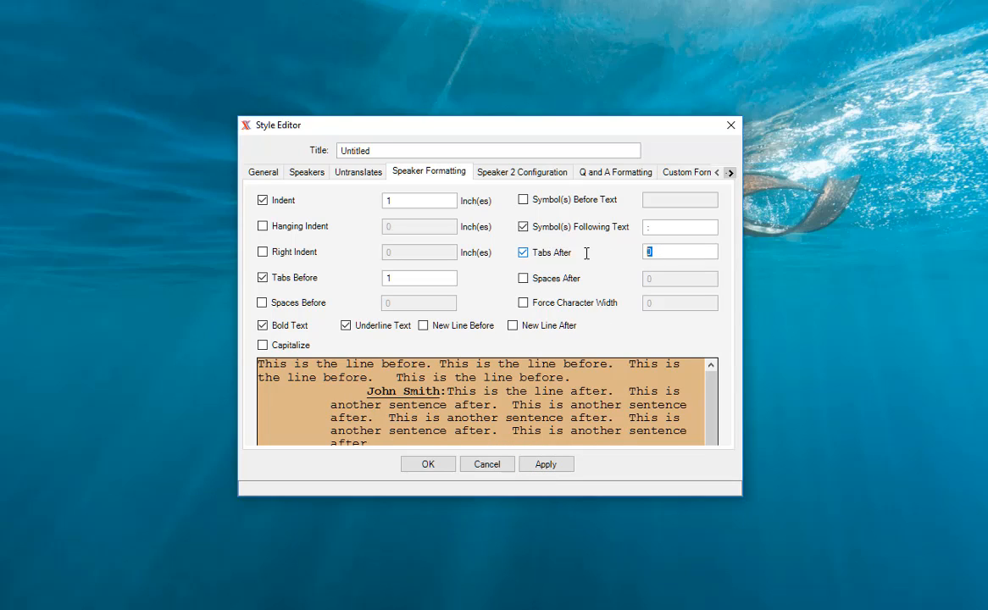
pyautogui.write('1')
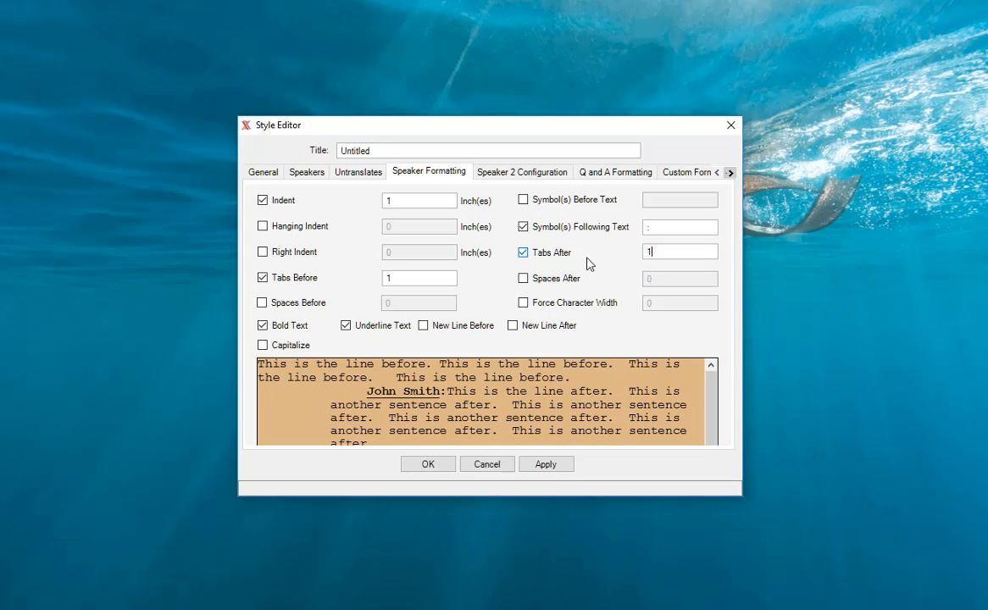
pyautogui.click(549, 471)
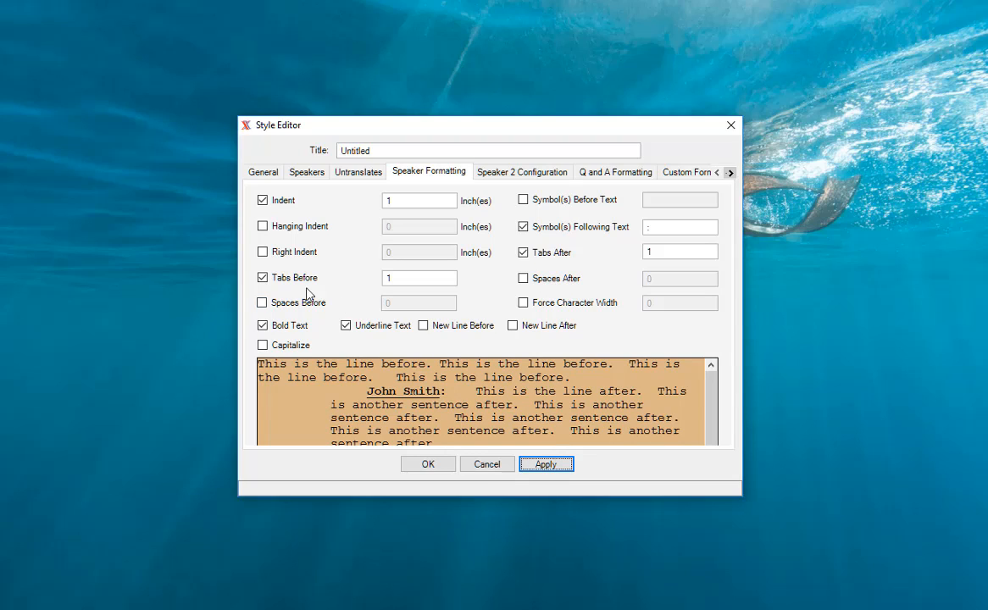
# Turn off Tabs Before and enable a Hanging Indent of 0.5 inches for speakers, applying each change
pyautogui.click(265, 281)
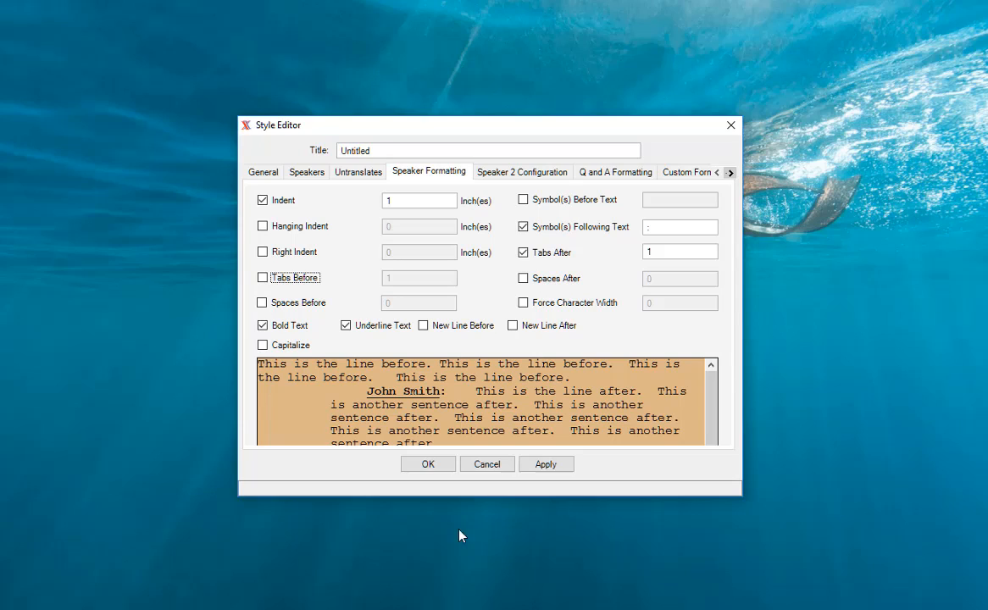
pyautogui.click(548, 466)
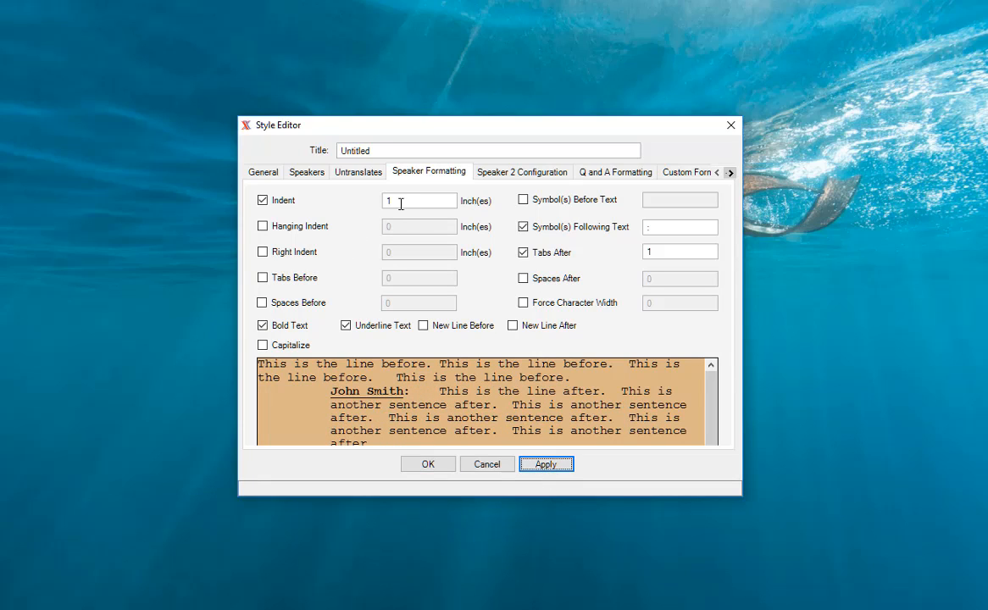
pyautogui.click(263, 227)
pyautogui.moveTo(408, 226); pyautogui.dragTo(318, 227)
pyautogui.write('.')
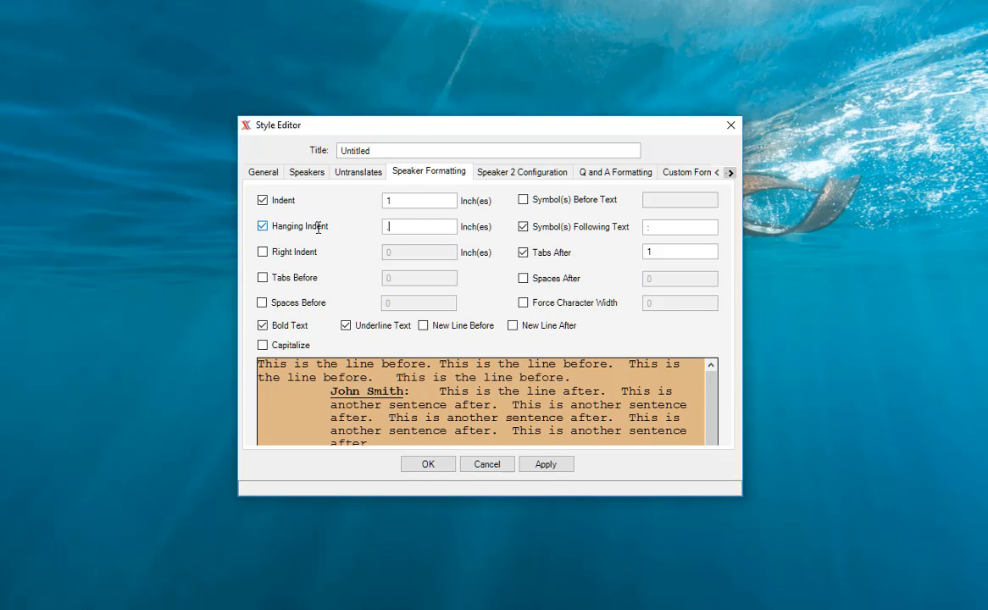
pyautogui.write('5')
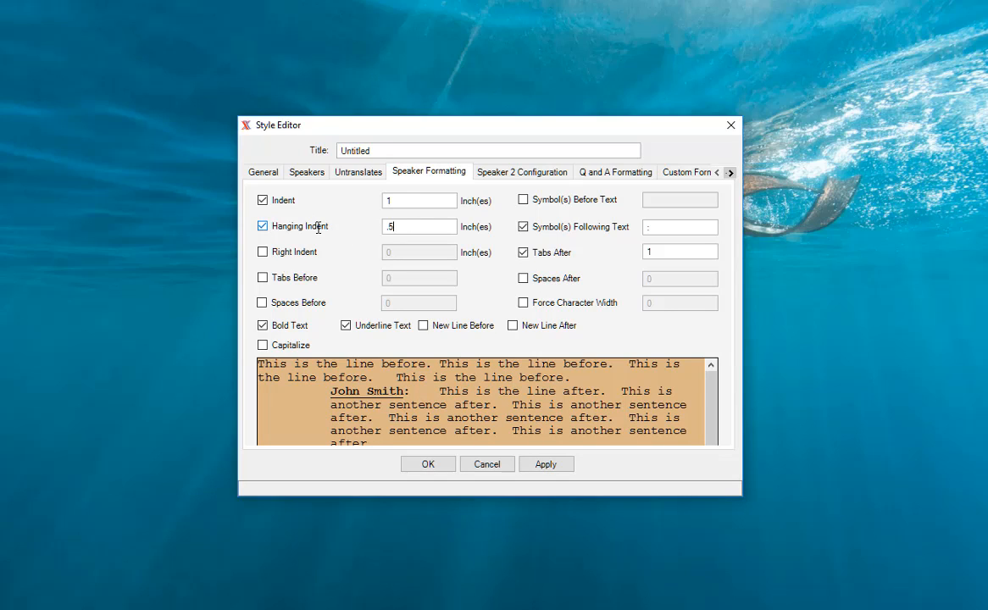
pyautogui.click(543, 466)
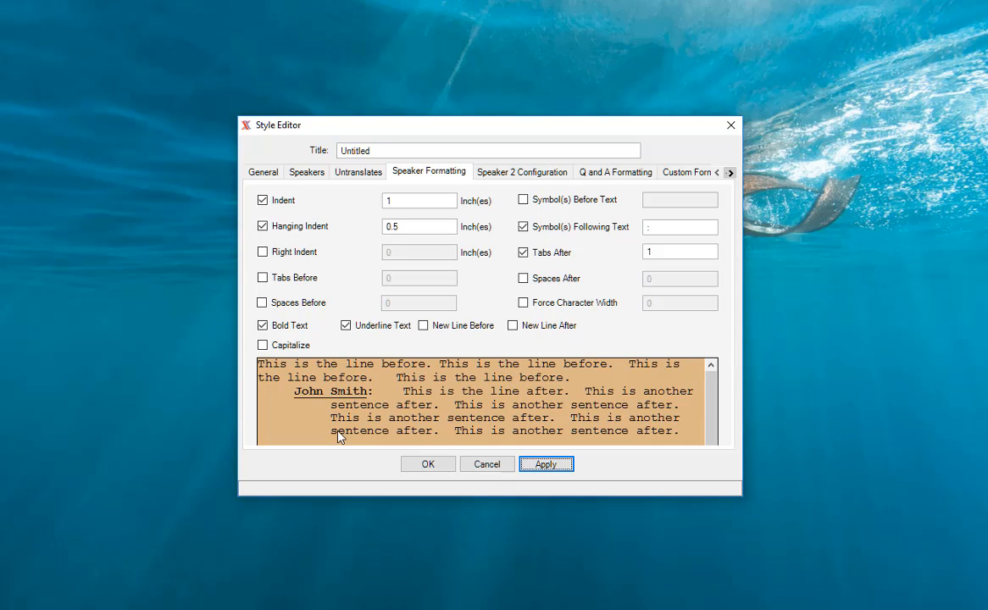
# Set the speaker Hanging Indent to 1 inch and apply the change
pyautogui.click(389, 227)
pyautogui.doubleClick(389, 227)
pyautogui.write('1')
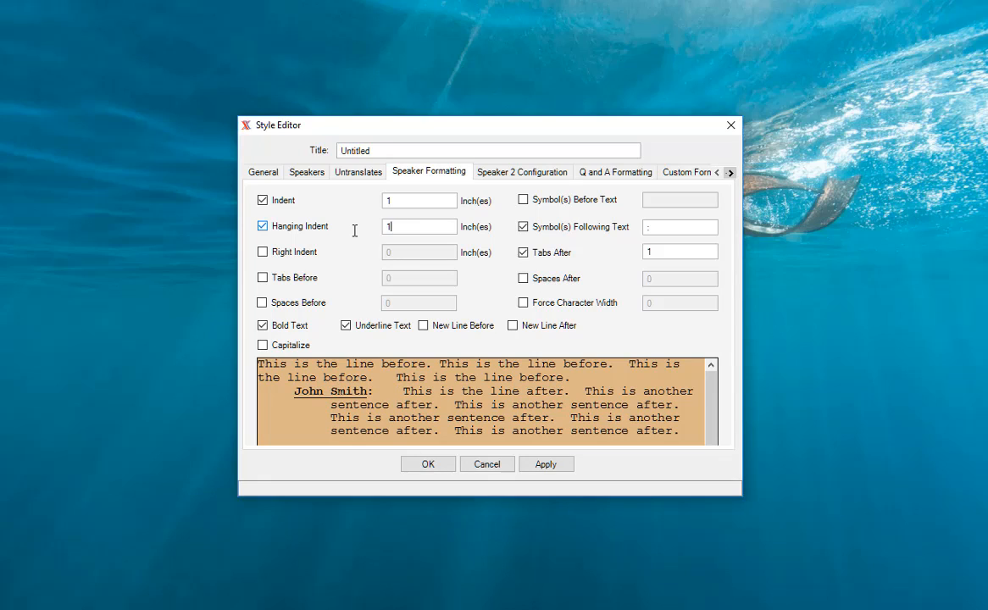
pyautogui.click(545, 465)
pyautogui.click(547, 466)
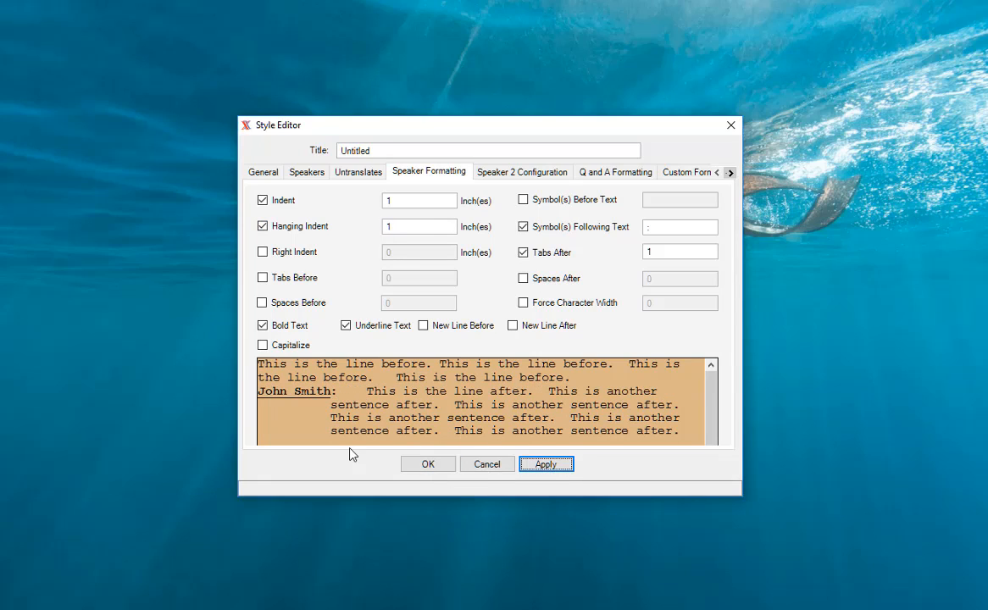
# Set the speaker Indent to 1.2 inches and apply the change
pyautogui.click(395, 200)
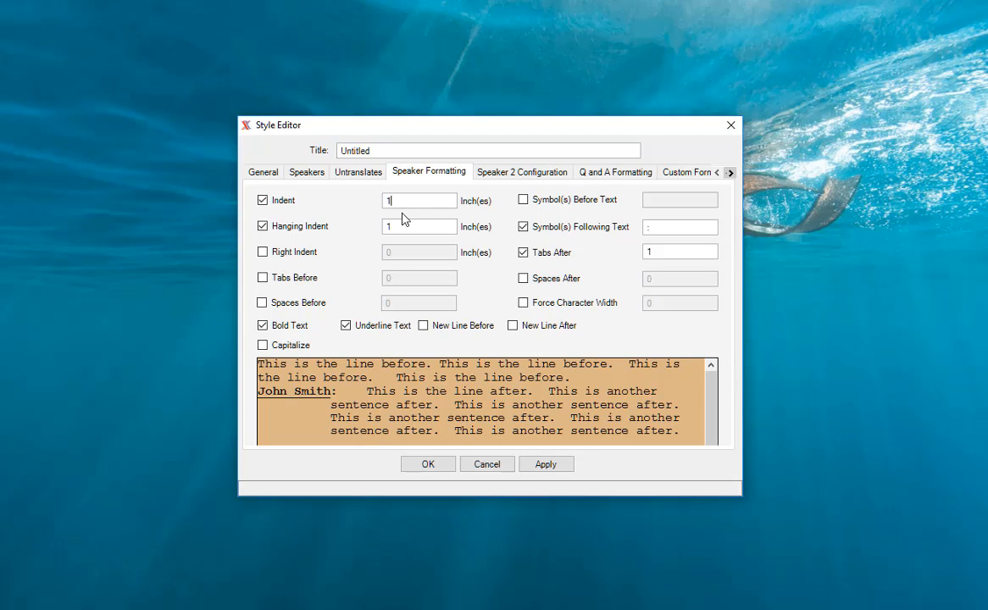
pyautogui.write('.2')
pyautogui.click(543, 465)
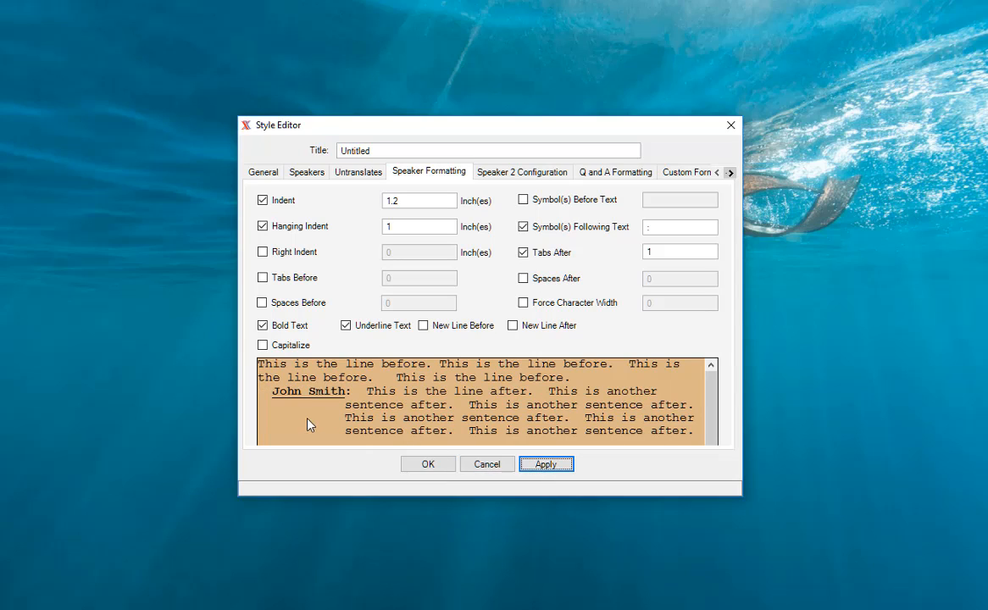
# Set the speaker Indent to 1 inch and the Hanging Indent to 1.2 inches, and apply the changes
pyautogui.click(416, 201)
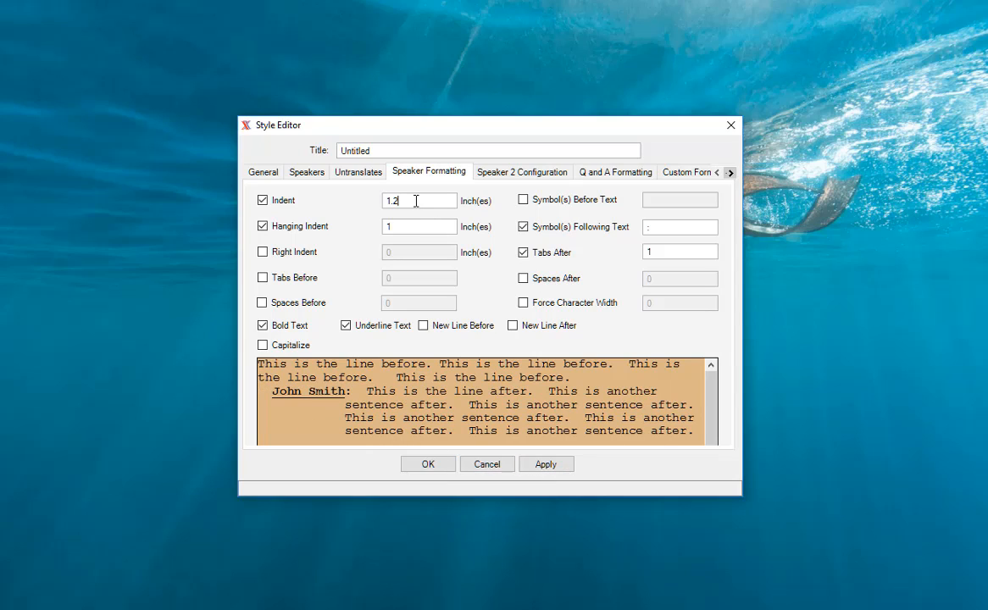
pyautogui.press('BackSpace')
pyautogui.press('BackSpace')
pyautogui.click(414, 227)
pyautogui.write('.2')
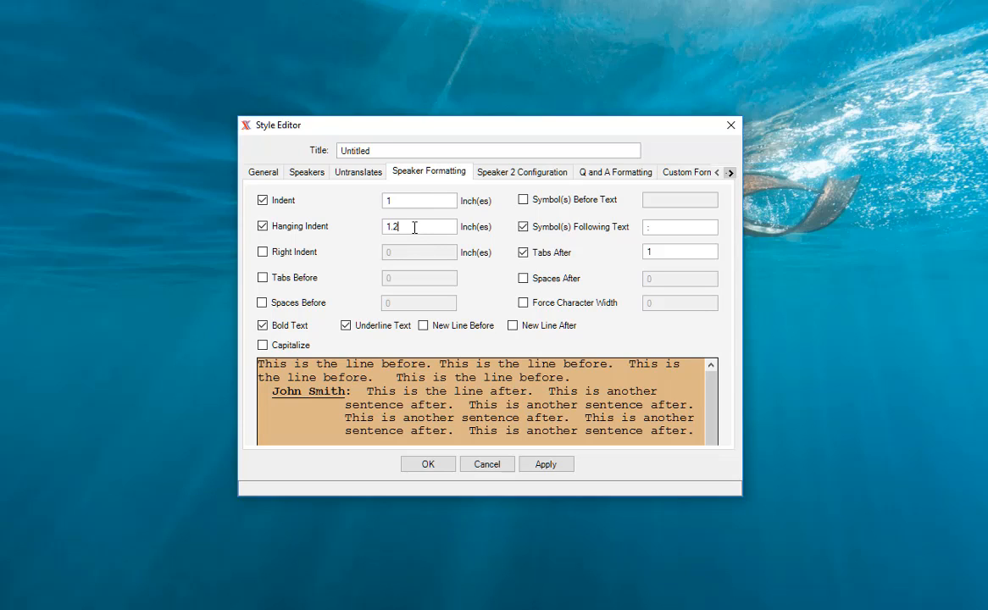
pyautogui.click(560, 467)
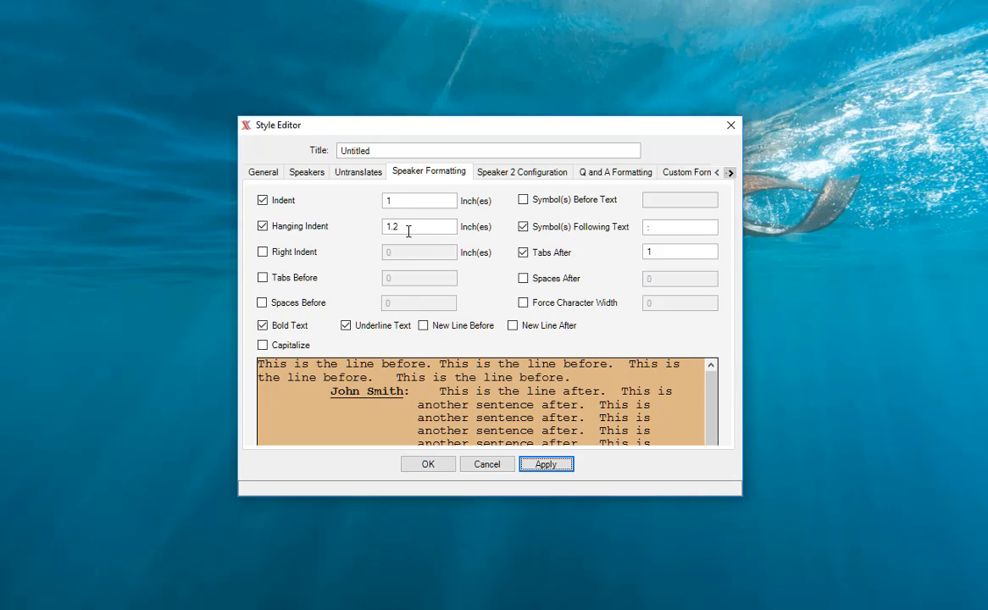
# Turn off Tabs After for speakers, enable Spaces After with a value of 2, and apply the change
pyautogui.click(409, 231)
pyautogui.moveTo(667, 258); pyautogui.dragTo(636, 257)
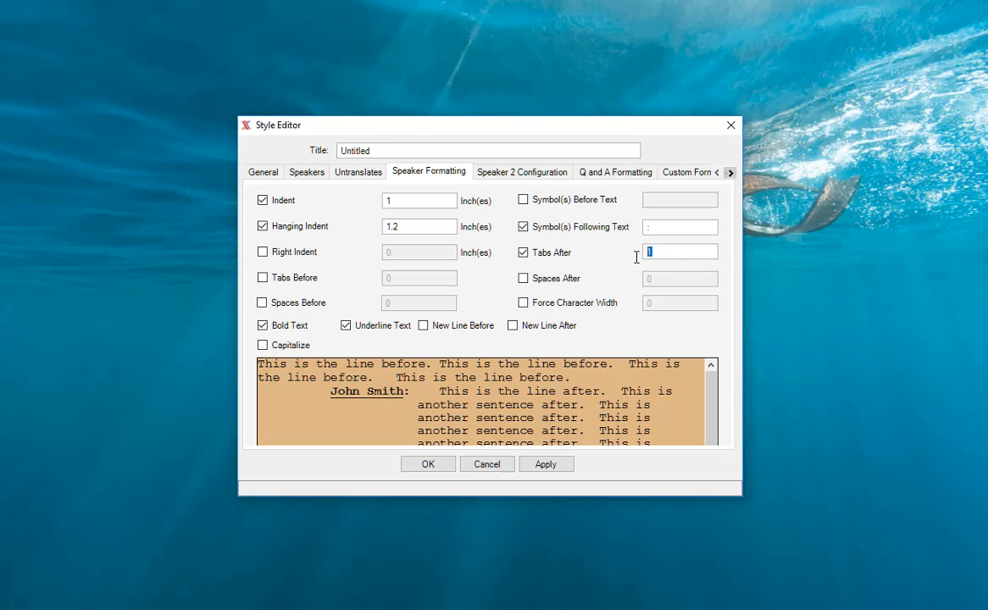
pyautogui.click(523, 252)
pyautogui.click(522, 279)
pyautogui.moveTo(675, 280); pyautogui.dragTo(588, 289)
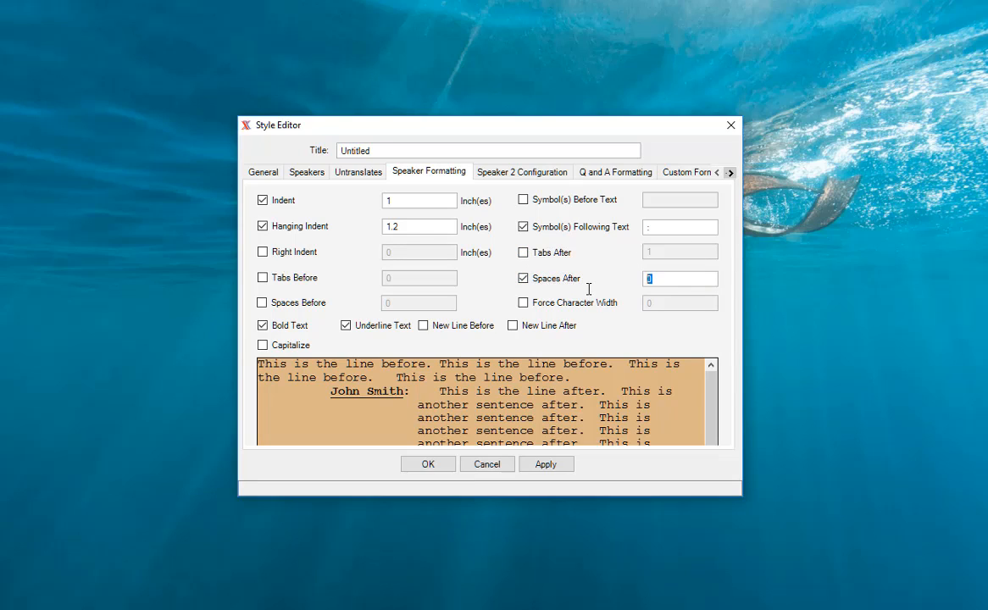
pyautogui.write('2')
pyautogui.click(546, 465)
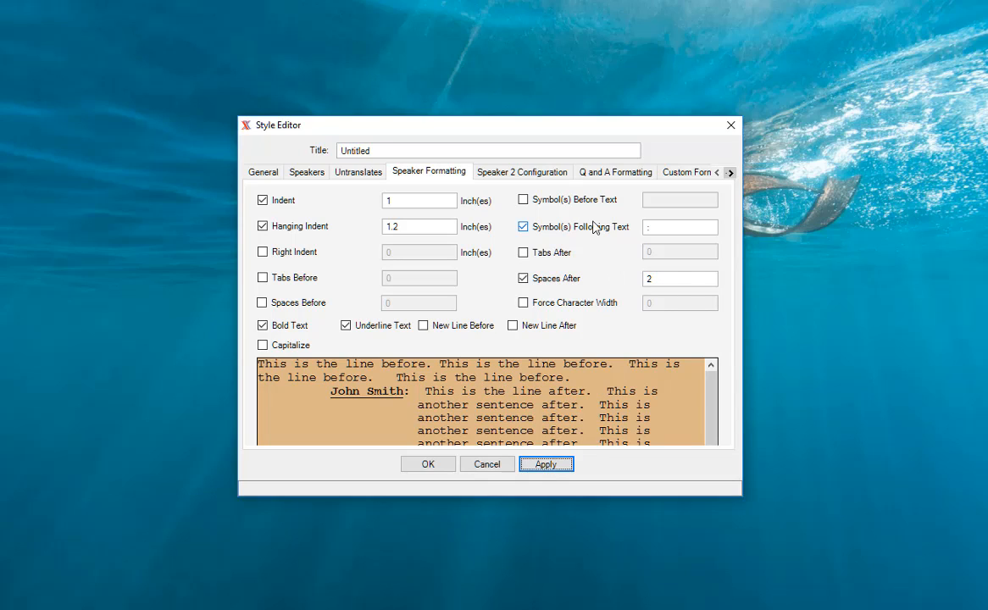
# Reduce the speaker Spaces After to 1 and apply the change
pyautogui.moveTo(662, 283); pyautogui.dragTo(626, 284)
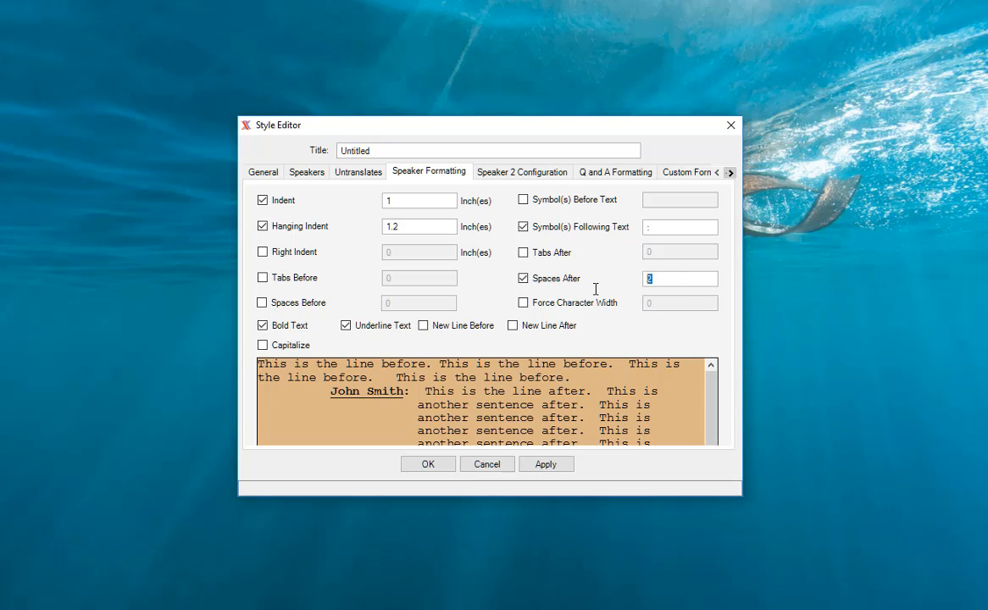
pyautogui.write('1')
pyautogui.click(557, 466)
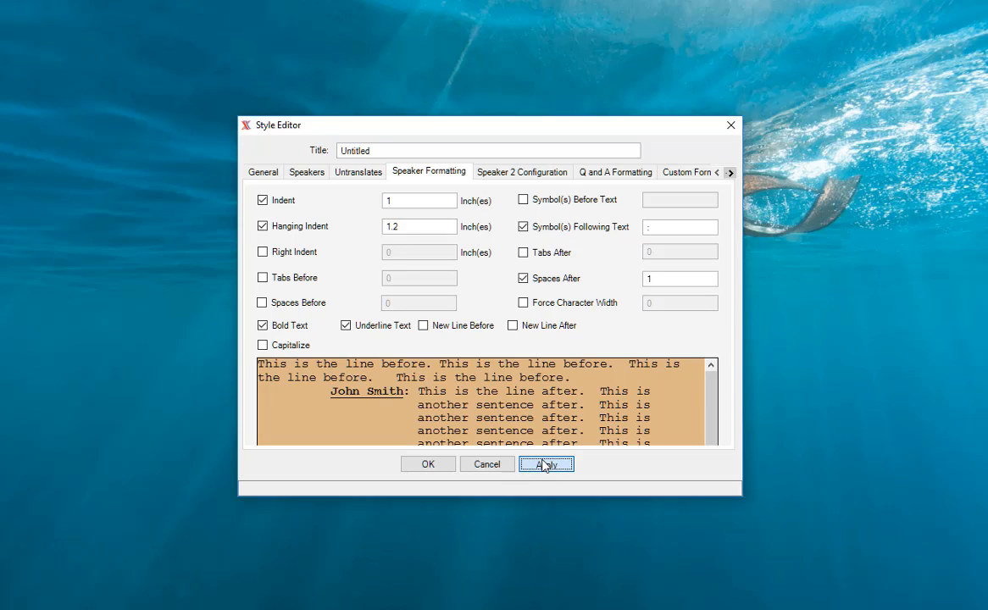
# In the Speaker 2 configuration, enable "BY" as symbols before the text and ": *Q*" as symbols following it, and apply
pyautogui.click(506, 174)
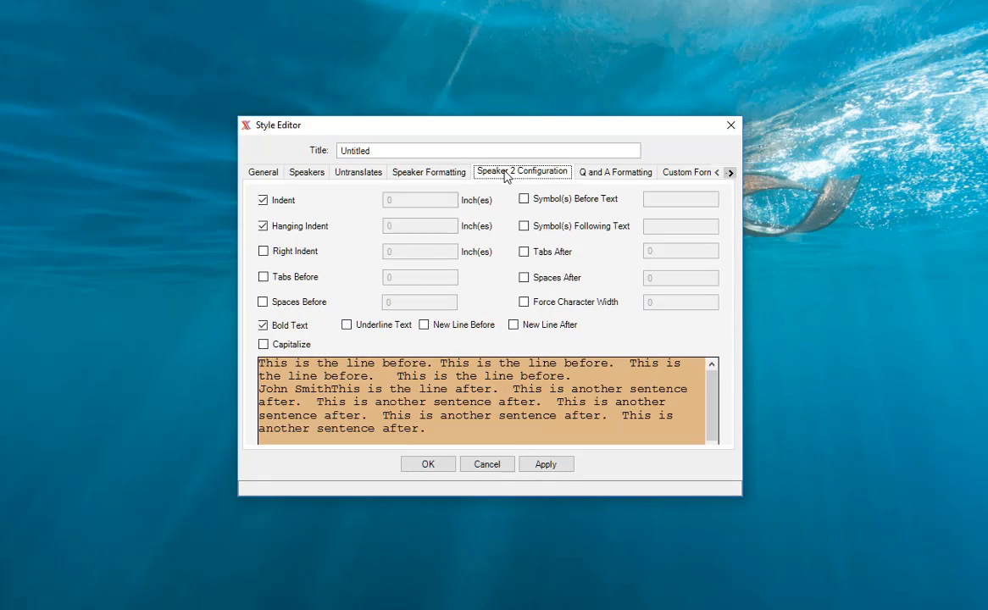
pyautogui.click(524, 199)
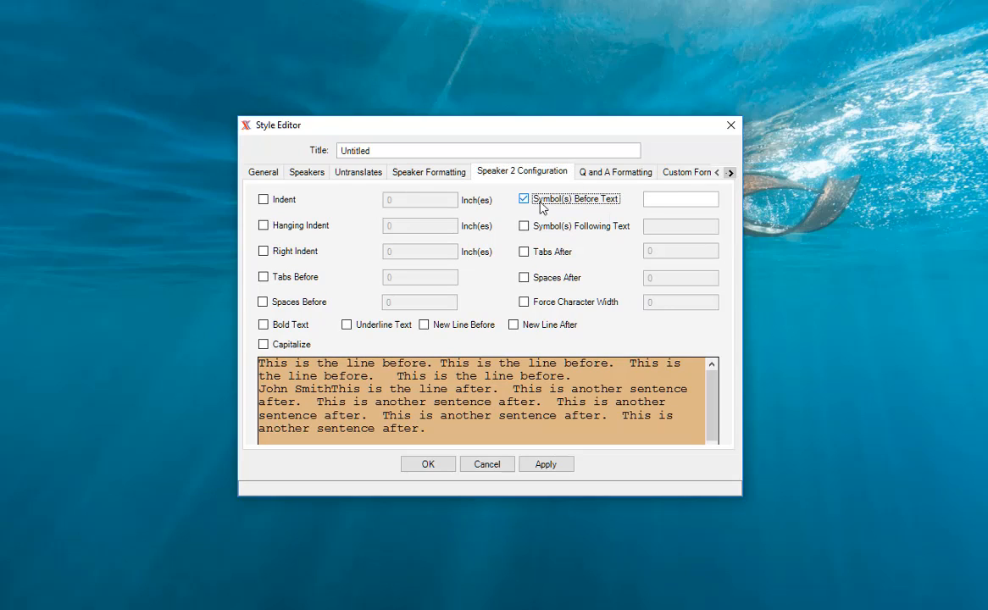
pyautogui.click(661, 201)
pyautogui.click(524, 227)
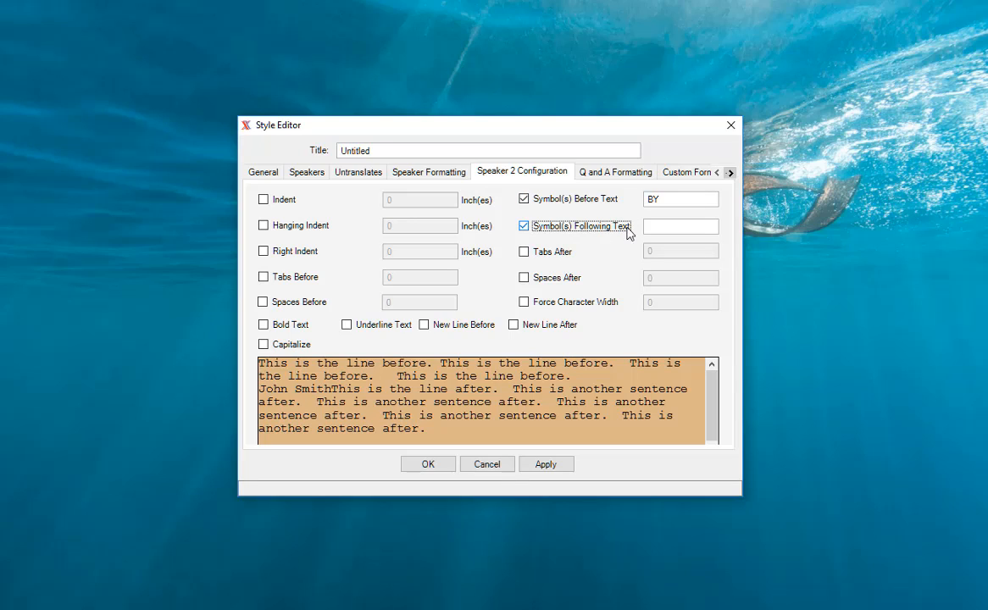
pyautogui.click(657, 224)
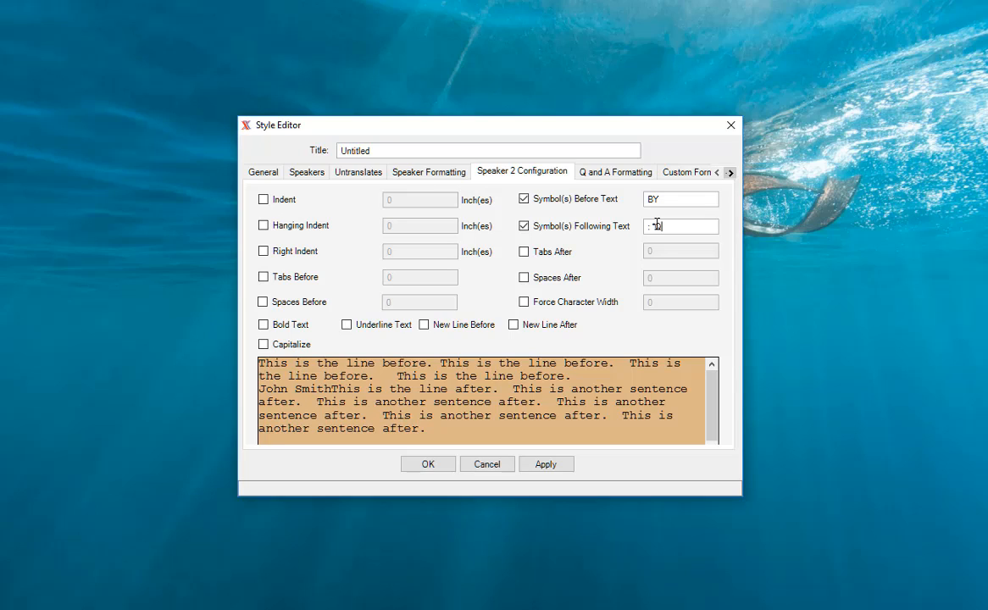
pyautogui.click(549, 466)
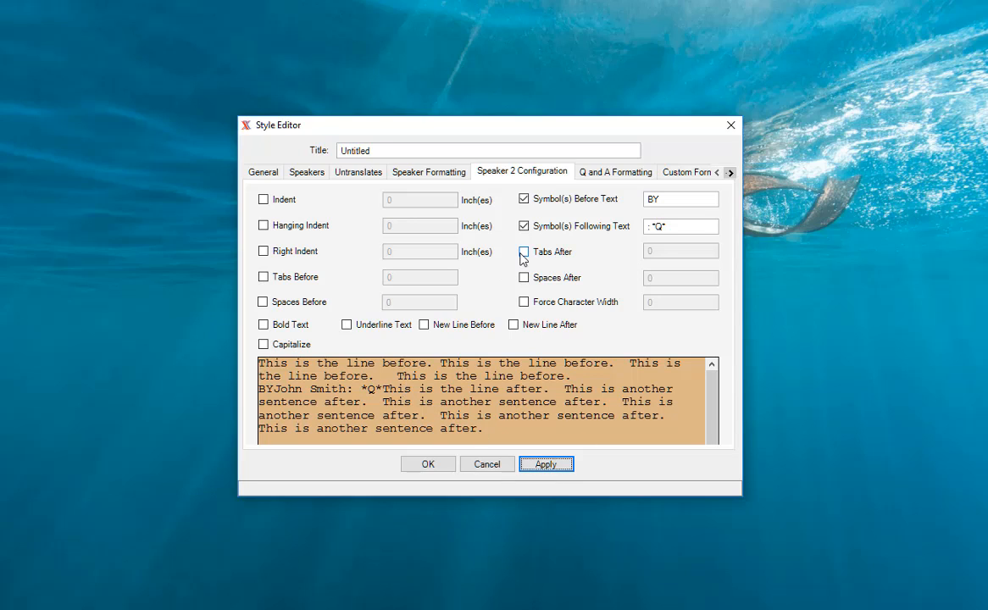
# Shorten the Speaker 2 following symbols to ":", add a space after "BY" in the preceding symbols, and apply
pyautogui.click(677, 228)
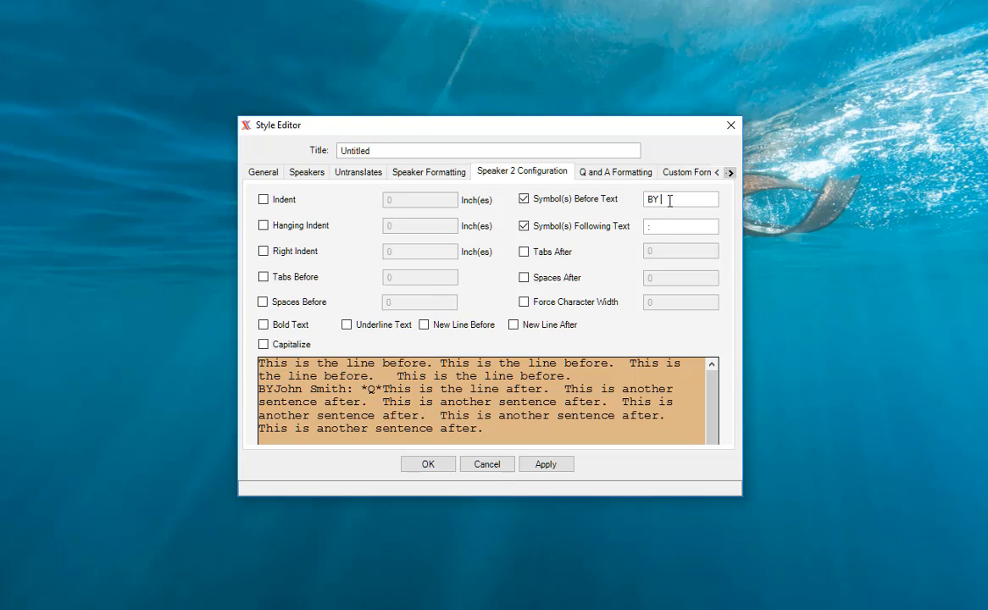
pyautogui.click(547, 467)
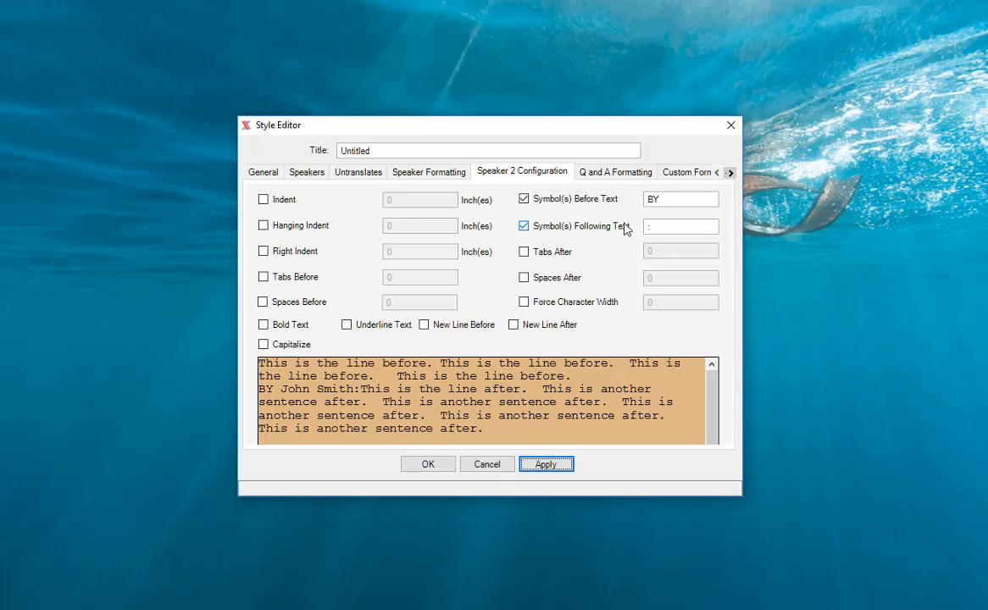
# Enable Spaces After with a value of 2 and Bold Text for Speaker 2, applying each change
pyautogui.click(523, 278)
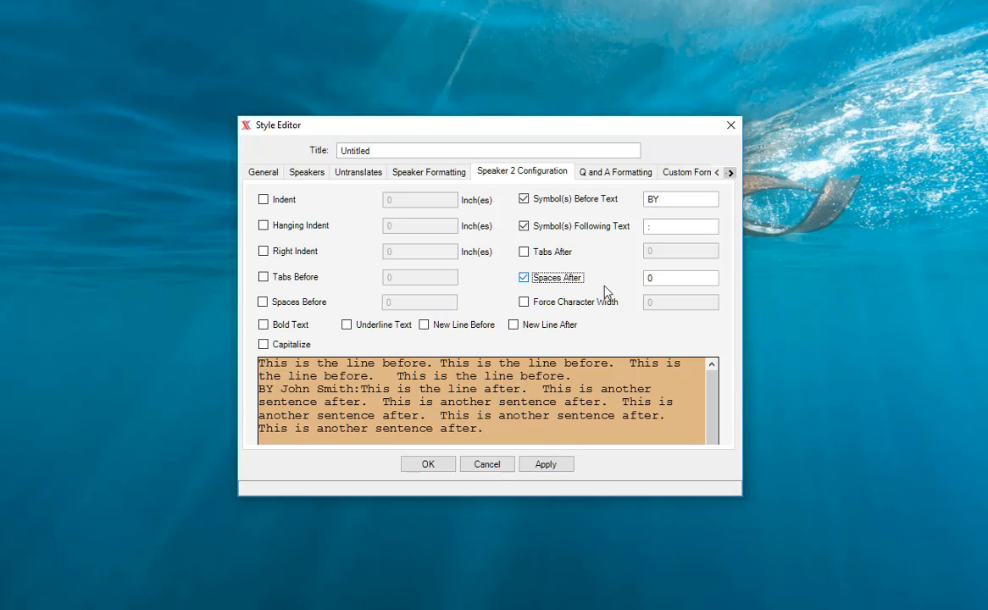
pyautogui.press('Tab')
pyautogui.write('2')
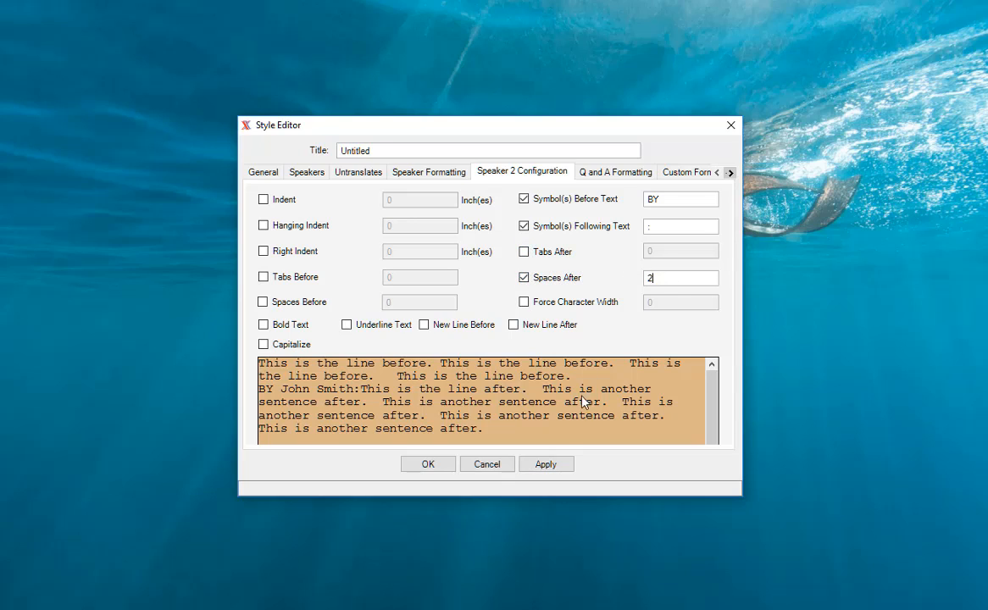
pyautogui.click(542, 468)
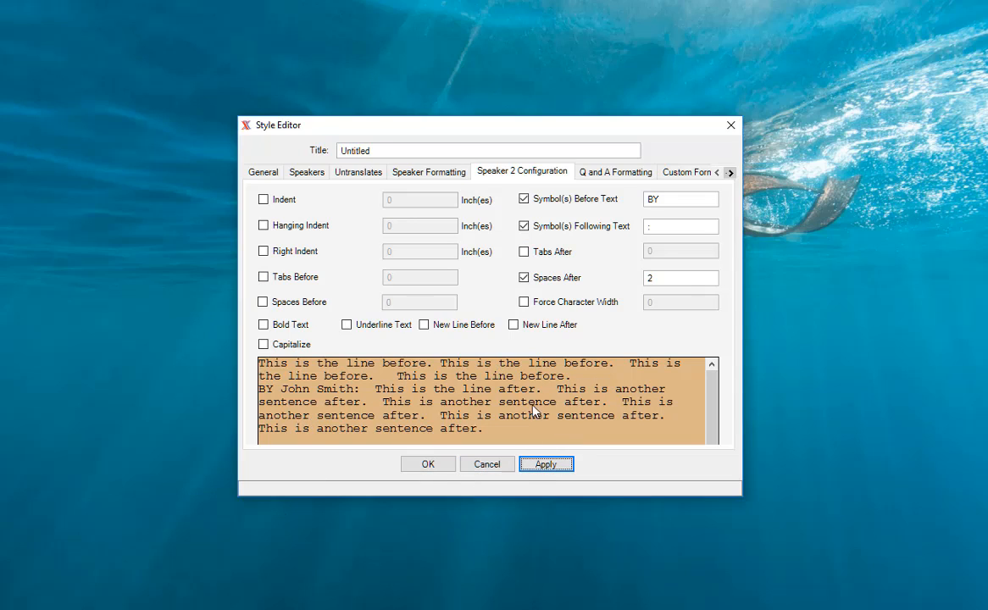
pyautogui.click(263, 325)
pyautogui.click(548, 467)
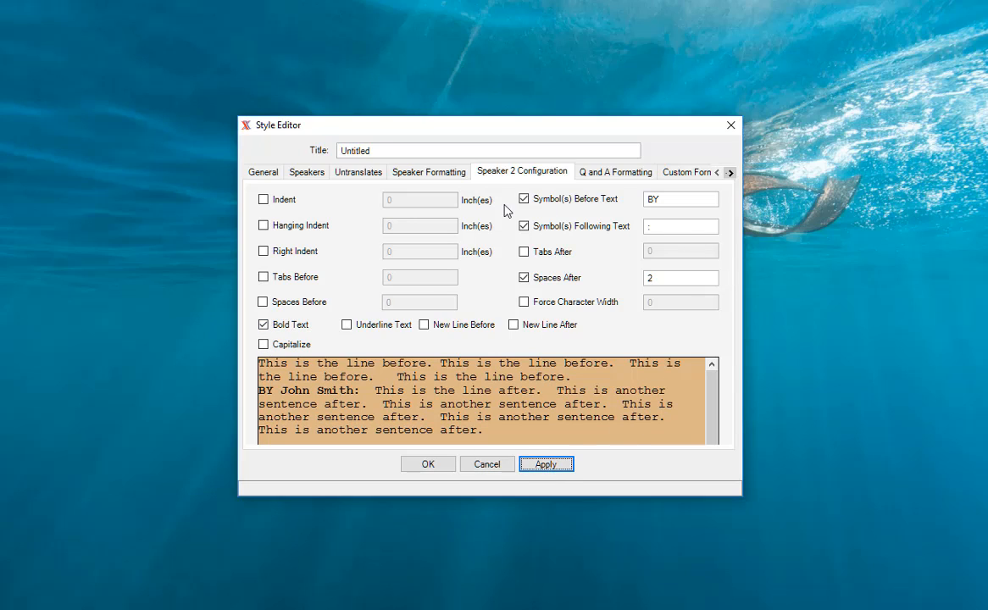
# Change the Speaker 2 symbols before text to "EXAMINATION BY" and the following symbols to ": *Q*", applying each change
pyautogui.click(649, 199)
pyautogui.write('EXAMIN')
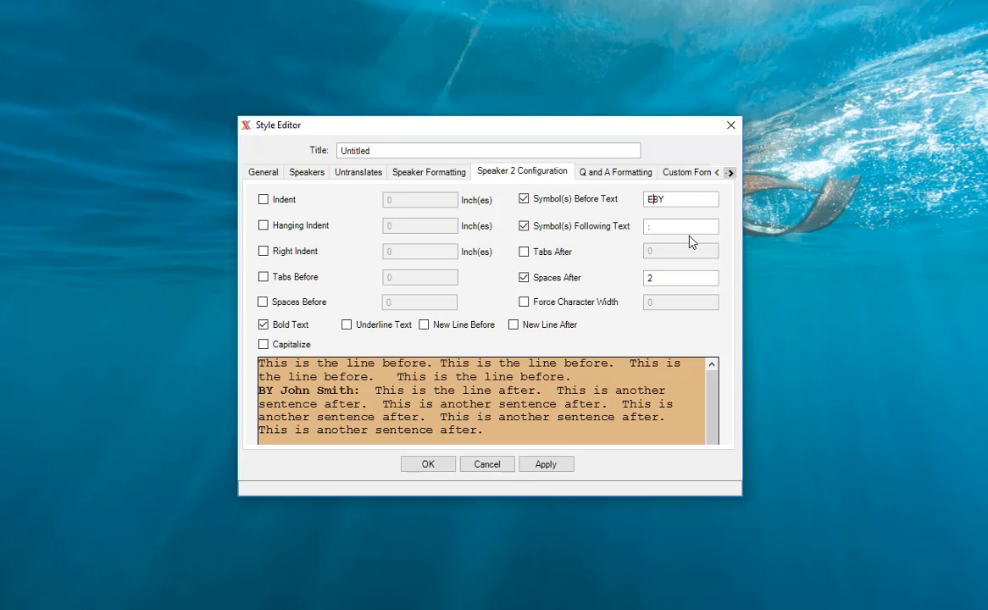
pyautogui.write('ATION')
pyautogui.click(547, 464)
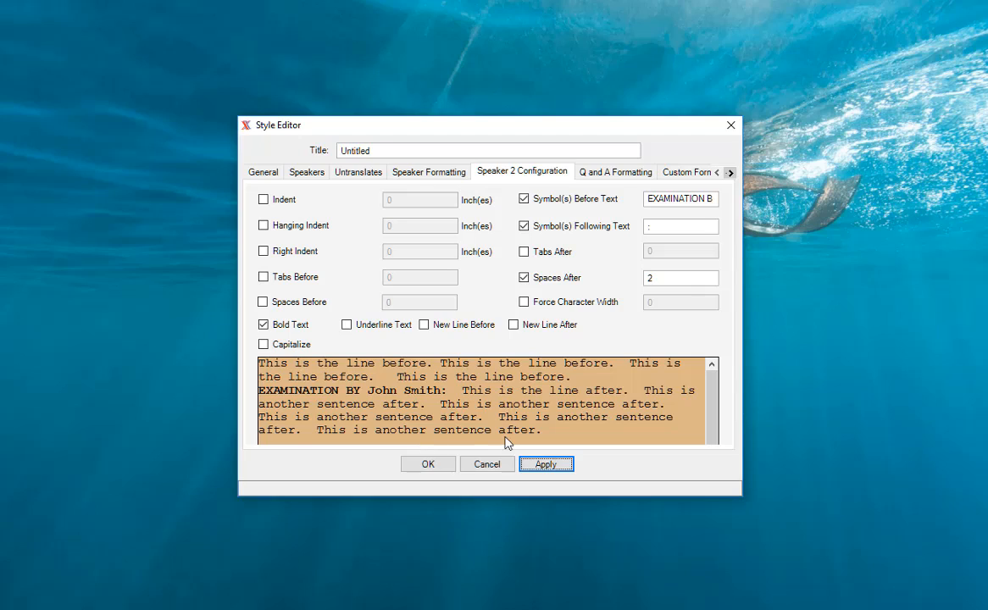
pyautogui.click(675, 227)
pyautogui.click(544, 466)
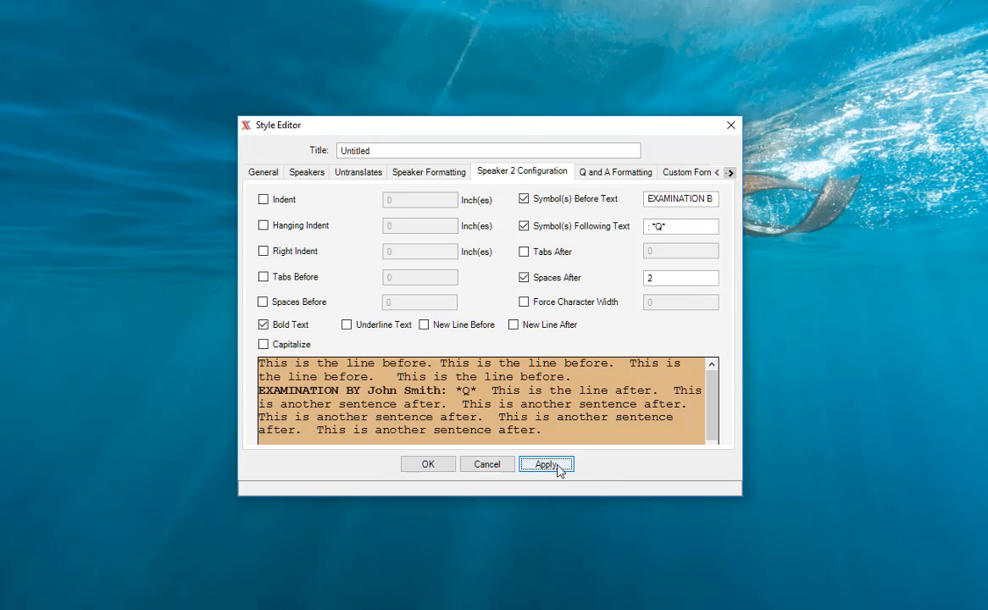
# In the Q and A formatting, enable an Indent of .5 inches and set Tabs After to 1
pyautogui.click(611, 177)
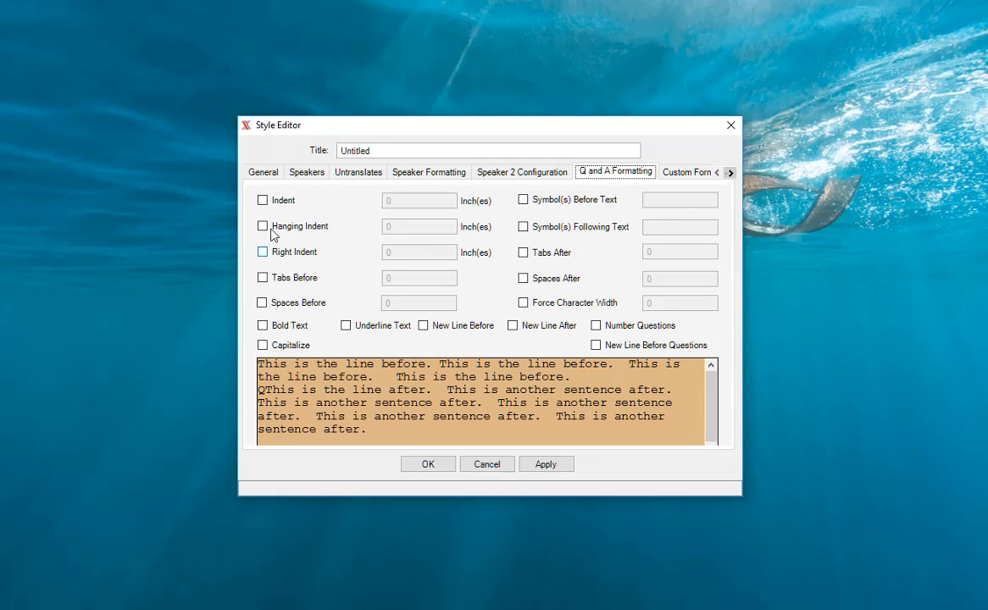
pyautogui.click(268, 203)
pyautogui.doubleClick(410, 203)
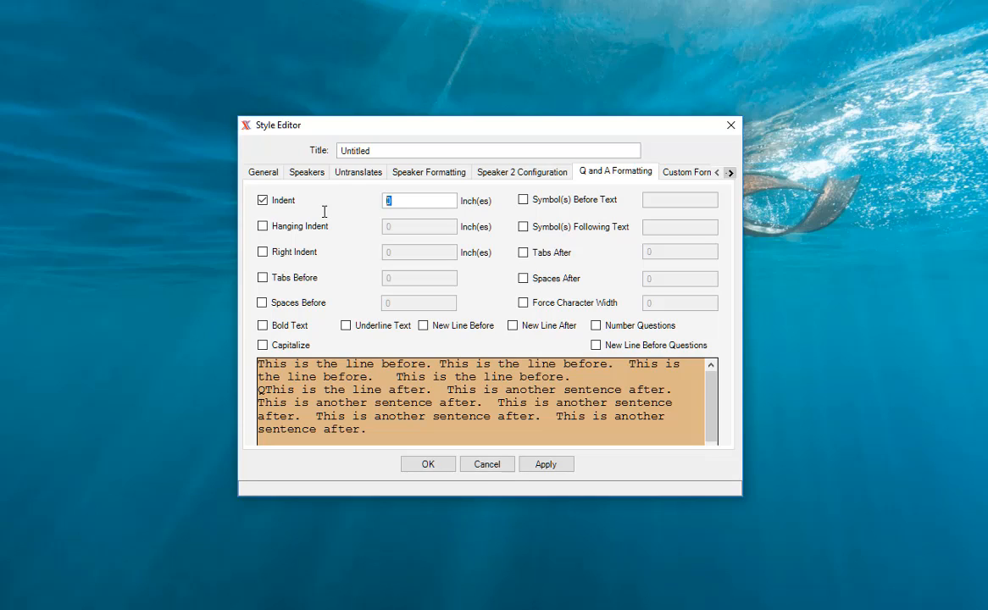
pyautogui.write('.5')
pyautogui.click(525, 254)
pyautogui.doubleClick(640, 252)
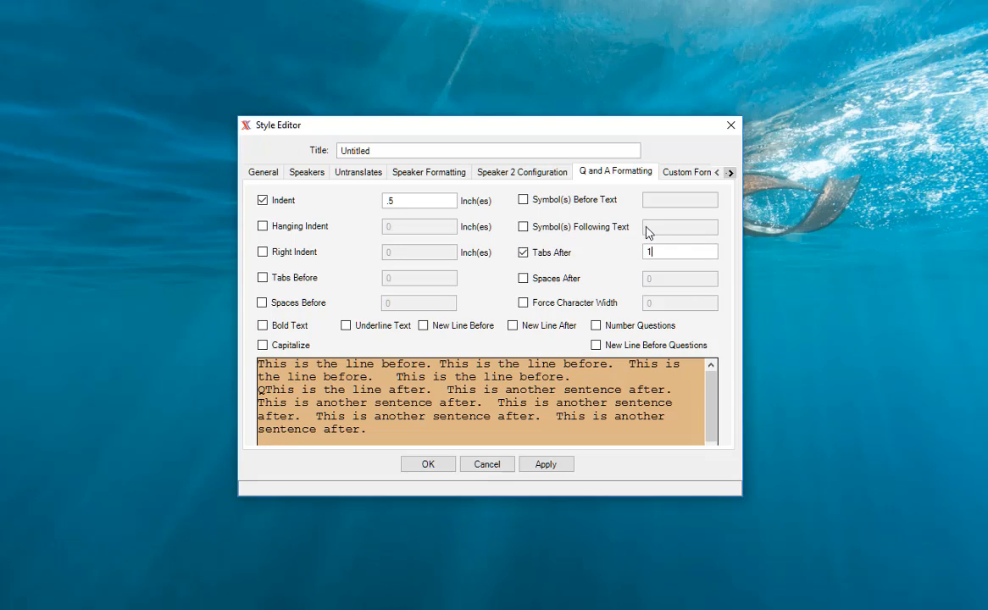
# Add a period as the symbol following the Q and A text and apply the formatting
pyautogui.click(523, 227)
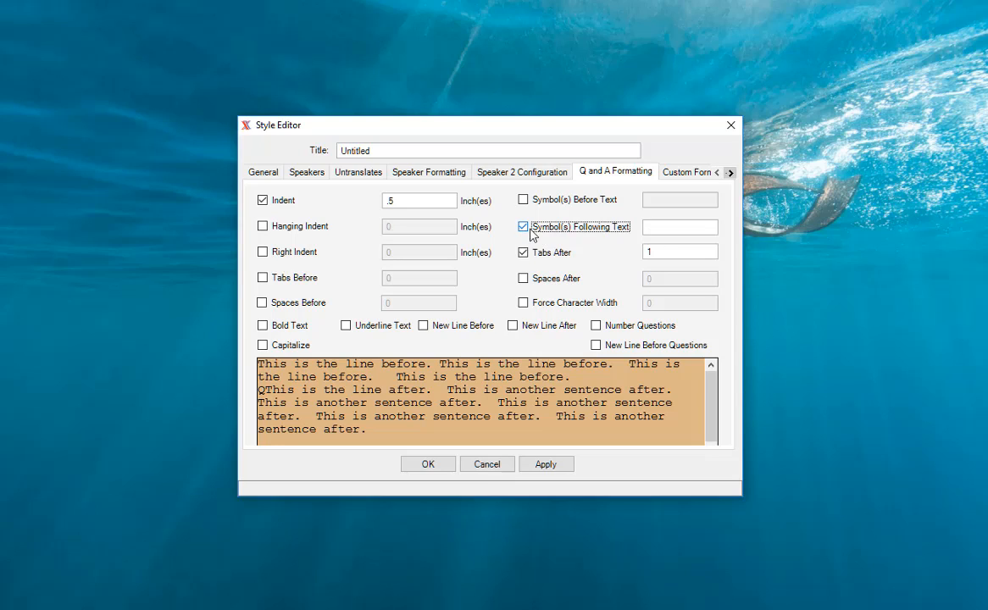
pyautogui.click(661, 229)
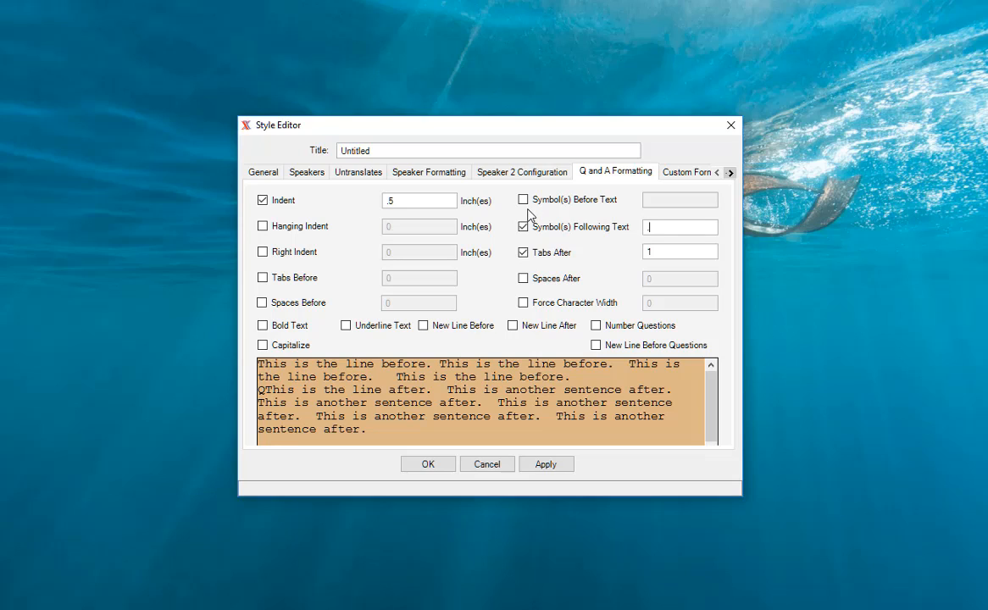
pyautogui.click(555, 466)
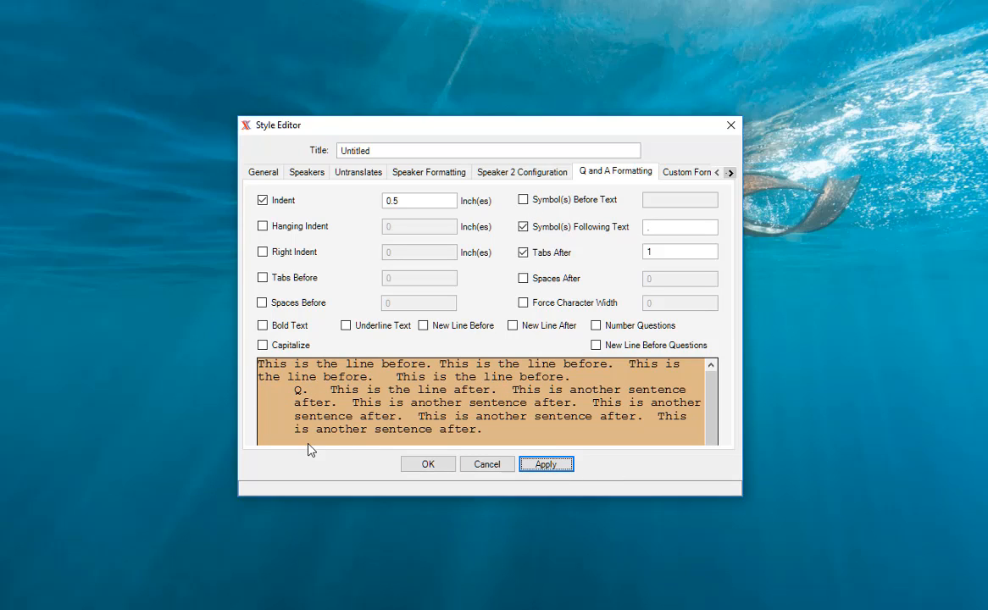
# Enable a Hanging Indent of .5 inches for Q and A and apply the change
pyautogui.click(263, 227)
pyautogui.doubleClick(389, 226)
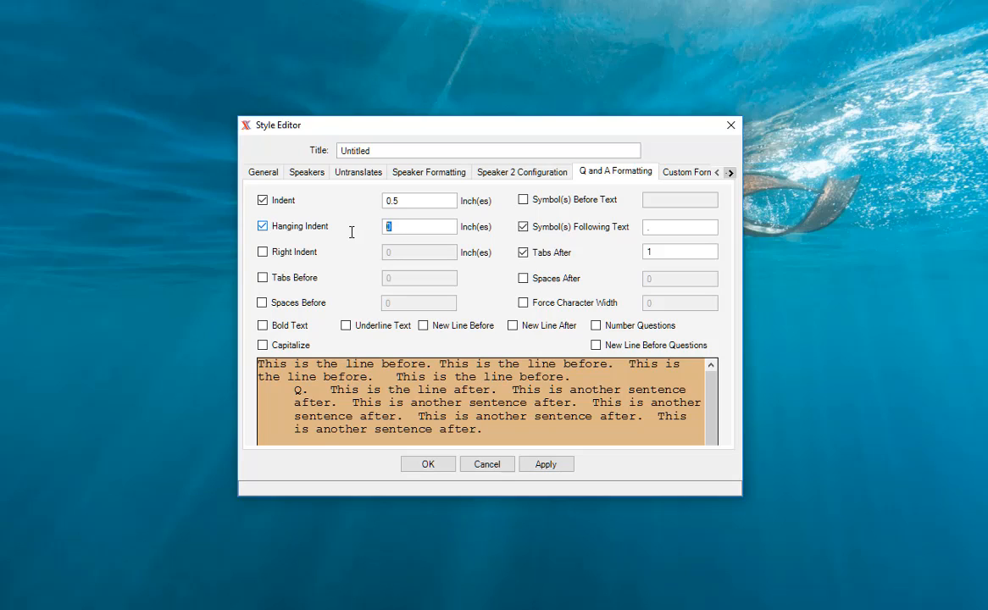
pyautogui.write('.5')
pyautogui.click(547, 467)
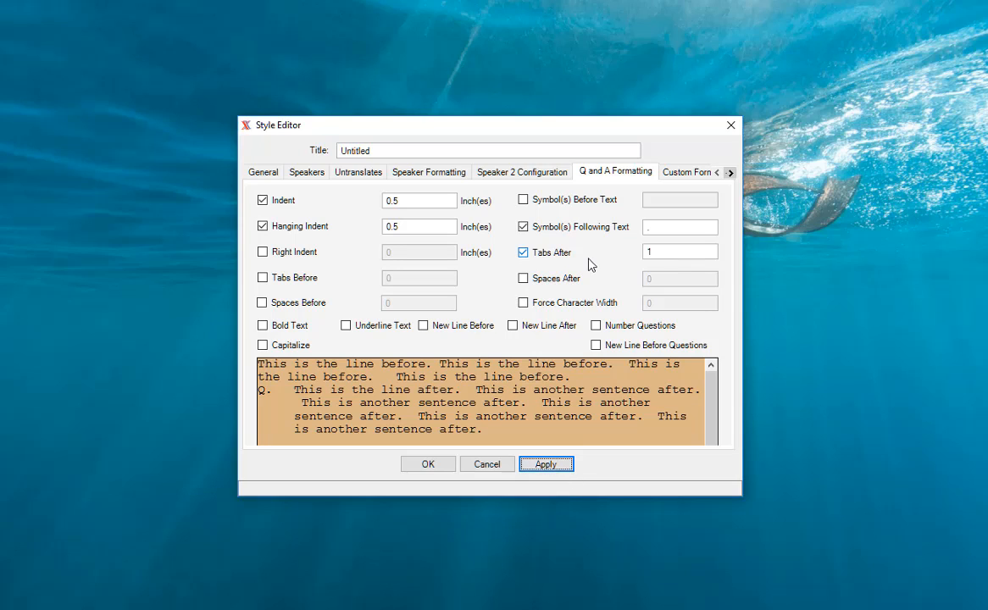
# In the custom formatting, enter "(OFF THE RECORD)" as the custom text and apply it
pyautogui.click(675, 176)
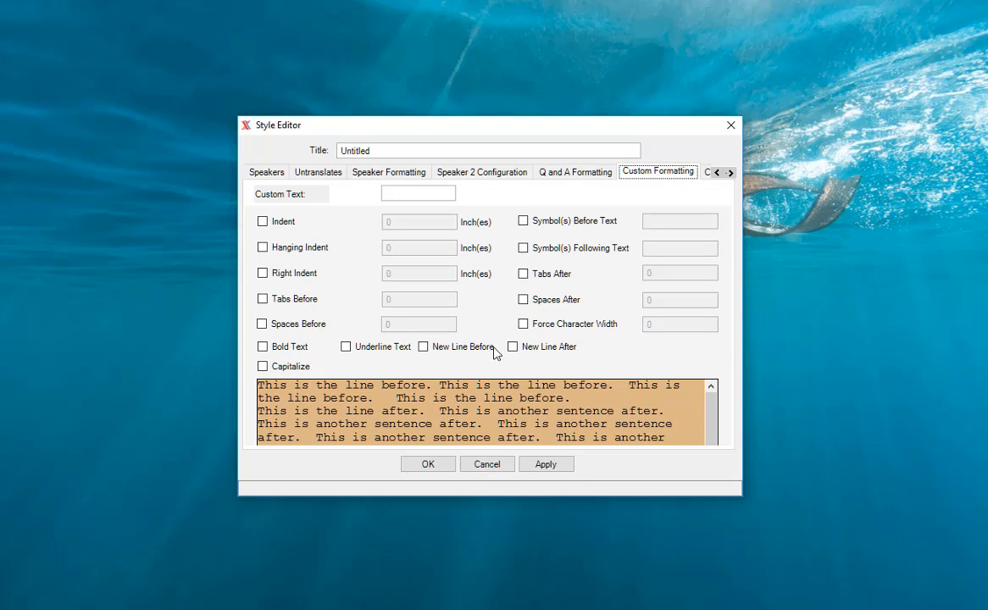
pyautogui.click(396, 192)
pyautogui.write('(OFF THE RECORD')
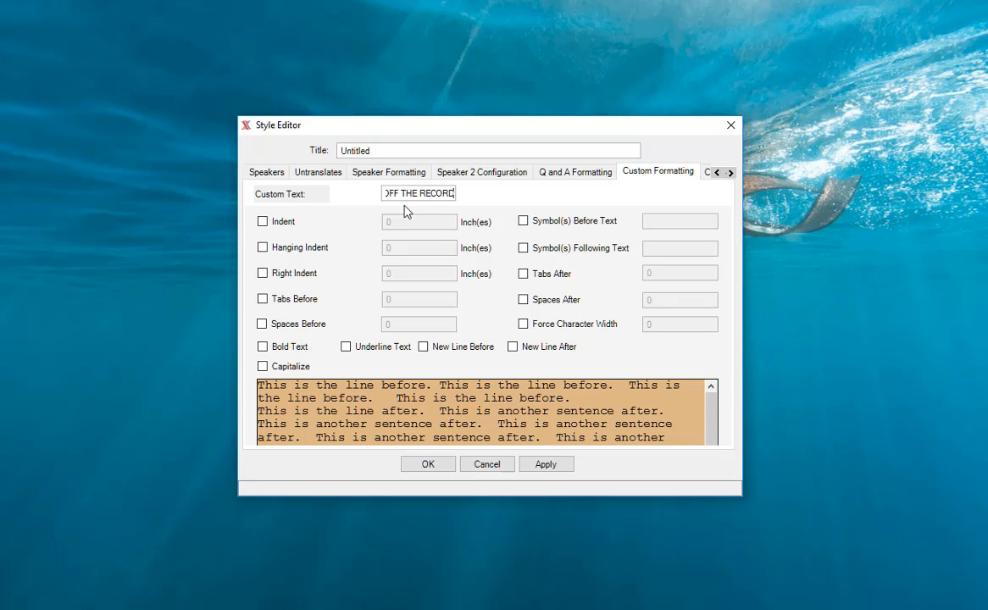
pyautogui.write(')')
pyautogui.click(549, 466)
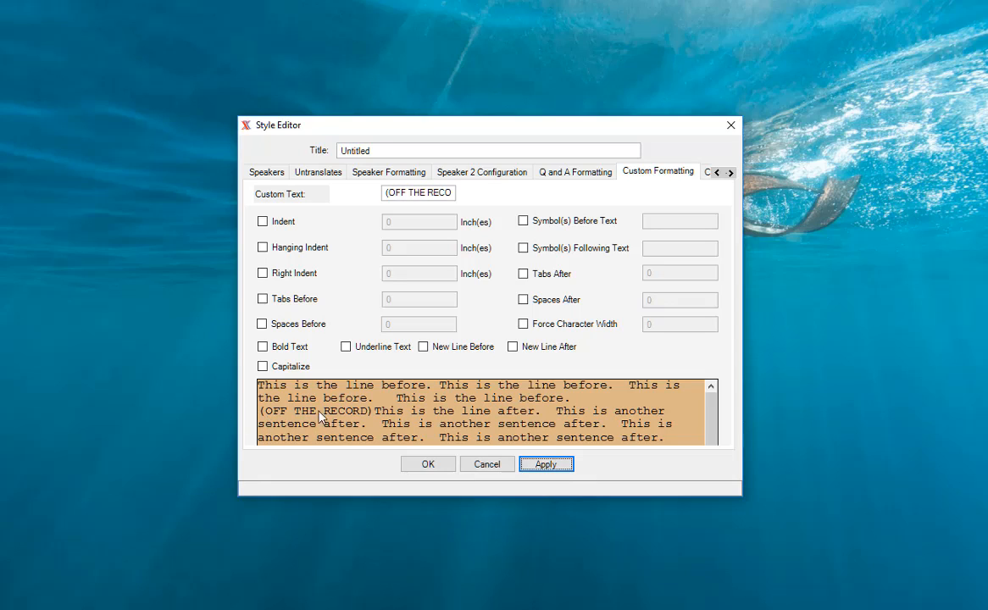
# Enable an Indent of .5 inches for the custom text and apply the change
pyautogui.click(262, 222)
pyautogui.moveTo(403, 221); pyautogui.dragTo(312, 224)
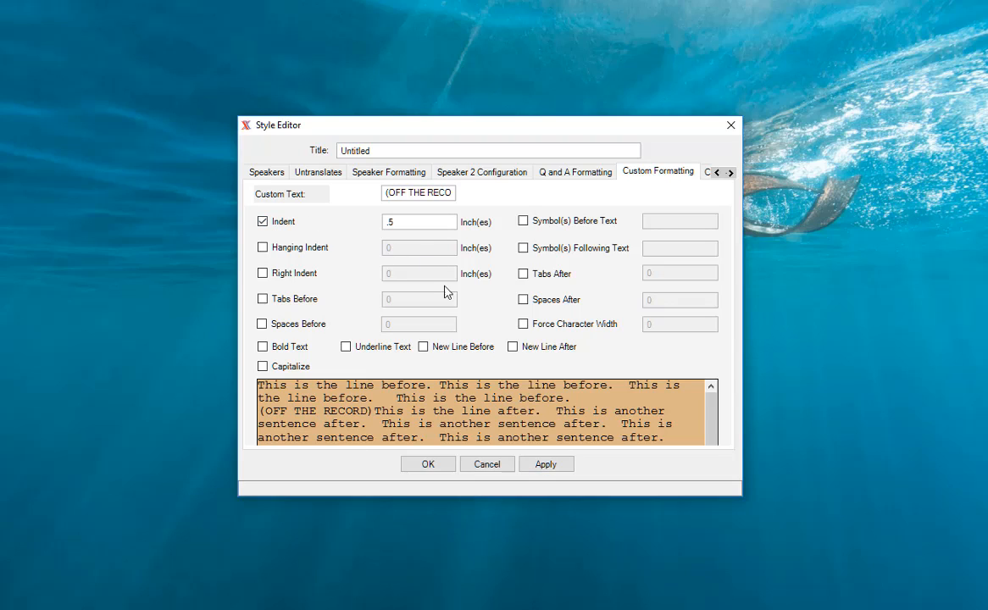
pyautogui.click(563, 465)
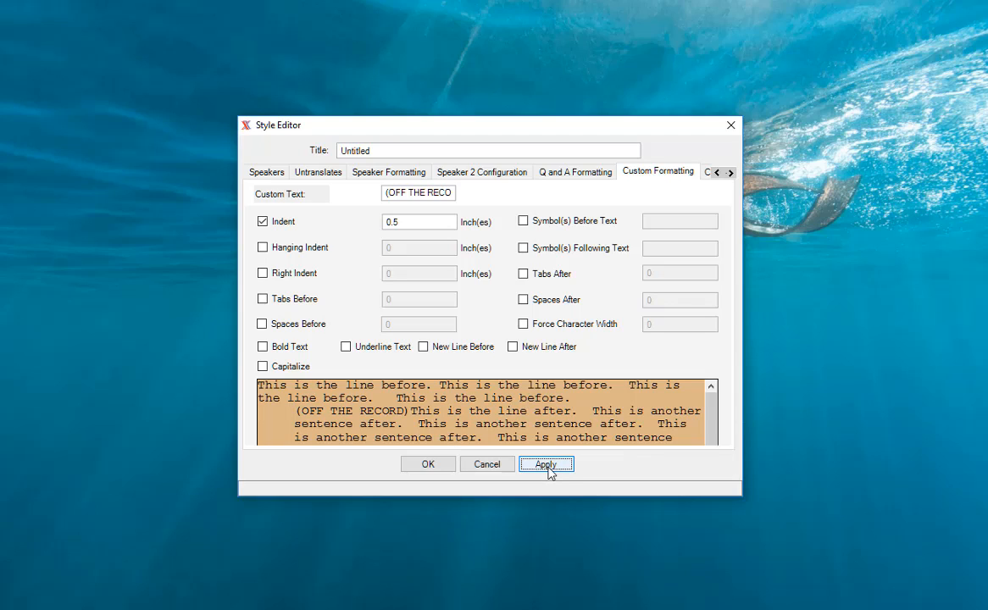
# Make the "(OFF THE RECORD)" custom text bold and apply the change
pyautogui.click(262, 347)
pyautogui.click(544, 468)
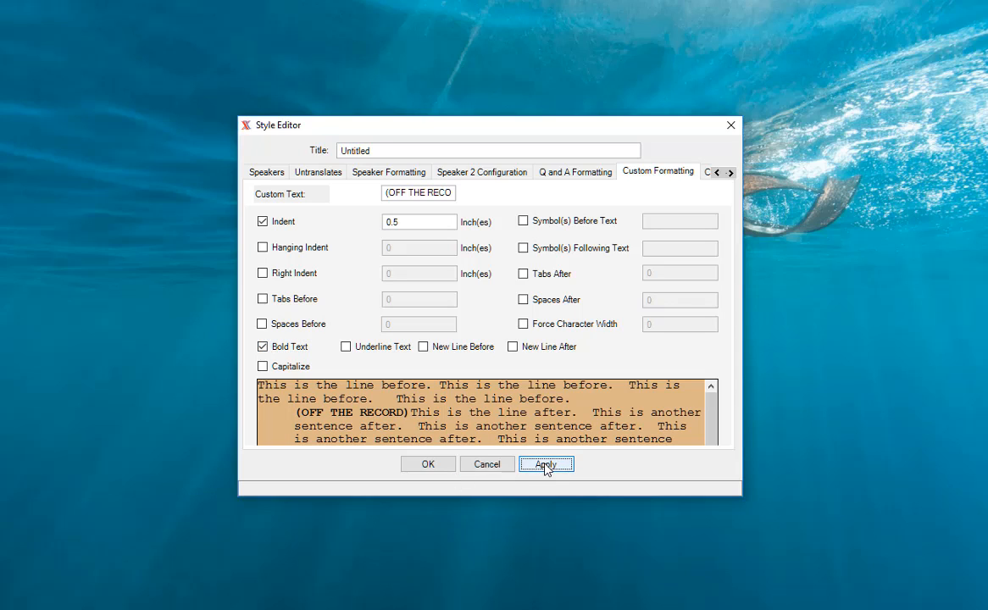
# In the Custom 2 formatting, enter "(RESUMING)" as the custom text
pyautogui.click(731, 173)
pyautogui.click(731, 173)
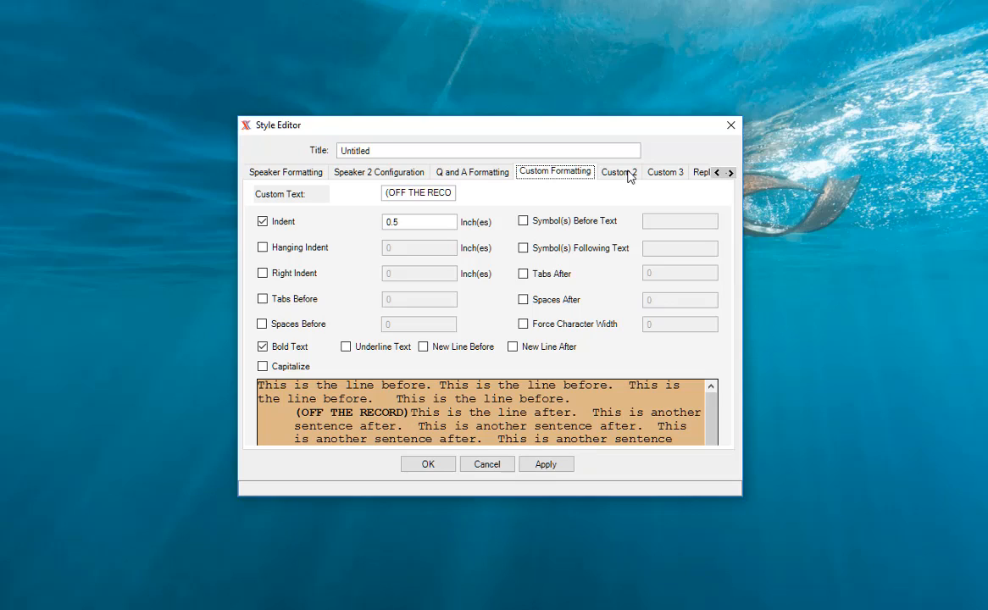
pyautogui.click(628, 174)
pyautogui.click(434, 195)
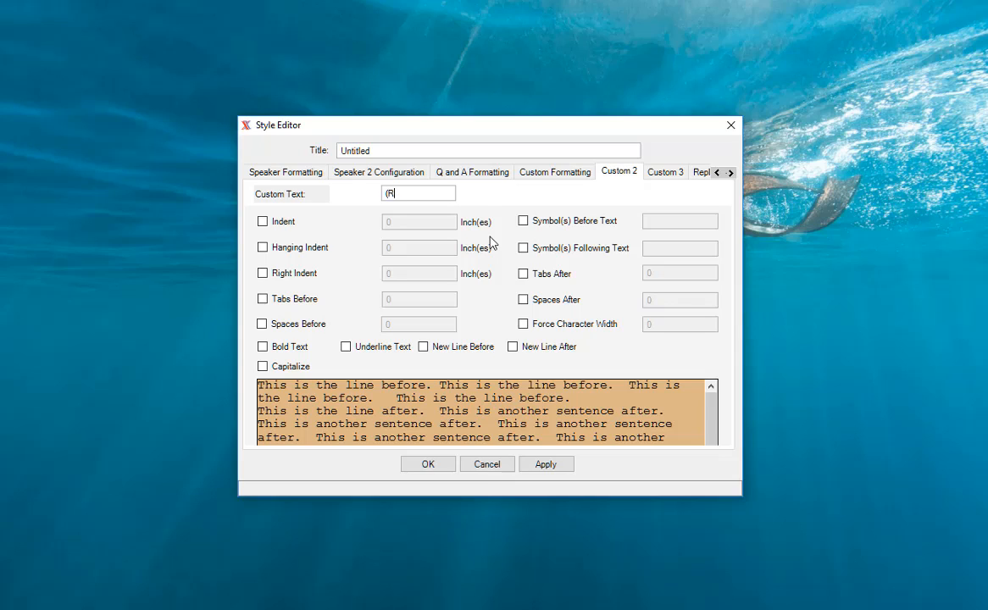
pyautogui.write('(RESUMING')
# Make the Custom 2 text bold with an Indent of .5 inches and apply the formatting
pyautogui.click(263, 346)
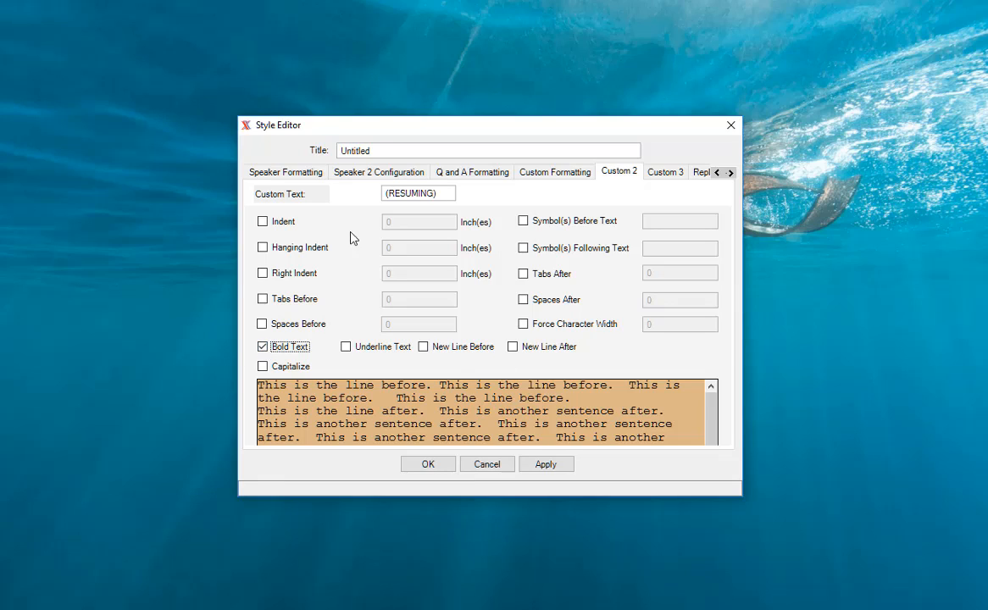
pyautogui.click(263, 221)
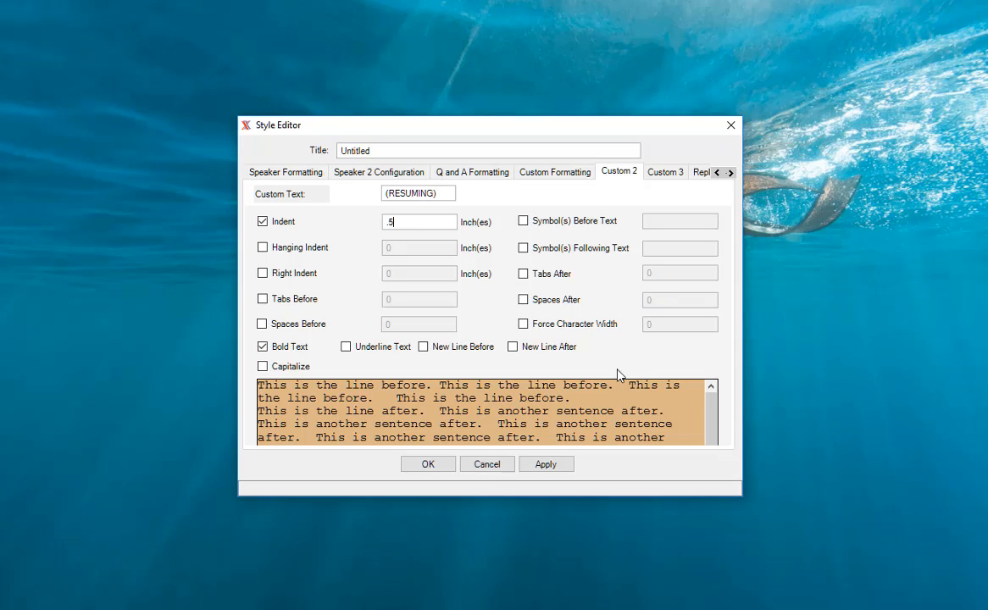
pyautogui.click(543, 465)
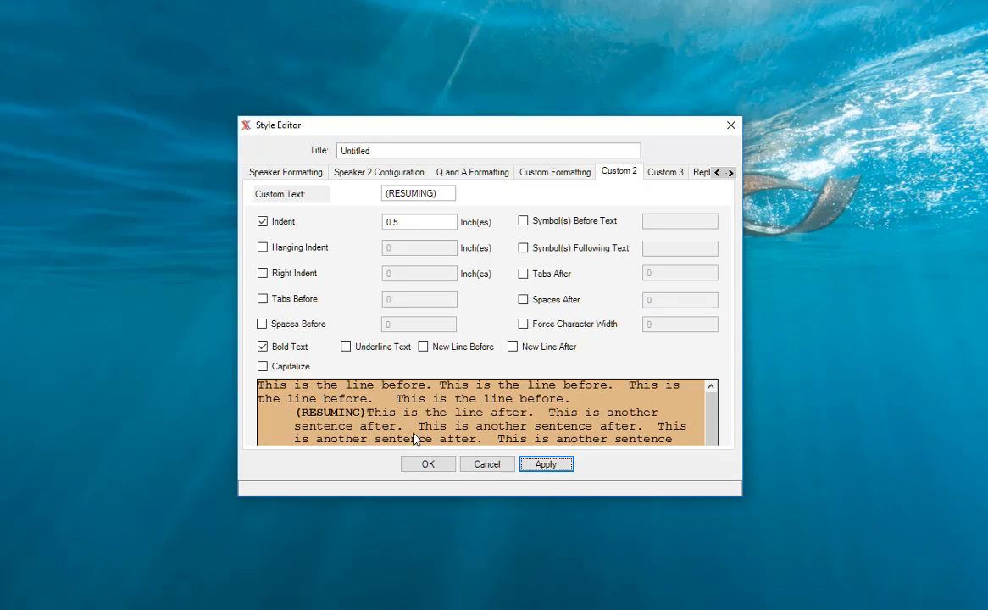
# In the Custom 3 formatting, enter "(WHEREUPON, COUNSEL HANDED THE EXHIBIT TO THE WITNESS)" as the custom text
pyautogui.click(666, 174)
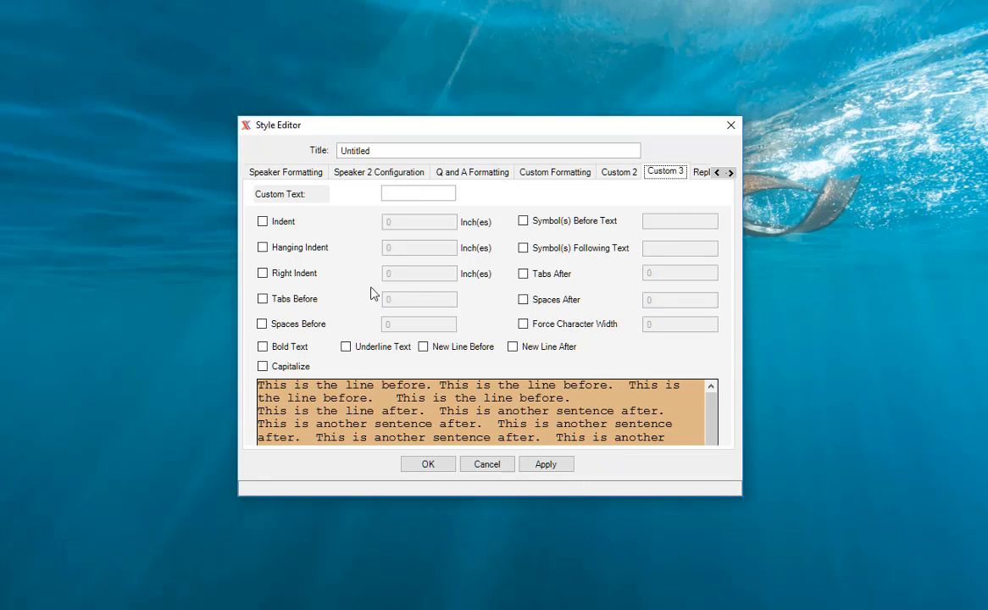
pyautogui.click(409, 196)
pyautogui.write('(WHERE')
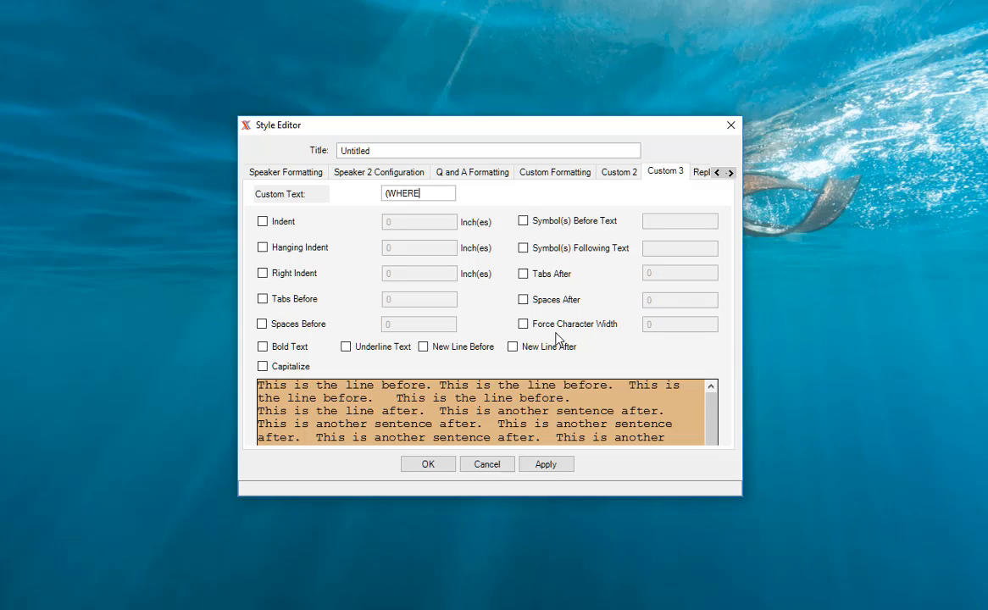
pyautogui.write('UPON')
pyautogui.write(', THE')
pyautogui.press('BackSpace')
pyautogui.press('BackSpace')
pyautogui.write('OUNSEL HA')
pyautogui.write('NDED A')
pyautogui.write('N')
pyautogui.press('BackSpace')
pyautogui.press('BackSpace')
pyautogui.write('THE E')
pyautogui.write('XHIBIT T')
pyautogui.write('O THE WIT')
pyautogui.write('NESS')
pyautogui.write('.')
# Give the Custom 3 text an Indent of .5 inches and bold formatting, applying the changes
pyautogui.click(262, 222)
pyautogui.doubleClick(398, 222)
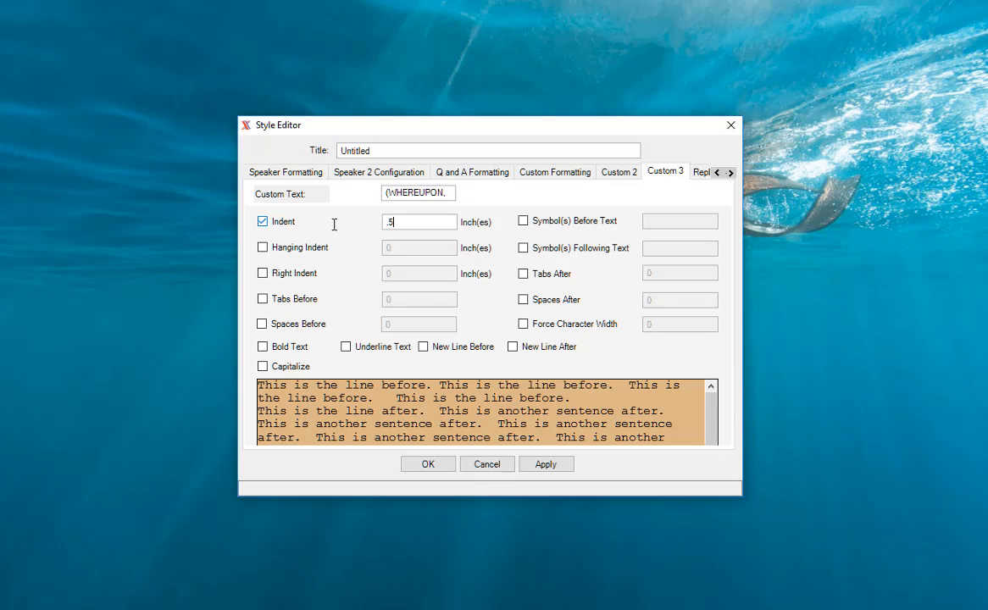
pyautogui.click(546, 465)
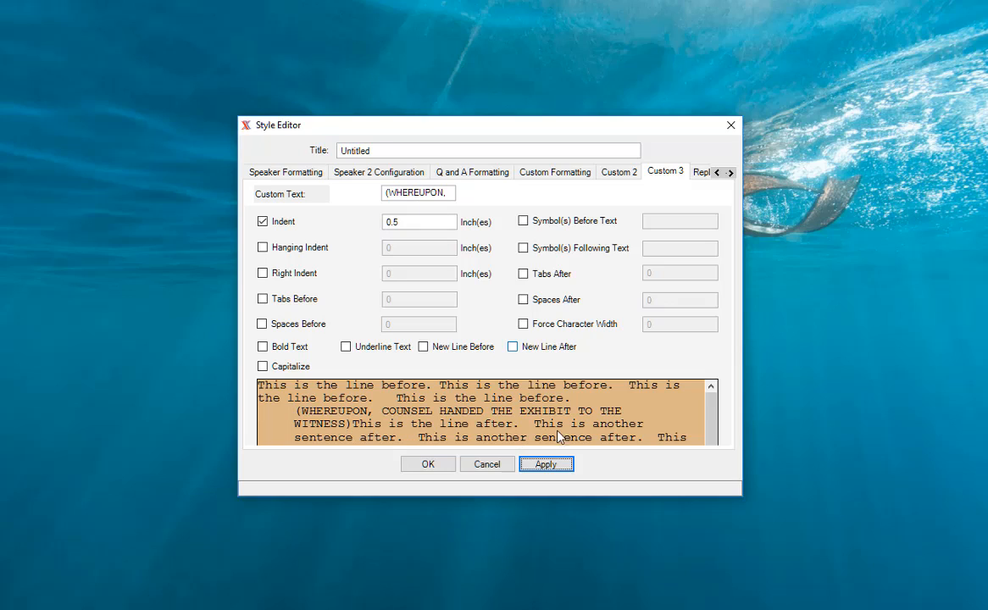
pyautogui.click(263, 348)
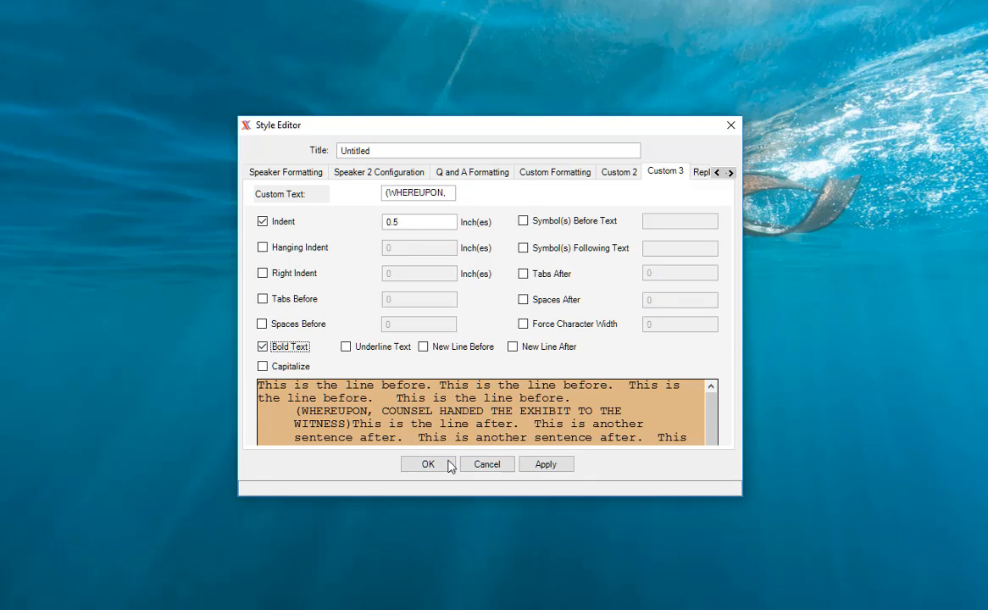
pyautogui.click(545, 464)
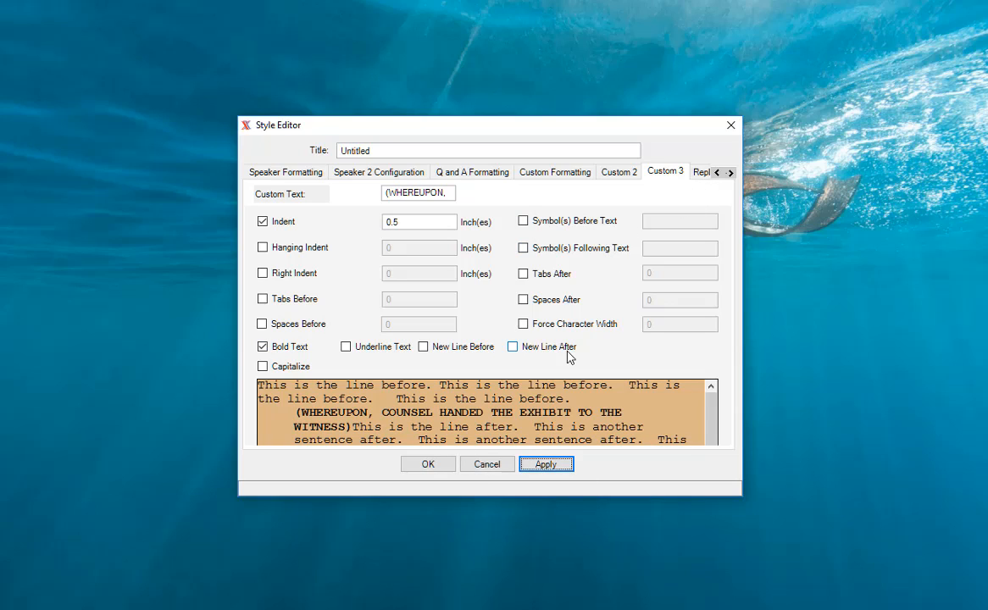
# Enable Symbol(s) Before Text for Custom 3 and enter "(" as the symbol
pyautogui.click(646, 222)
pyautogui.click(523, 222)
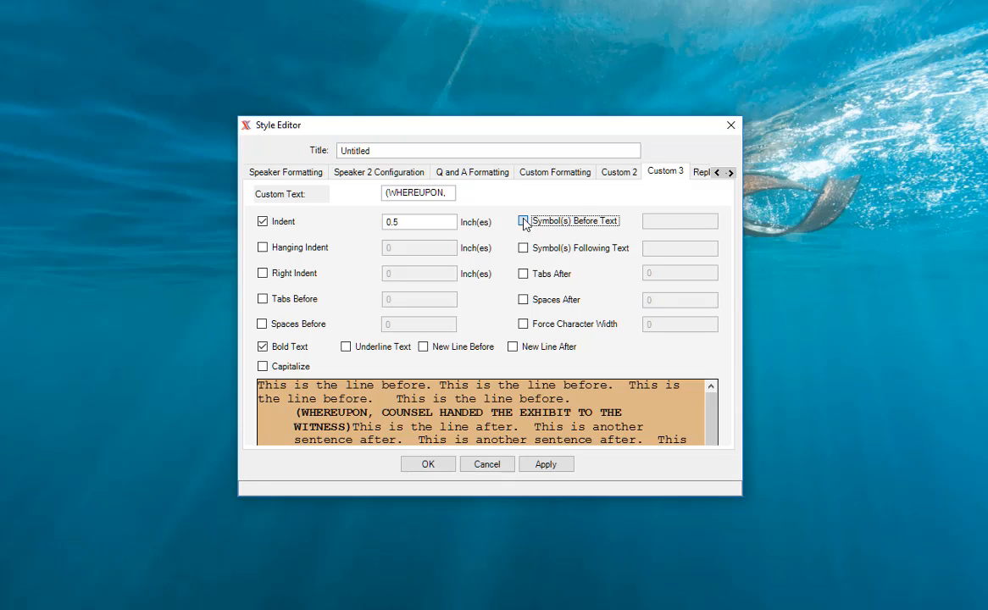
pyautogui.click(655, 221)
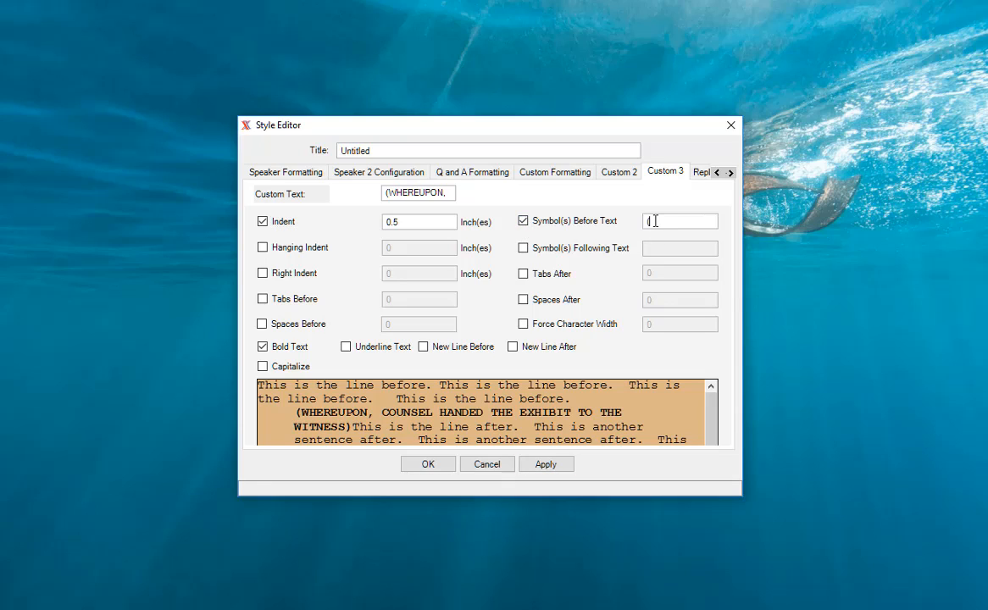
# Remove the opening and closing parentheses from the Custom 3 custom text
pyautogui.click(392, 193)
pyautogui.press('BackSpace')
pyautogui.press('Right')
pyautogui.press('Right')
pyautogui.press('Right')
pyautogui.press('Right')
pyautogui.press('Right')
pyautogui.press('Right')
pyautogui.press('Right')
pyautogui.press('Right')
pyautogui.press('Right')
pyautogui.press('Right')
pyautogui.press('Right')
pyautogui.press('Right')
pyautogui.press('Right')
pyautogui.press('Right')
pyautogui.press('Right')
pyautogui.press('Right')
pyautogui.press('Right')
pyautogui.press('Right')
pyautogui.press('Right')
pyautogui.press('Right')
pyautogui.press('BackSpace')
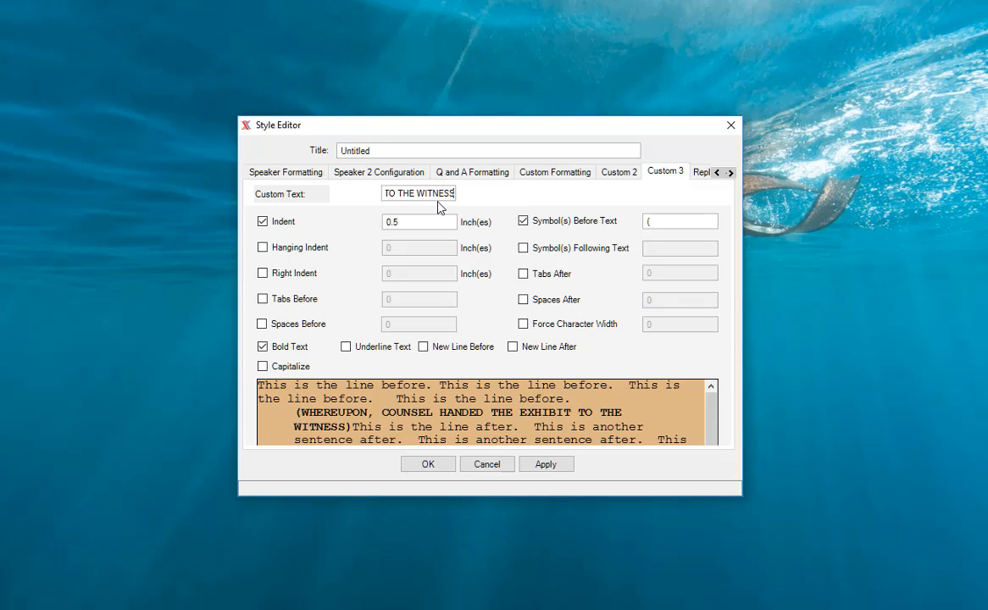
# Enable Symbol(s) Following Text for Custom 3 with ")" as the symbol and apply the formatting
pyautogui.click(523, 248)
pyautogui.click(662, 246)
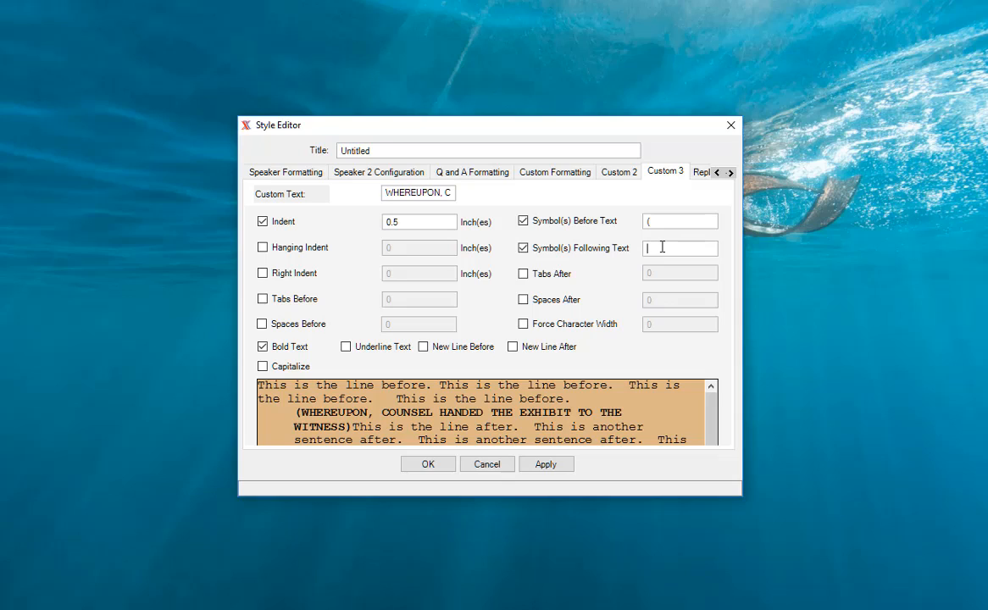
pyautogui.write(')')
pyautogui.click(547, 465)
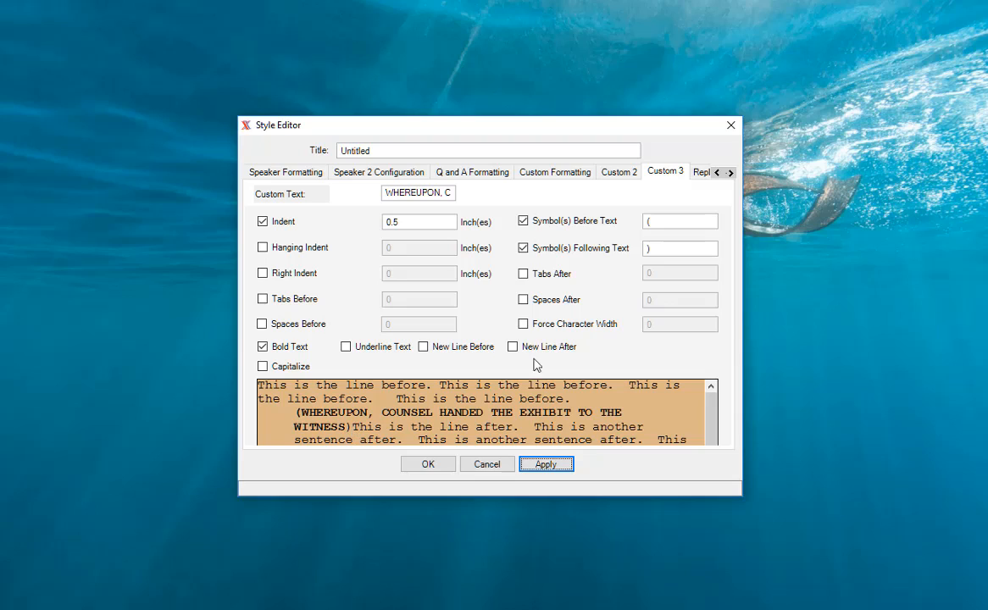
# Disable both Custom 3 symbol options, put the parentheses back around the custom text itself and apply the change
pyautogui.click(522, 247)
pyautogui.click(523, 222)
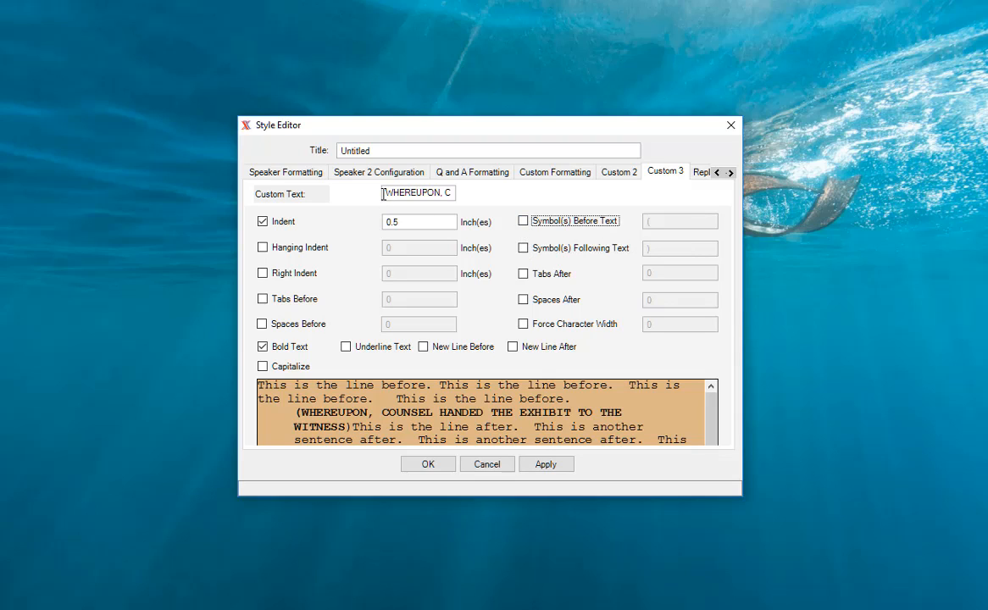
pyautogui.write('(')
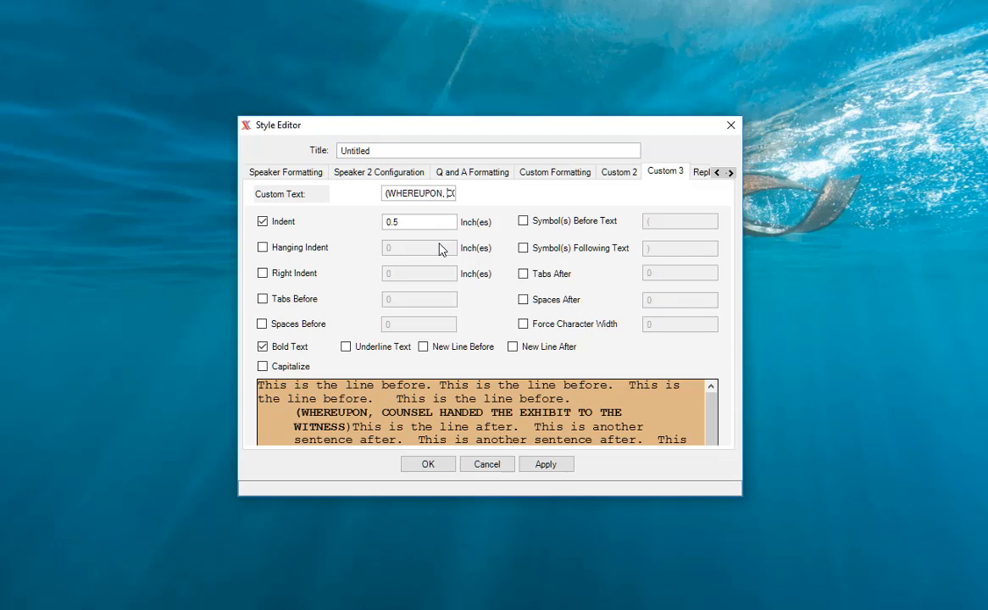
pyautogui.press('Right')
pyautogui.press('Right')
pyautogui.press('Right')
pyautogui.press('Right')
pyautogui.press('Right')
pyautogui.press('Right')
pyautogui.press('Right')
pyautogui.press('Right')
pyautogui.press('Right')
pyautogui.press('Right')
pyautogui.press('Right')
pyautogui.press('Right')
pyautogui.press('Right')
pyautogui.press('Right')
pyautogui.press('Right')
pyautogui.press('Right')
pyautogui.press('Right')
pyautogui.press('Right')
pyautogui.press('Right')
pyautogui.press('Right')
pyautogui.write(')')
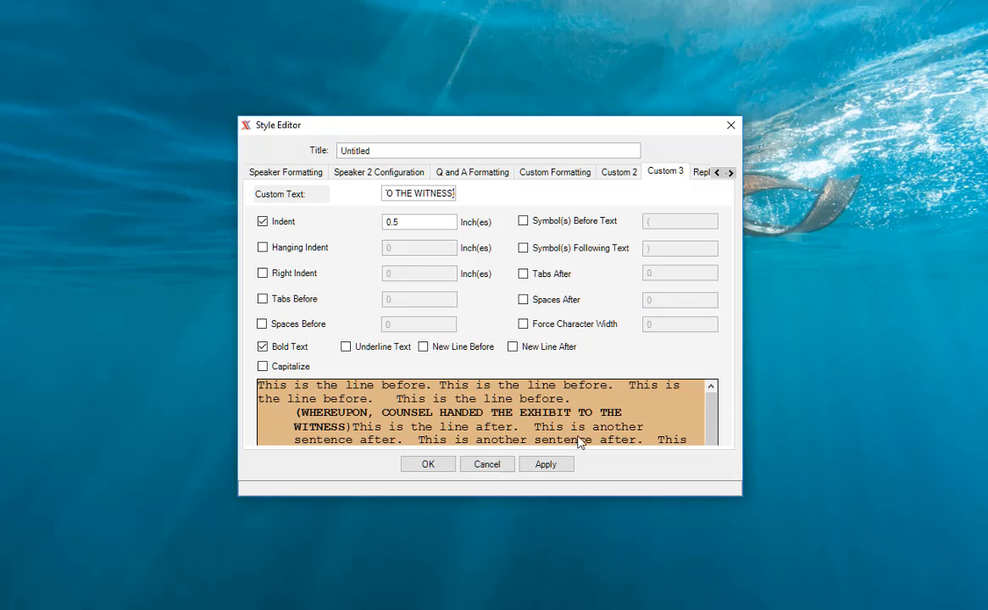
pyautogui.click(549, 467)
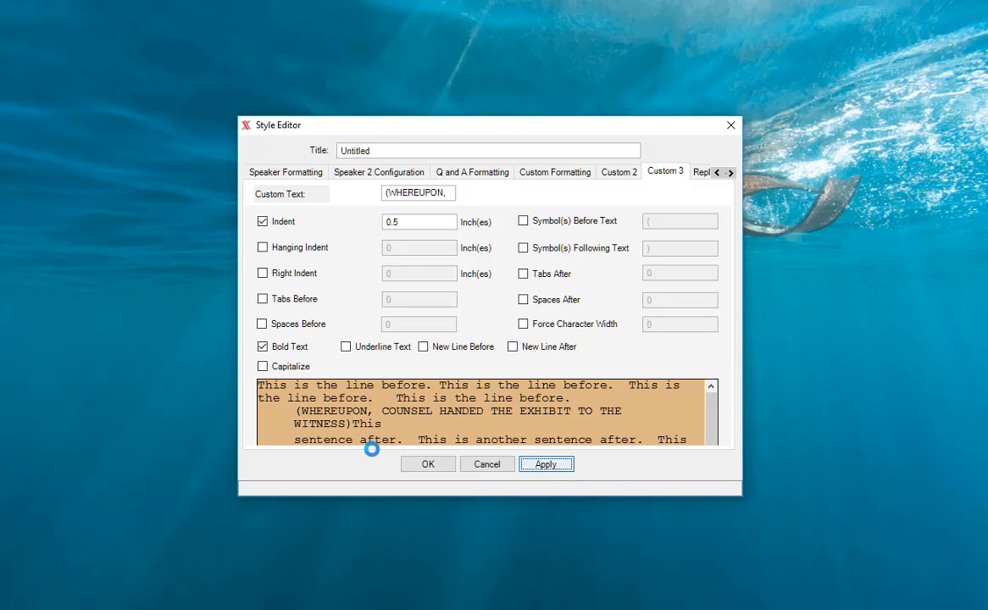
# Go to the replacement fields and change the style's title to "My Style"
pyautogui.click(697, 174)
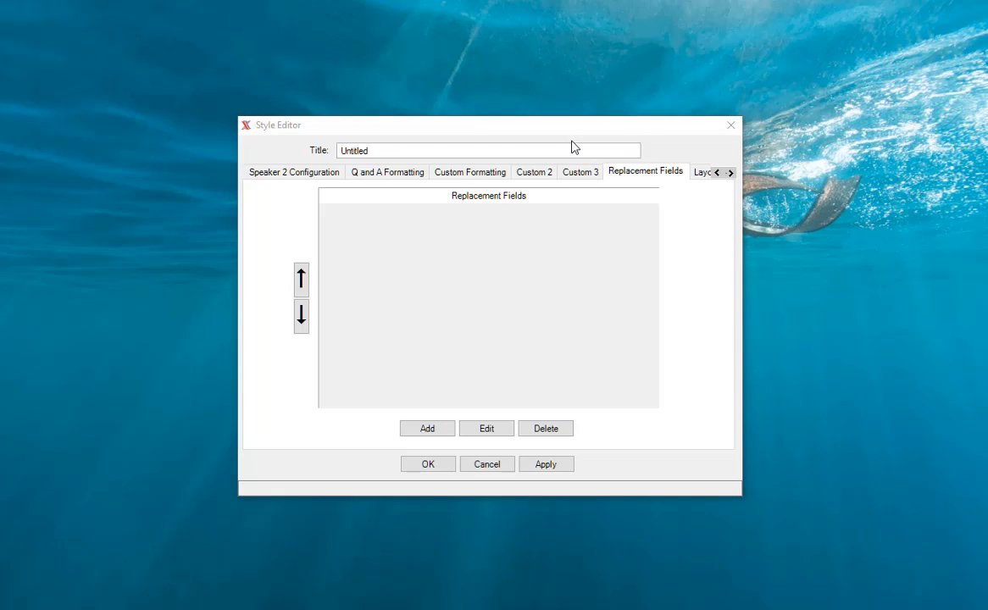
pyautogui.click(420, 153)
pyautogui.moveTo(419, 153); pyautogui.dragTo(322, 144)
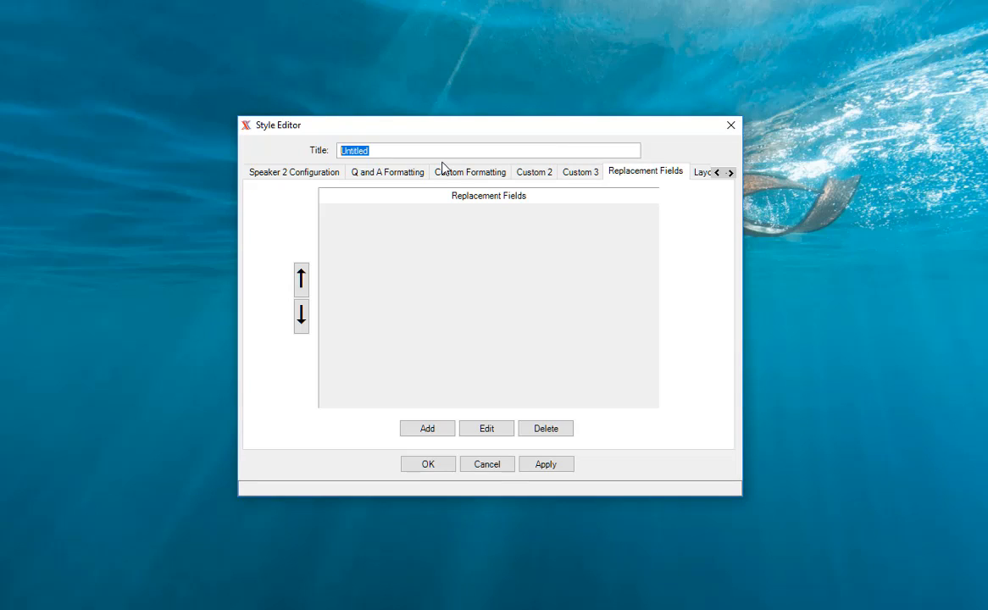
pyautogui.write('My St')
pyautogui.write('uy')
pyautogui.press('BackSpace')
pyautogui.press('BackSpace')
pyautogui.write('yle')
# Place the Style Editor beside the sample transcript and add the replacement fields COURT, PARISH/COUNTY and STATE
pyautogui.moveTo(494, 127); pyautogui.dragTo(281, 125)
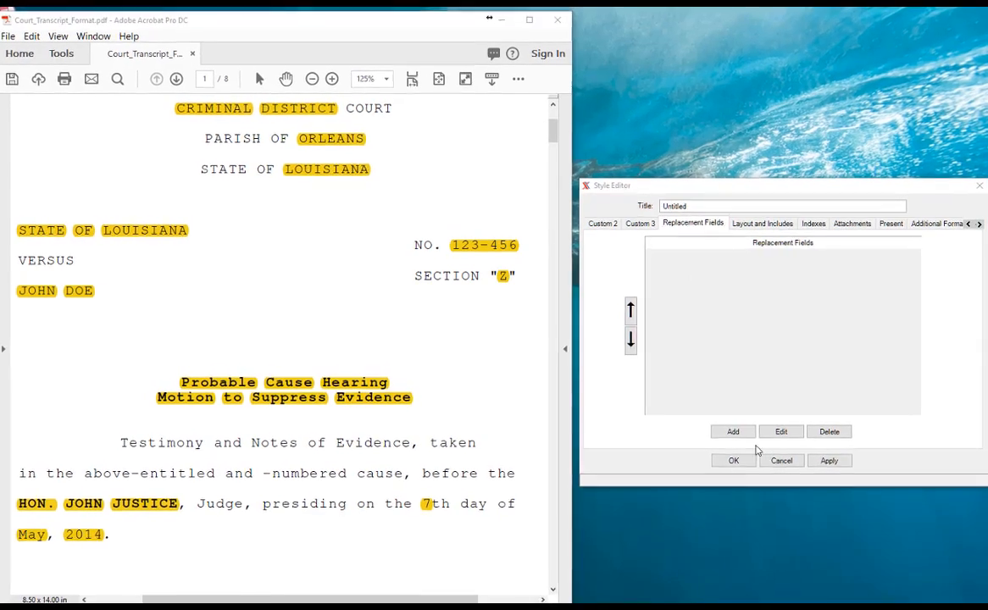
pyautogui.click(738, 435)
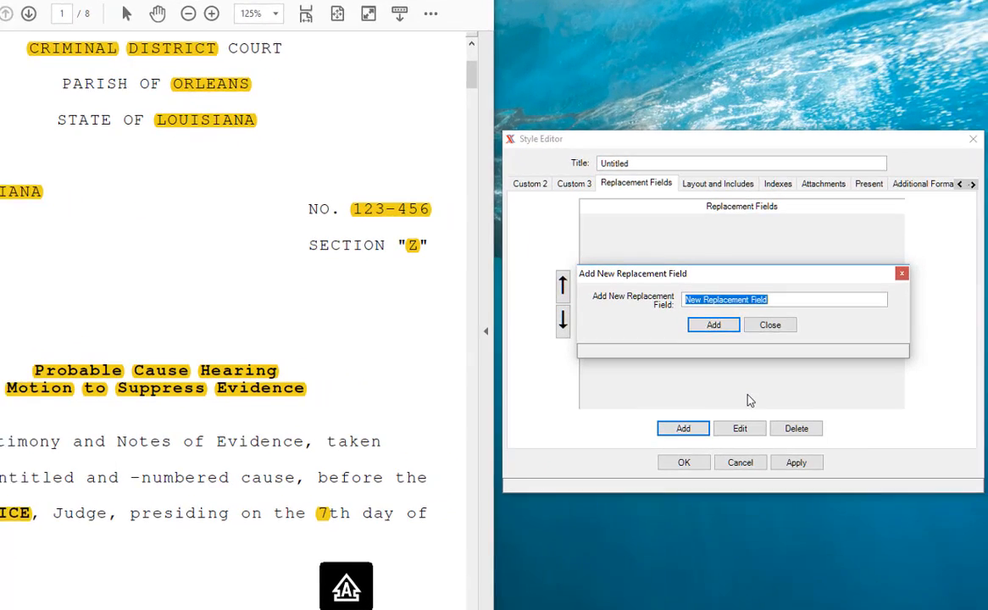
pyautogui.write('COUR')
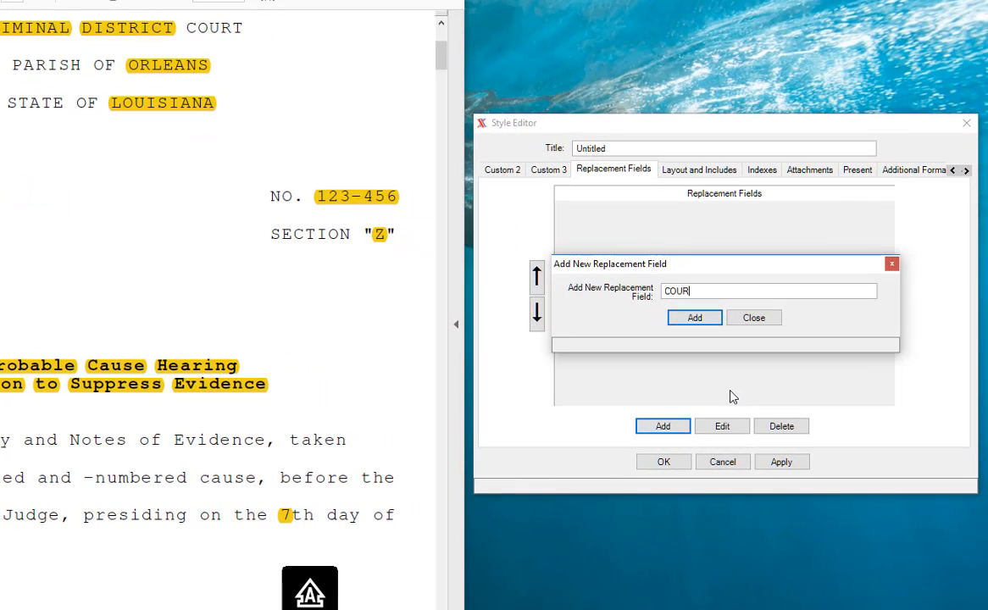
pyautogui.write('T')
pyautogui.press('Return')
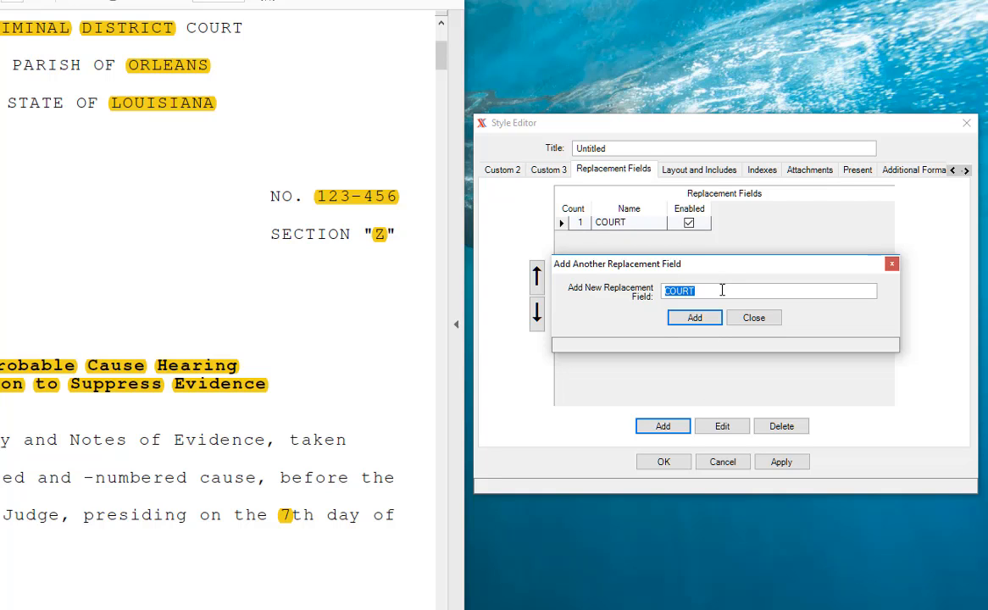
pyautogui.write('PARISH/COUNTY')
pyautogui.press('Return')
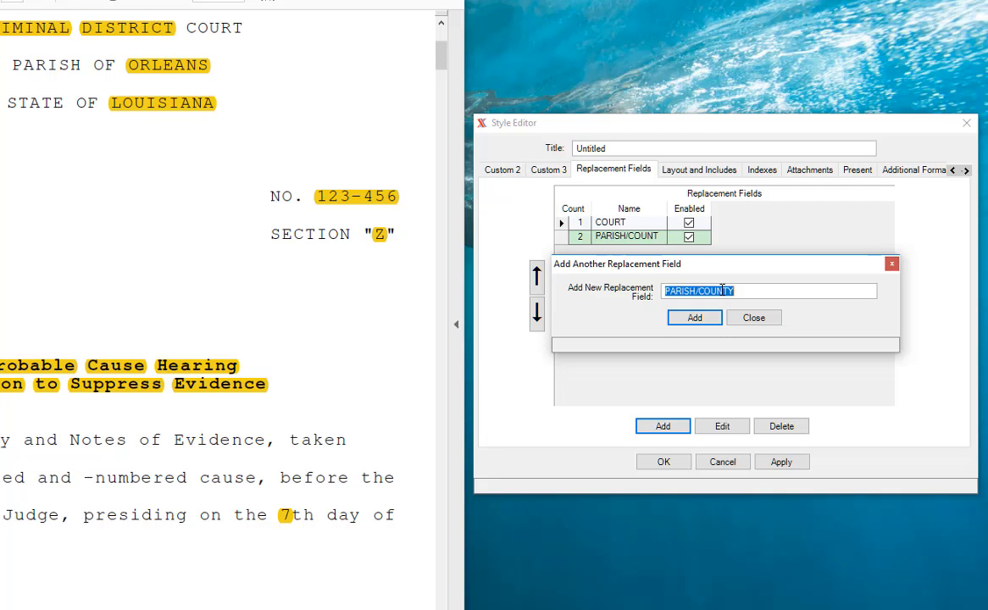
pyautogui.write('STATE')
pyautogui.press('Return')
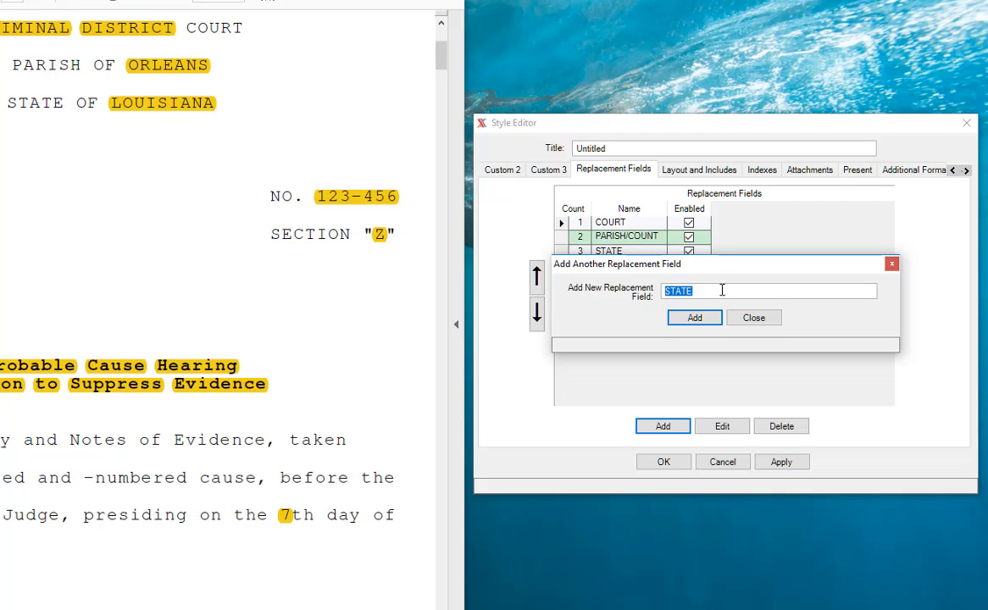
# Add PLAINTIFF, NO. and DEFENDANT as further replacement fields
pyautogui.write('PLAINTIFF')
pyautogui.press('Return')
pyautogui.write('NO.')
pyautogui.press('Return')
pyautogui.write('DEFENDANT')
pyautogui.press('Return')
# Add SECTION and TYPE OF PROCEEDING to the replacement fields
pyautogui.write('SECTOI')
pyautogui.press('BackSpace')
pyautogui.press('BackSpace')
pyautogui.write('ION')
pyautogui.press('Return')
pyautogui.write('IT')
pyautogui.press('BackSpace')
pyautogui.press('BackSpace')
pyautogui.write('TYPE OF PROCEEDING')
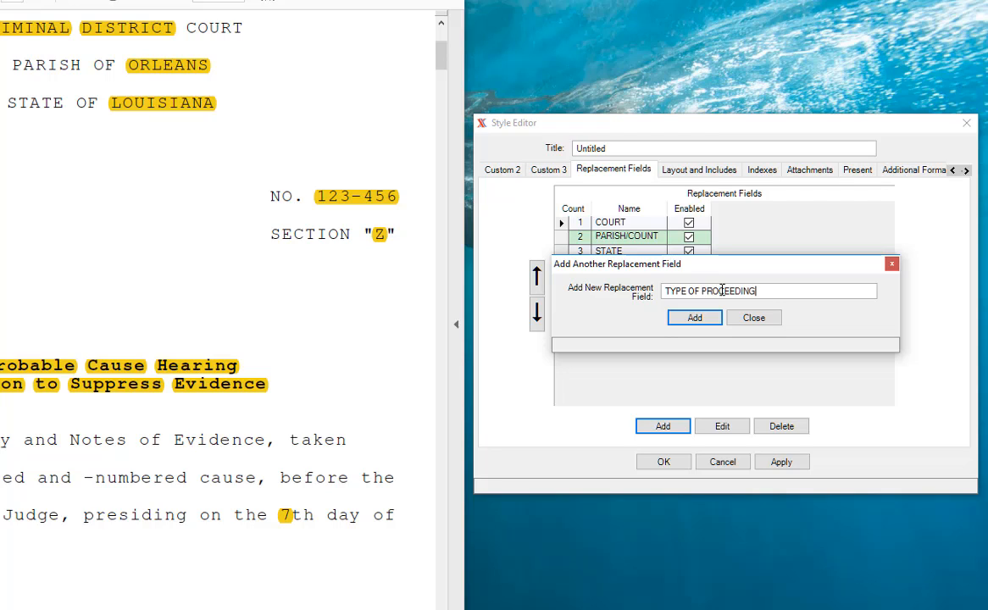
pyautogui.hotkey('ctrl', 'a')
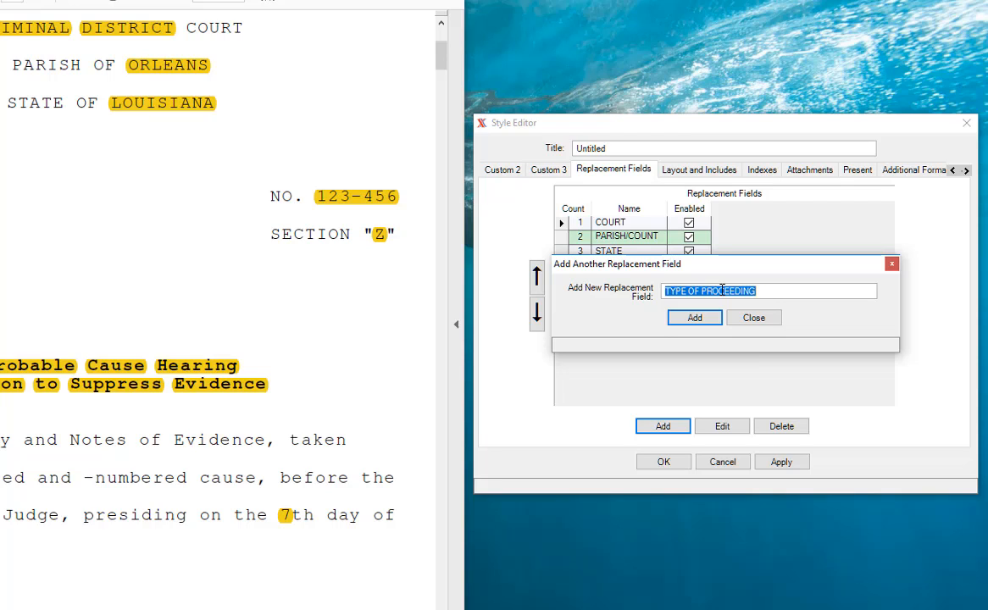
# Add replacement fields for JUDGE, DAY, MONTH and YEAR
pyautogui.write('JUDGE')
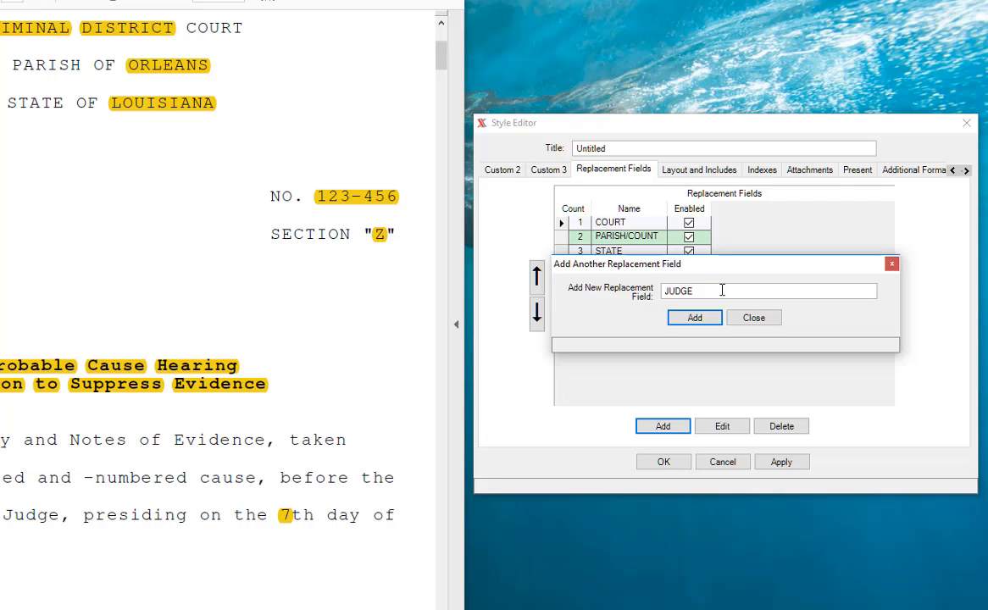
pyautogui.hotkey('ctrl', 'a')
pyautogui.write('DAY')
pyautogui.hotkey('ctrl', 'a')
pyautogui.press('Return')
pyautogui.write('MONTH')
pyautogui.press('Return')
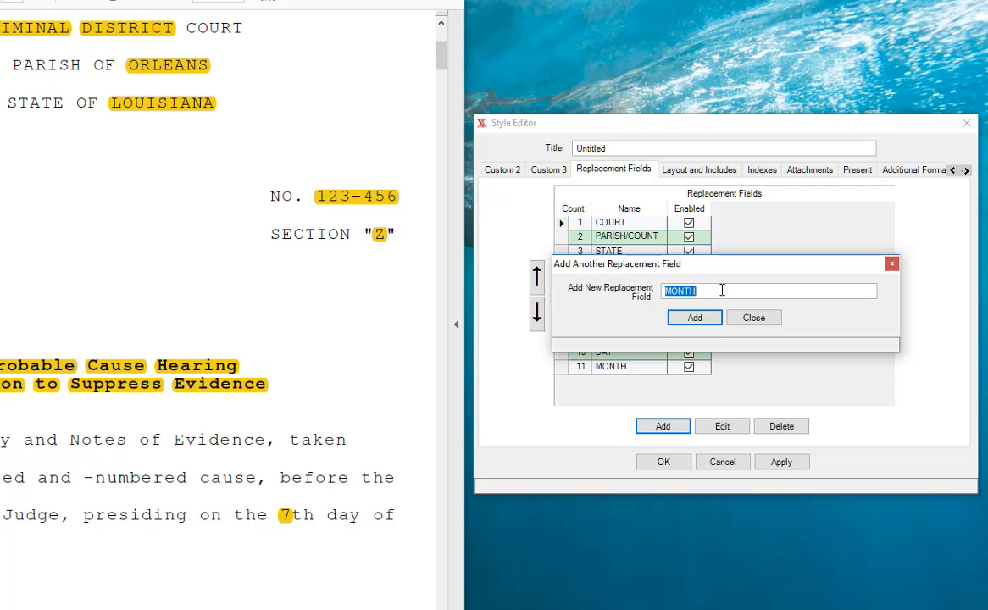
pyautogui.write('YEAR')
pyautogui.press('Return')
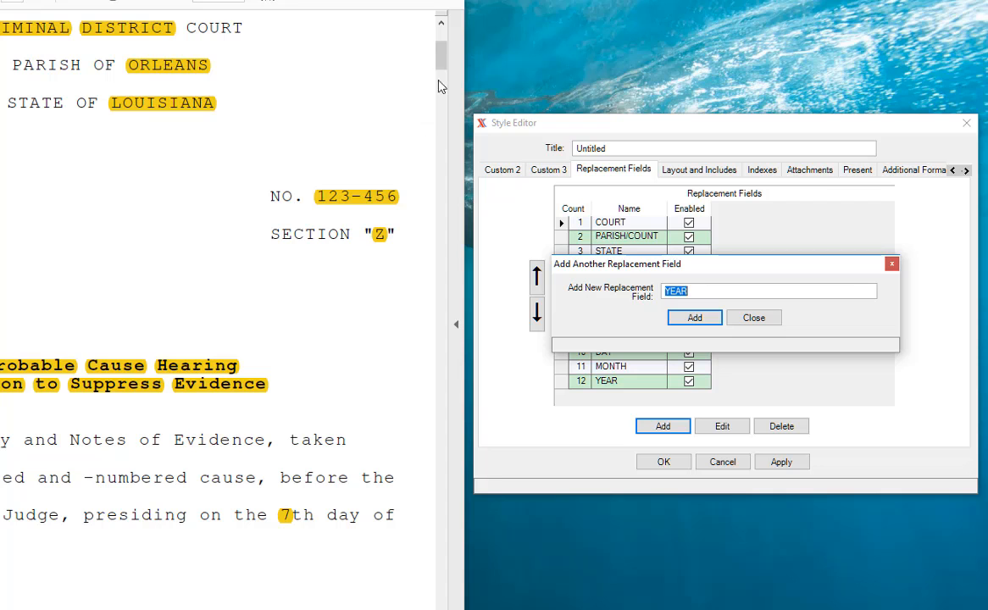
# Add COURT REPORTER and COURT REPORTER CERTIFICATIONS to the style's replacement fields
pyautogui.moveTo(437, 68); pyautogui.dragTo(435, 126)
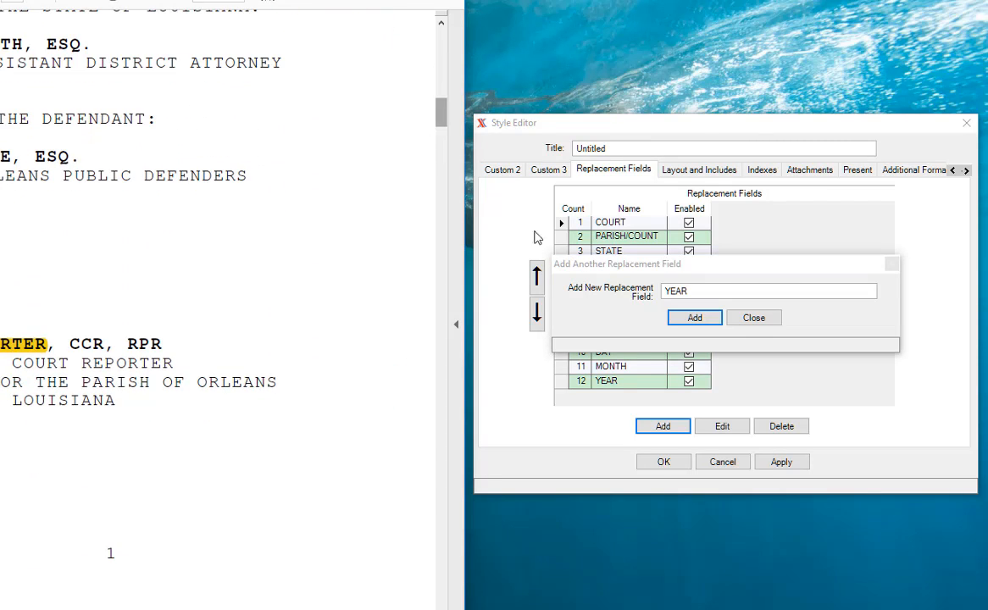
pyautogui.click(701, 290)
pyautogui.moveTo(701, 290); pyautogui.dragTo(640, 290)
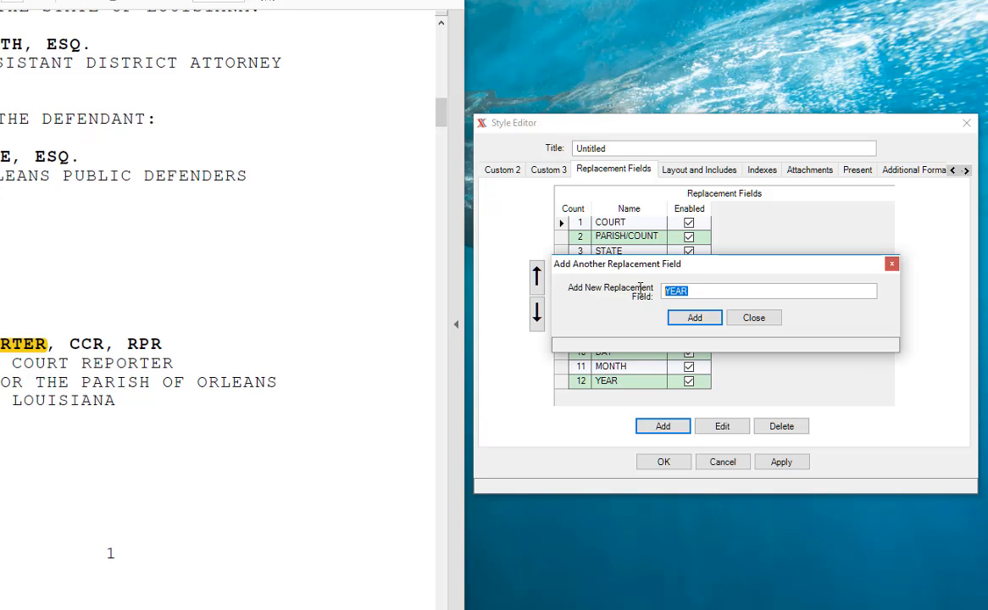
pyautogui.write('COURT REPORTER')
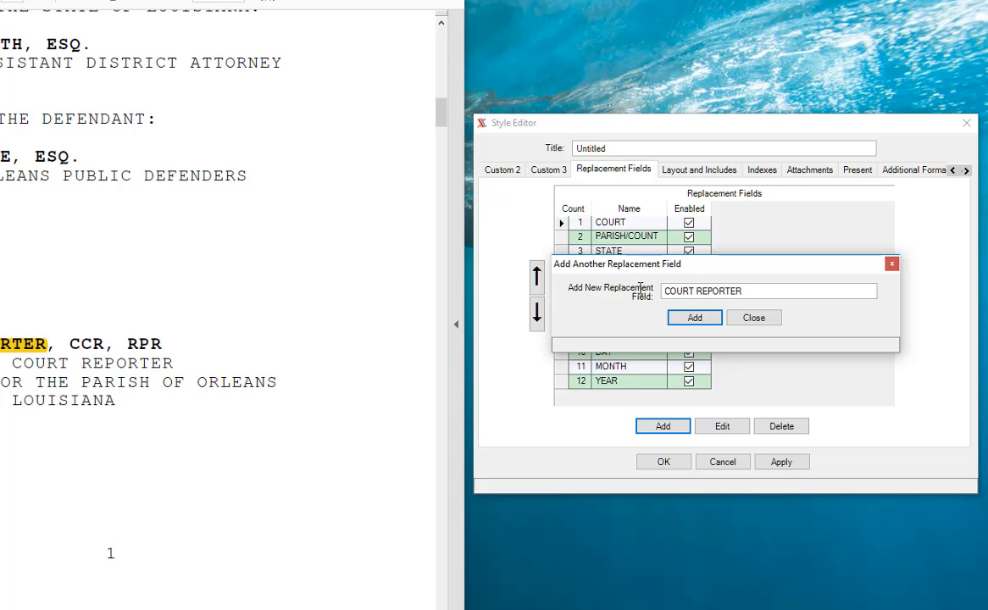
pyautogui.press('Return')
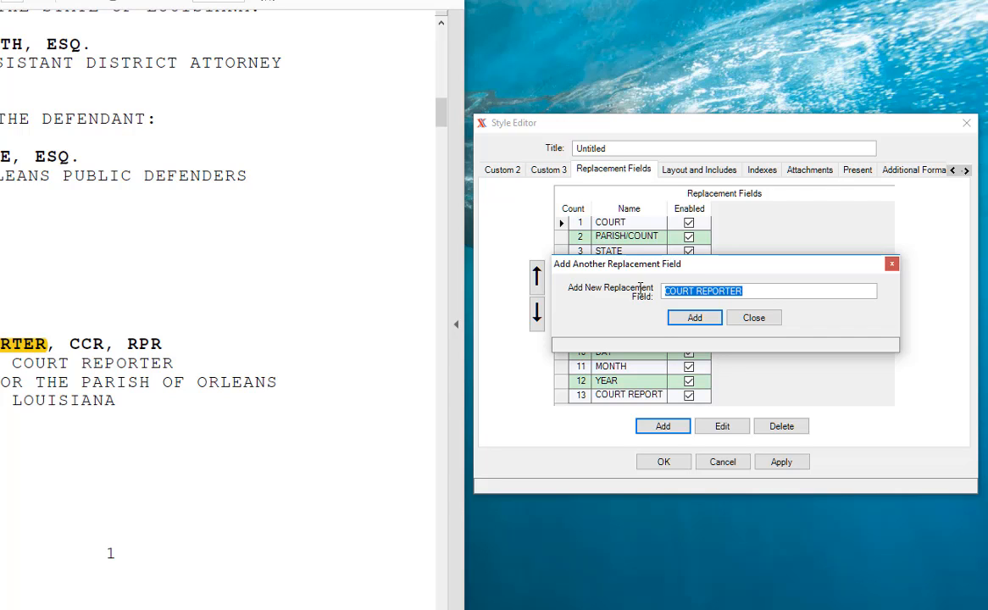
pyautogui.press('End')
pyautogui.write('C')
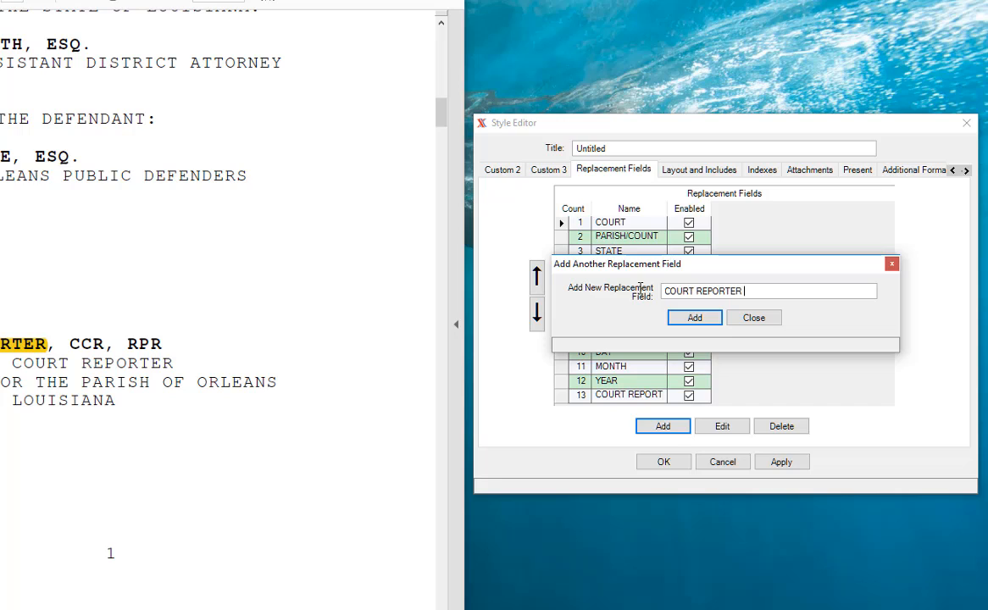
pyautogui.write('ERTIFICATIONS')
pyautogui.press('Return')
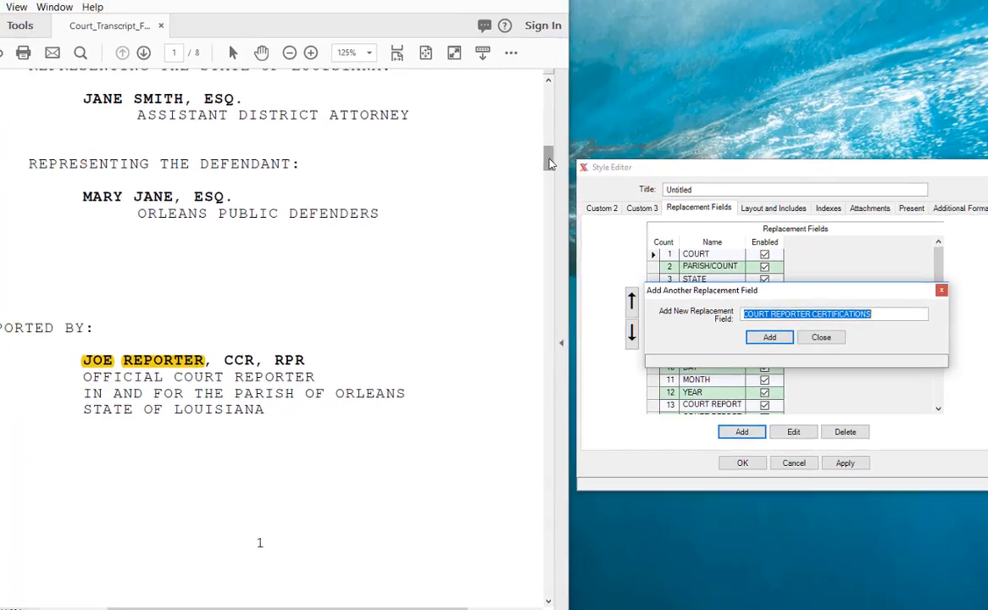
# Check the transcript's remaining pages for variable details and add replacement fields for START TIME and the END time
pyautogui.moveTo(548, 163); pyautogui.dragTo(550, 186)
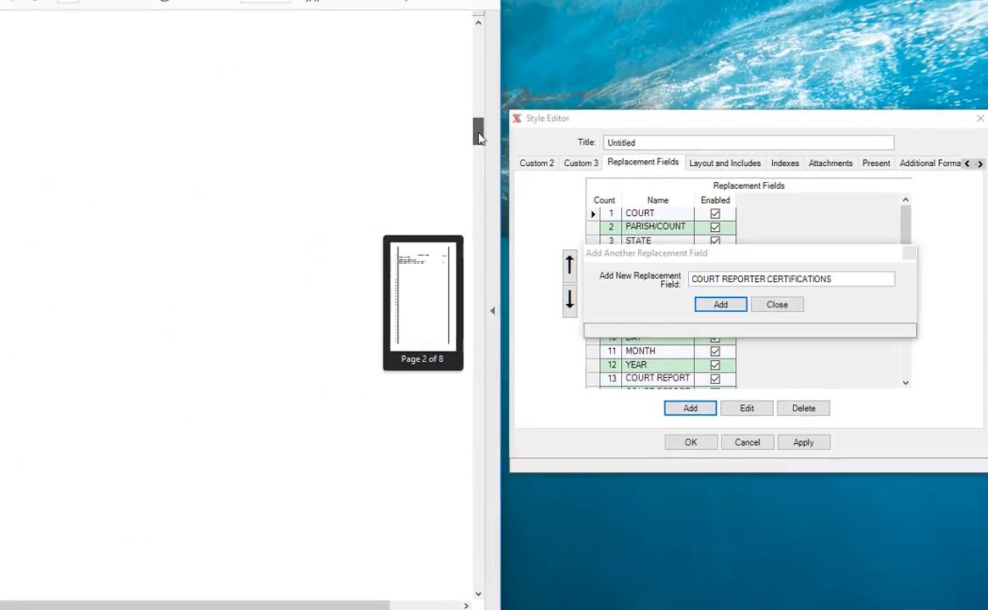
pyautogui.moveTo(479, 138); pyautogui.dragTo(431, 451)
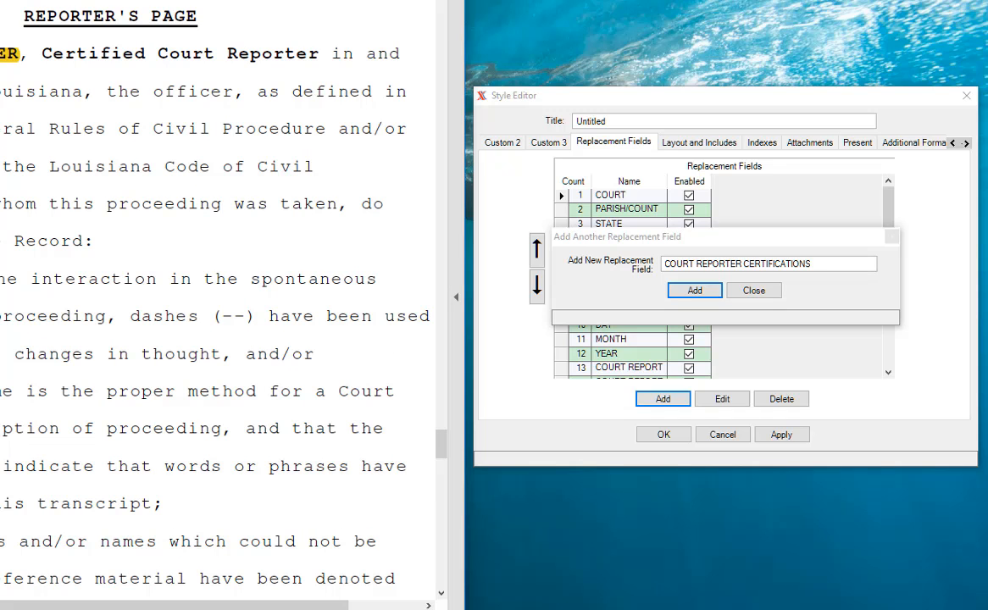
pyautogui.click(440, 594)
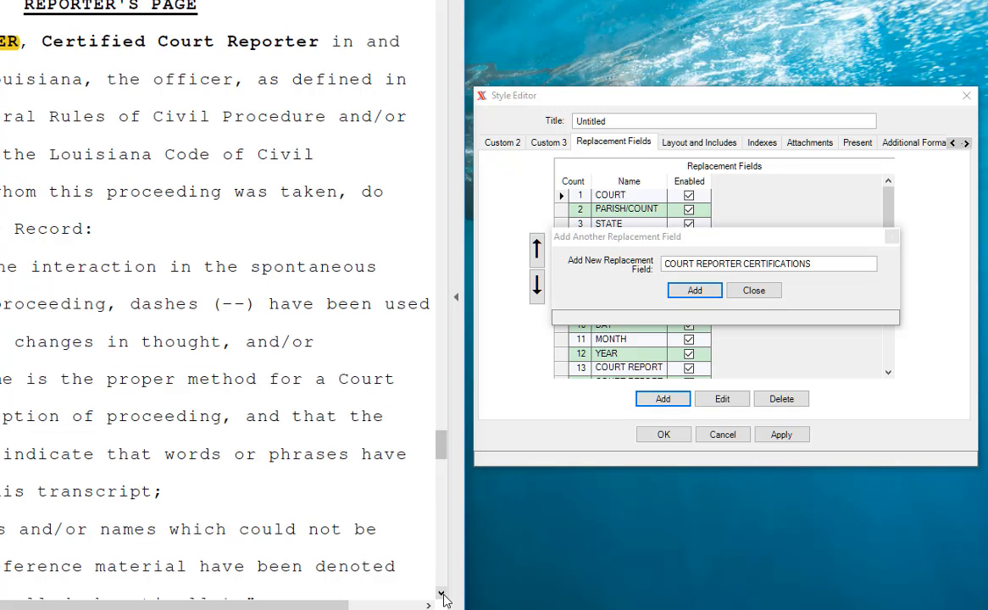
pyautogui.moveTo(441, 594); pyautogui.dragTo(441, 594)
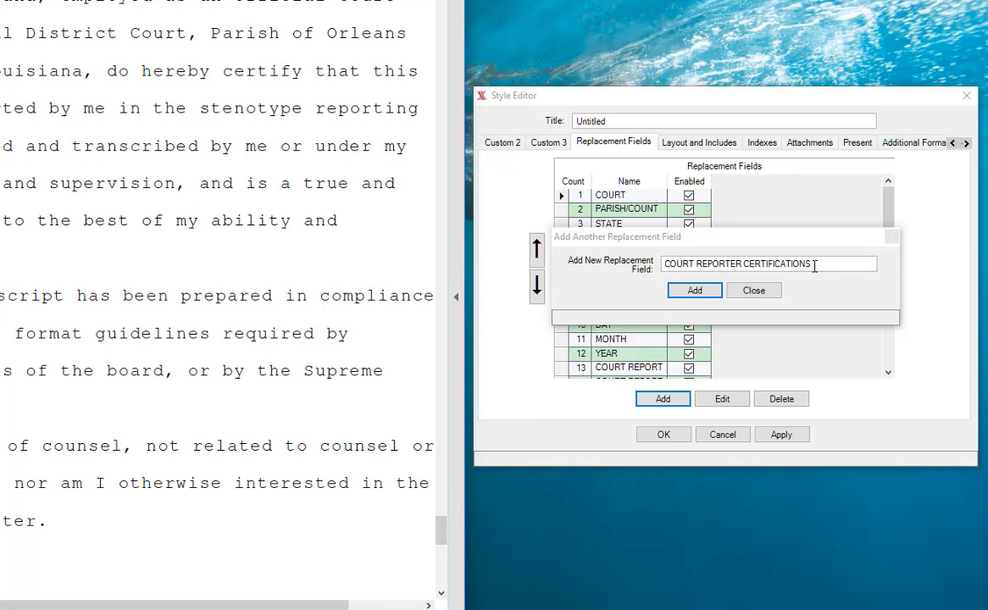
pyautogui.moveTo(813, 266); pyautogui.dragTo(646, 266)
pyautogui.write('STA')
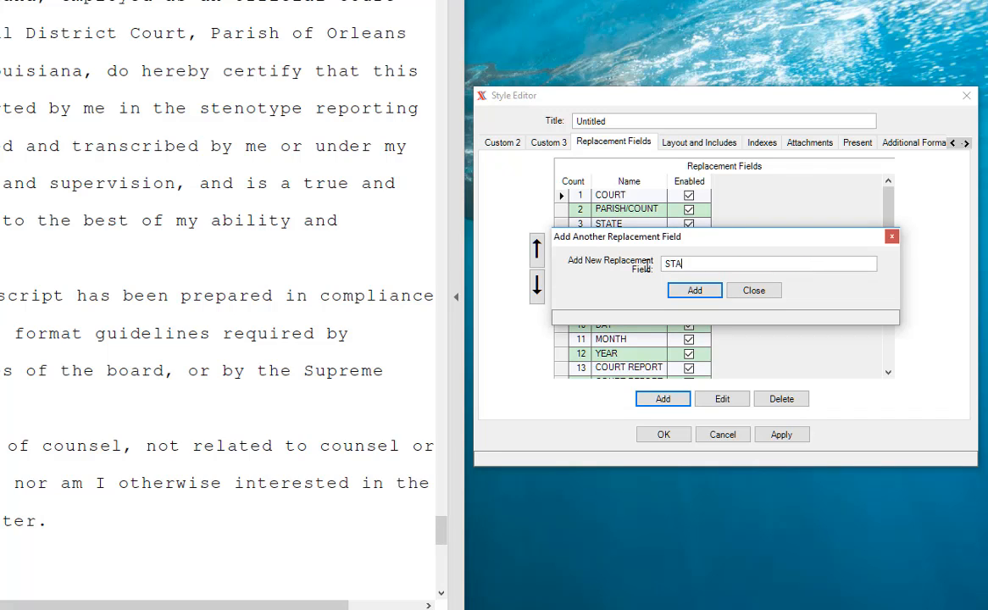
pyautogui.write('RT TIME')
pyautogui.hotkey('shift', 'Home')
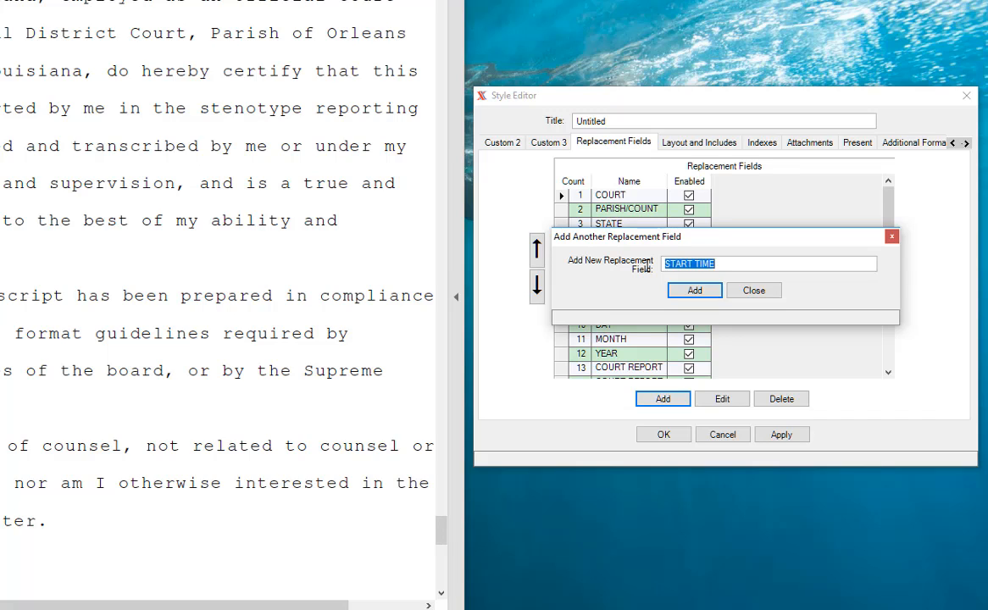
pyautogui.press('End')
pyautogui.press('BackSpace')
pyautogui.press('BackSpace')
pyautogui.write('END')
pyautogui.hotkey('ctrl', 'a')
# Add a CERTIFICATION DATE replacement field, finish adding fields and apply the changes to the style
pyautogui.write('C')
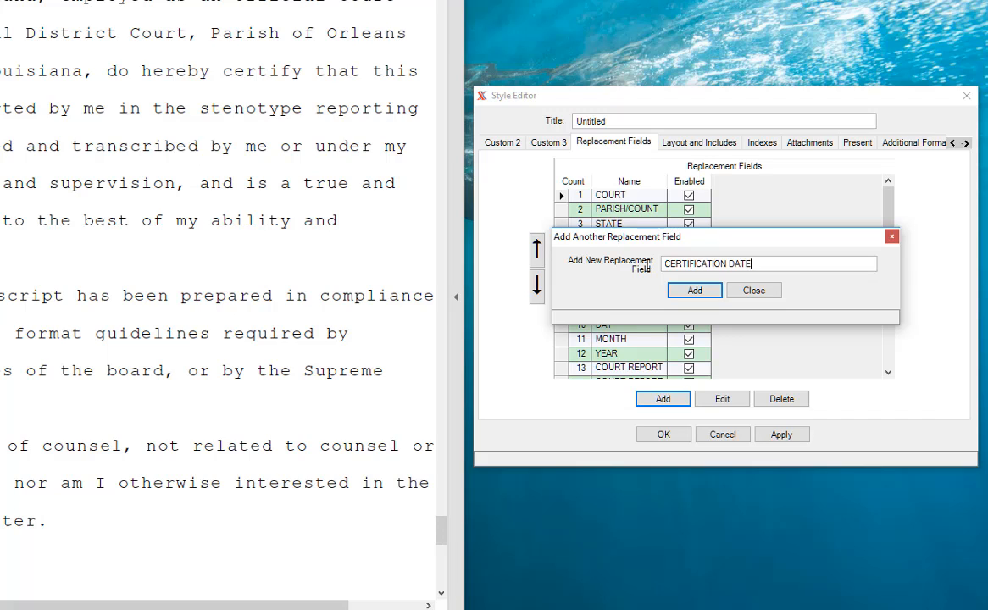
pyautogui.hotkey('ctrl', 'a')
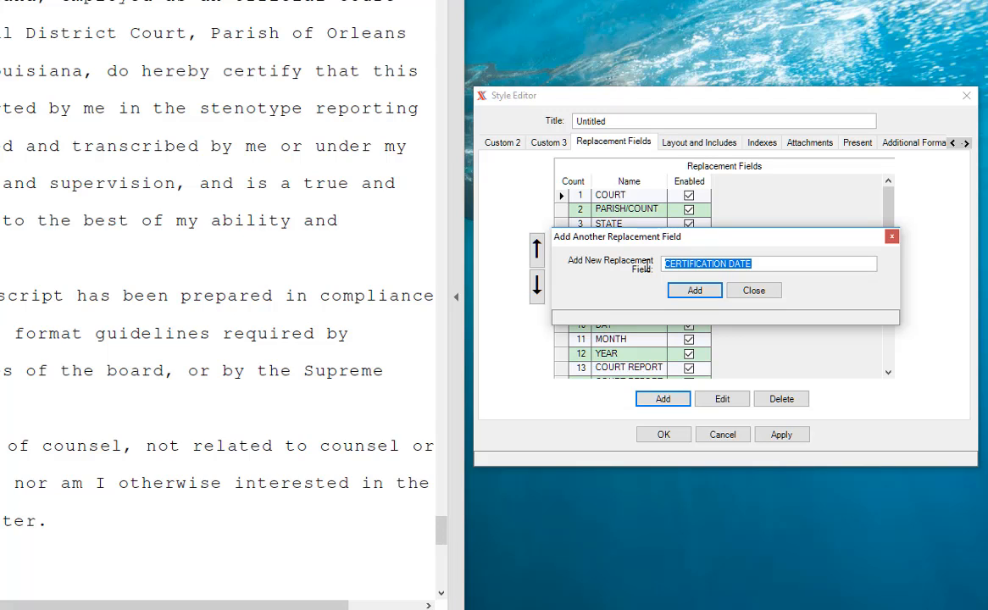
pyautogui.click(757, 293)
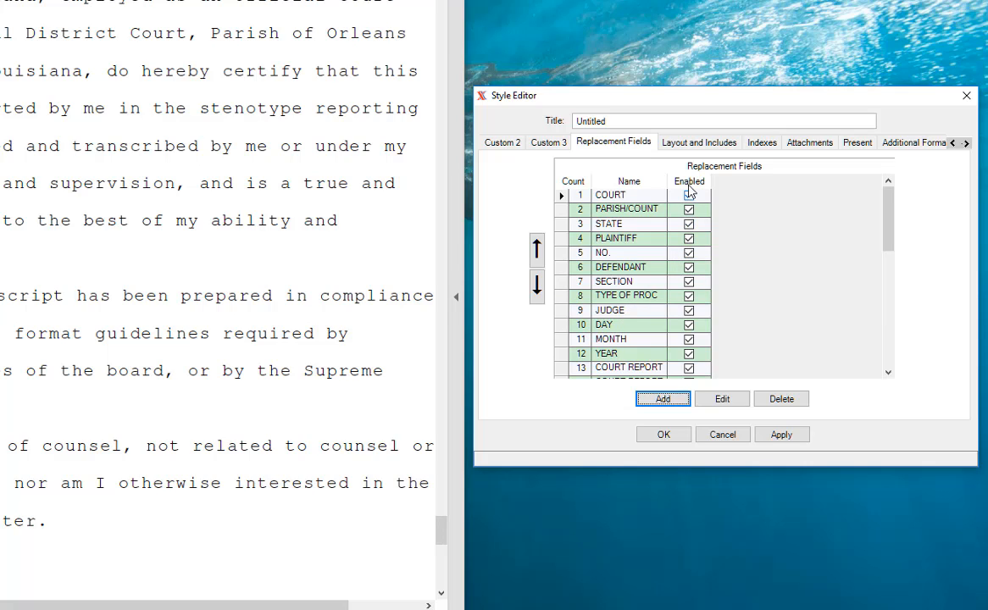
pyautogui.click(777, 445)
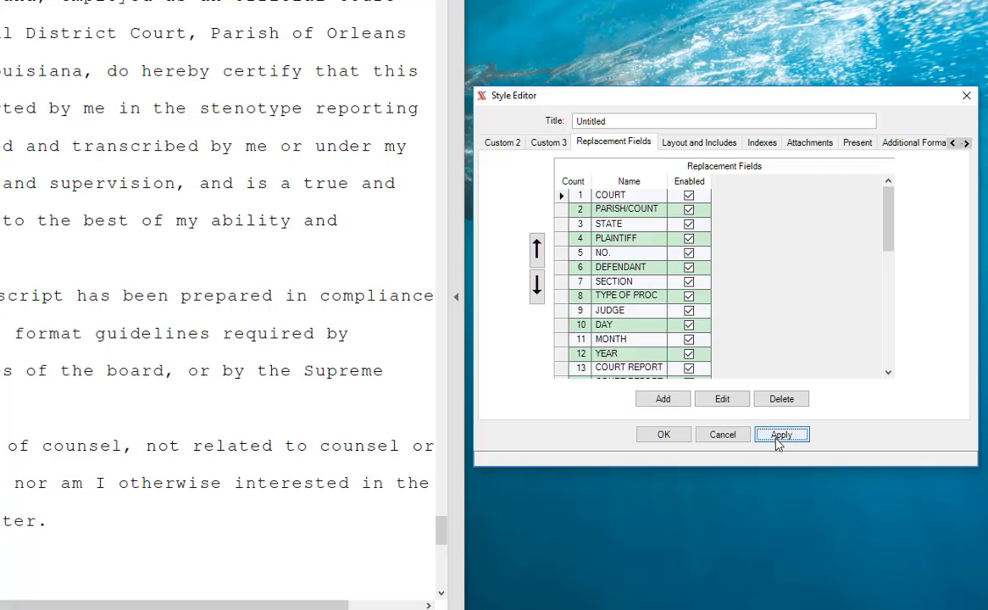
# Assign BASIC COVERS.RTF from the Include folder as the style's cover document
pyautogui.click(697, 144)
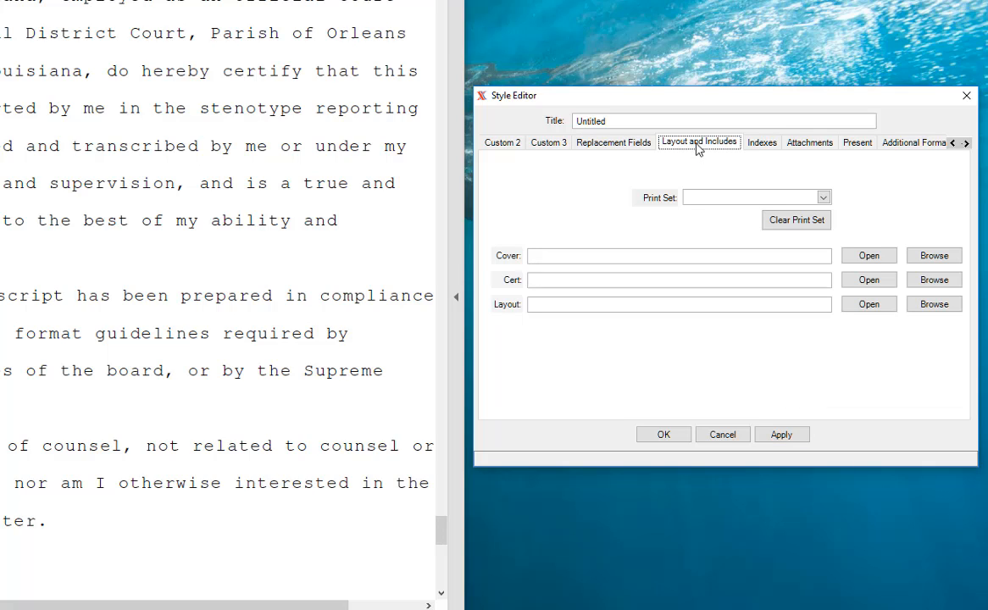
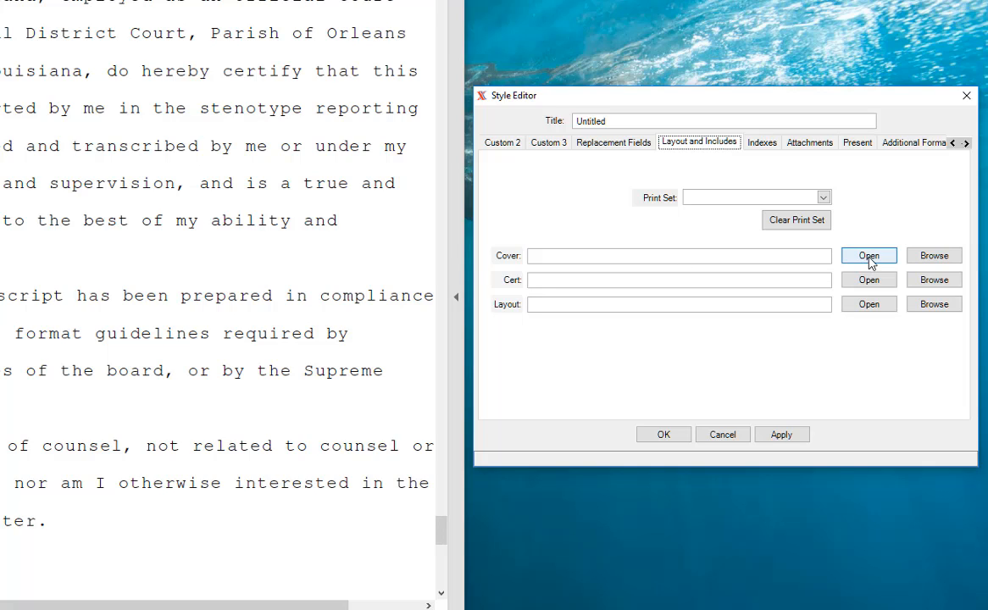
pyautogui.click(932, 256)
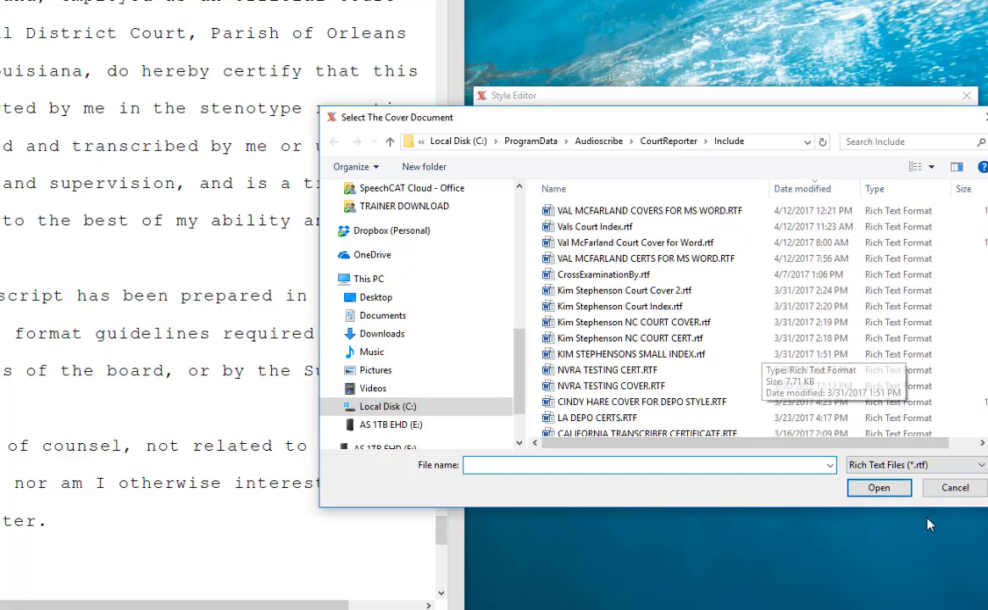
pyautogui.scroll(-3, 970, 416)
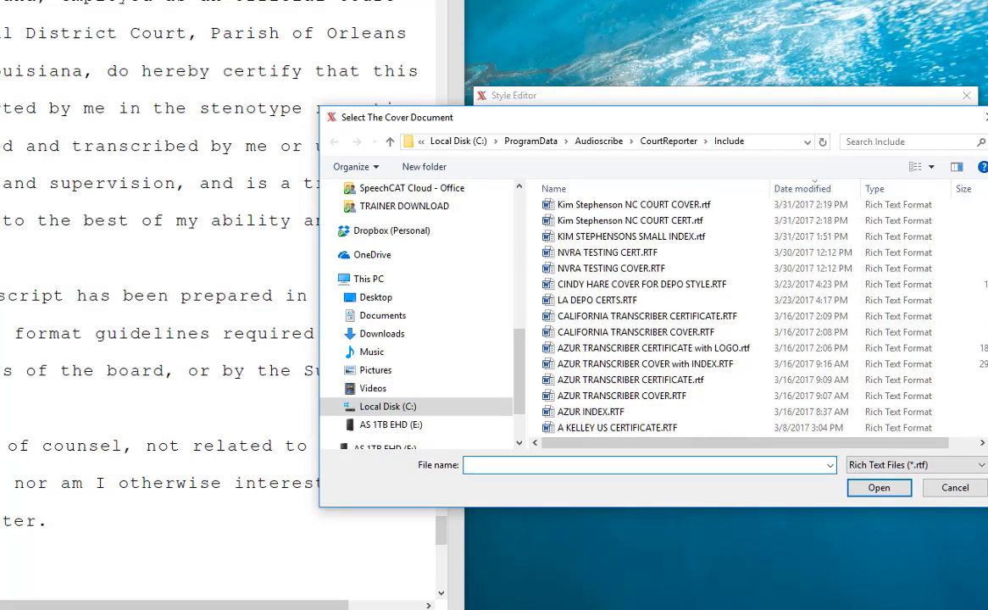
pyautogui.scroll(-8, 745, 316)
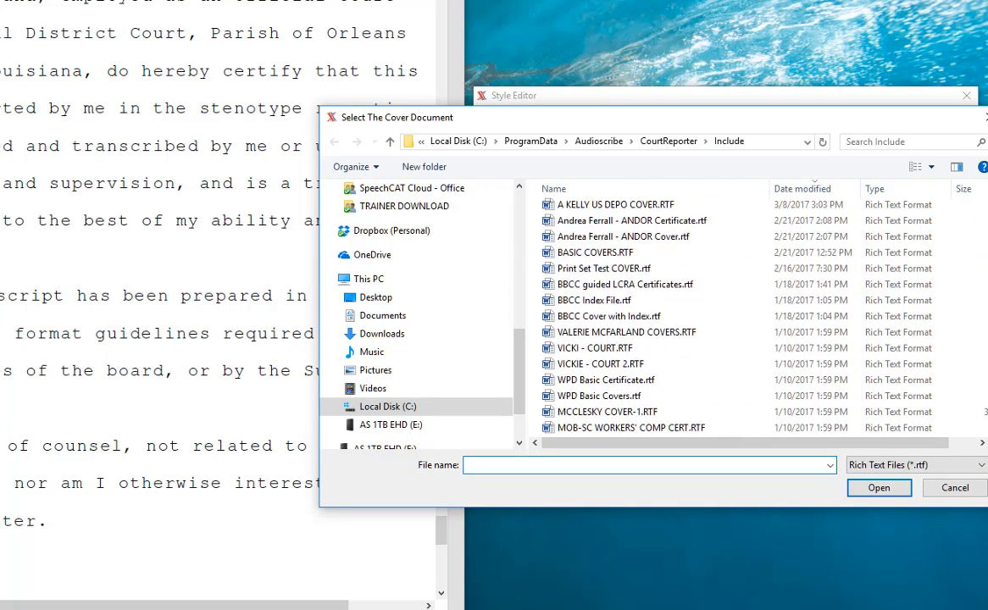
pyautogui.scroll(-7, 746, 316)
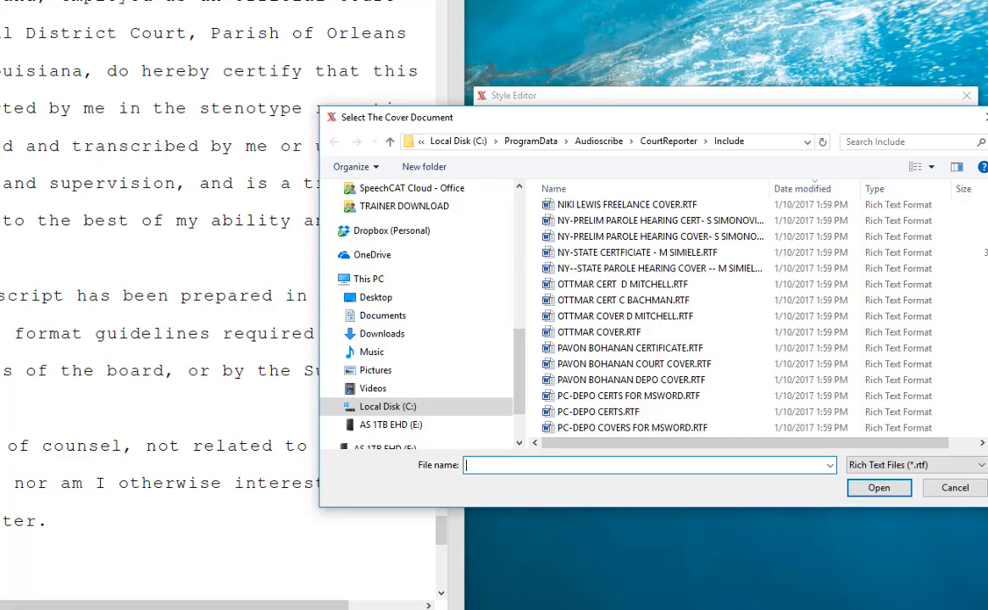
pyautogui.scroll(-1, 745, 317)
pyautogui.scroll(-2, 653, 316)
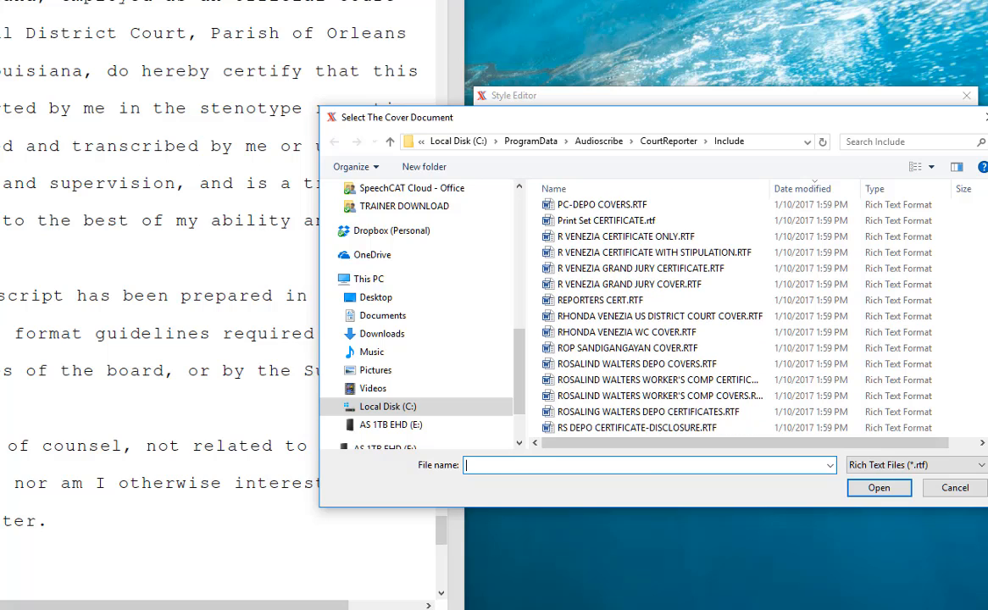
pyautogui.moveTo(987, 275); pyautogui.dragTo(987, 225)
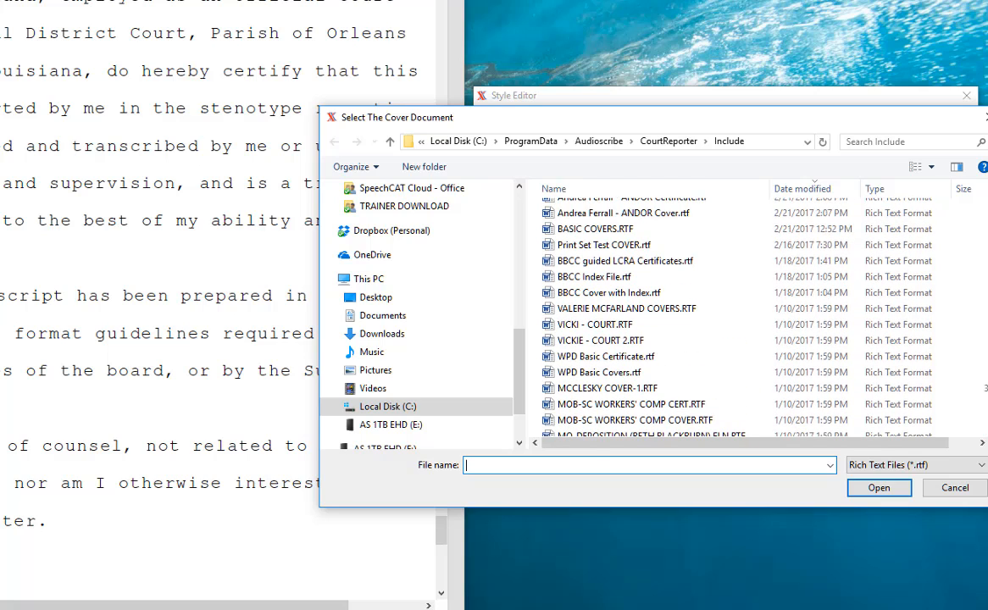
pyautogui.click(584, 230)
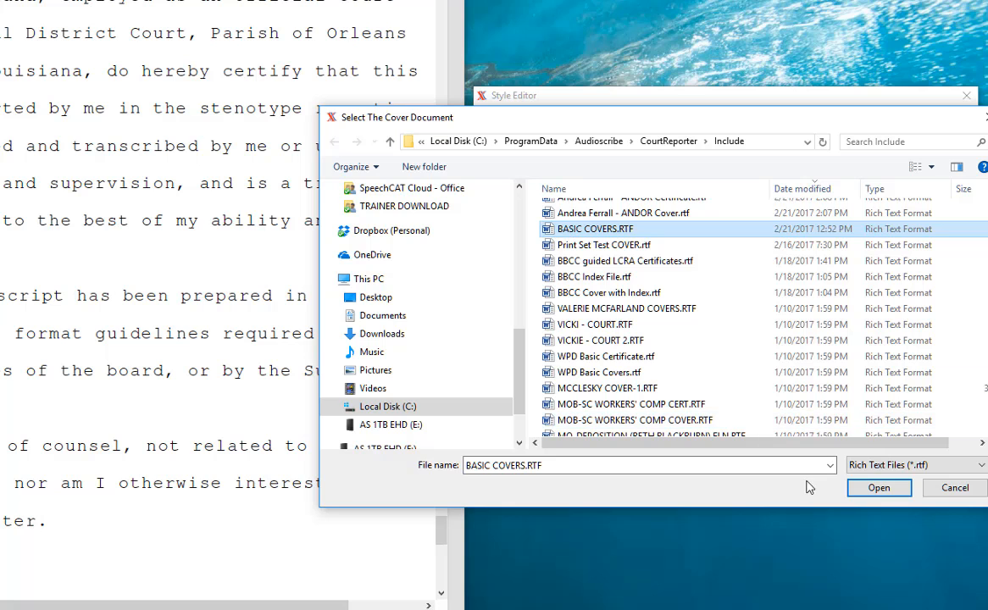
pyautogui.click(881, 489)
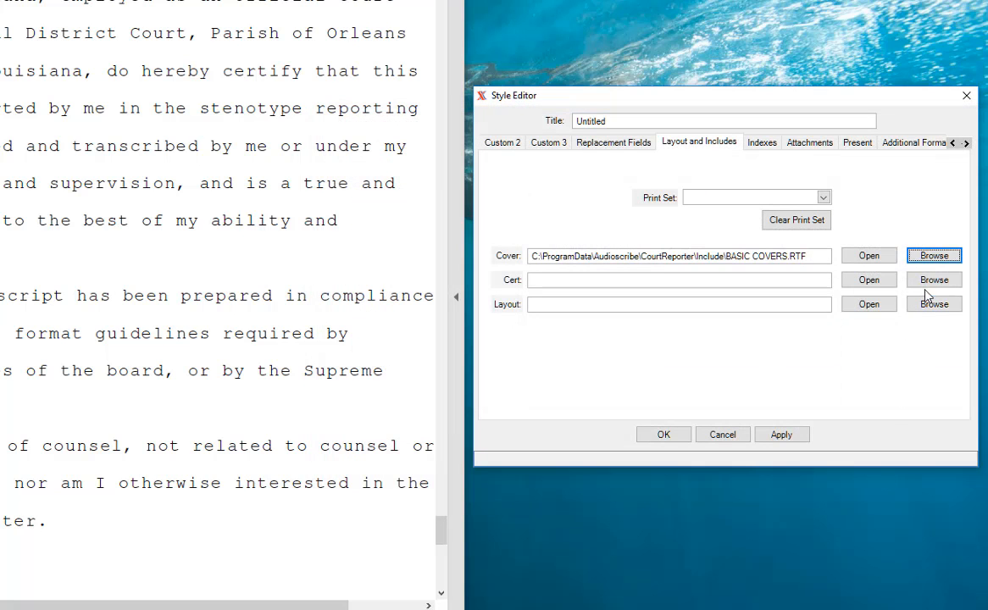
# Assign BASIC CERTIFICATE.RTF as the style's cert document, sorting the Include folder by name to locate it
pyautogui.click(932, 281)
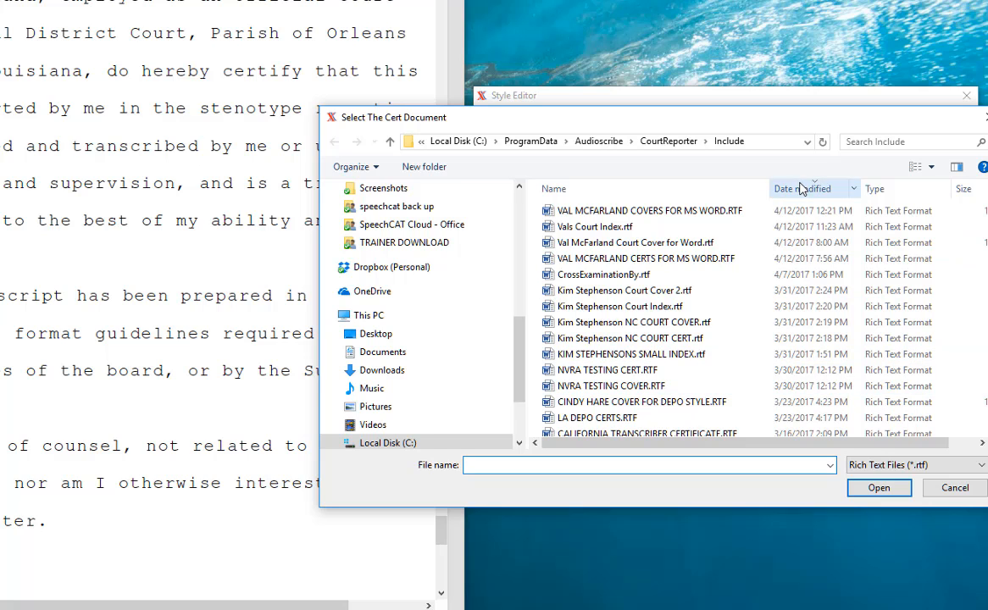
pyautogui.click(606, 192)
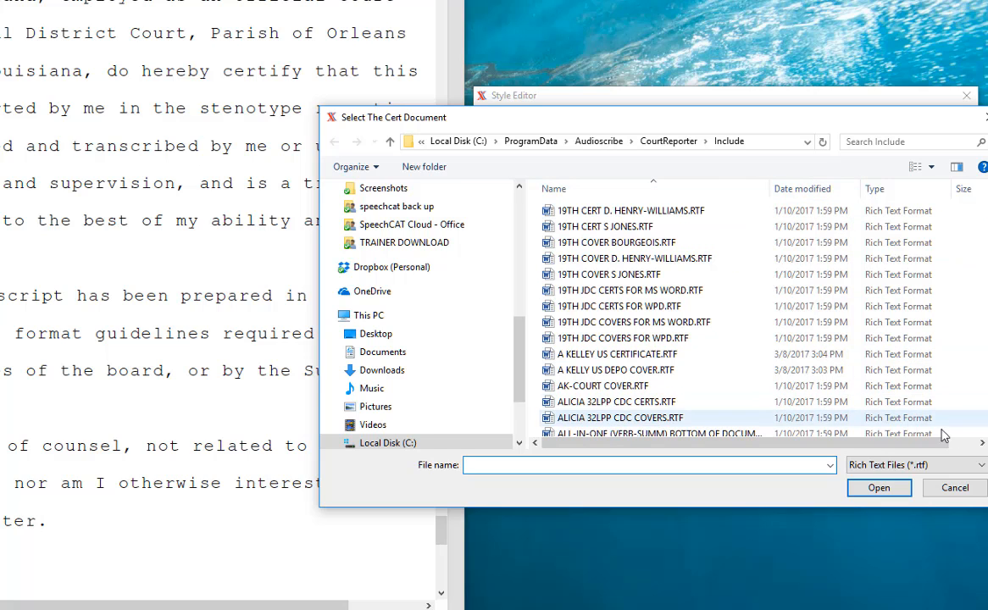
pyautogui.scroll(-6, 677, 314)
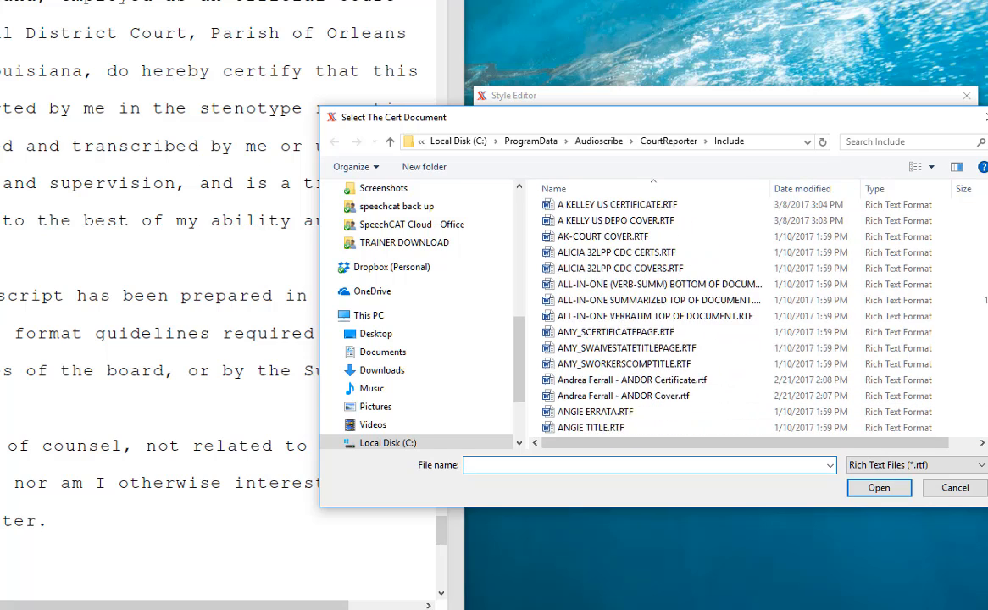
pyautogui.scroll(-8, 586, 315)
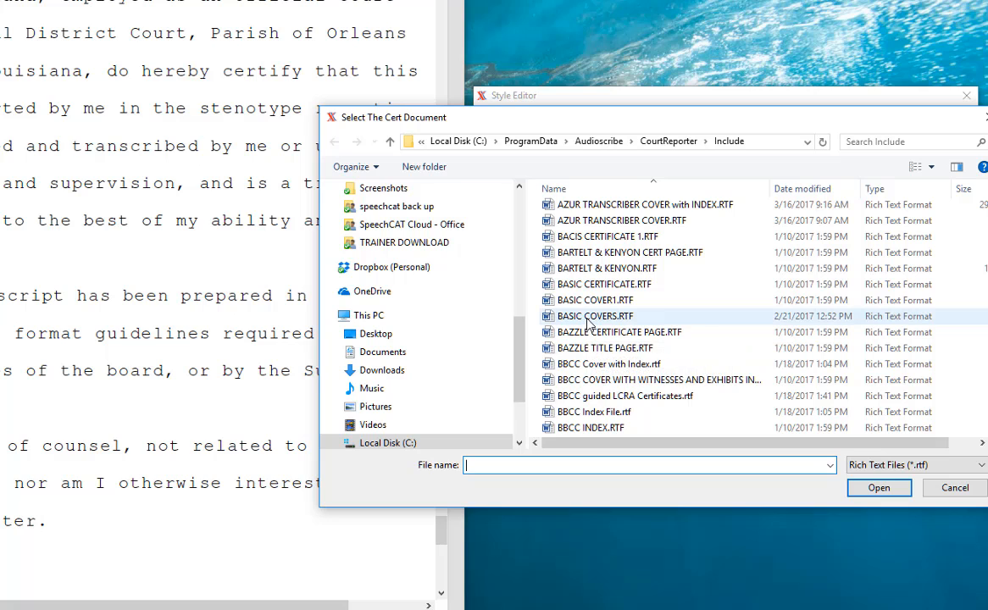
pyautogui.click(598, 285)
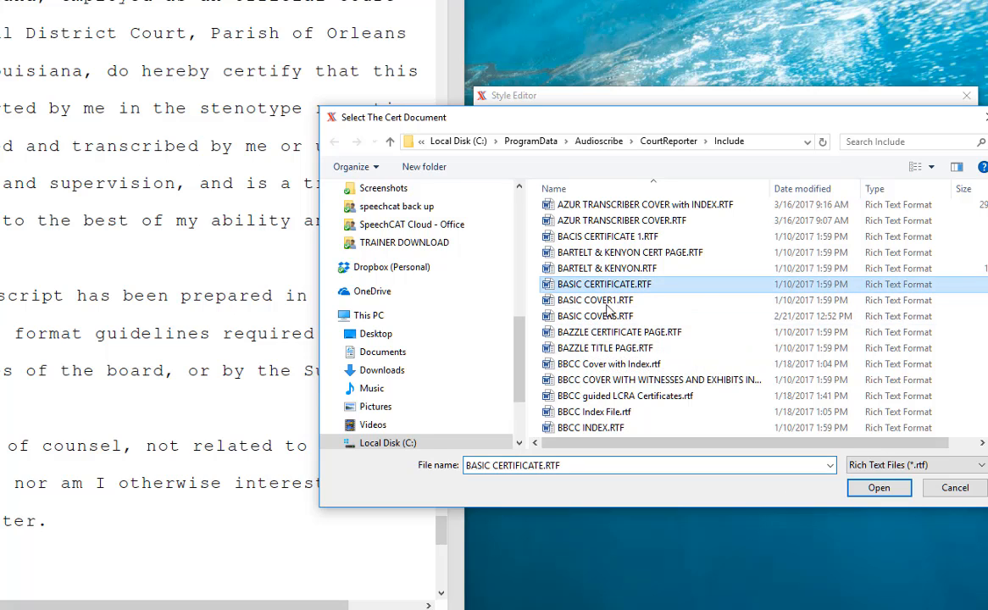
pyautogui.click(878, 488)
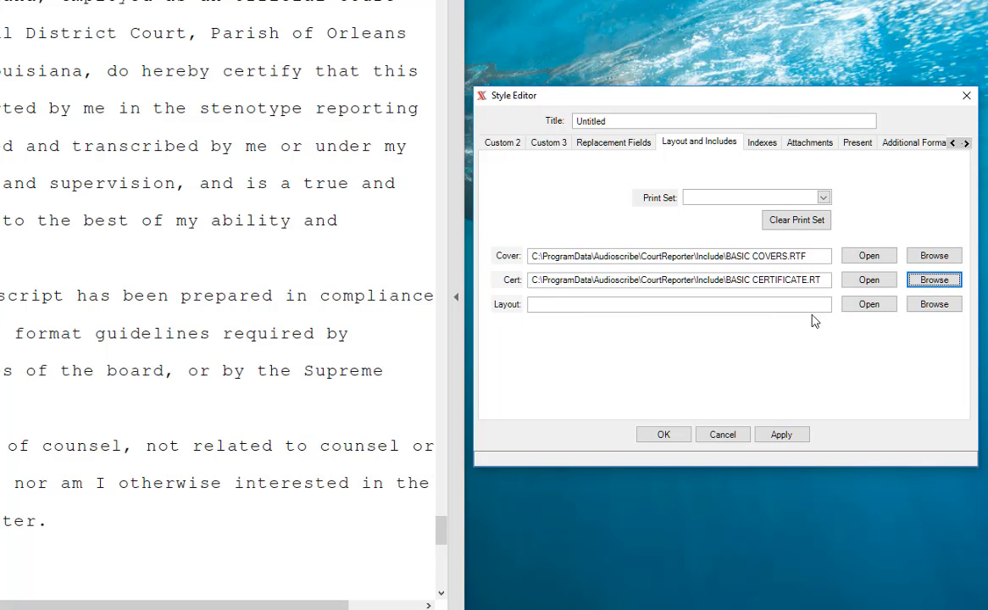
# Assign BOX LAYOUT (3SB).RTF from the Layout folder as the style's layout document
pyautogui.click(932, 306)
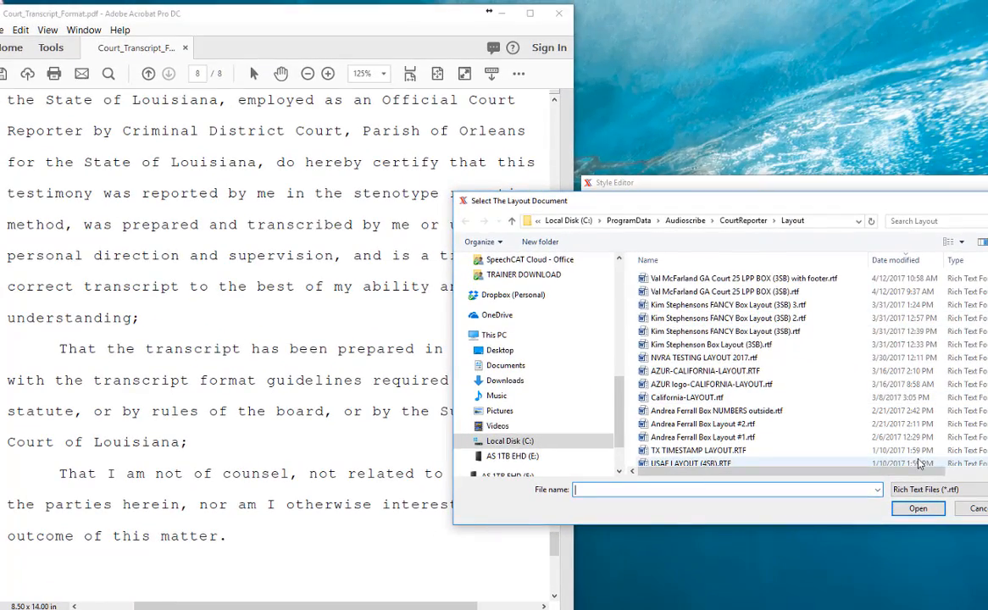
pyautogui.scroll(-4, 898, 279)
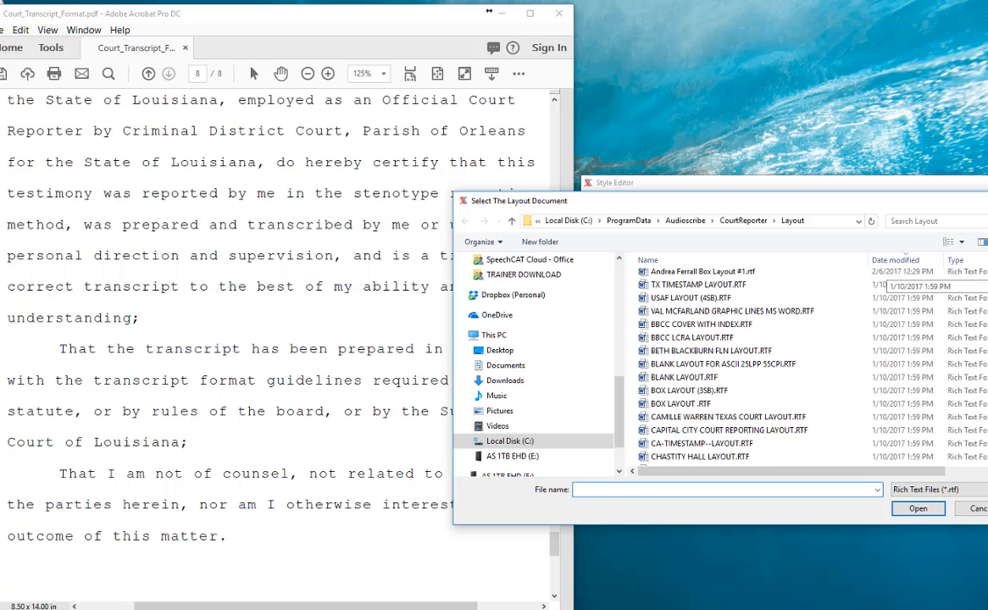
pyautogui.scroll(-1, 813, 365)
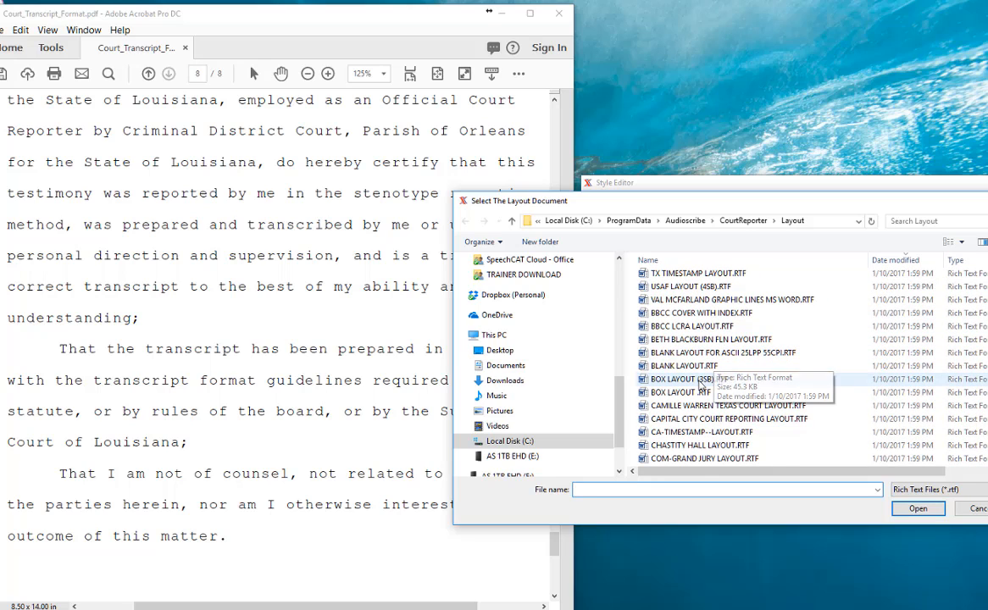
pyautogui.click(699, 384)
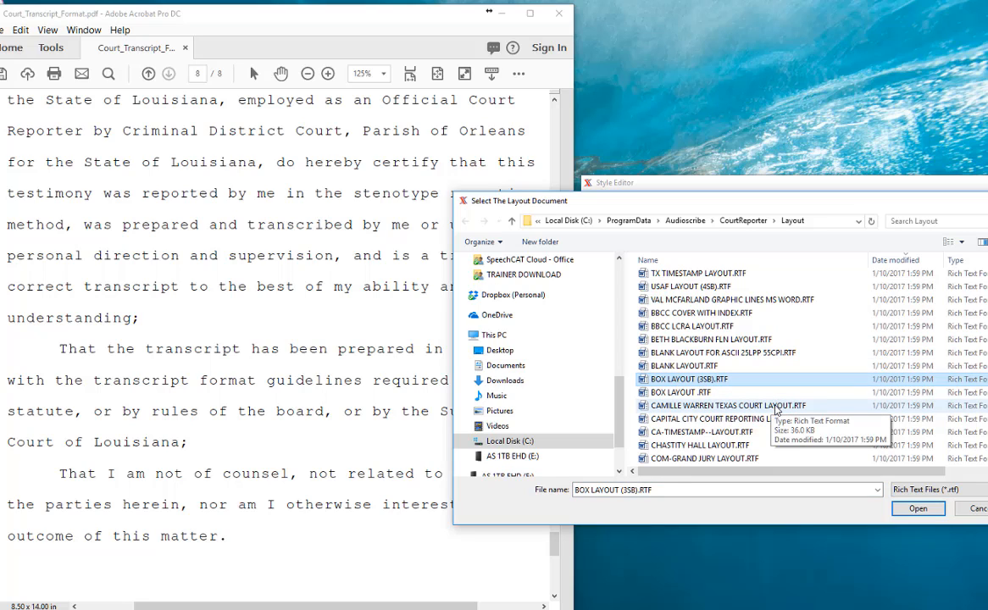
pyautogui.click(917, 511)
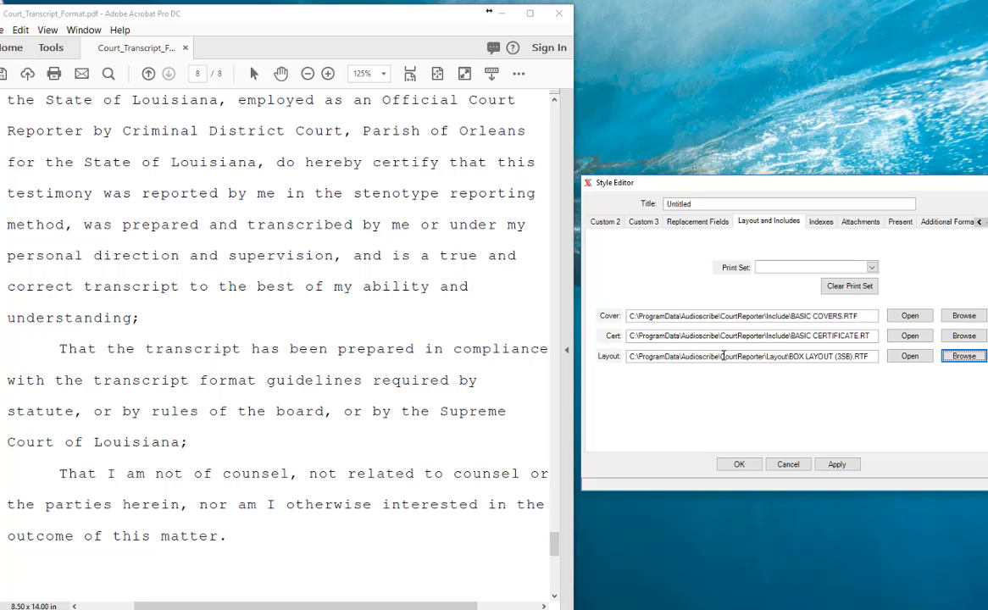
# Open the style's cover document for editing and arrange it beside the first page of the sample transcript
pyautogui.click(908, 317)
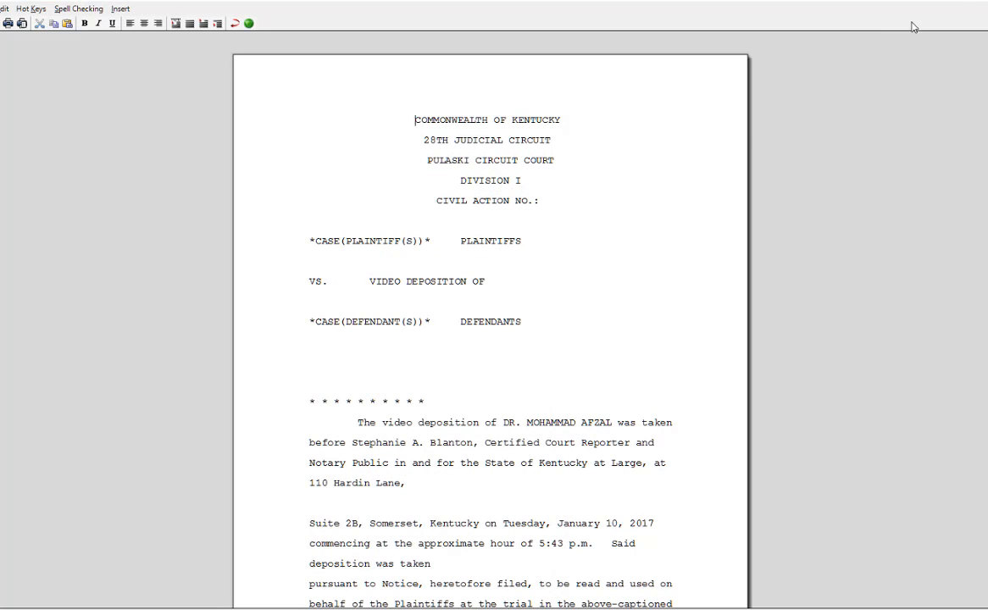
pyautogui.click(983, 3)
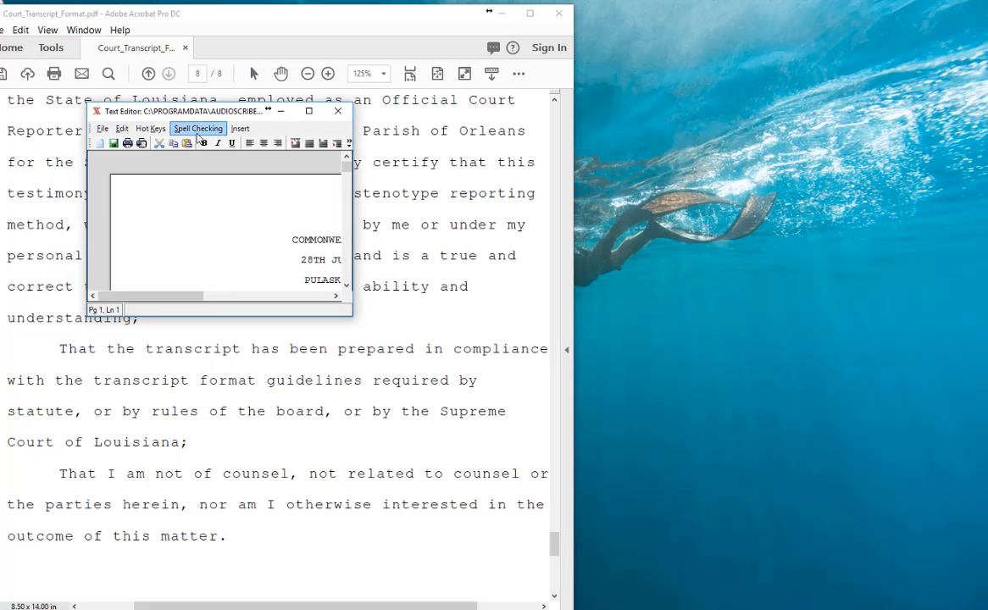
pyautogui.moveTo(440, 82); pyautogui.dragTo(859, 19)
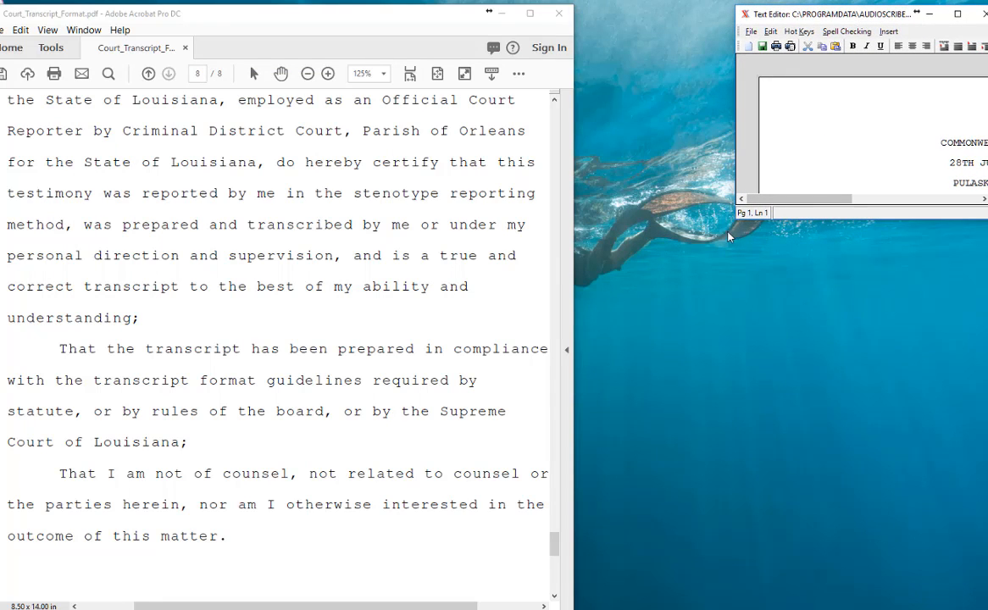
pyautogui.moveTo(734, 219); pyautogui.dragTo(450, 609)
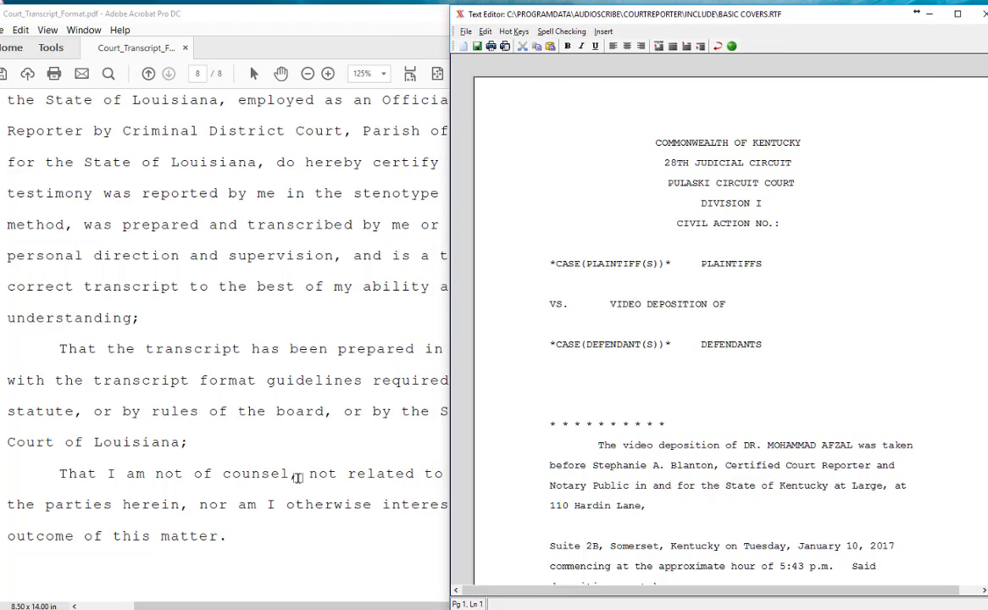
pyautogui.click(264, 432)
pyautogui.moveTo(557, 549); pyautogui.dragTo(552, 124)
pyautogui.click(808, 212)
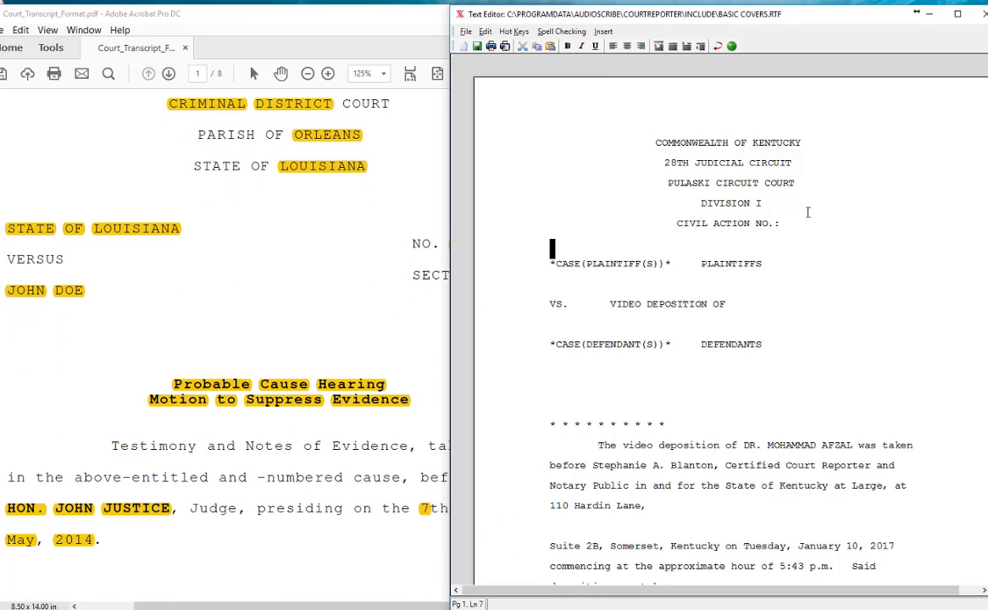
# Replace the cover's COMMONWEALTH OF KENTUCKY line with the COURT case field followed by the word COURT
pyautogui.moveTo(803, 142); pyautogui.dragTo(654, 136)
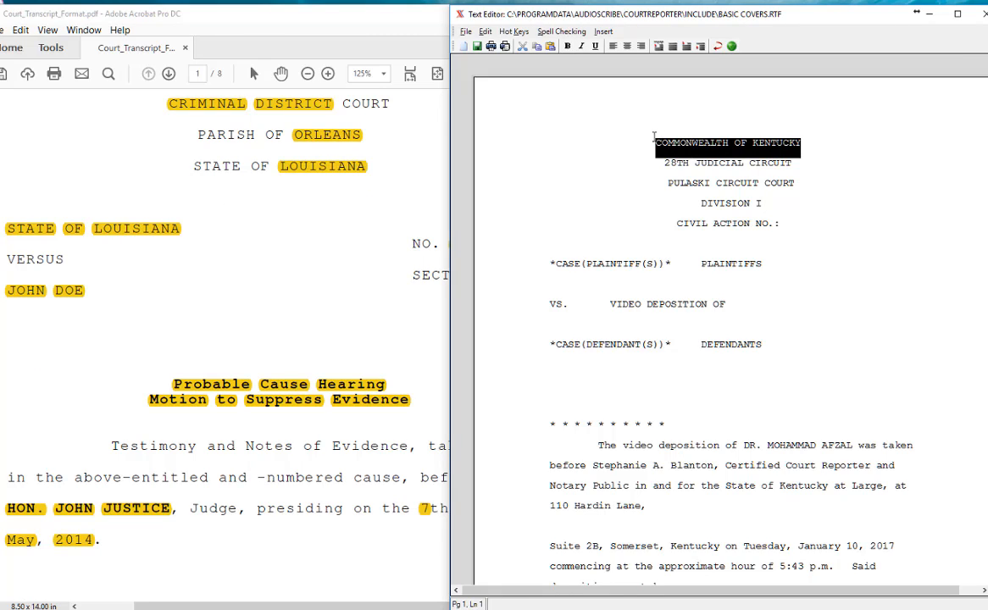
pyautogui.write('COURT')
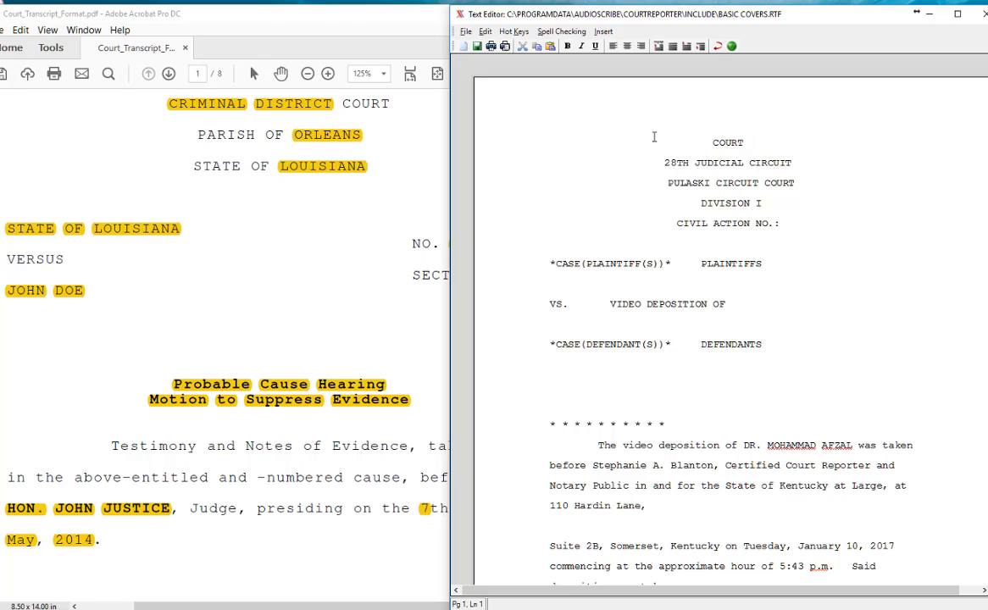
pyautogui.click(602, 31)
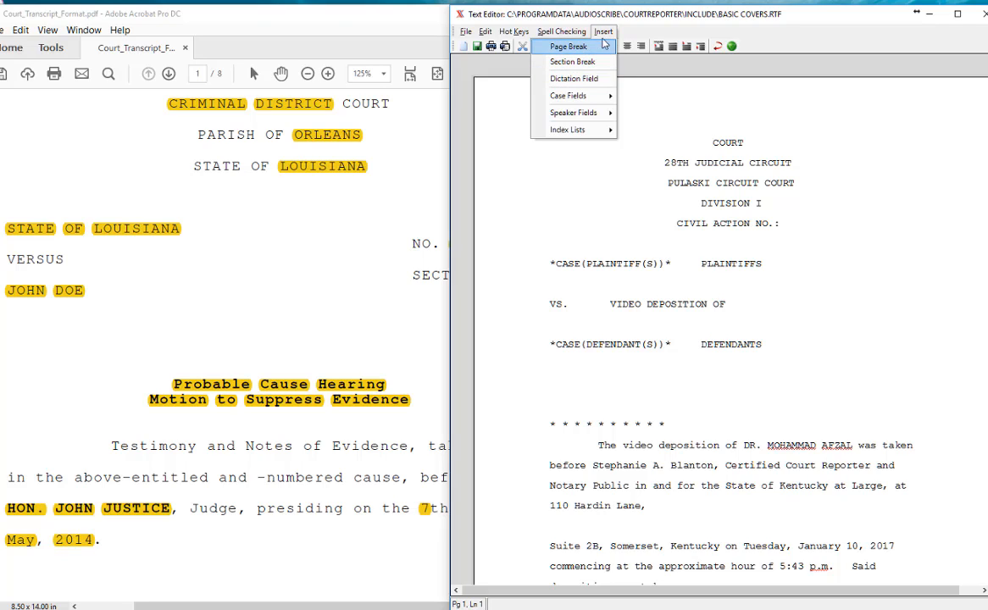
pyautogui.moveTo(584, 95)
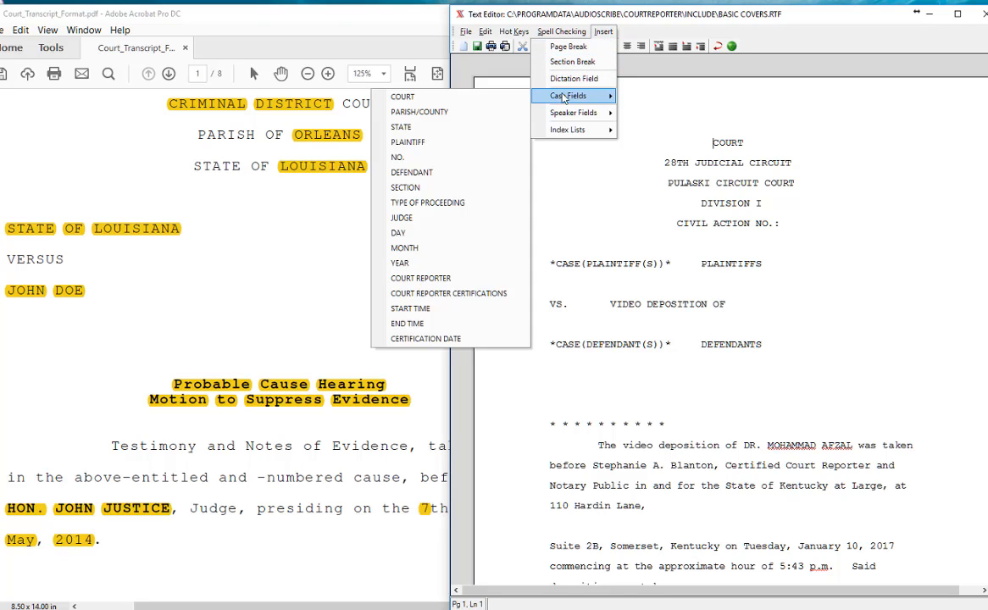
pyautogui.click(491, 101)
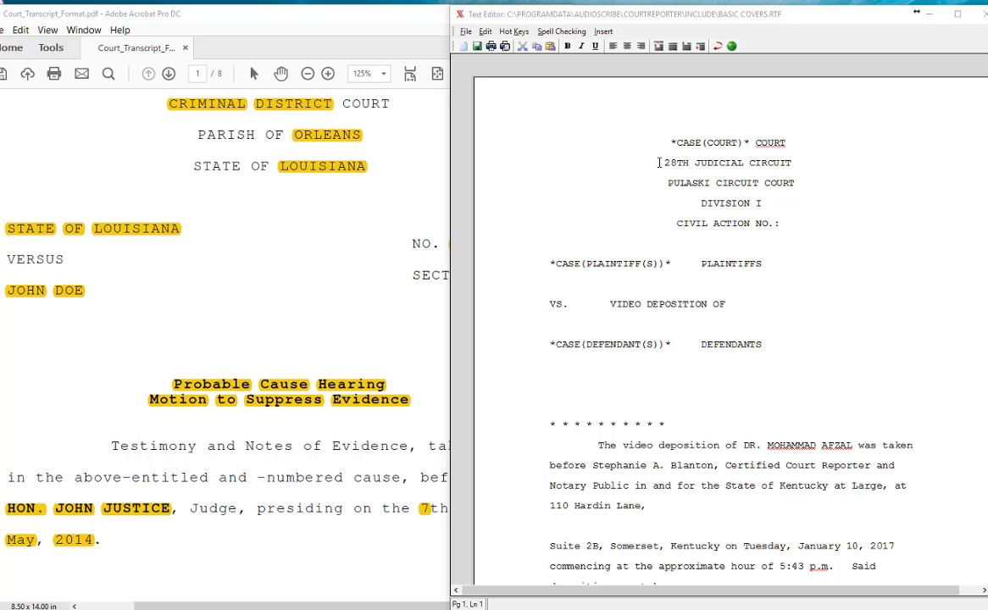
# Replace the 28TH JUDICIAL CIRCUIT line with PARISH OF followed by the PARISH/COUNTY case field
pyautogui.moveTo(804, 162); pyautogui.dragTo(663, 162)
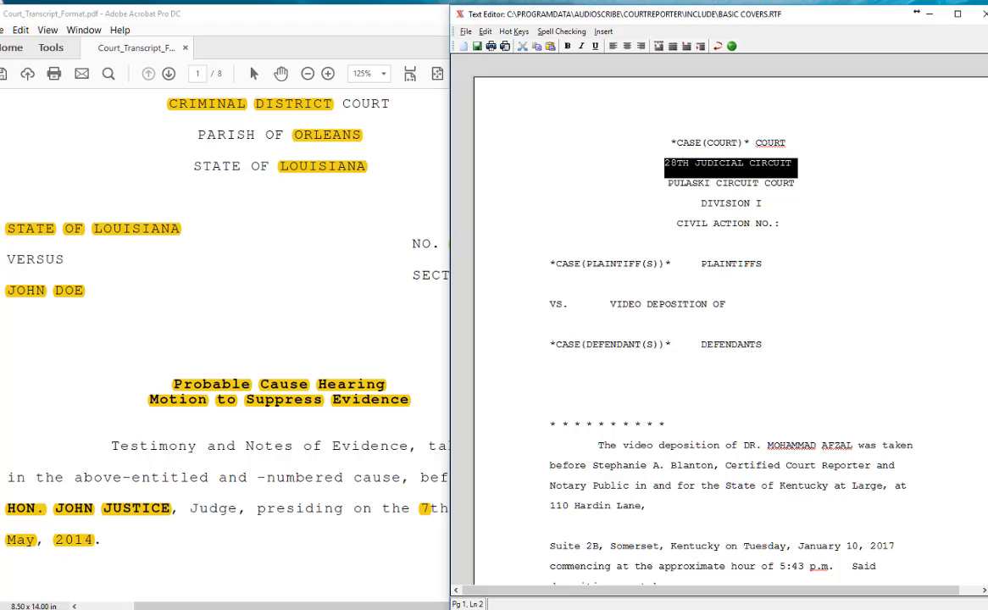
pyautogui.write('PARISH OF')
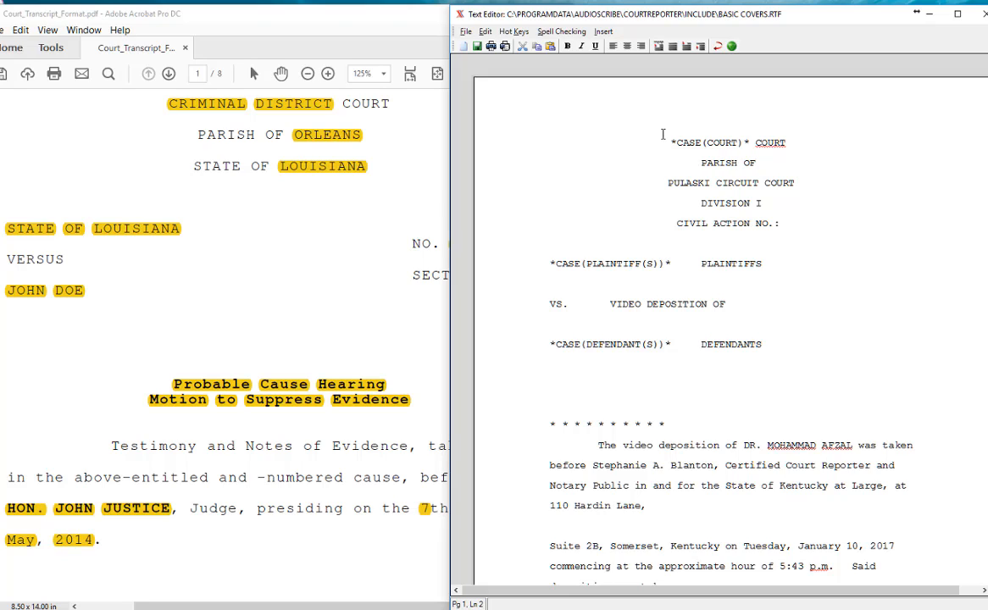
pyautogui.click(603, 31)
pyautogui.moveTo(603, 100)
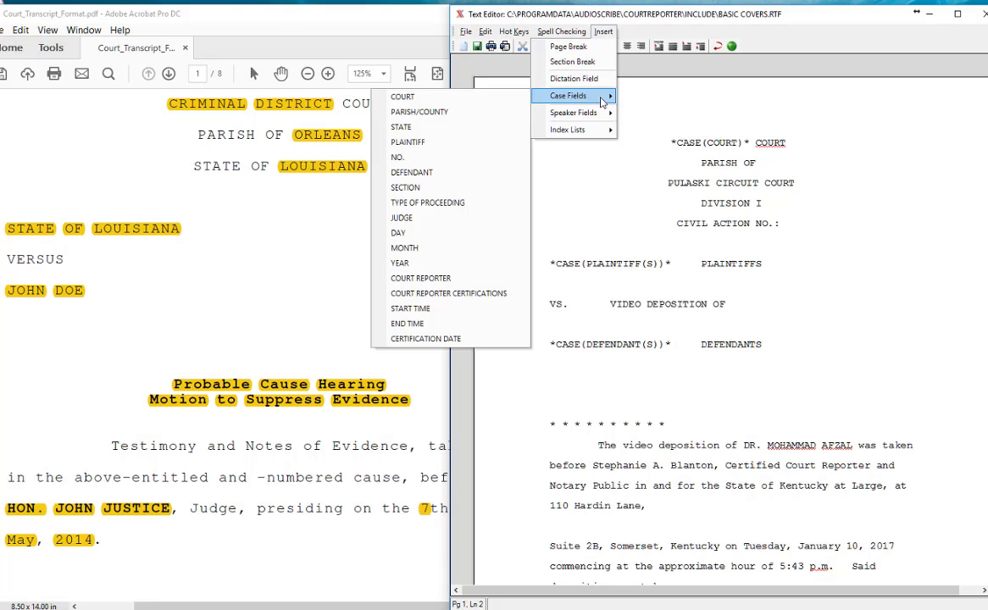
pyautogui.click(480, 113)
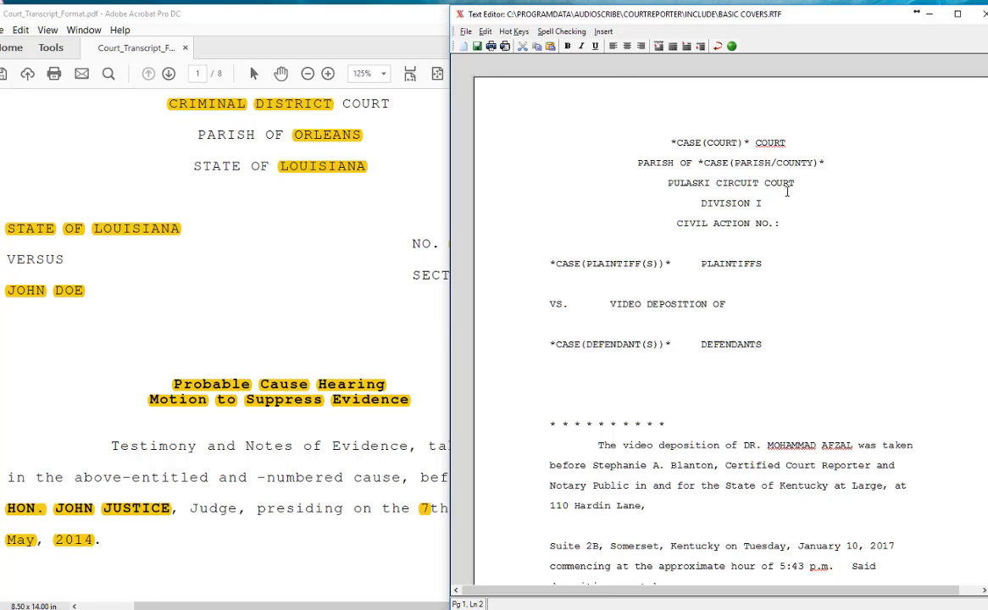
# Replace the circuit court, division and civil action lines with STATE OF followed by the STATE case field
pyautogui.moveTo(804, 181); pyautogui.dragTo(668, 183)
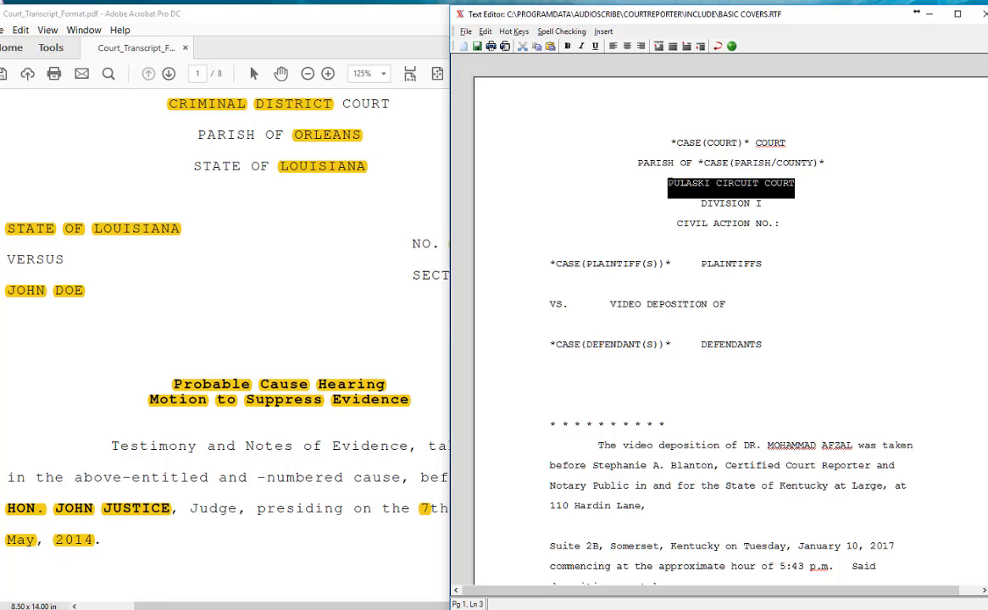
pyautogui.press('Delete')
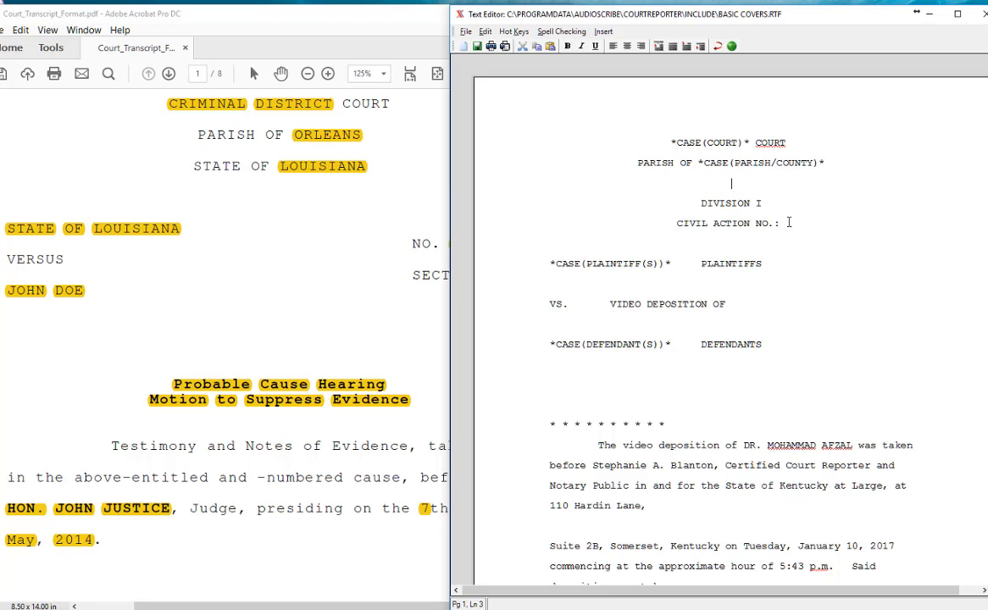
pyautogui.moveTo(789, 222); pyautogui.dragTo(711, 187)
pyautogui.write('s')
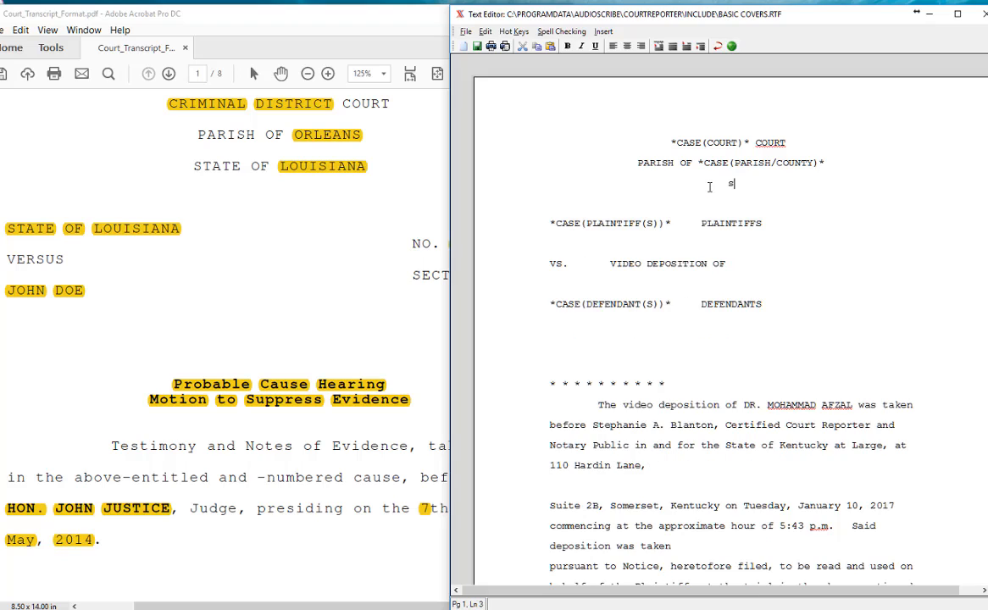
pyautogui.write('TATE OF')
pyautogui.click(603, 32)
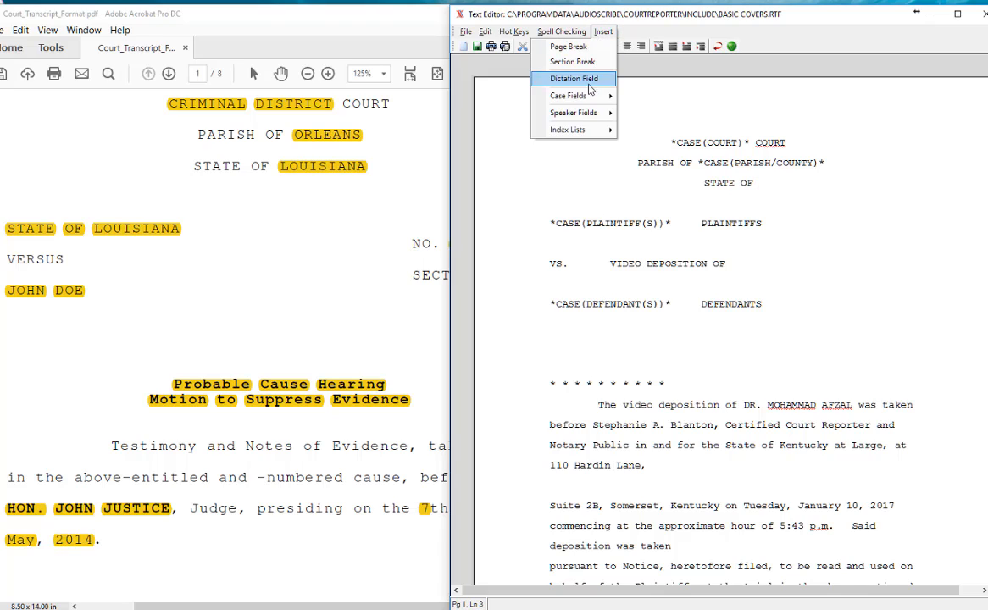
pyautogui.moveTo(589, 98)
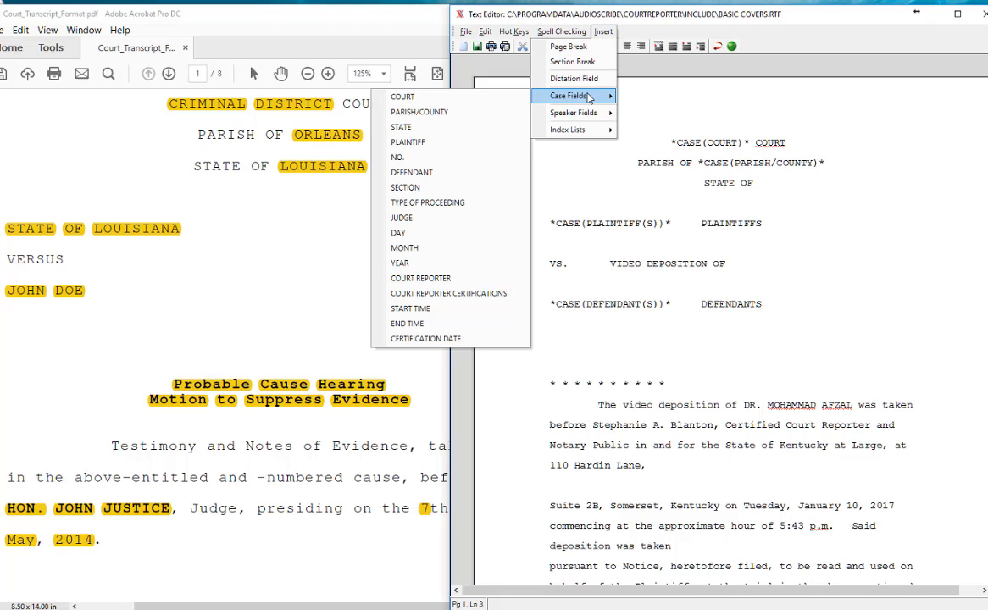
pyautogui.click(468, 125)
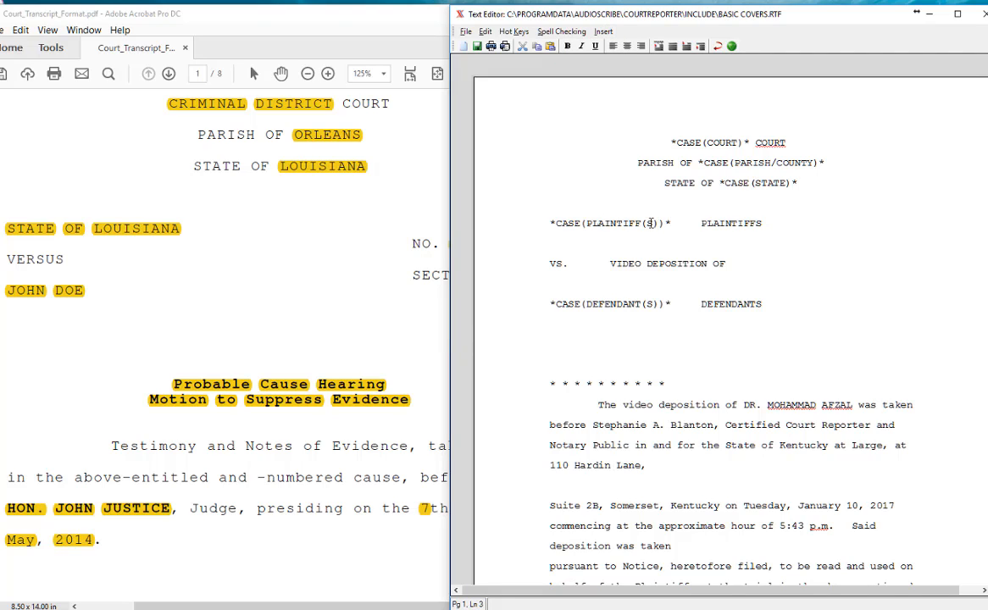
# Swap the PLAINTIFF(S) field on the cover for the PLAINTIFF case field and remove the PLAINTIFFS label beside it
pyautogui.moveTo(671, 223); pyautogui.dragTo(549, 221)
pyautogui.press('Delete')
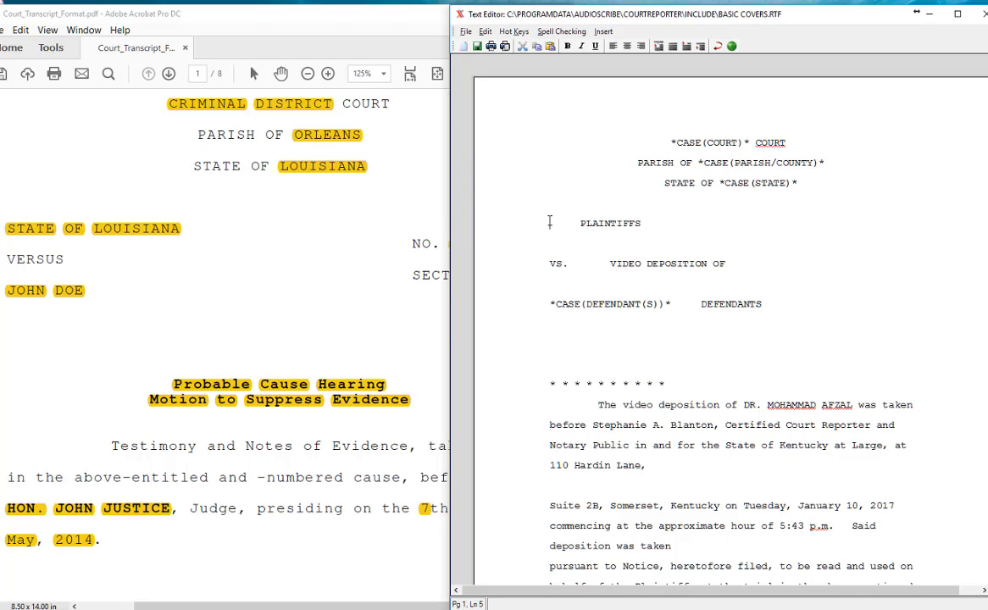
pyautogui.click(603, 31)
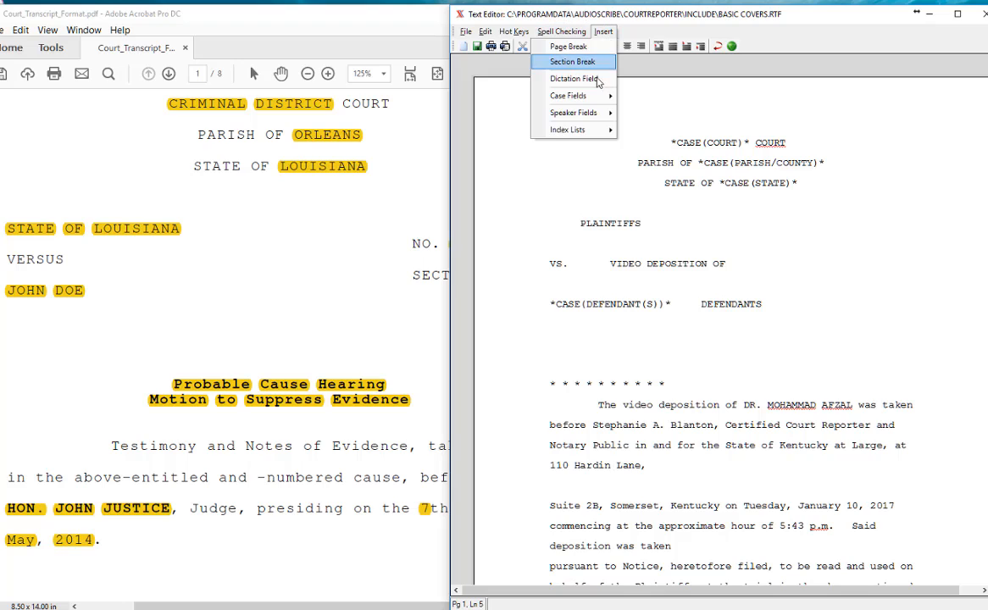
pyautogui.moveTo(574, 95)
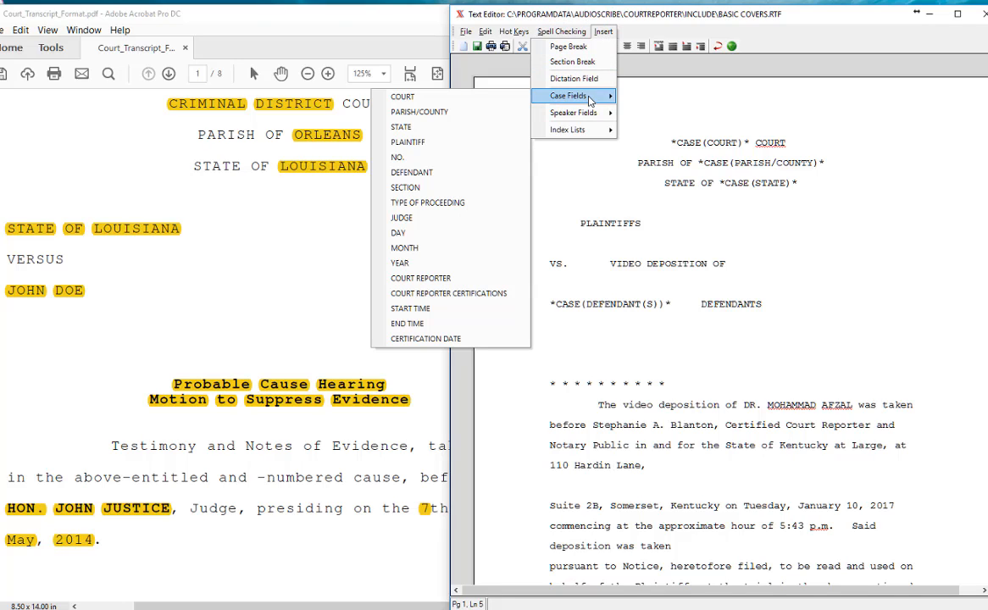
pyautogui.click(434, 143)
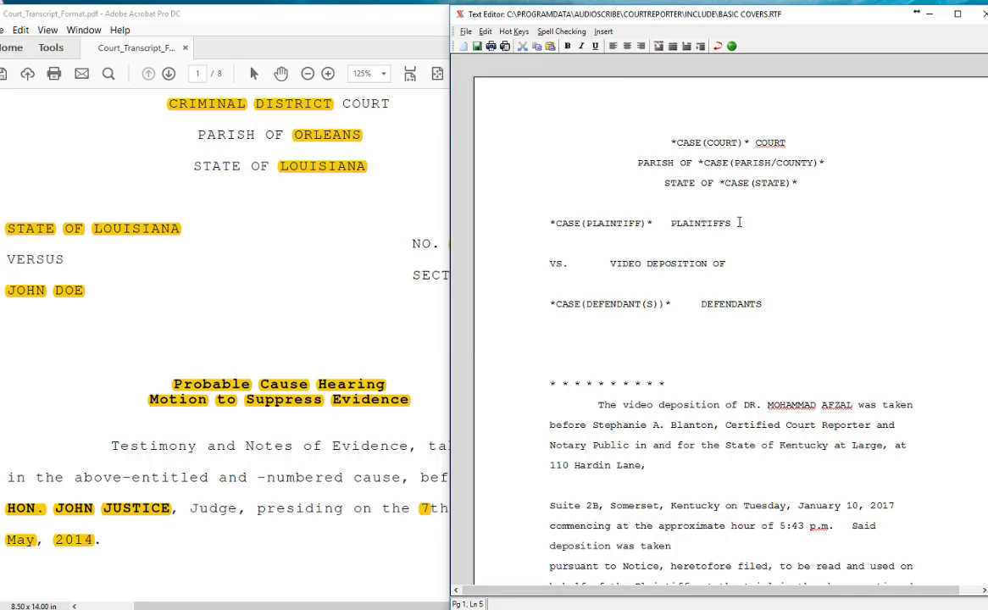
pyautogui.moveTo(733, 223); pyautogui.dragTo(671, 222)
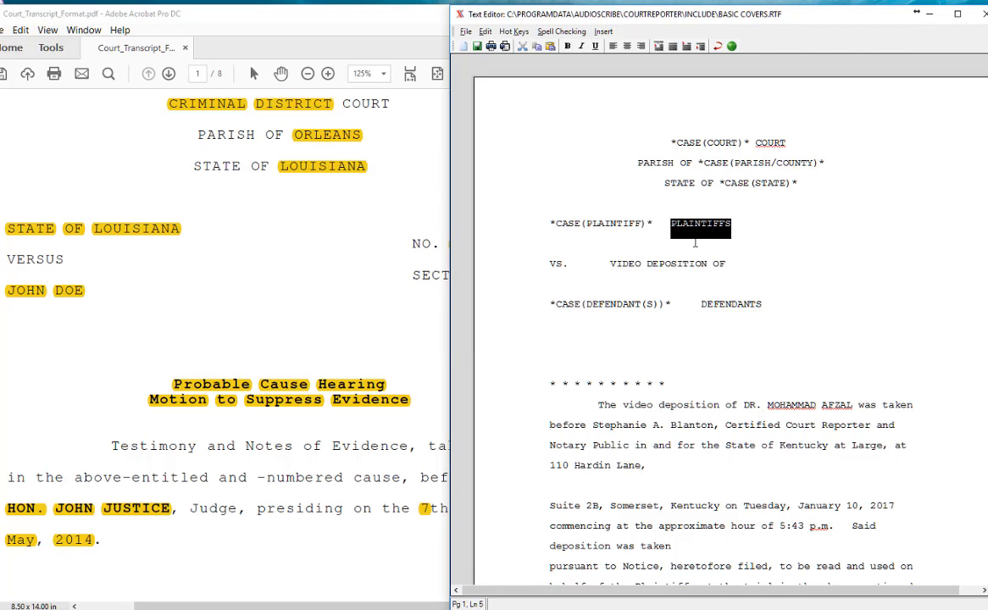
pyautogui.press('Delete')
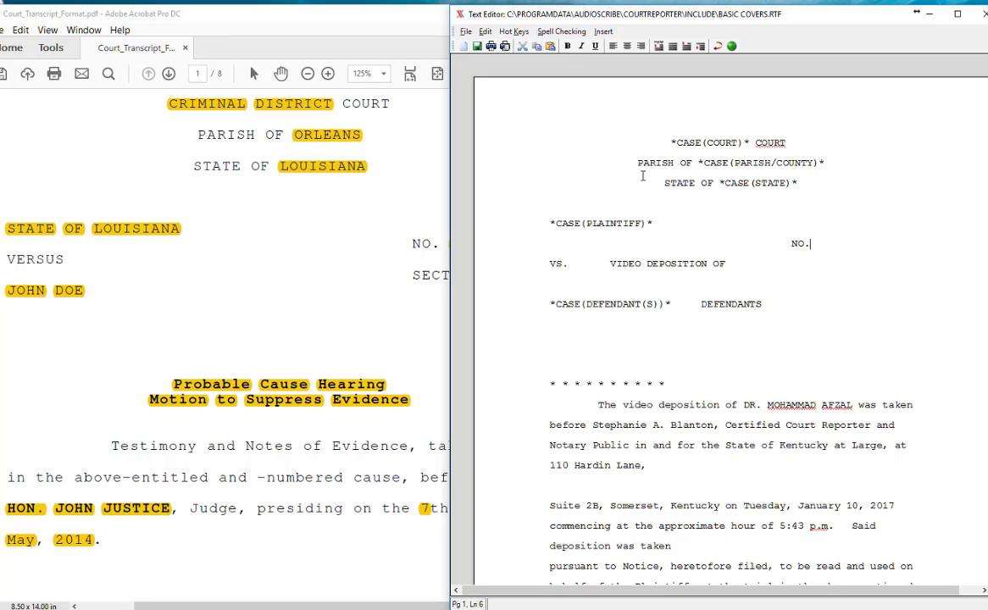
# Complete the line below the plaintiff as NO. followed by the NO. case field, and replace the VS. line's text with VERSUS
pyautogui.click(603, 31)
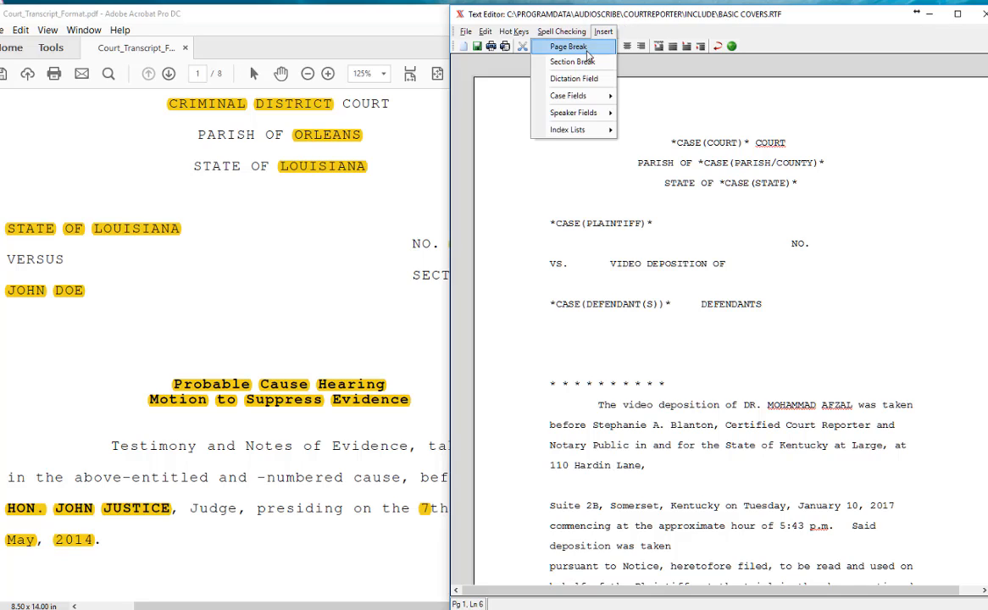
pyautogui.moveTo(576, 100)
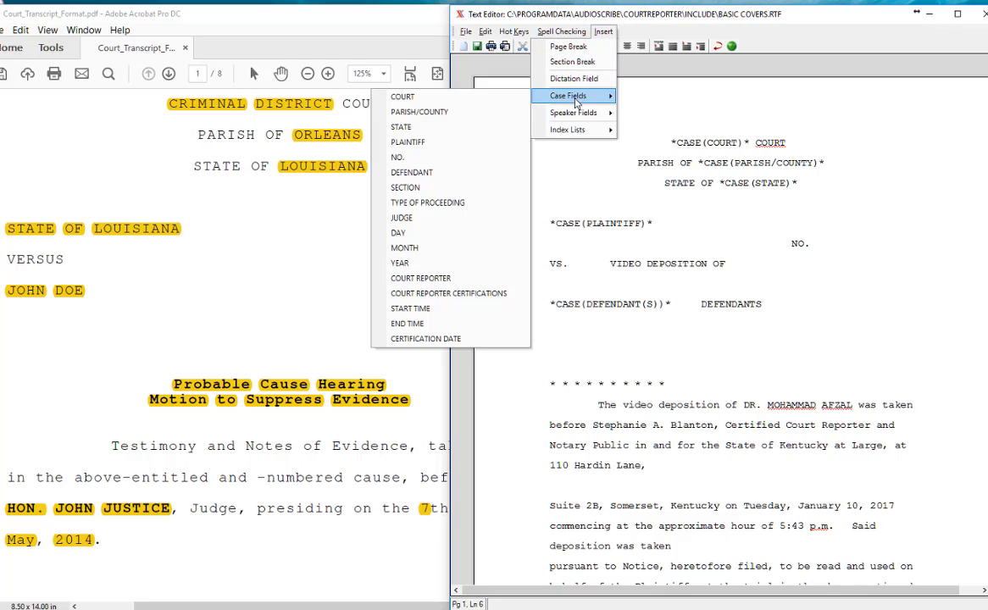
pyautogui.click(436, 157)
pyautogui.moveTo(734, 265); pyautogui.dragTo(610, 265)
pyautogui.press('Delete')
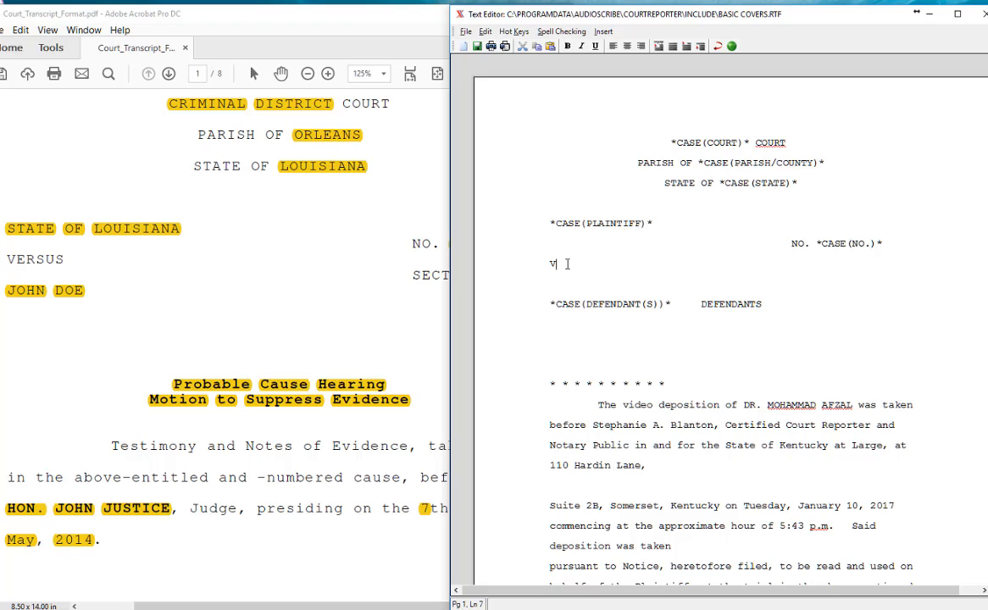
pyautogui.write('SUS')
# Replace the DEFENDANT(S) field on the cover with the DEFENDANT case field and remove the DEFENDANTS label beside it
pyautogui.moveTo(671, 303); pyautogui.dragTo(551, 302)
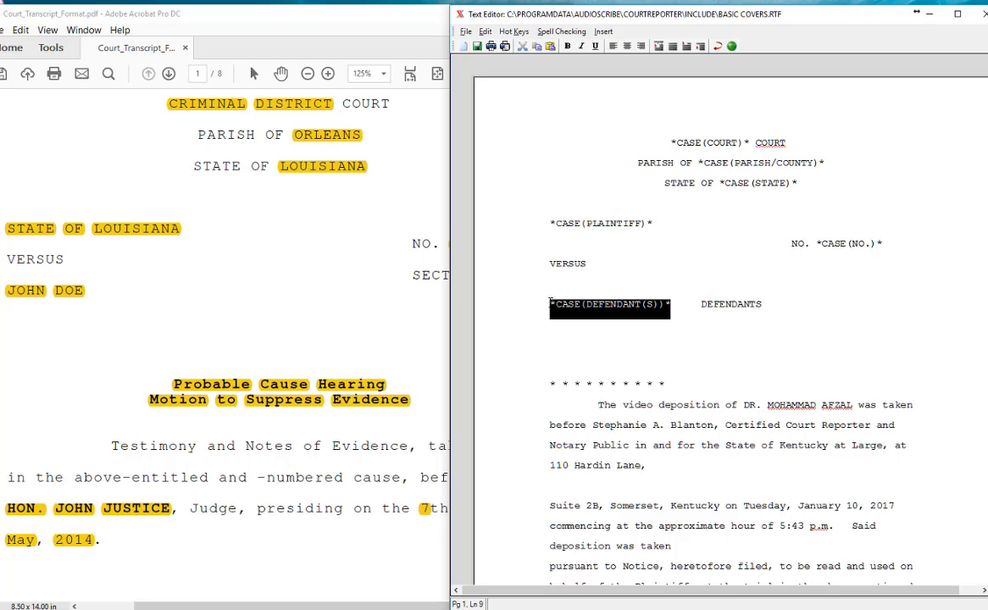
pyautogui.press('Delete')
pyautogui.press('Delete')
pyautogui.press('Delete')
pyautogui.press('Delete')
pyautogui.press('Delete')
pyautogui.press('Delete')
pyautogui.press('Delete')
pyautogui.press('Delete')
pyautogui.press('Delete')
pyautogui.press('Delete')
pyautogui.press('Delete')
pyautogui.press('Delete')
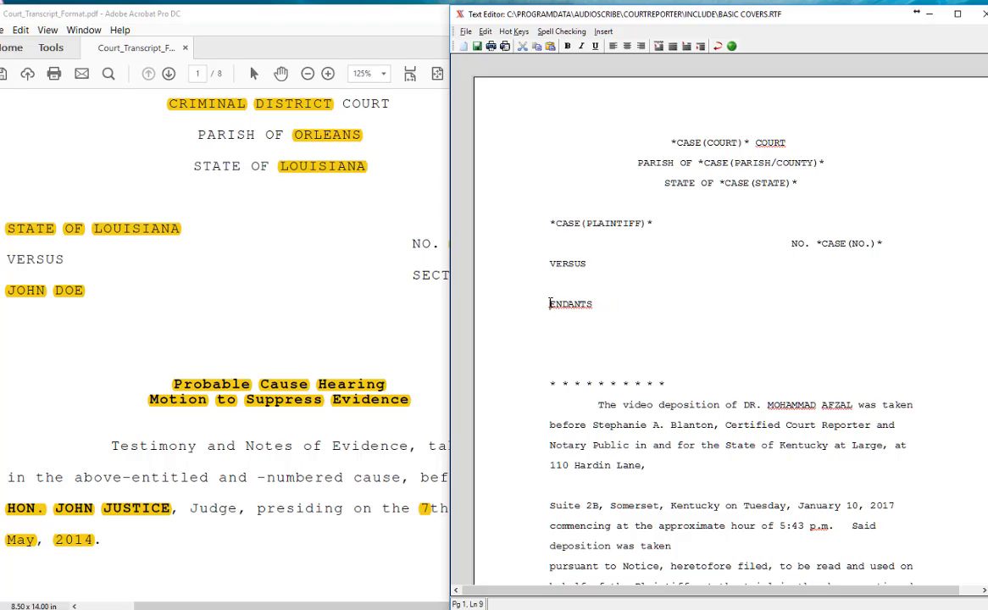
pyautogui.press('Delete')
pyautogui.press('Delete')
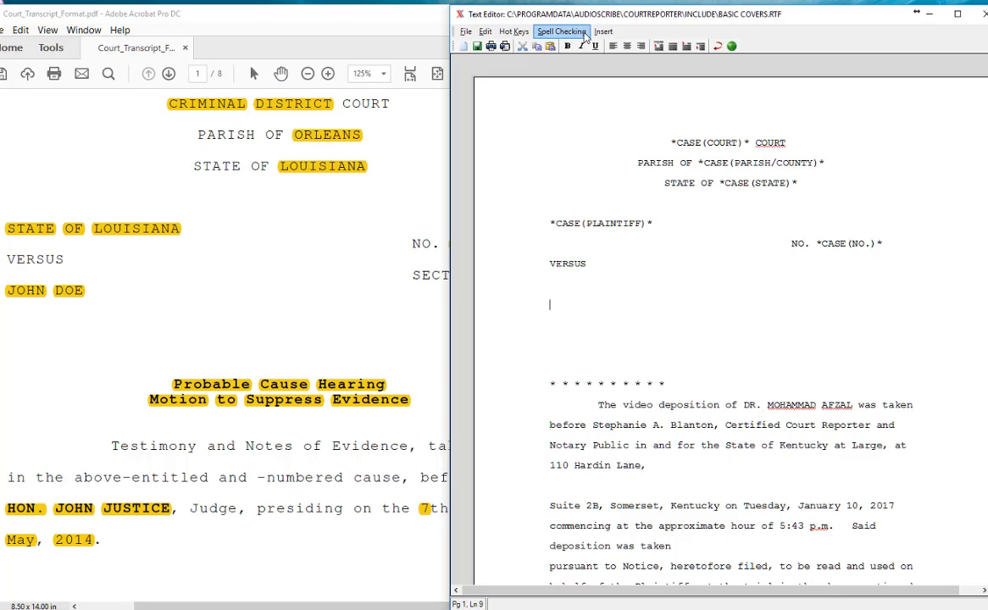
pyautogui.click(601, 31)
pyautogui.moveTo(572, 96)
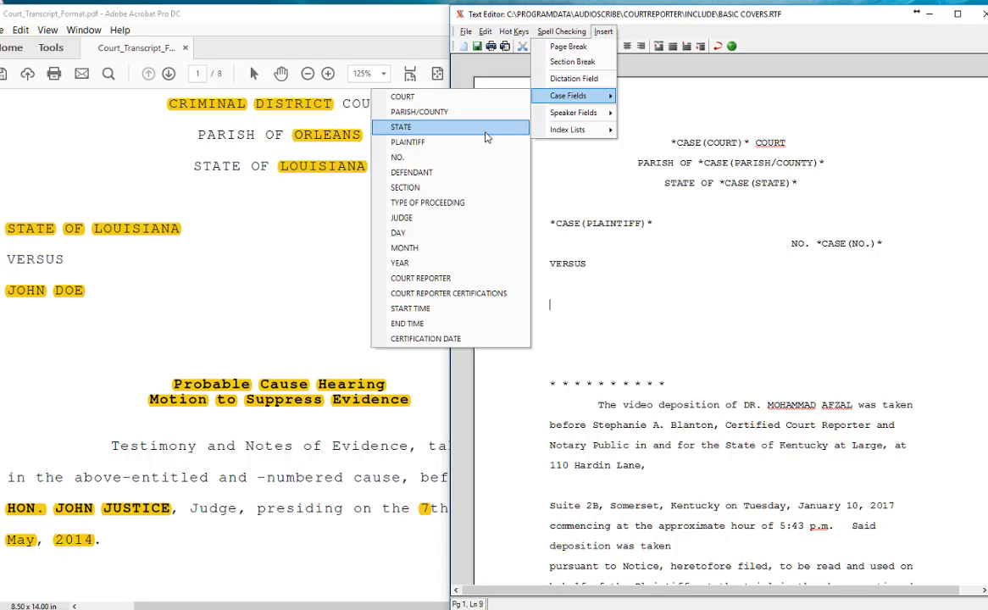
pyautogui.click(436, 175)
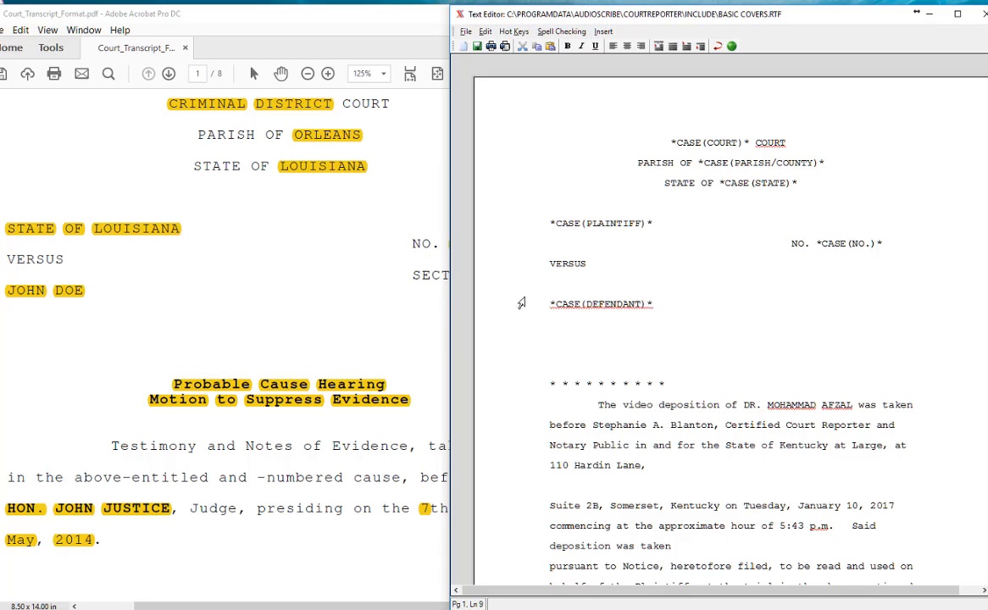
# Fill the blank line between VERSUS and the defendant with SECTION: followed by the SECTION case field, set toward the right
pyautogui.click(395, 280)
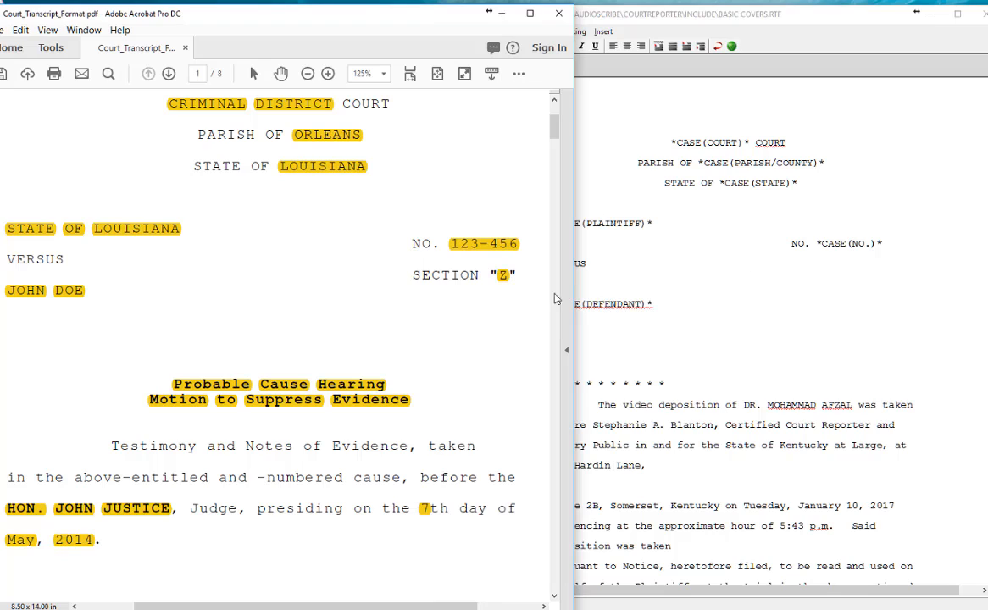
pyautogui.click(674, 283)
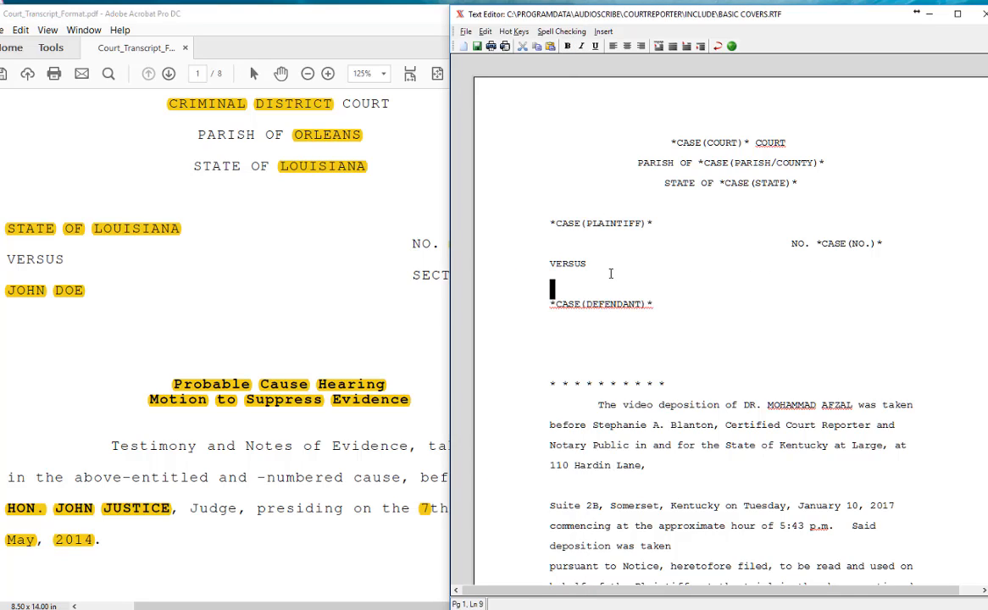
pyautogui.click(557, 277)
pyautogui.click(606, 262)
pyautogui.click(543, 290)
pyautogui.click(561, 281)
pyautogui.write('SECTION:')
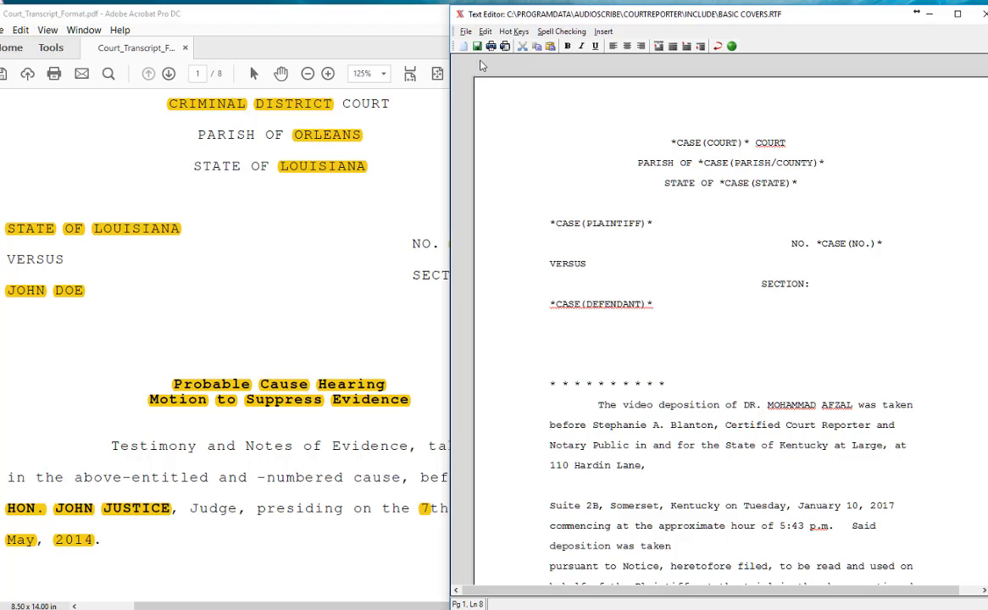
pyautogui.click(604, 32)
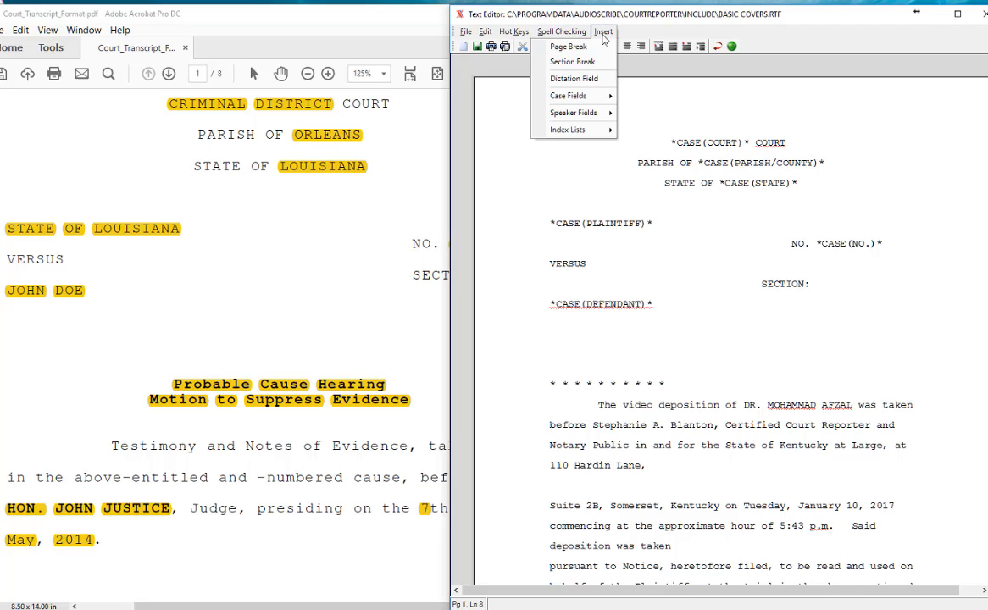
pyautogui.moveTo(579, 98)
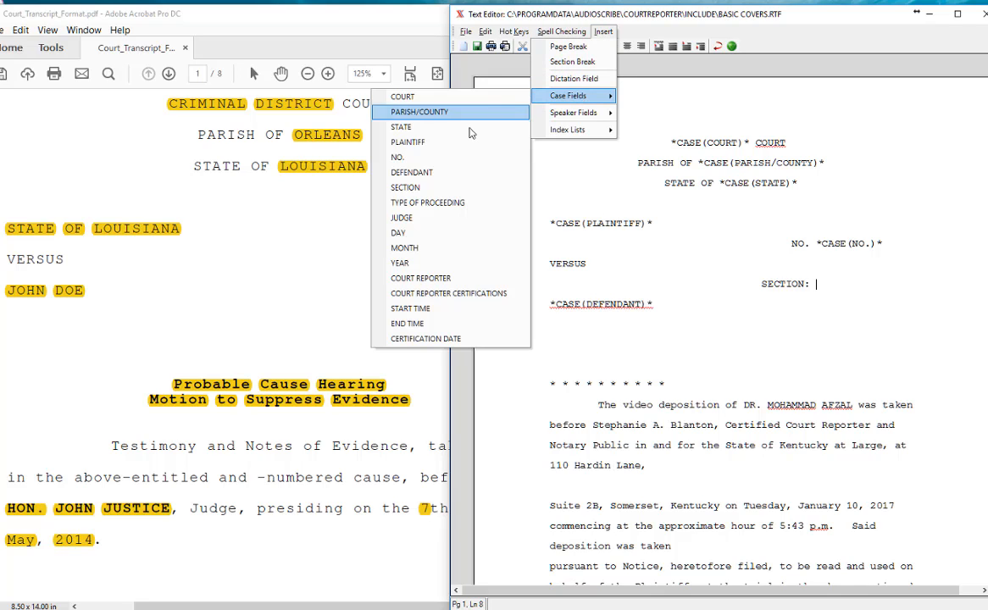
pyautogui.click(428, 189)
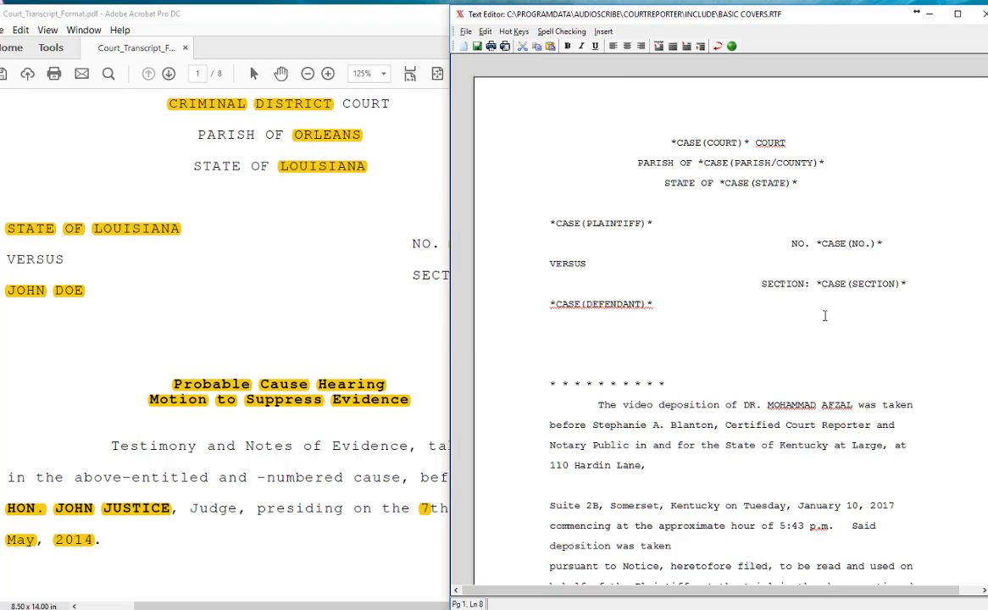
# Insert the TYPE OF PROCEEDING case field on the line two below the defendant
pyautogui.click(588, 341)
pyautogui.click(603, 31)
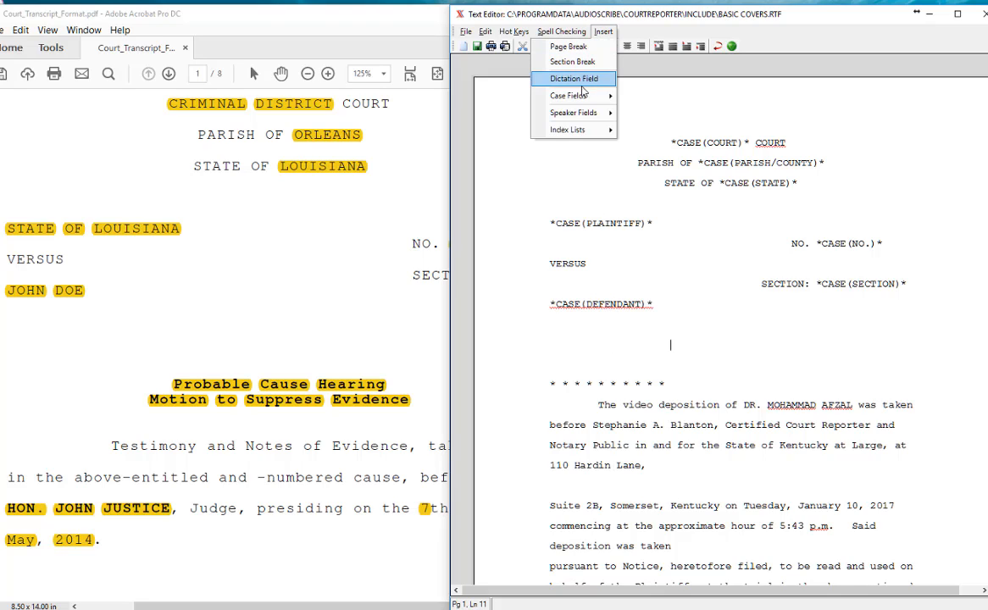
pyautogui.moveTo(583, 95)
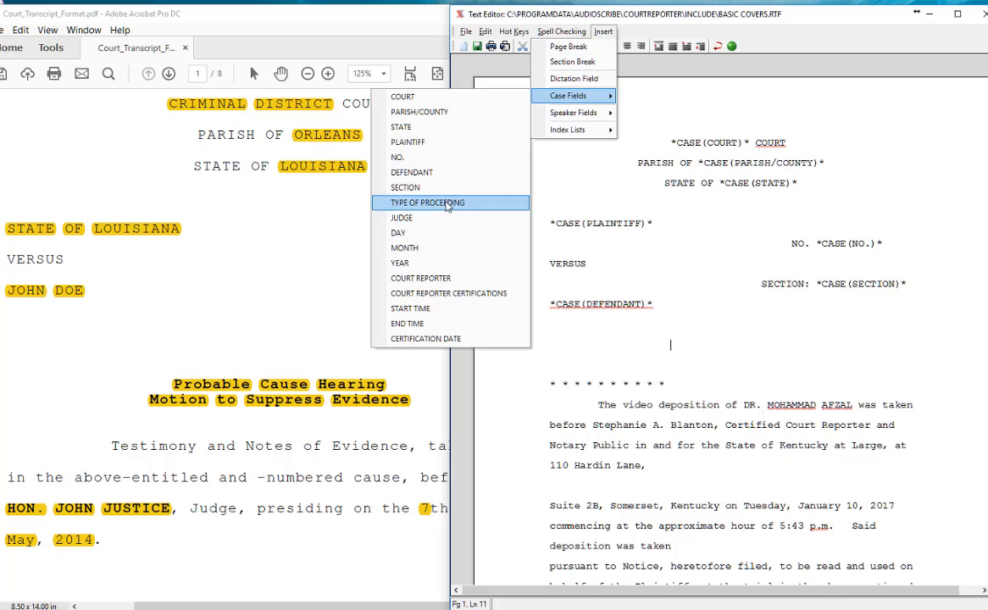
pyautogui.click(447, 204)
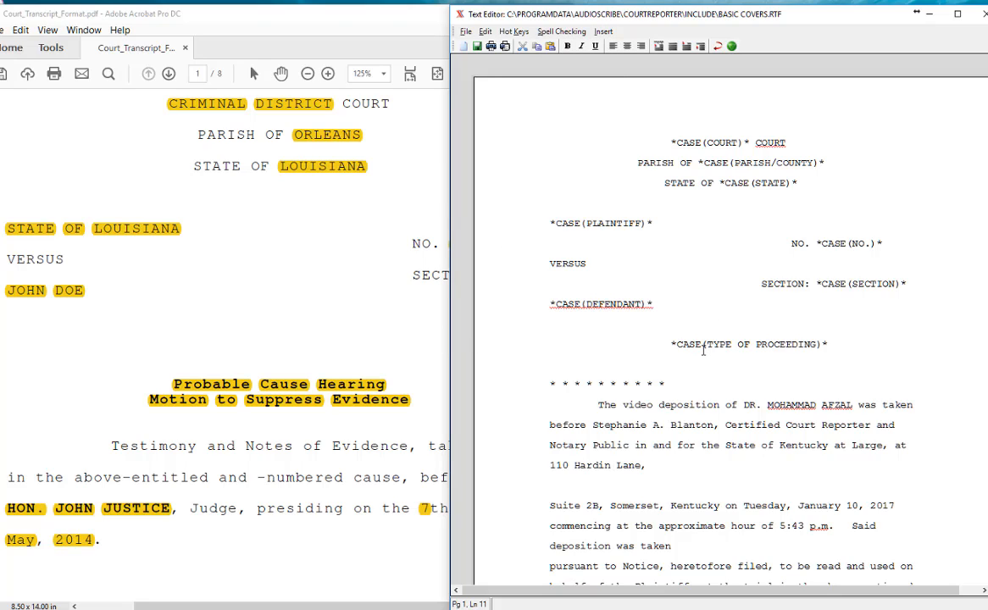
# Delete the row of asterisks below the type of proceeding and the blank line above the testimony paragraph
pyautogui.hotkey('shift', 'Home')
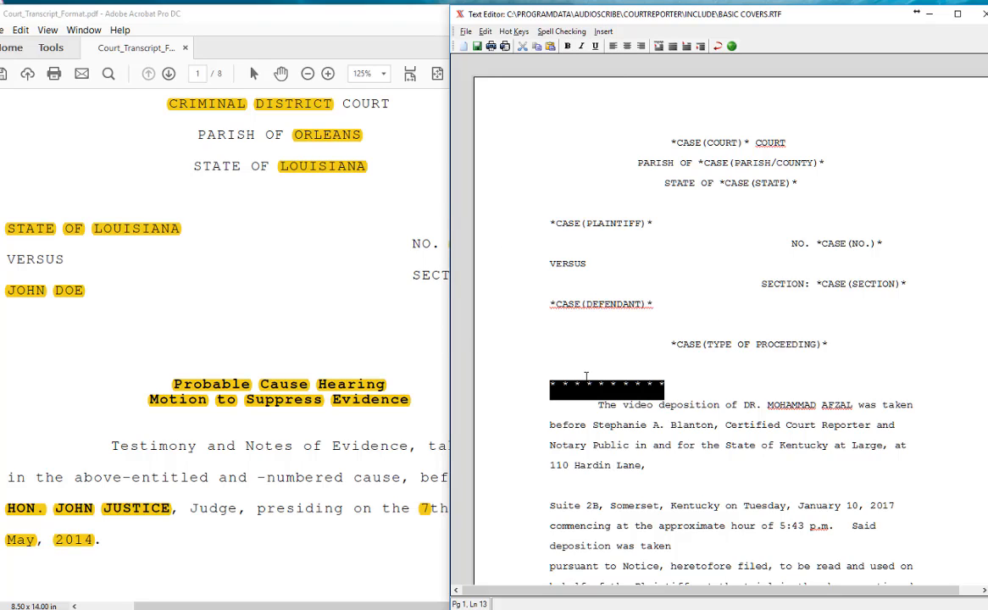
pyautogui.press('Delete')
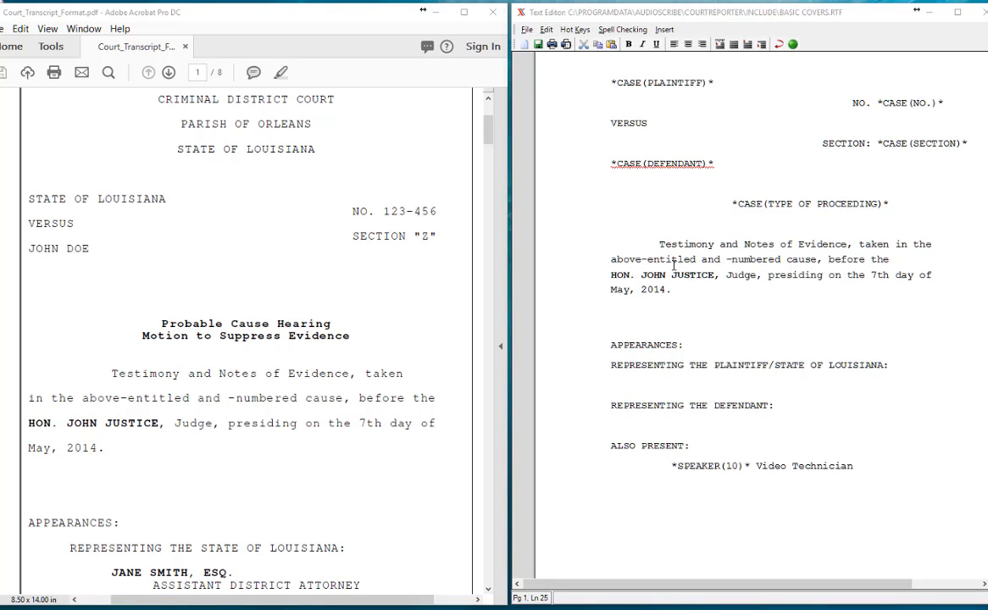
pyautogui.click(768, 221)
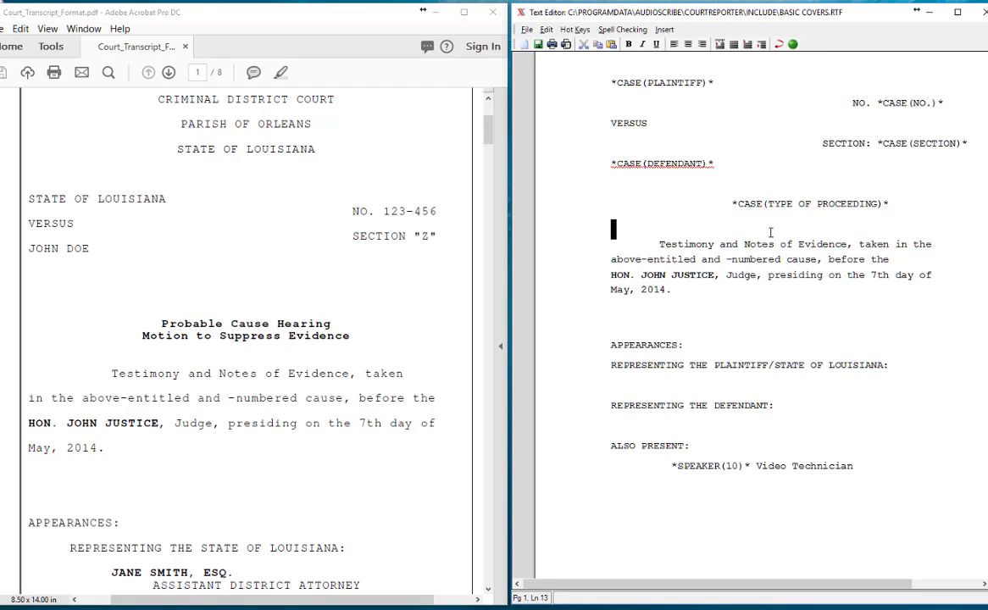
pyautogui.press('BackSpace')
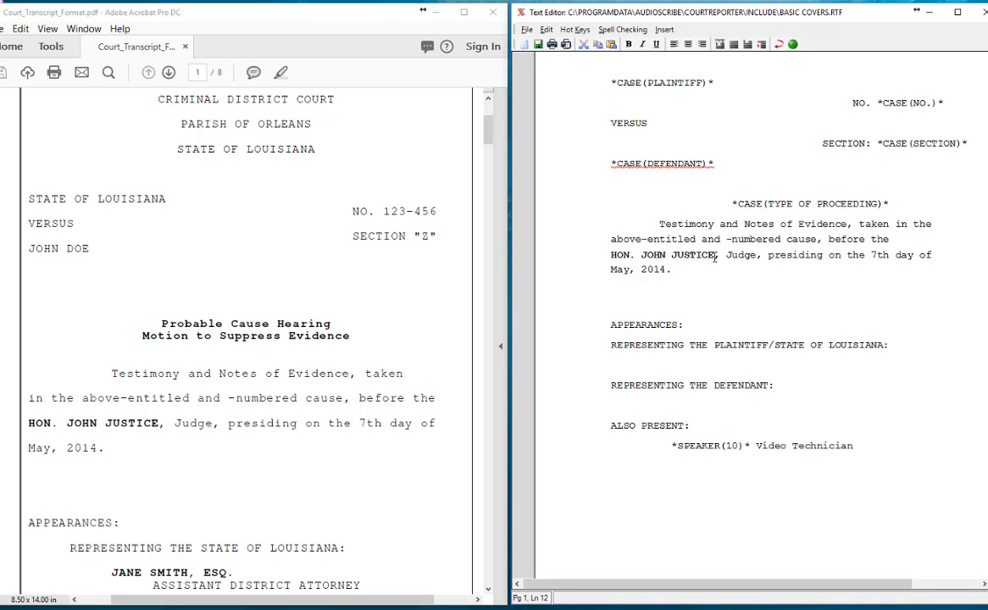
# Replace the judge's name after HON. in the testimony paragraph with the JUDGE case field
pyautogui.moveTo(715, 255); pyautogui.dragTo(642, 255)
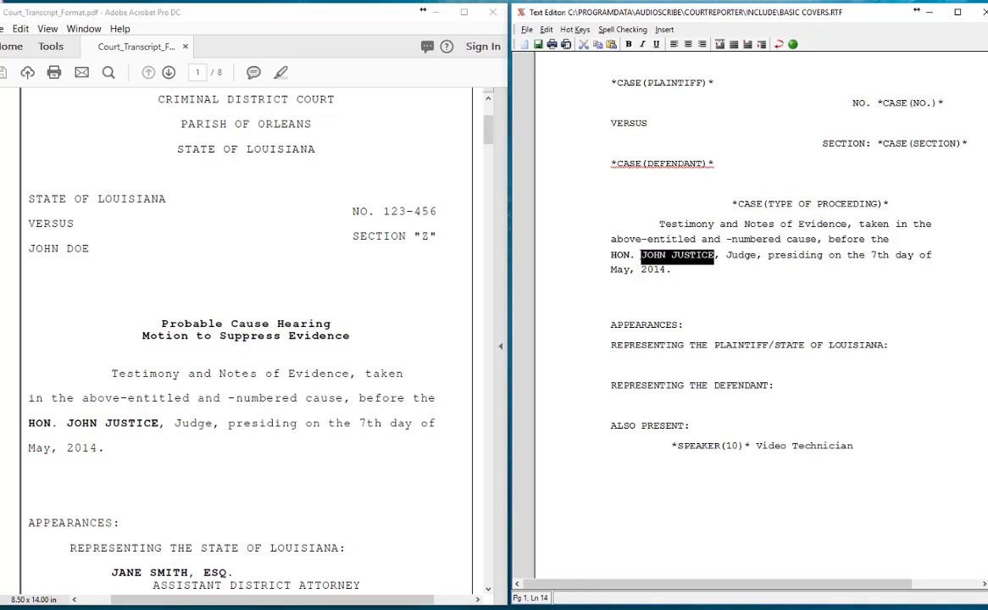
pyautogui.press('BackSpace')
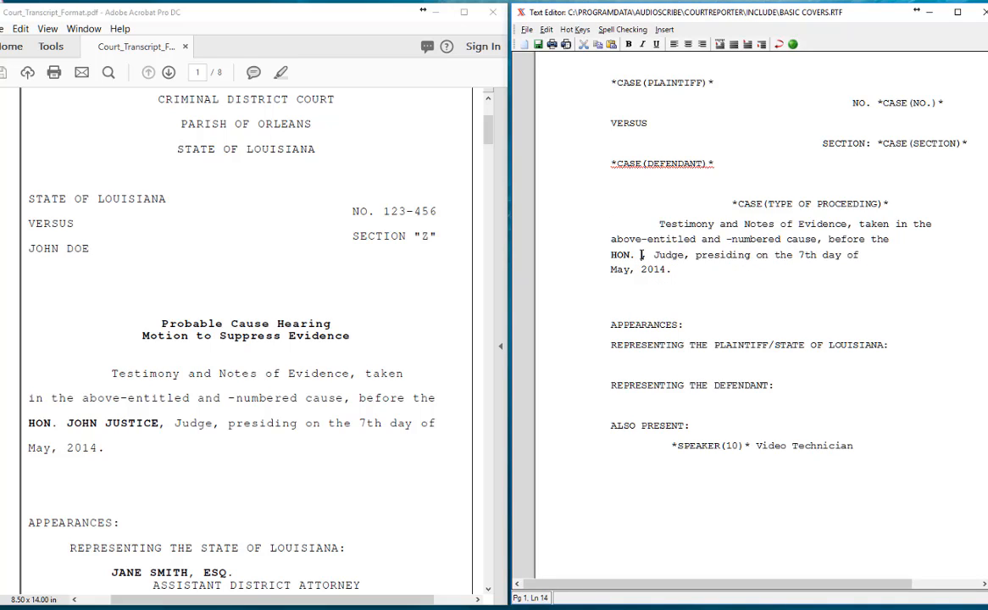
pyautogui.click(665, 33)
pyautogui.moveTo(631, 94)
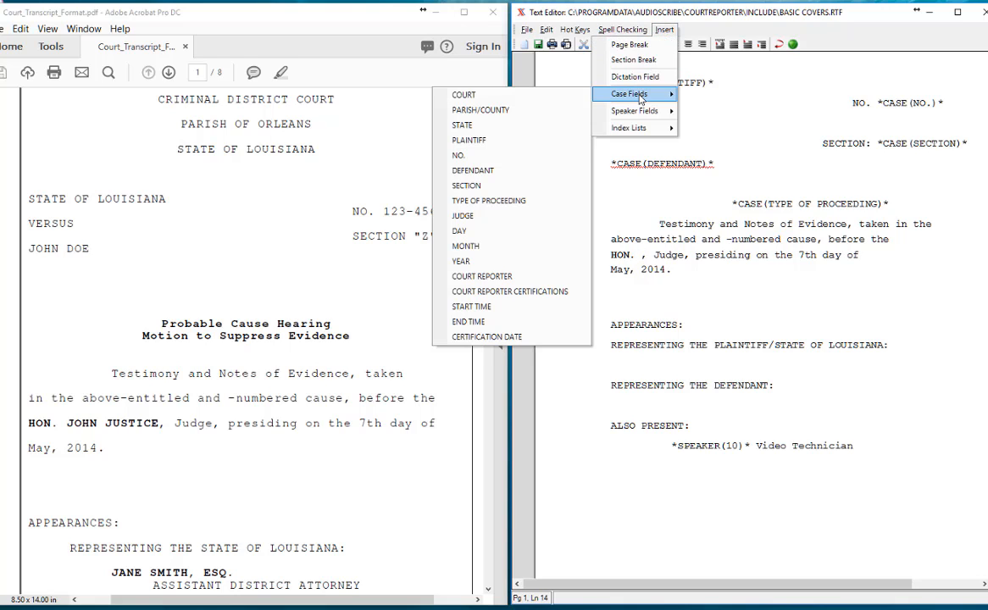
pyautogui.click(552, 219)
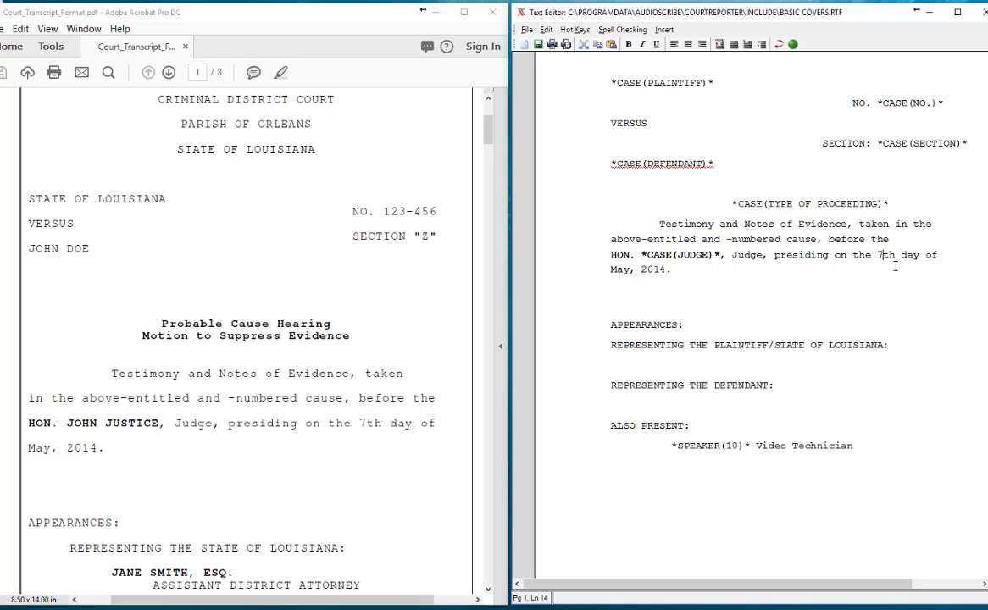
# Replace the 7 before "th day of" with the DAY case field
pyautogui.press('BackSpace')
pyautogui.click(664, 30)
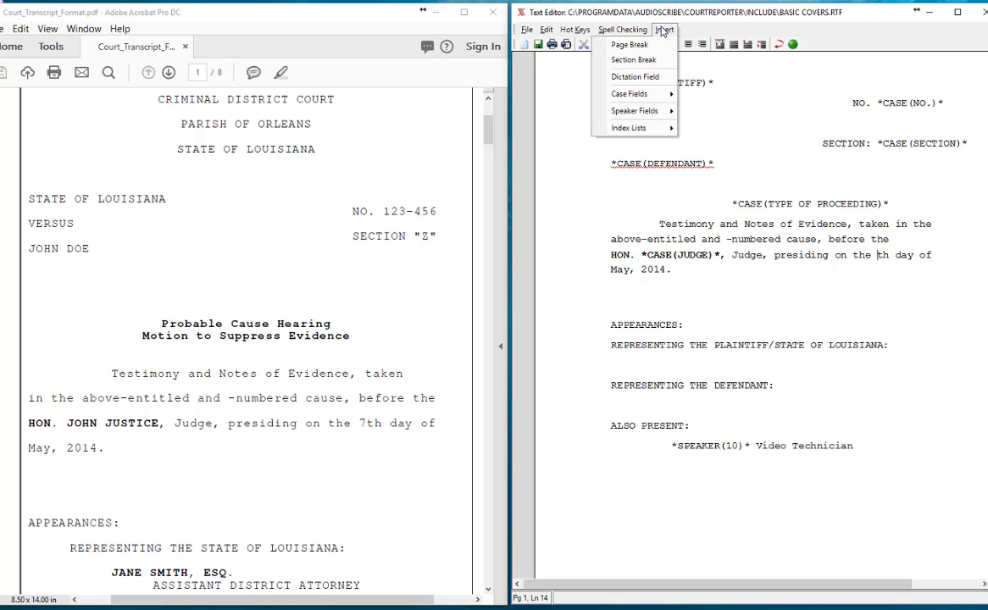
pyautogui.moveTo(657, 94)
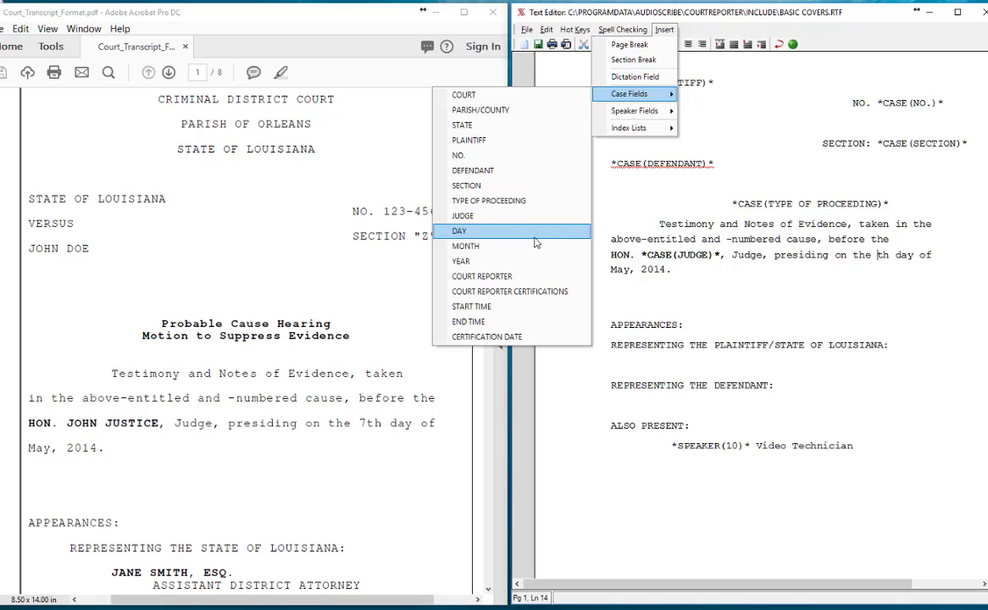
pyautogui.click(502, 231)
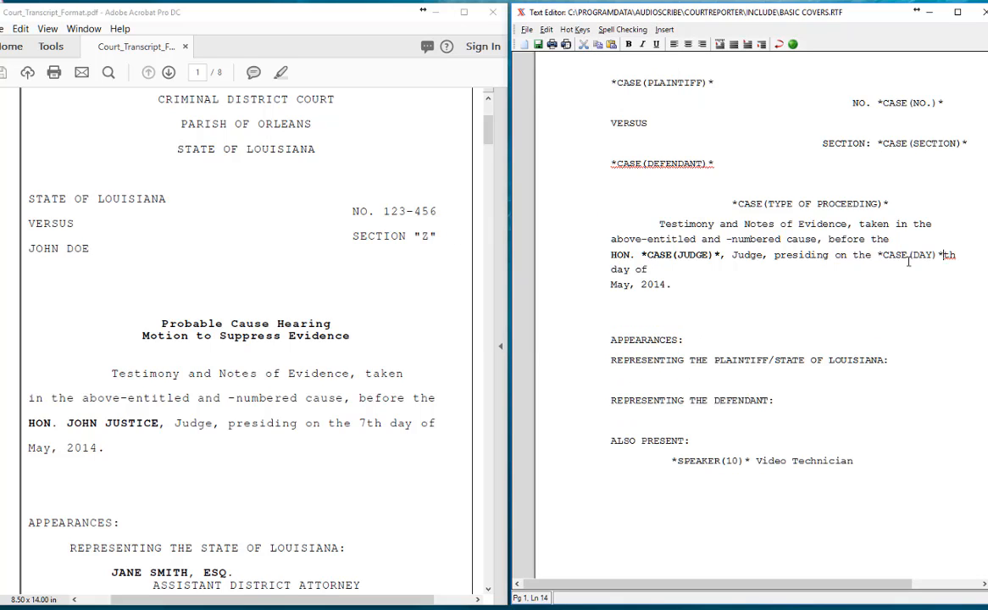
# Join the month and year to the "day of" line and replace May with the MONTH case field
pyautogui.click(672, 269)
pyautogui.press('Delete')
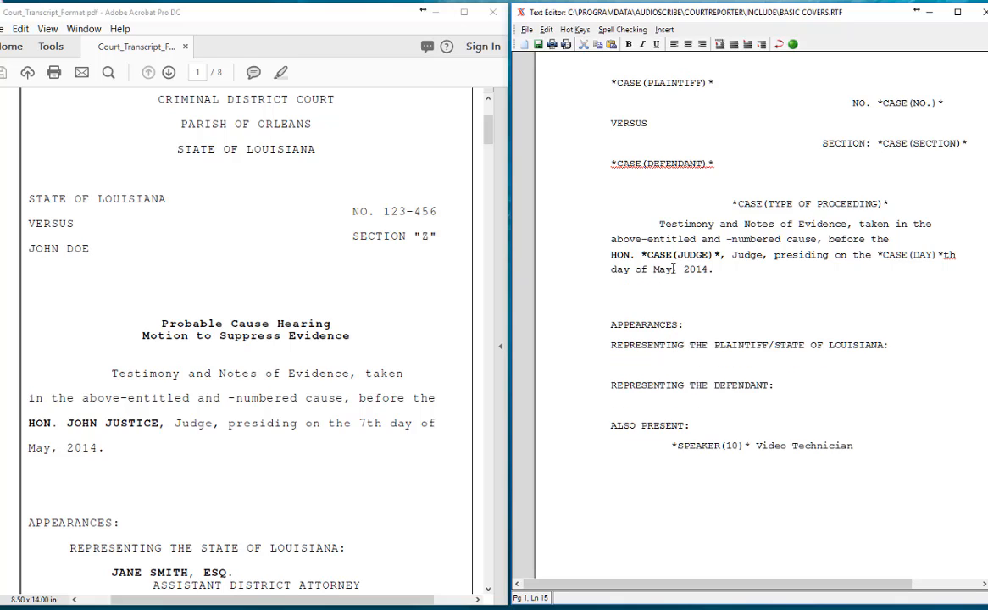
pyautogui.moveTo(674, 269); pyautogui.dragTo(655, 270)
pyautogui.press('Delete')
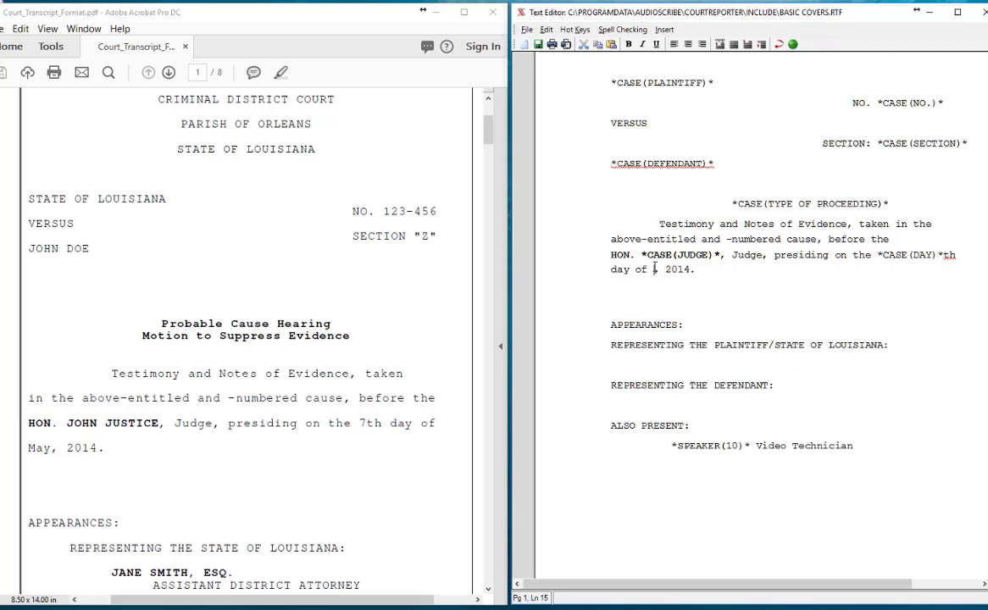
pyautogui.click(666, 31)
pyautogui.moveTo(602, 94)
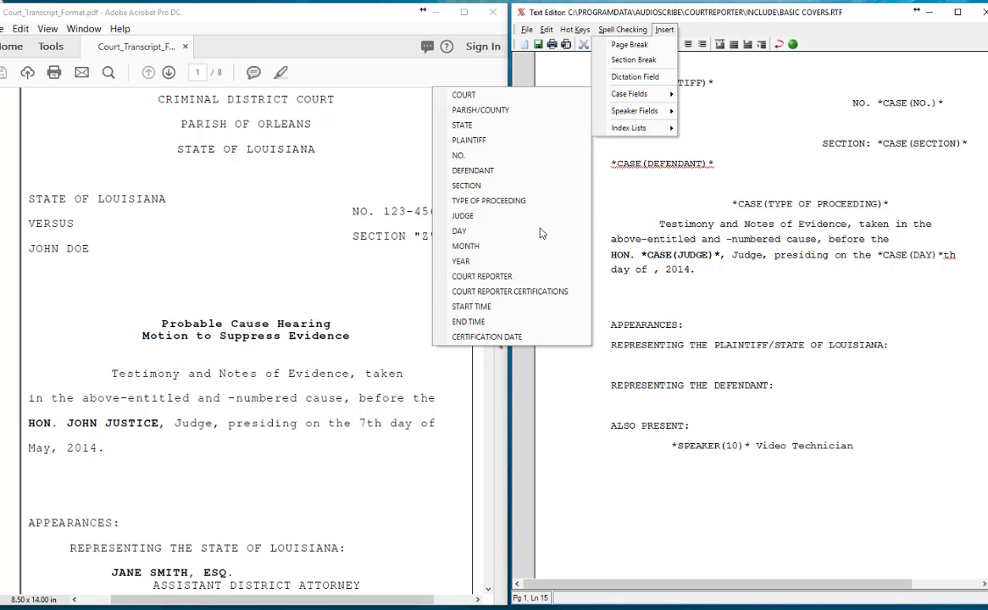
pyautogui.click(488, 246)
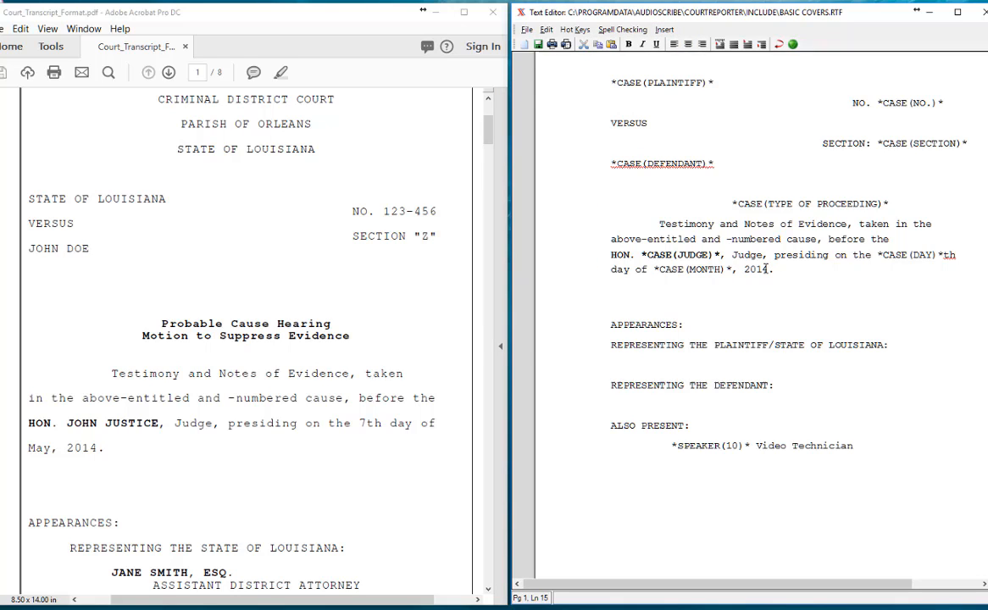
# Remove the year 2014 after the MONTH case field and start inserting a field in its place
pyautogui.press('BackSpace')
pyautogui.press('BackSpace')
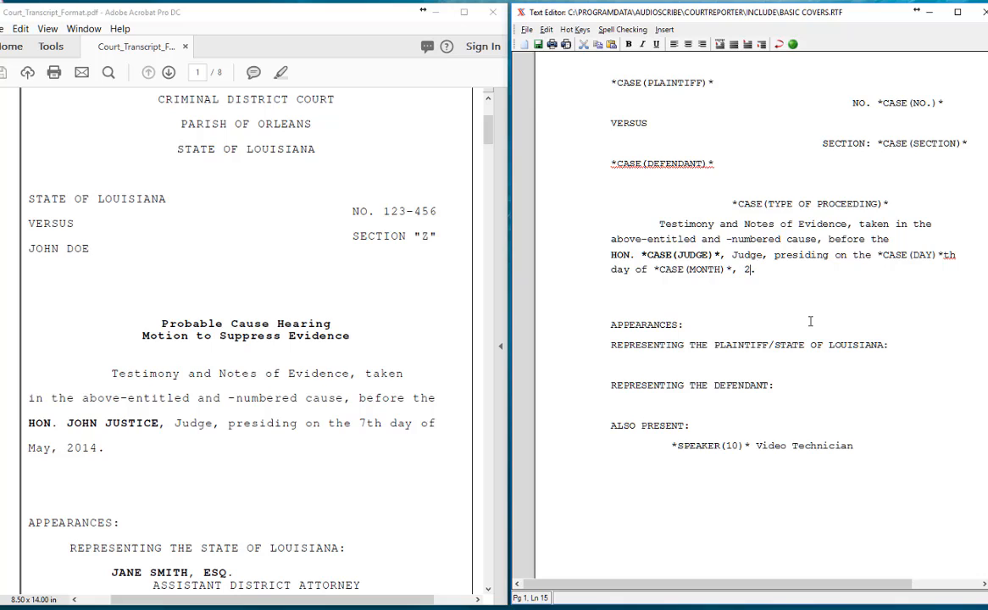
pyautogui.click(669, 31)
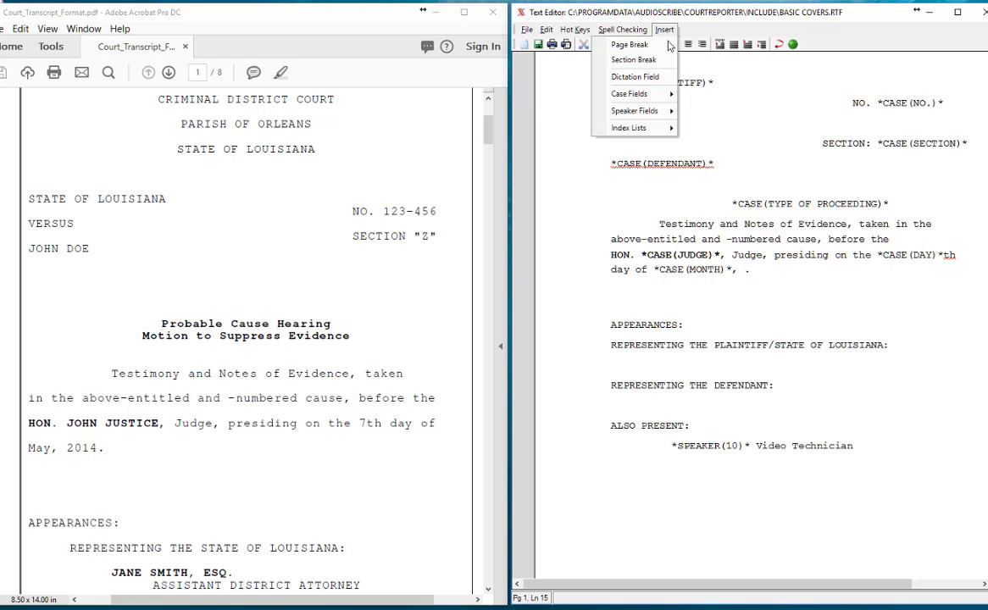
# Insert the YEAR case field after the comma following the month field in the testimony paragraph
pyautogui.moveTo(631, 93)
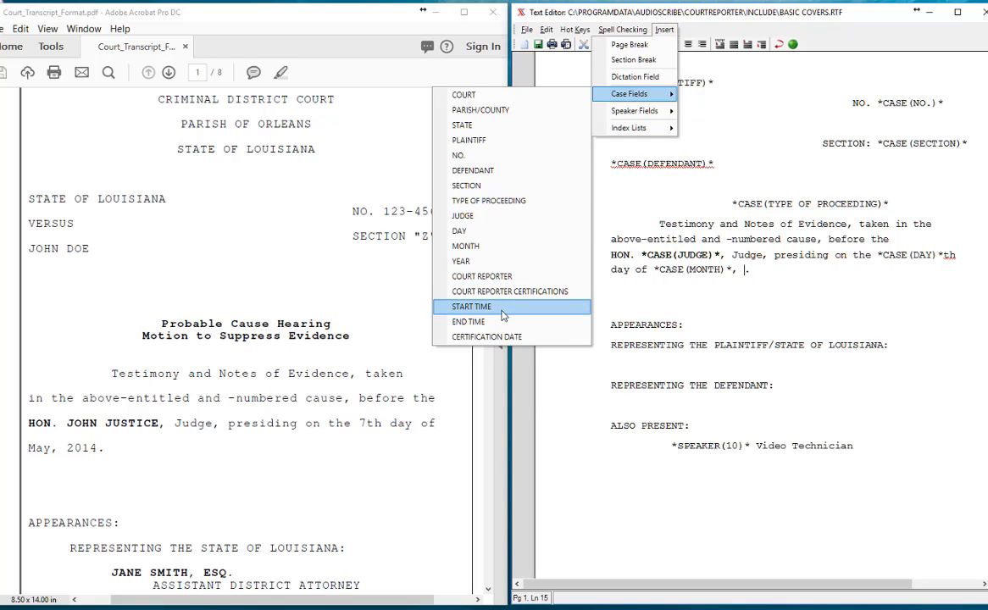
pyautogui.click(487, 262)
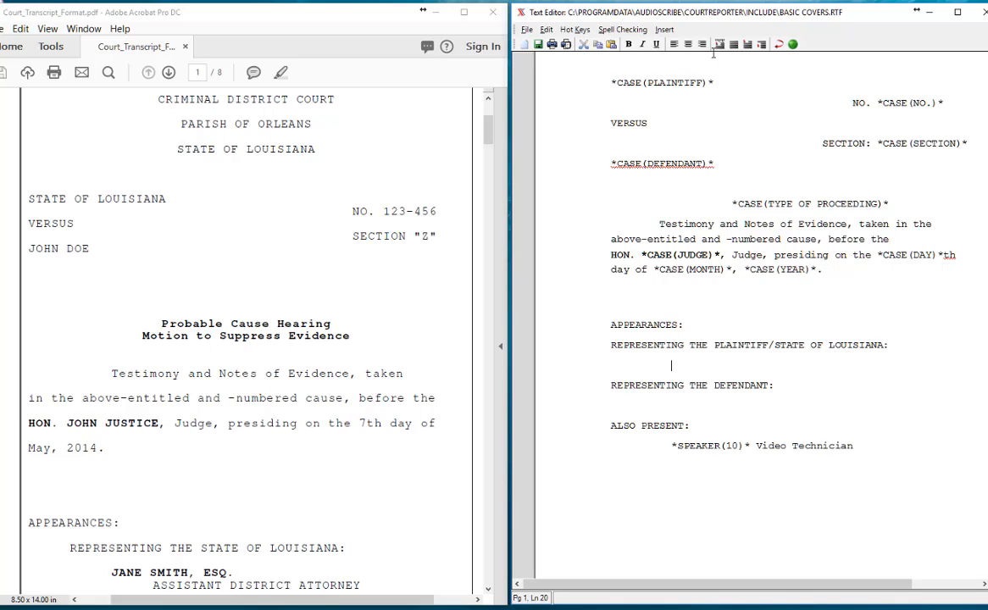
# Set a 1-inch left indent for the line under the plaintiff/State of Louisiana representation heading and insert the Speaker 2 Info field there
pyautogui.click(720, 46)
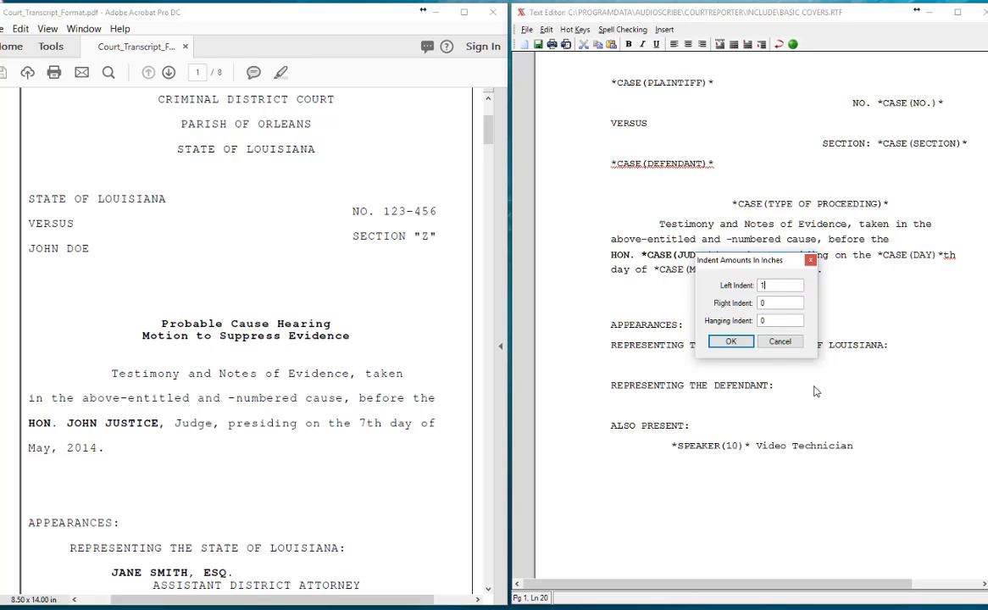
pyautogui.click(748, 343)
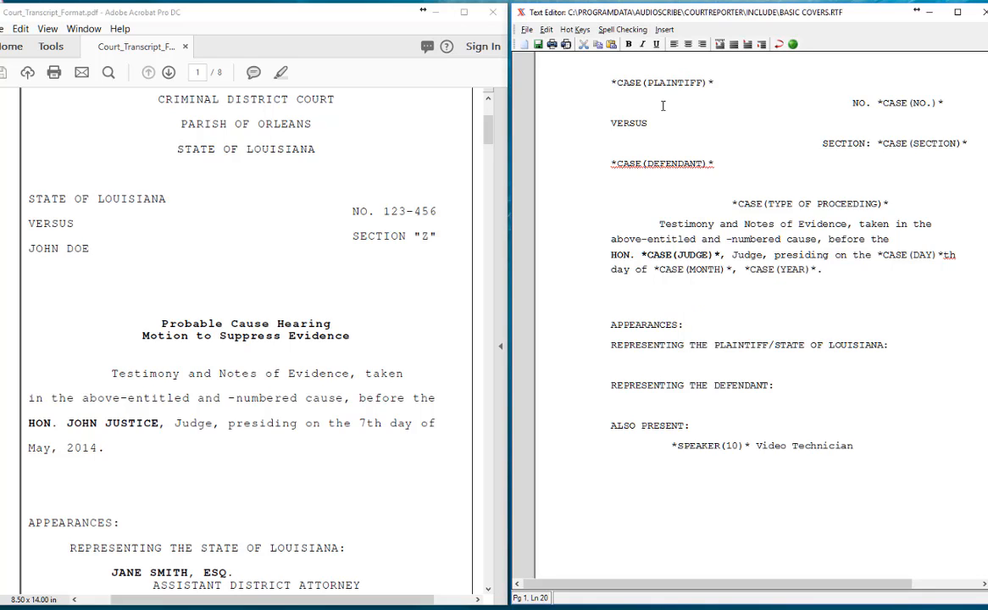
pyautogui.click(666, 31)
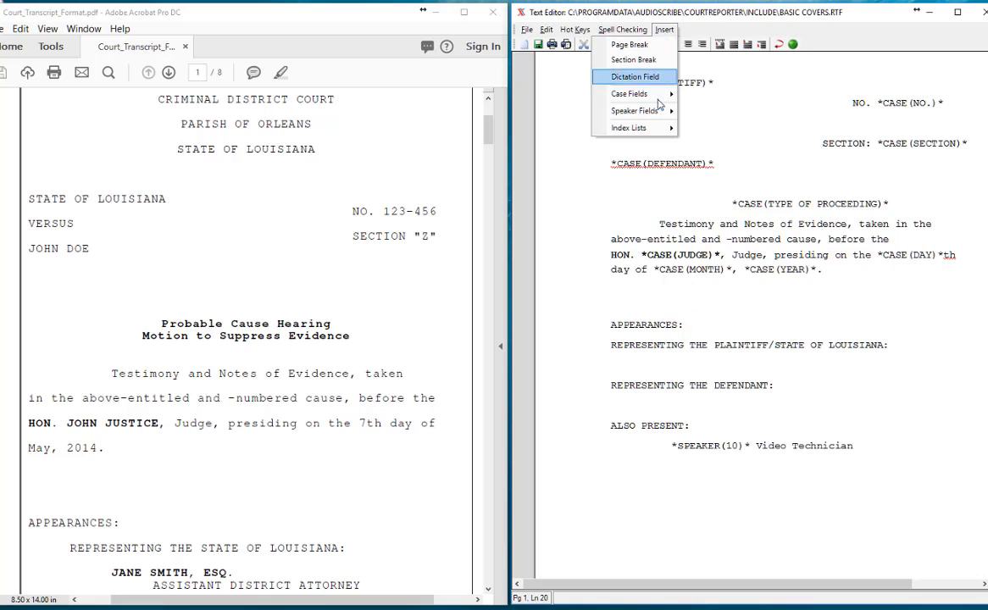
pyautogui.moveTo(657, 113)
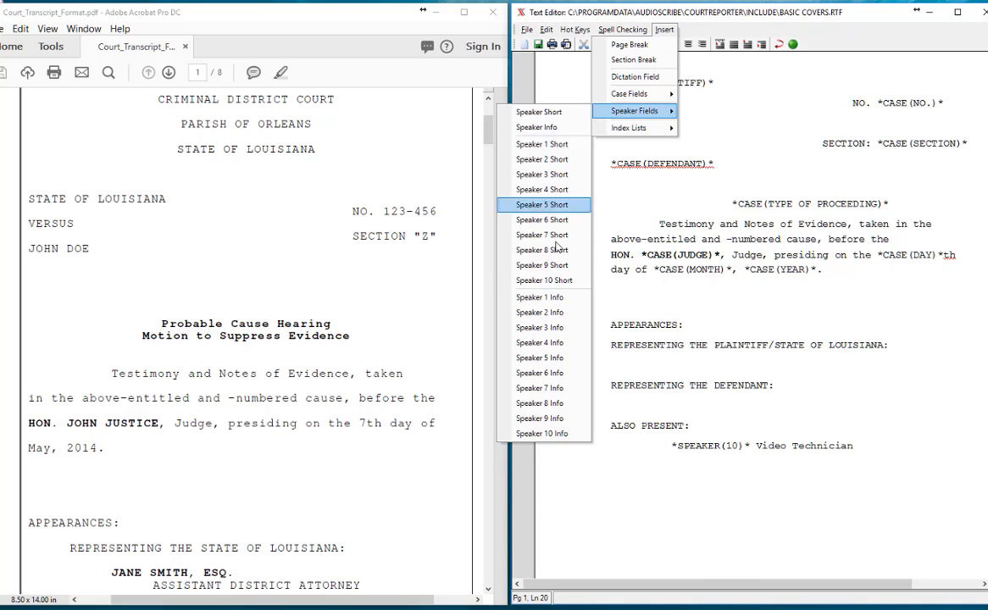
pyautogui.click(544, 313)
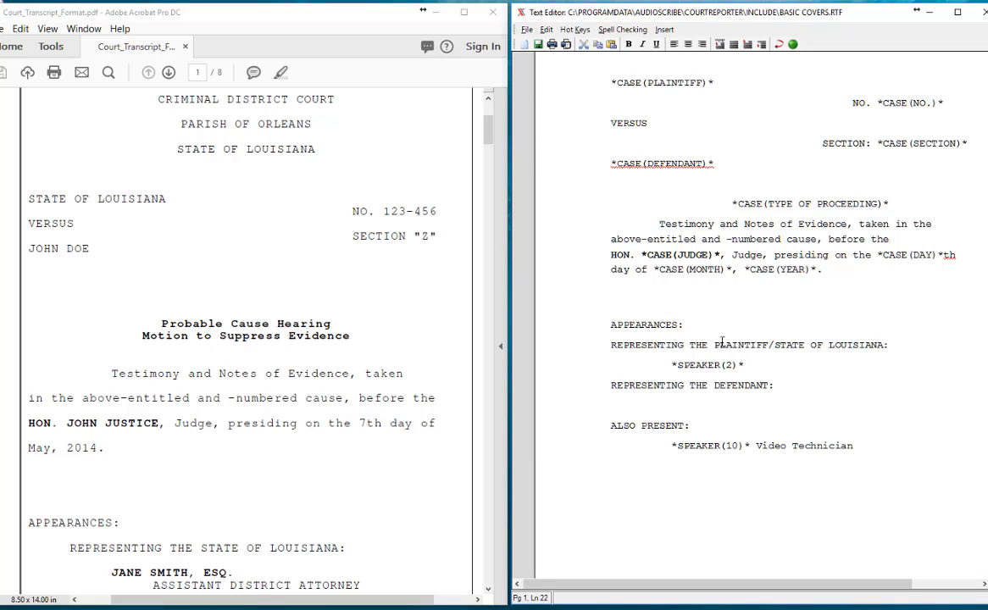
# Insert the Speaker 3 Info field under the REPRESENTING THE DEFENDANT heading
pyautogui.click(664, 29)
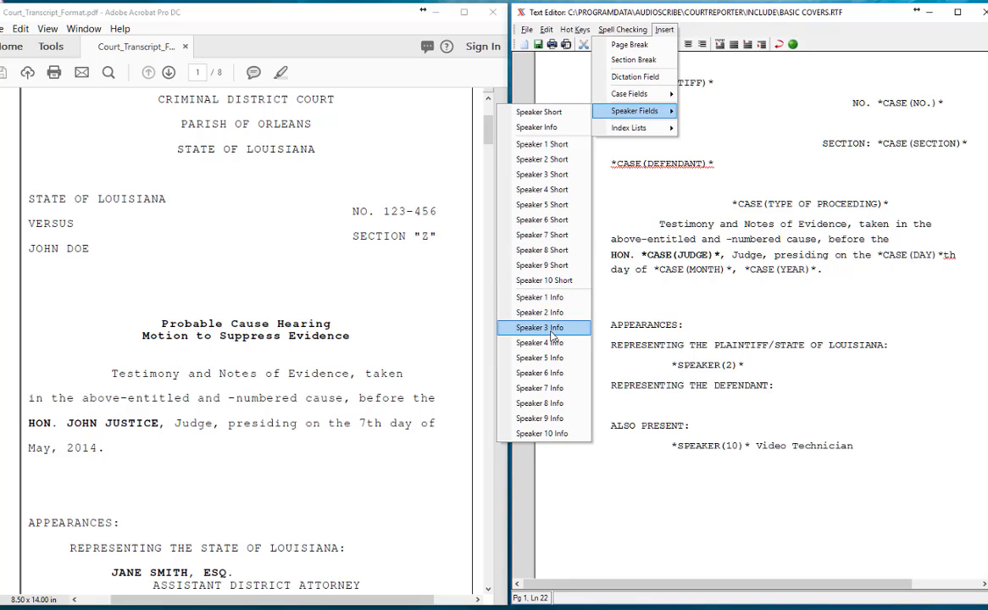
pyautogui.click(551, 328)
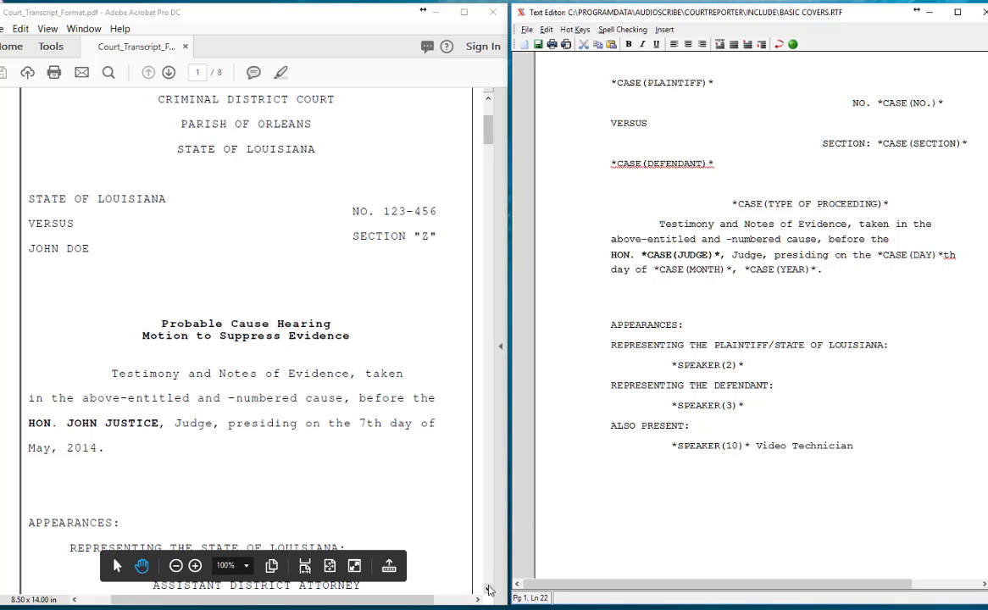
# Following the sample transcript's cover page, add a REPORTED BY: heading below the Video Technician line, with an empty line beneath it
pyautogui.moveTo(488, 591); pyautogui.dragTo(488, 590)
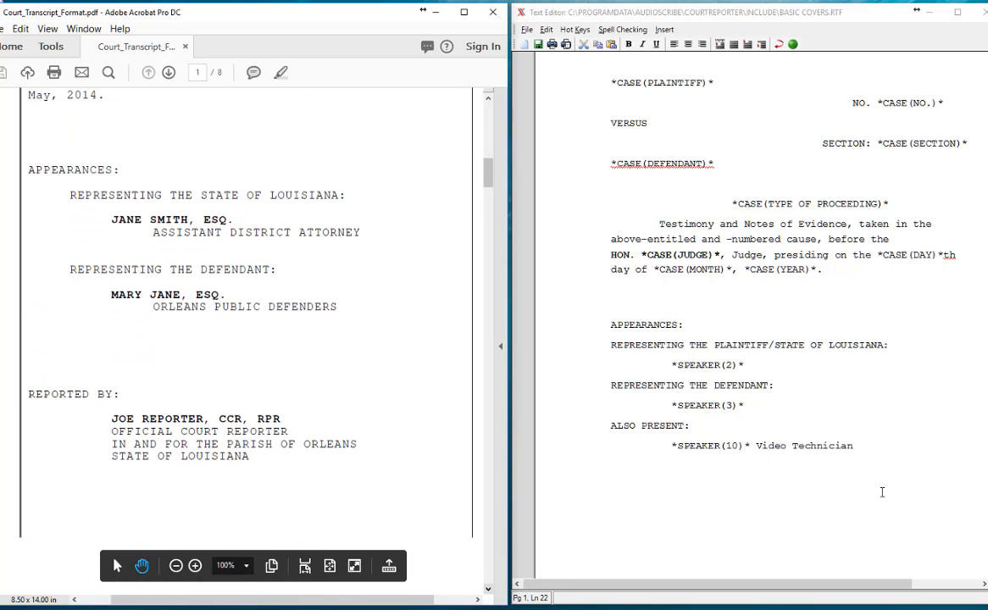
pyautogui.click(880, 443)
pyautogui.press('Return')
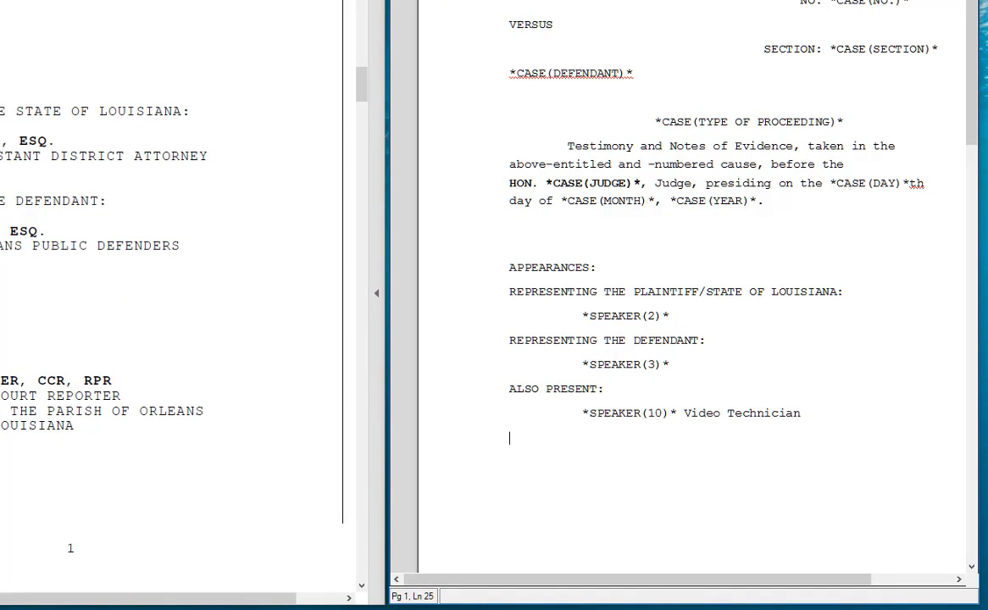
pyautogui.write('REPORTED BY')
pyautogui.write(':')
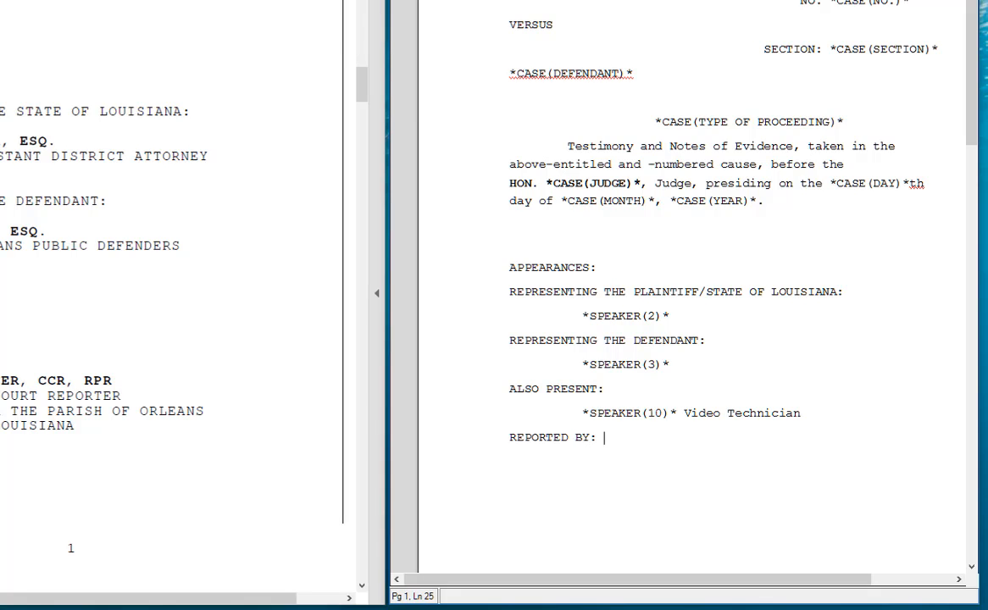
pyautogui.press('Return')
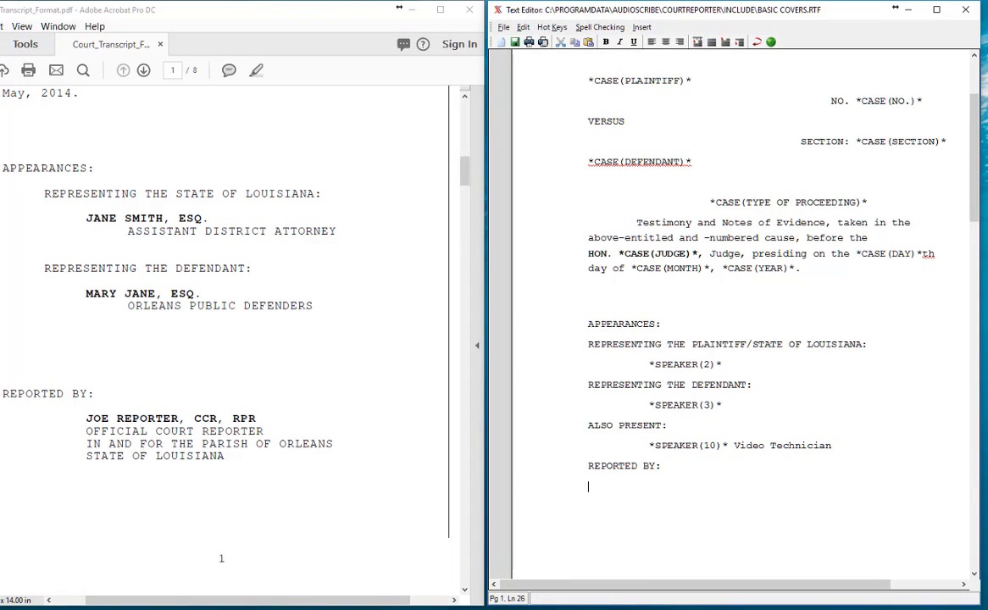
# Indent the line under REPORTED BY: and insert the COURT REPORTER case field on it
pyautogui.click(723, 47)
pyautogui.click(641, 26)
pyautogui.moveTo(606, 93)
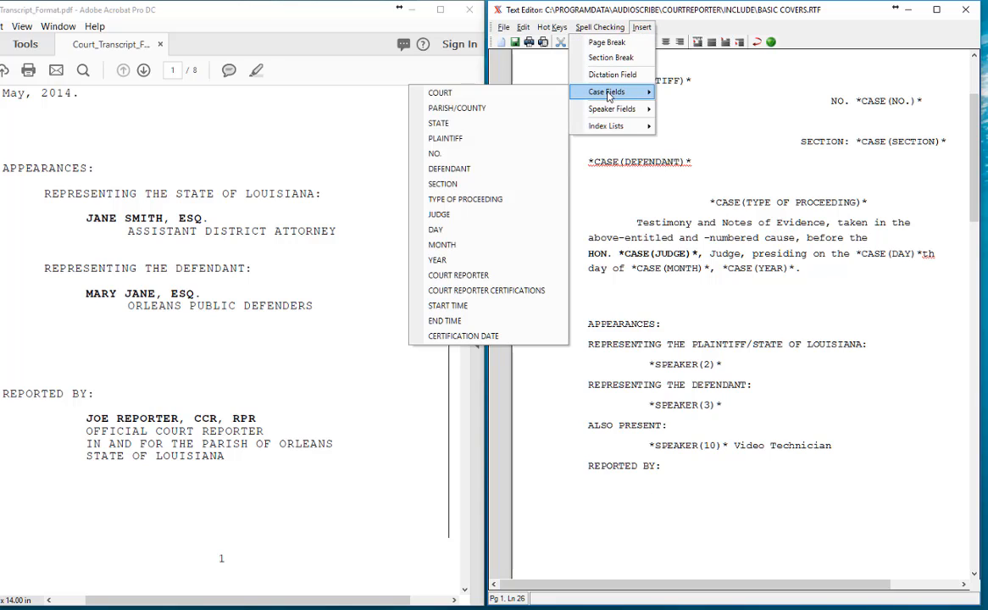
pyautogui.click(450, 277)
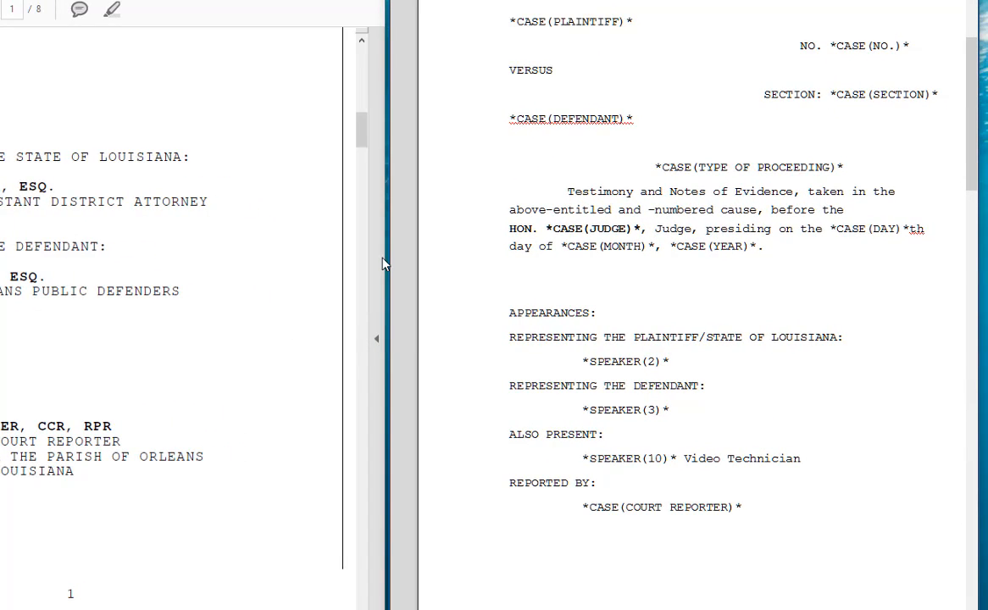
# Insert the COURT REPORTER CERTIFICATIONS case field on a new line below the court reporter field
pyautogui.press('Return')
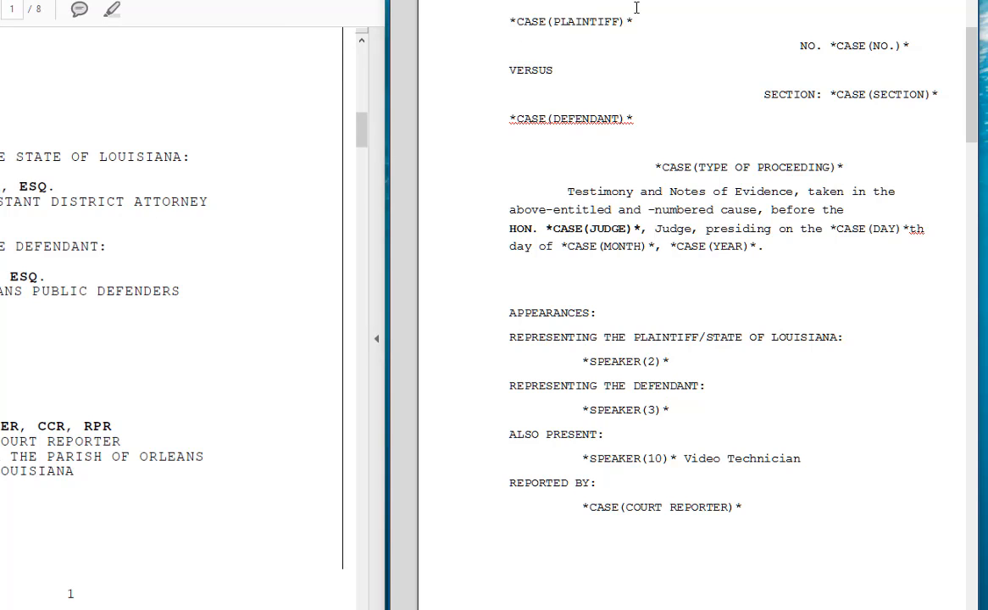
pyautogui.click(543, 2)
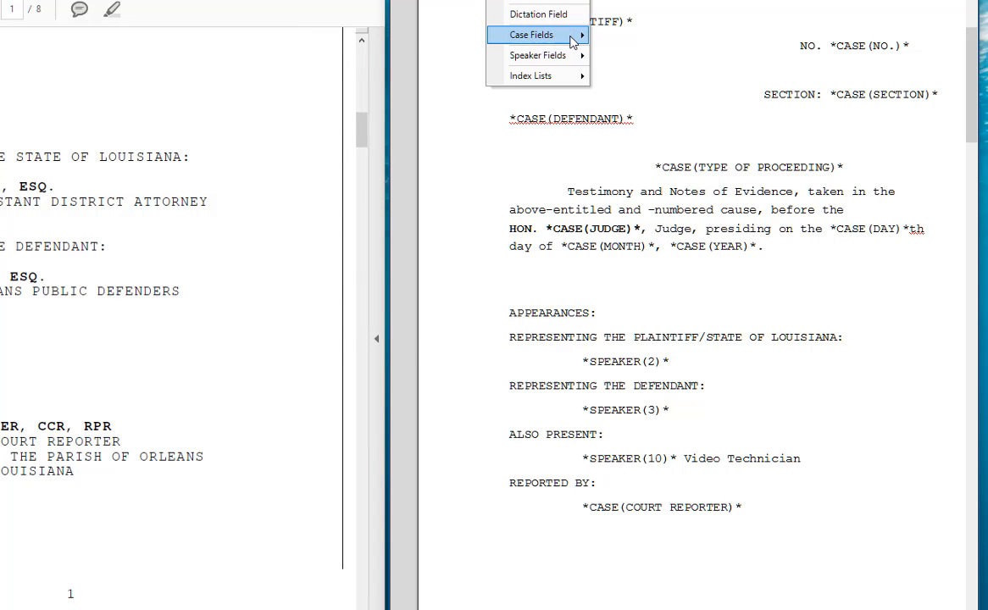
pyautogui.moveTo(571, 41)
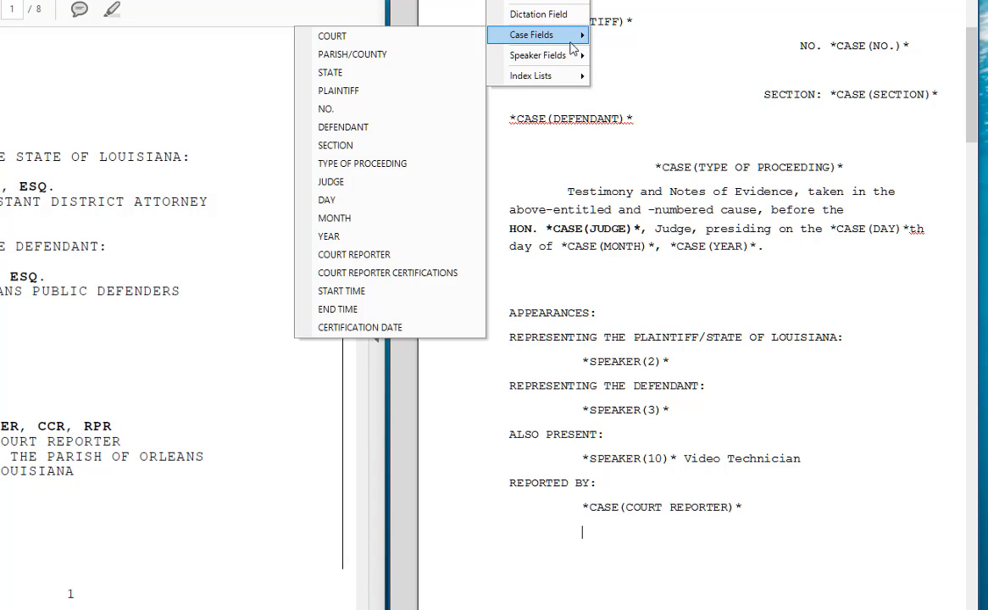
pyautogui.click(347, 273)
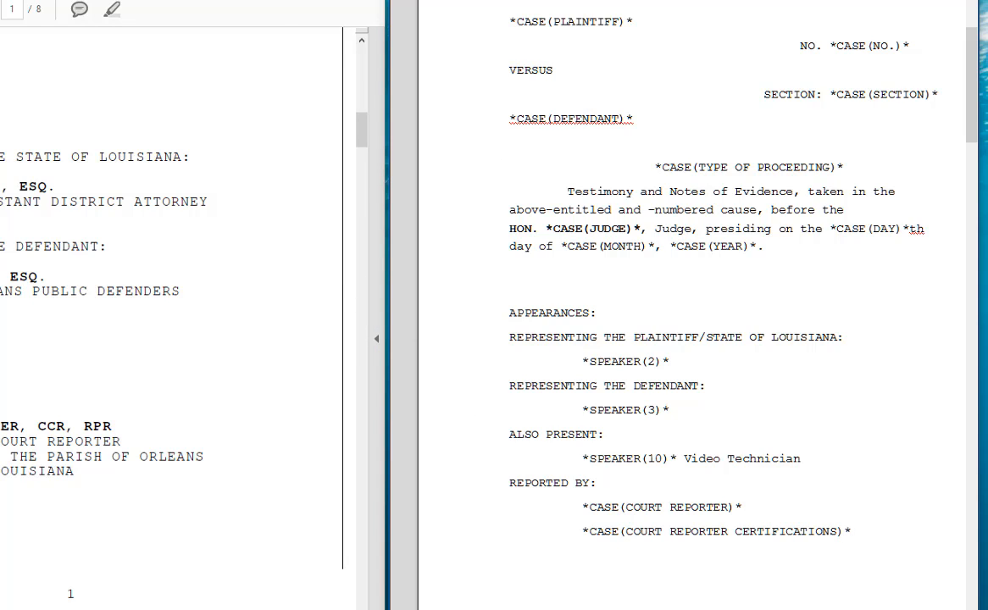
# Single-space the court reporter and court reporter certifications field lines under REPORTED BY:
pyautogui.moveTo(863, 531); pyautogui.dragTo(576, 503)
pyautogui.click(576, 503)
pyautogui.moveTo(862, 532); pyautogui.dragTo(583, 507)
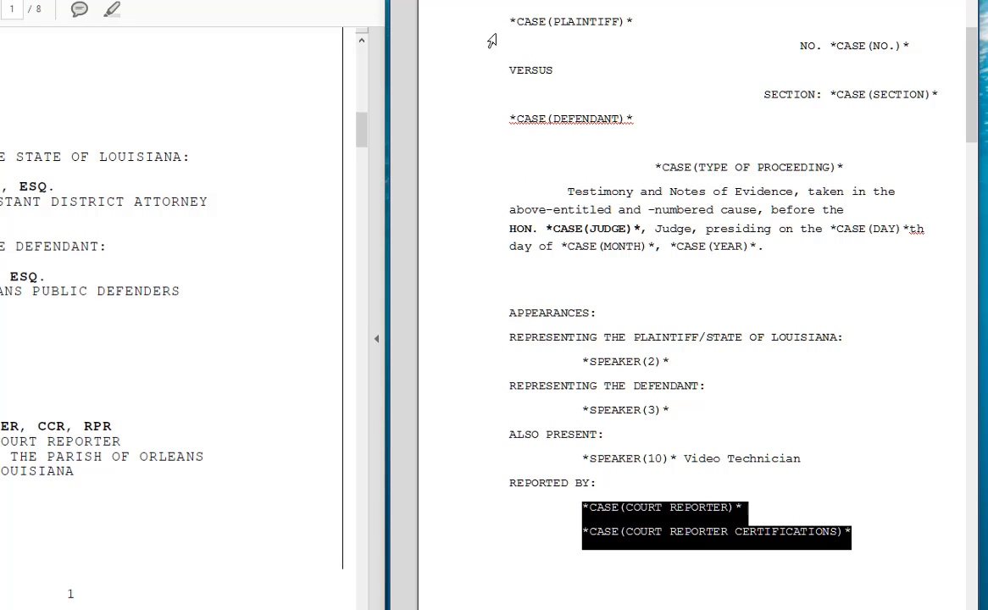
pyautogui.click(433, 0)
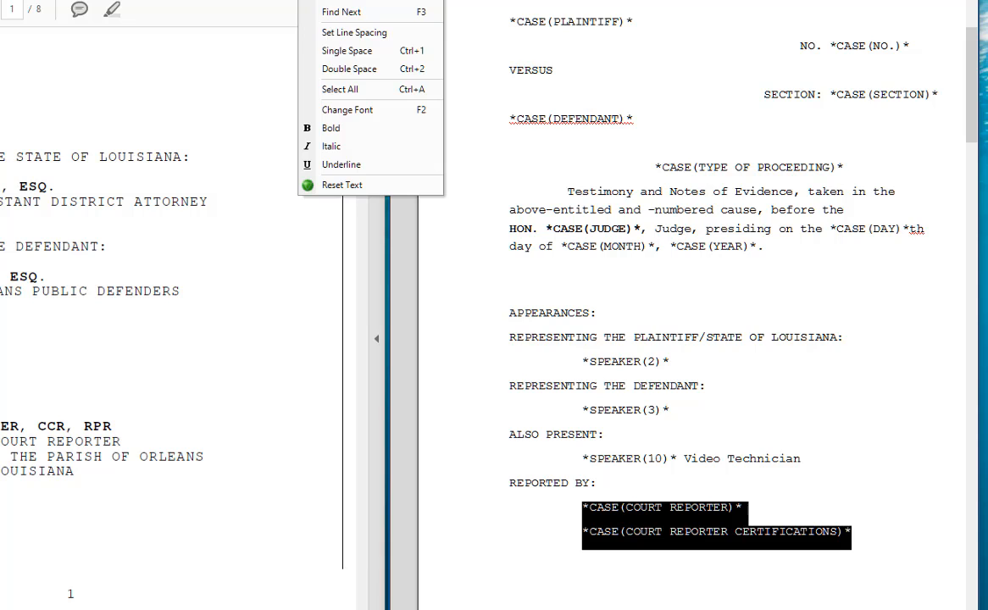
pyautogui.click(332, 50)
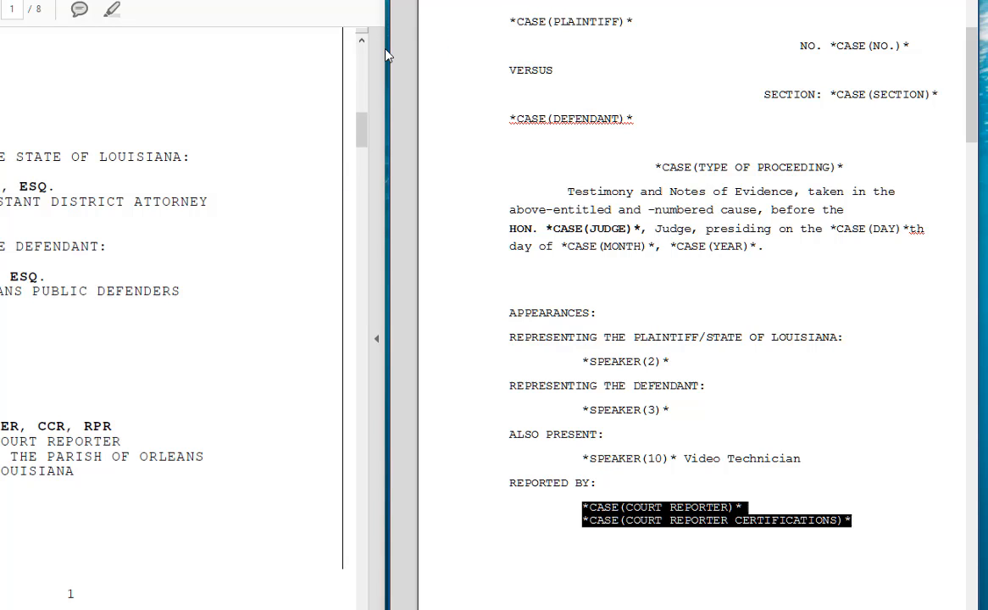
pyautogui.click(706, 545)
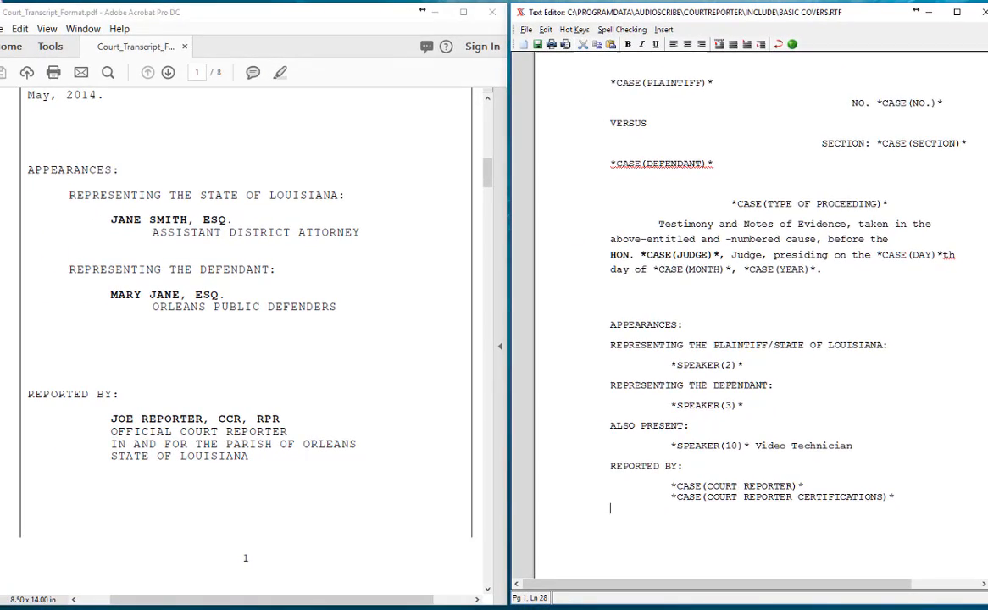
# Delete the blank space ahead of the INDEX heading so the index starts on page 2
pyautogui.scroll(4, 754, 322)
pyautogui.scroll(-6, 754, 322)
pyautogui.scroll(-10, 984, 331)
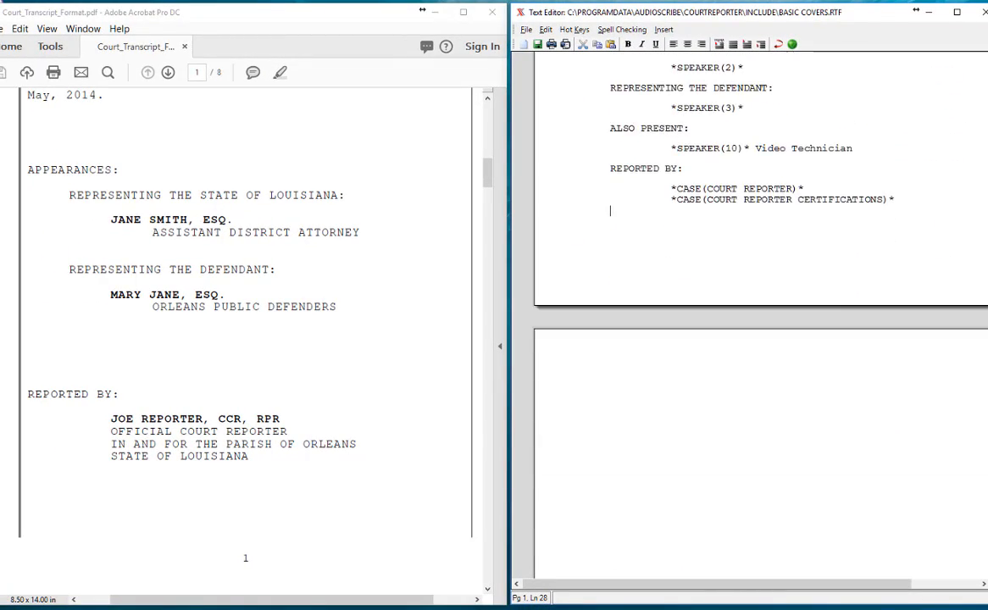
pyautogui.moveTo(983, 327); pyautogui.dragTo(983, 235)
pyautogui.click(687, 163)
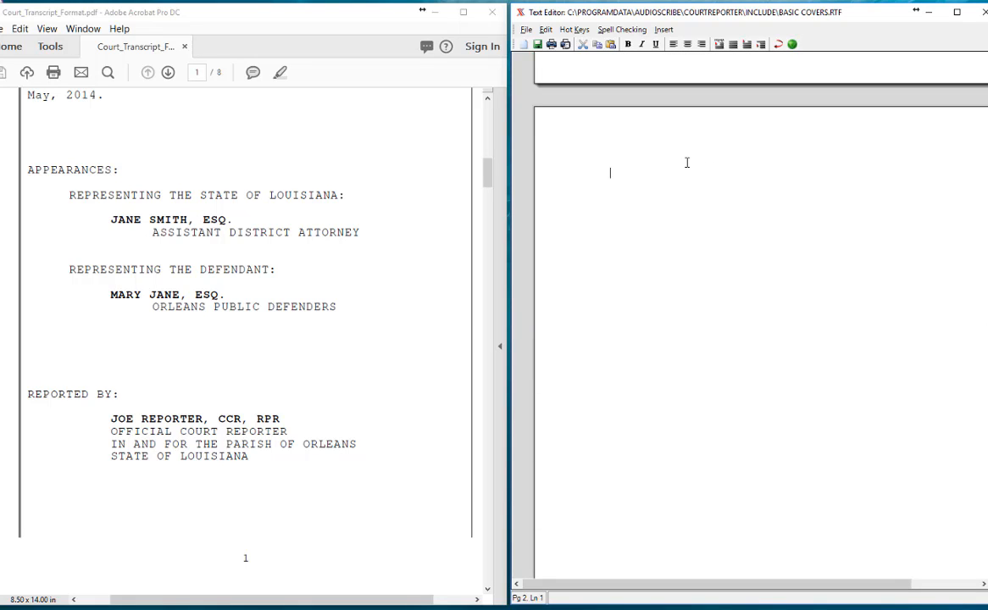
pyautogui.press('Delete')
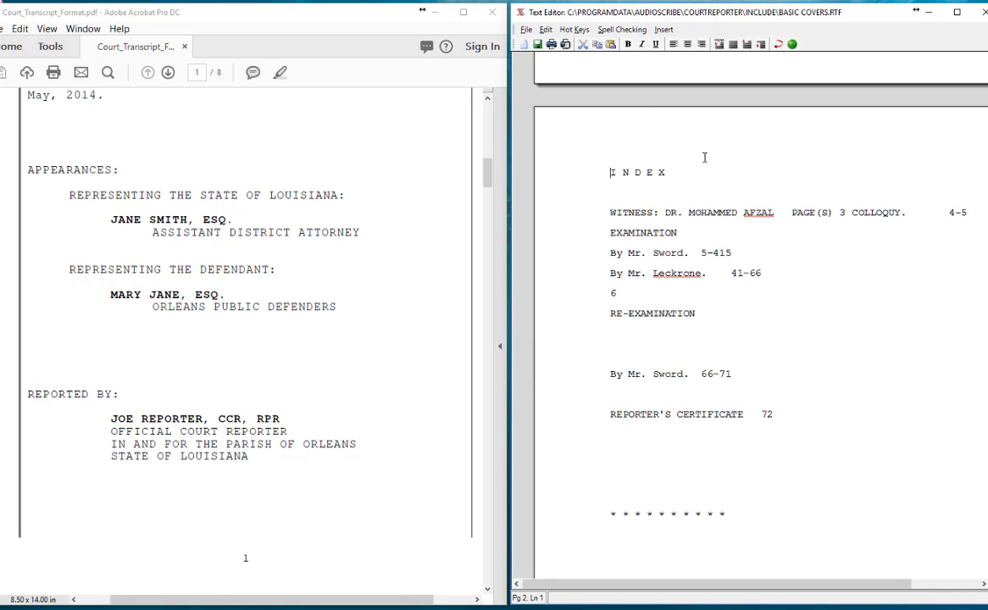
# Consult the sample's witness index page, and replace the witness's name on the template's WITNESS line with the Speaker 4 Short field
pyautogui.moveTo(489, 180); pyautogui.dragTo(484, 280)
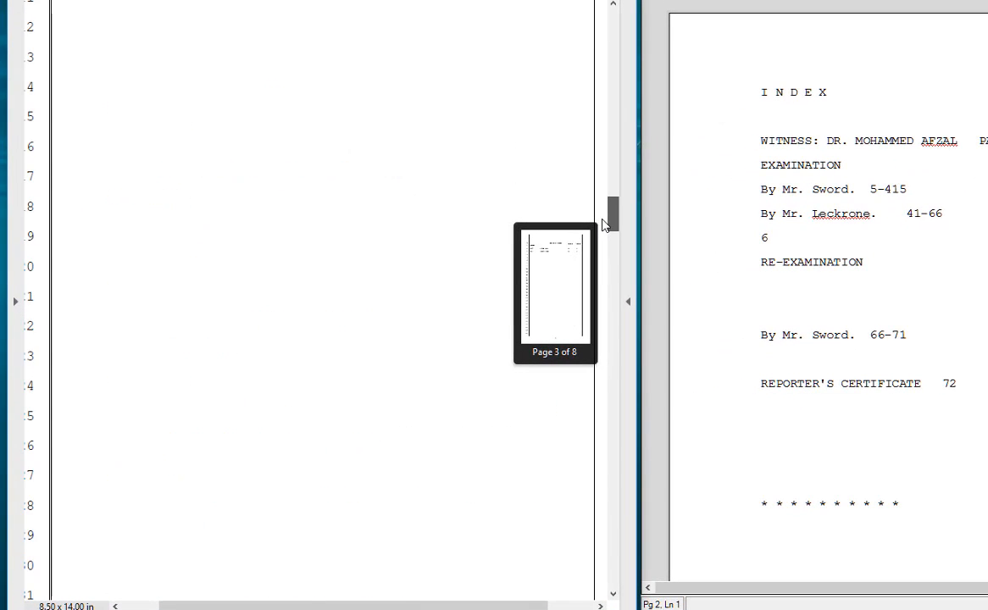
pyautogui.moveTo(605, 224); pyautogui.dragTo(630, 117)
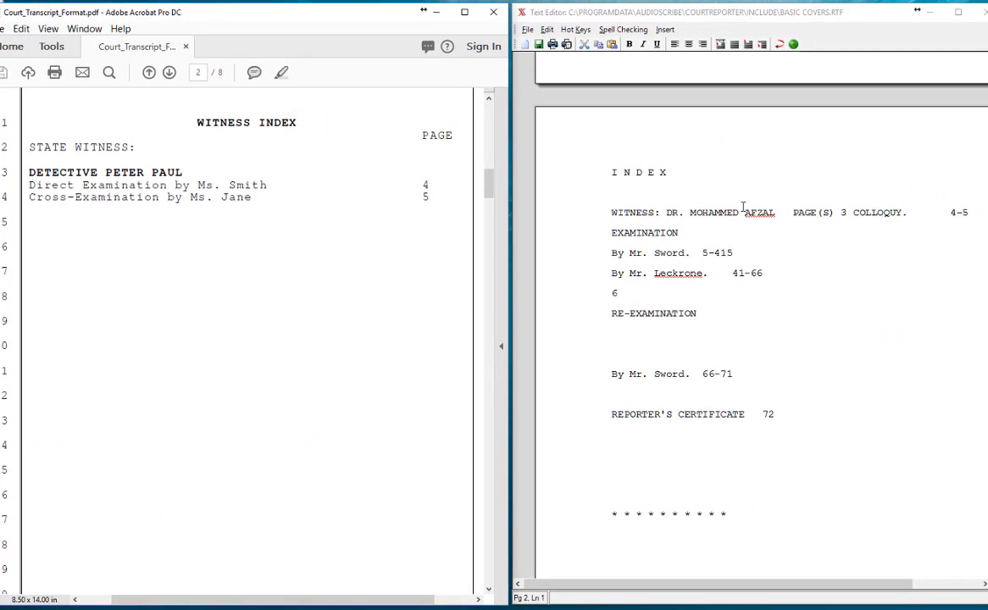
pyautogui.moveTo(775, 213); pyautogui.dragTo(666, 211)
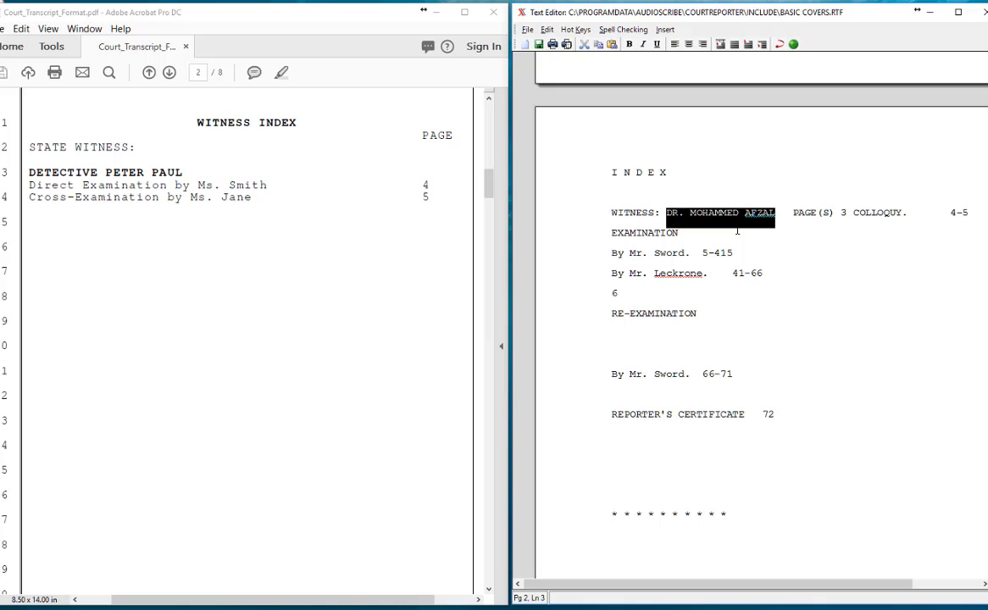
pyautogui.press('Delete')
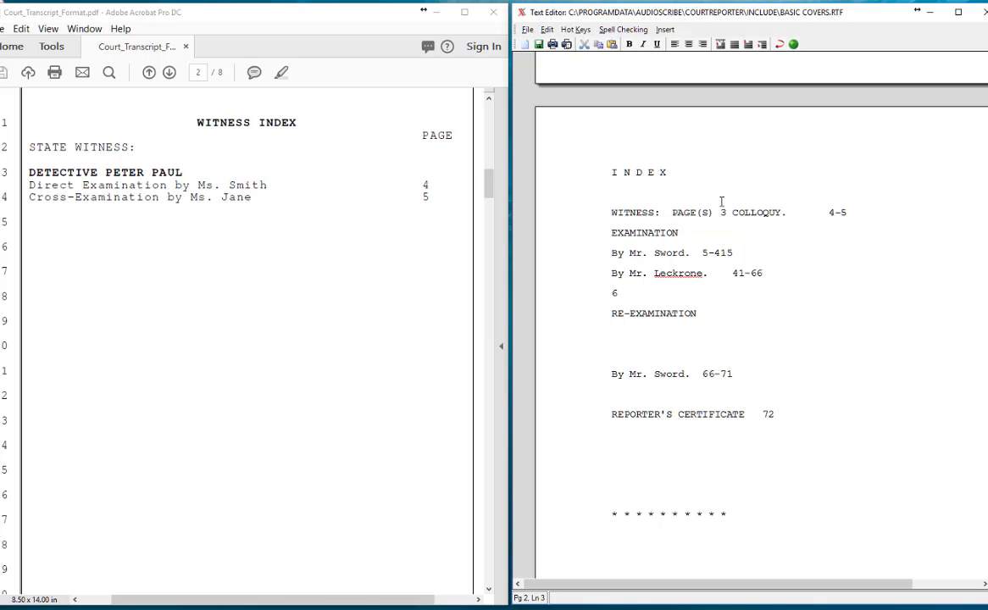
pyautogui.click(664, 29)
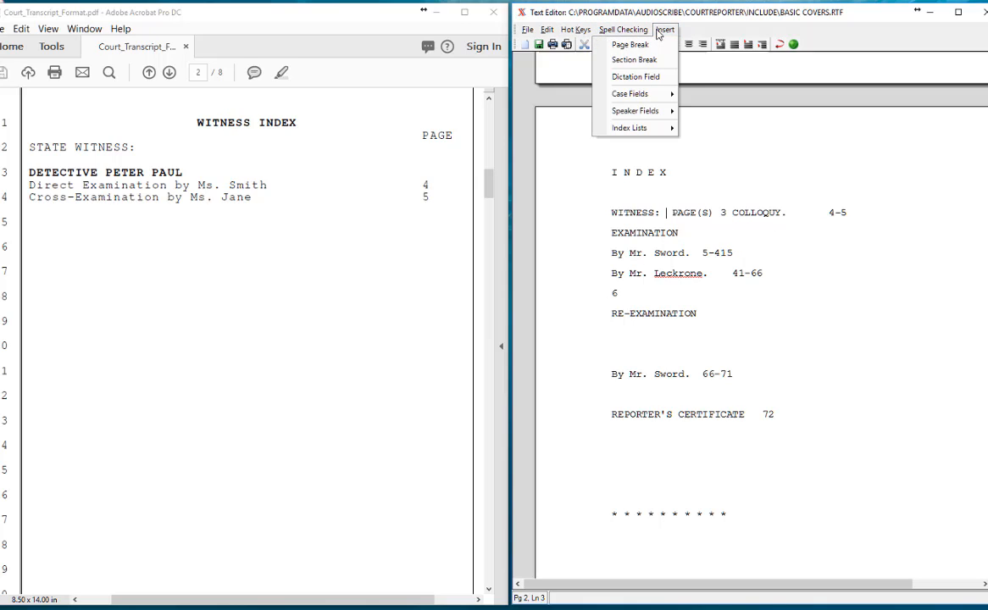
pyautogui.moveTo(645, 102)
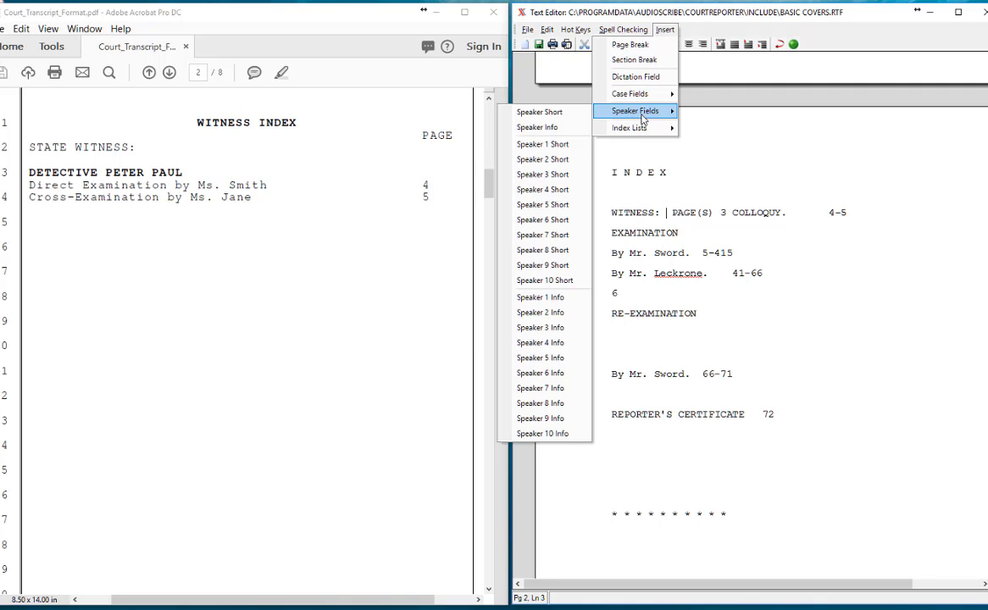
pyautogui.click(573, 193)
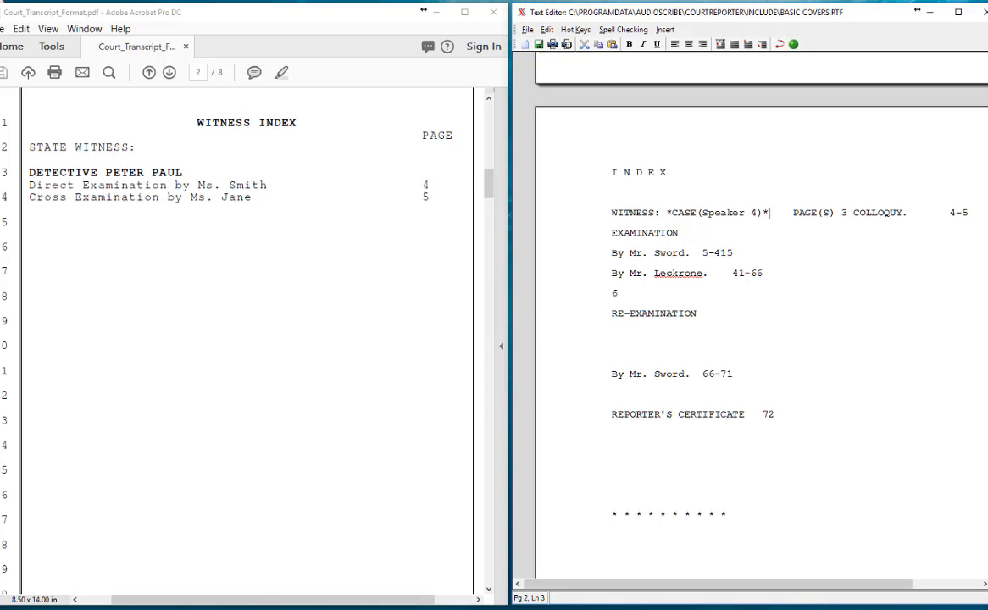
# Replace the attorney's name on the first By line under EXAMINATION with the Speaker 2 Short field
pyautogui.scroll(-2, 761, 322)
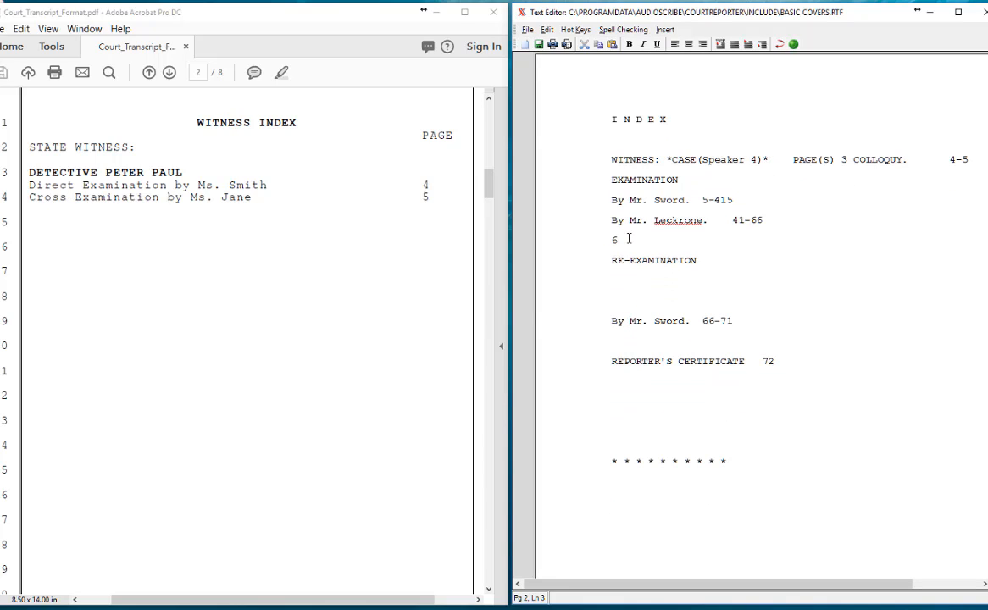
pyautogui.moveTo(686, 200); pyautogui.dragTo(632, 197)
pyautogui.press('Delete')
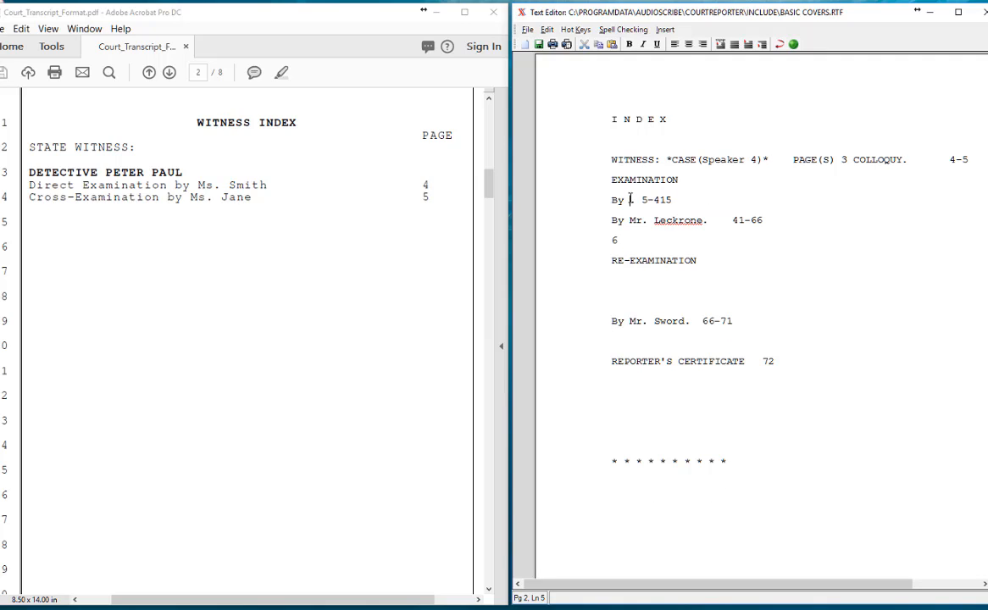
pyautogui.click(666, 30)
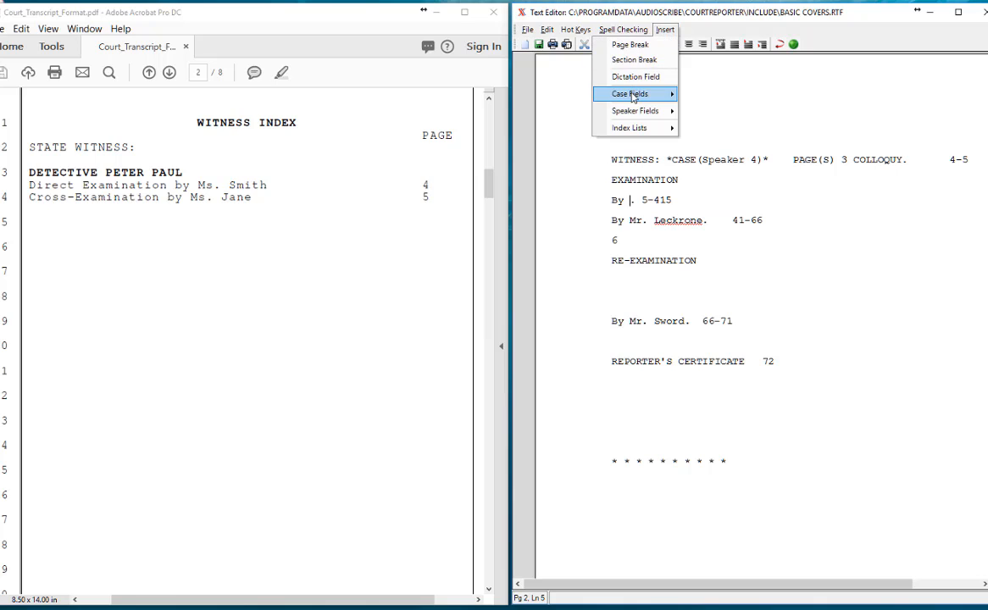
pyautogui.moveTo(632, 114)
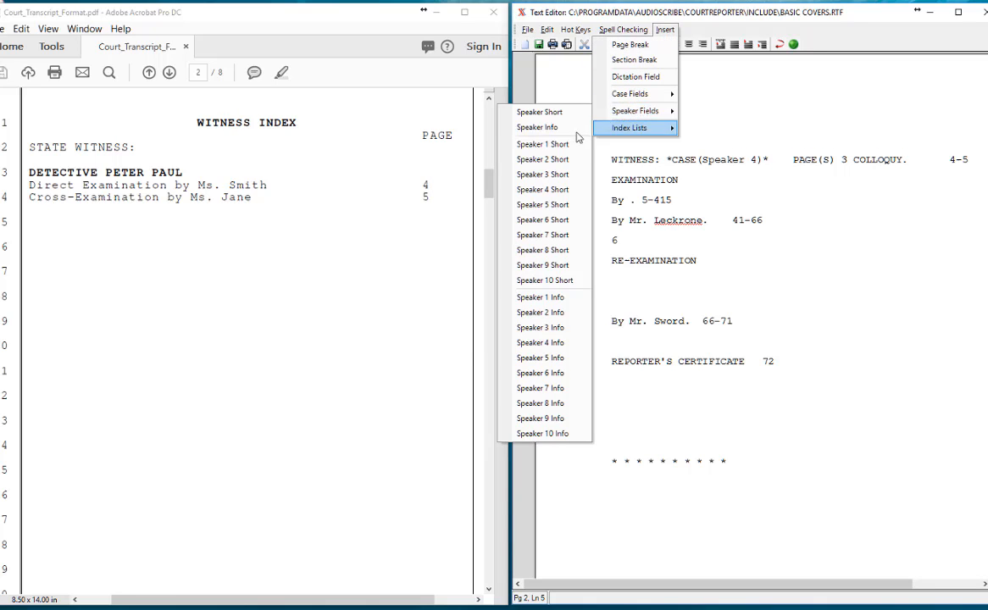
pyautogui.click(540, 158)
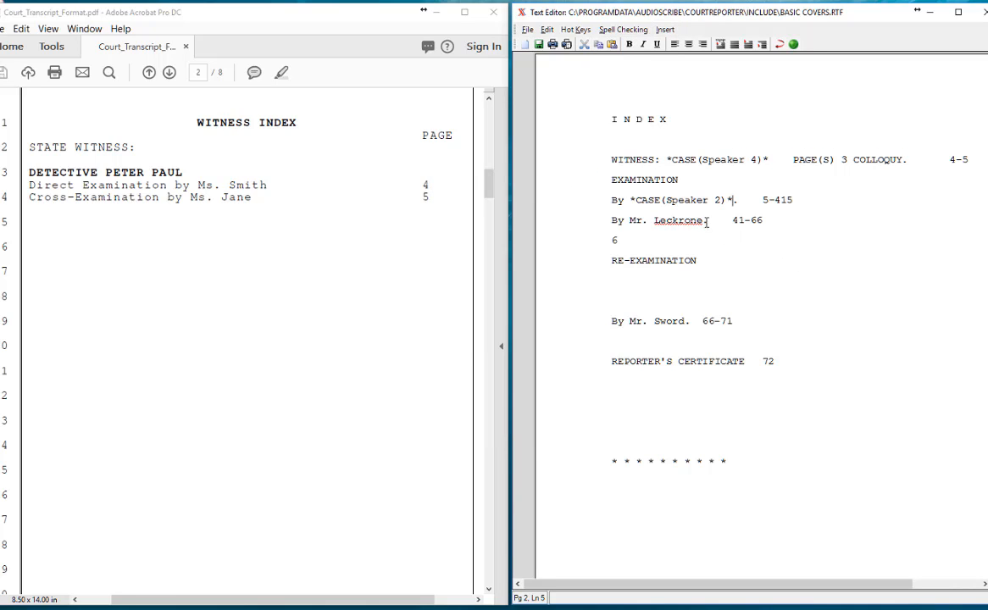
# Replace the attorney's name on the second By line under EXAMINATION with the Speaker 3 Short field
pyautogui.moveTo(705, 219); pyautogui.dragTo(630, 220)
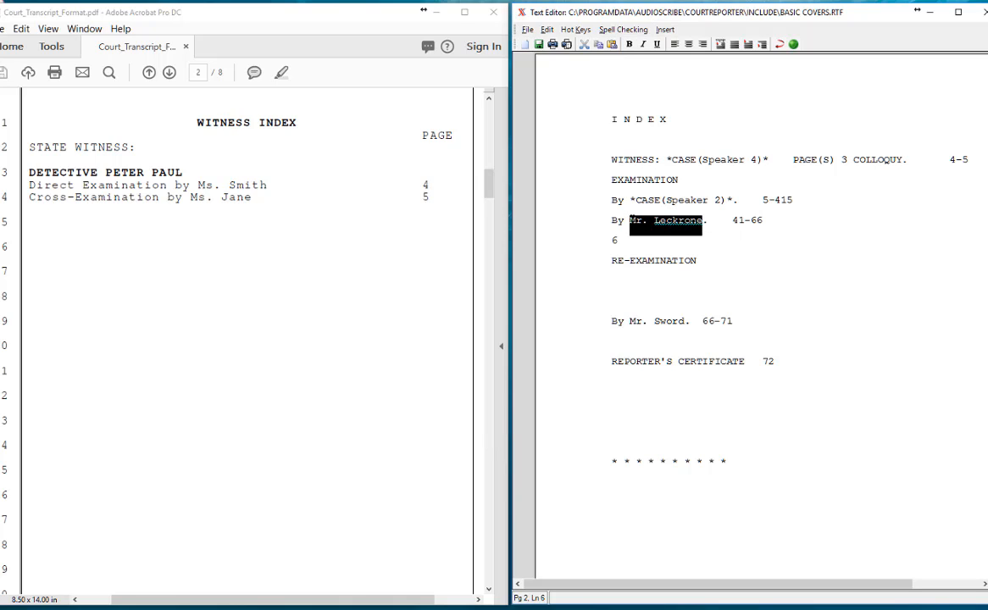
pyautogui.press('Delete')
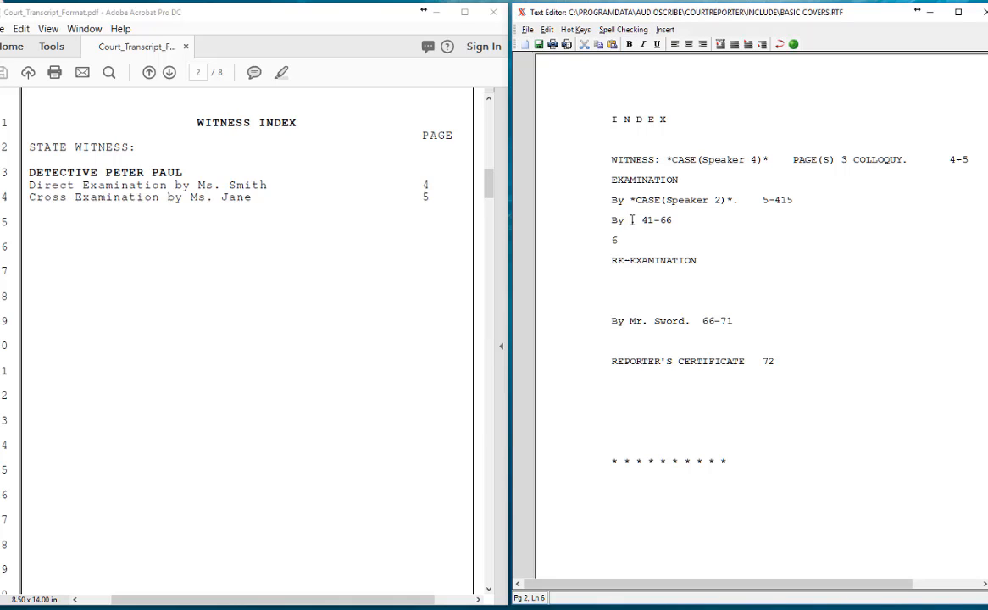
pyautogui.click(664, 29)
pyautogui.moveTo(628, 110)
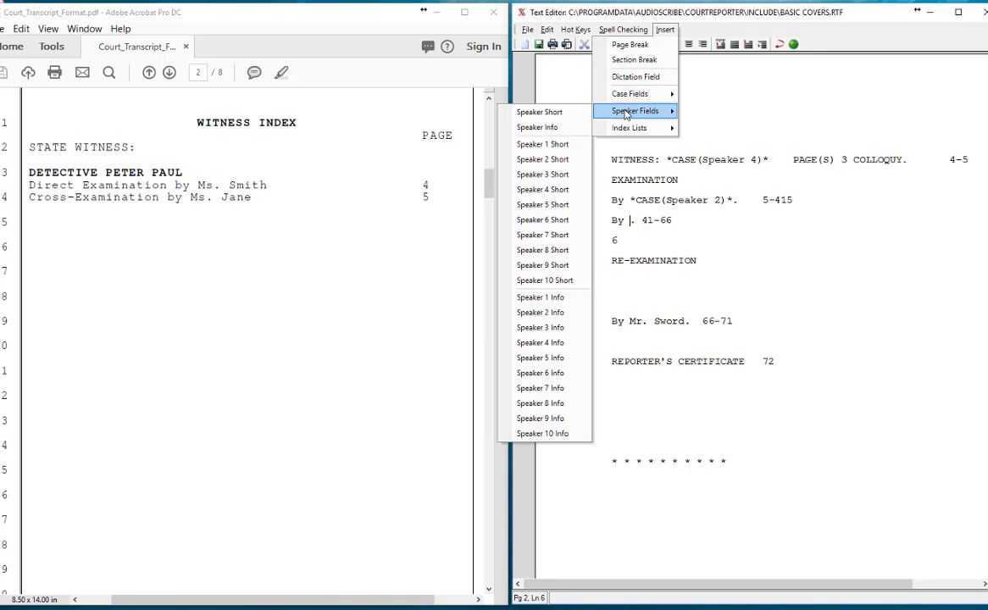
pyautogui.click(543, 174)
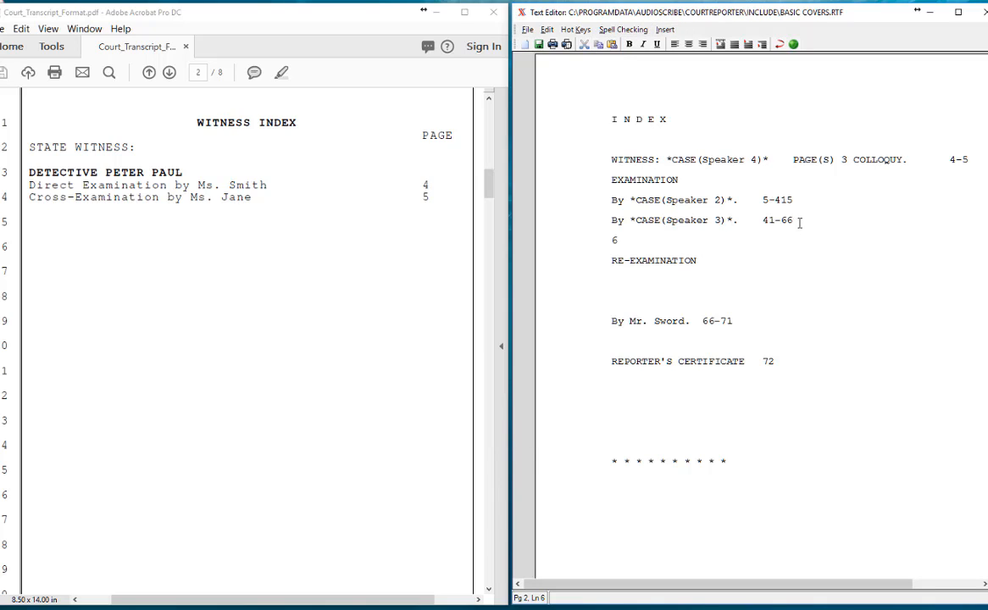
# Delete the periods and page numbers after the Speaker 2 and Speaker 3 fields, and remove the EXAMINATION heading text
pyautogui.moveTo(795, 220); pyautogui.dragTo(762, 197)
pyautogui.press('Delete')
pyautogui.press('Delete')
pyautogui.moveTo(703, 181); pyautogui.dragTo(580, 178)
pyautogui.press('Delete')
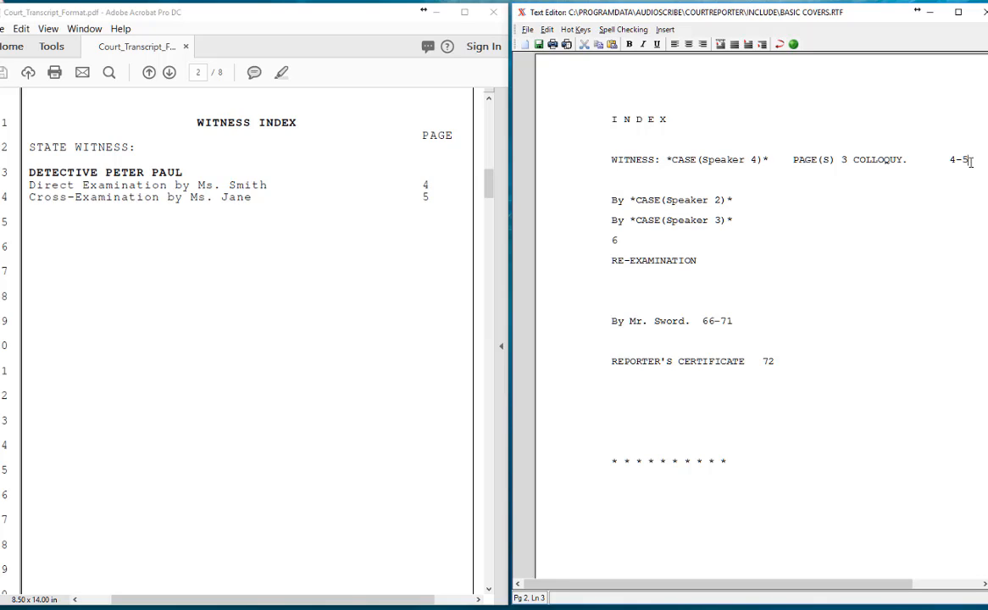
# Delete "3 COLLOQUY. 4-5" after PAGE(S) and the blank line below the WITNESS line
pyautogui.moveTo(968, 161); pyautogui.dragTo(842, 161)
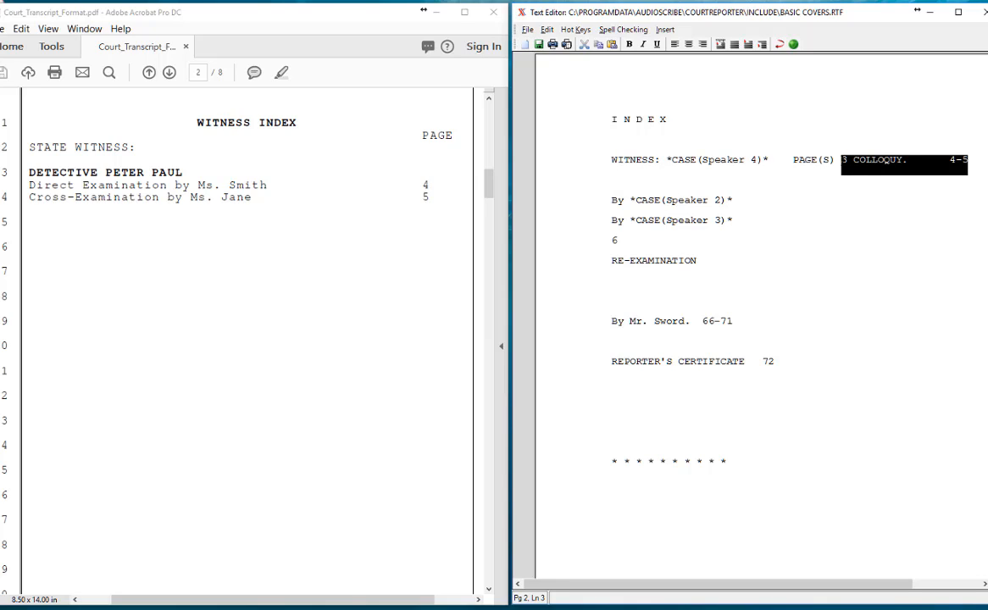
pyautogui.press('Delete')
pyautogui.press('Delete')
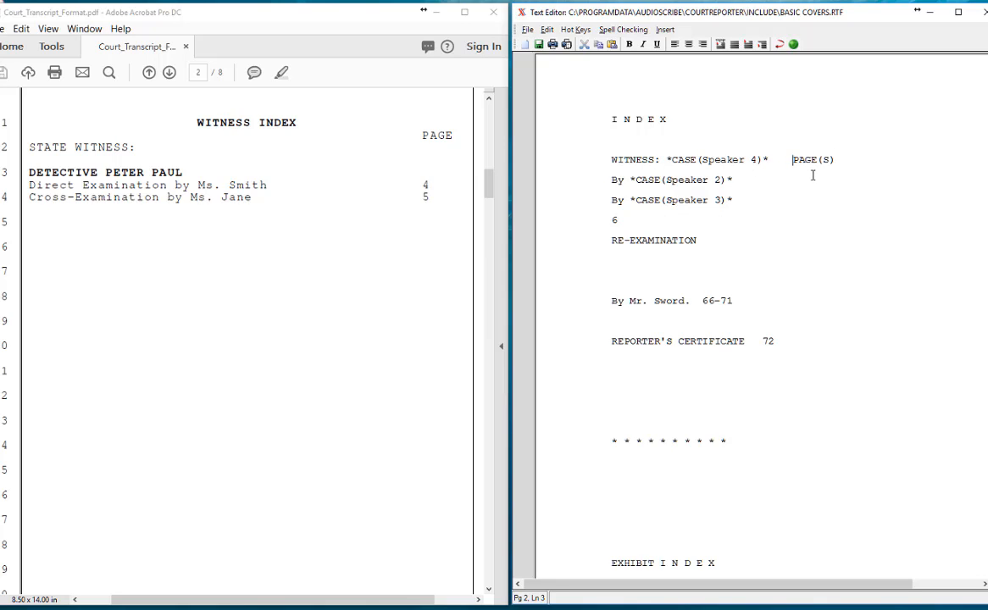
# Shift PAGE(S) three tab stops farther along the WITNESS line and delete the stray 6 line above RE-EXAMINATION
pyautogui.press('Tab')
pyautogui.press('Tab')
pyautogui.press('Tab')
pyautogui.press('BackSpace')
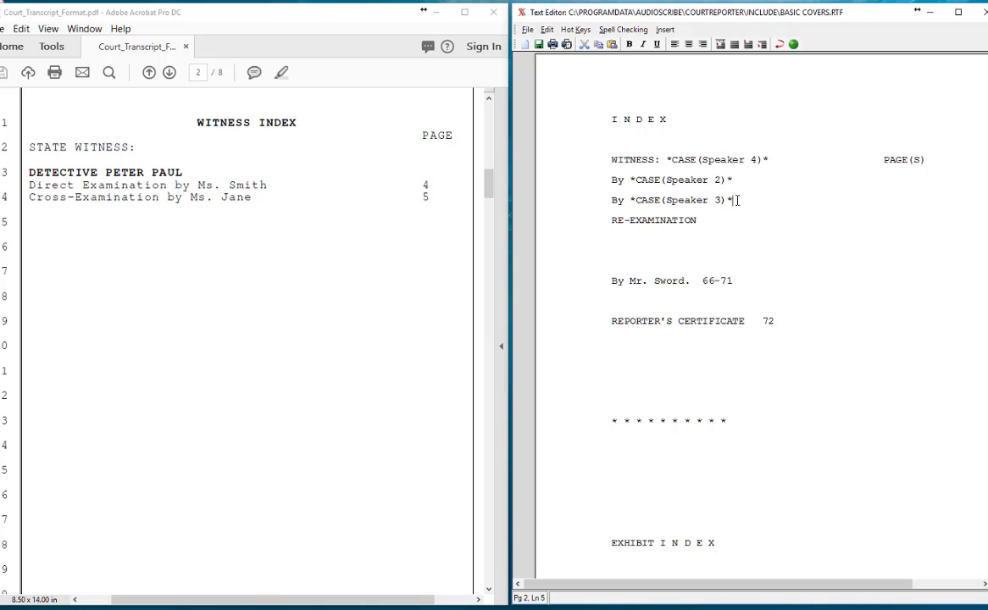
# Copy the Speaker 2 and Speaker 3 By lines beneath RE-EXAMINATION, and delete the old attorney line with its page numbers
pyautogui.moveTo(738, 200); pyautogui.dragTo(605, 183)
pyautogui.hotkey('ctrl', 'c')
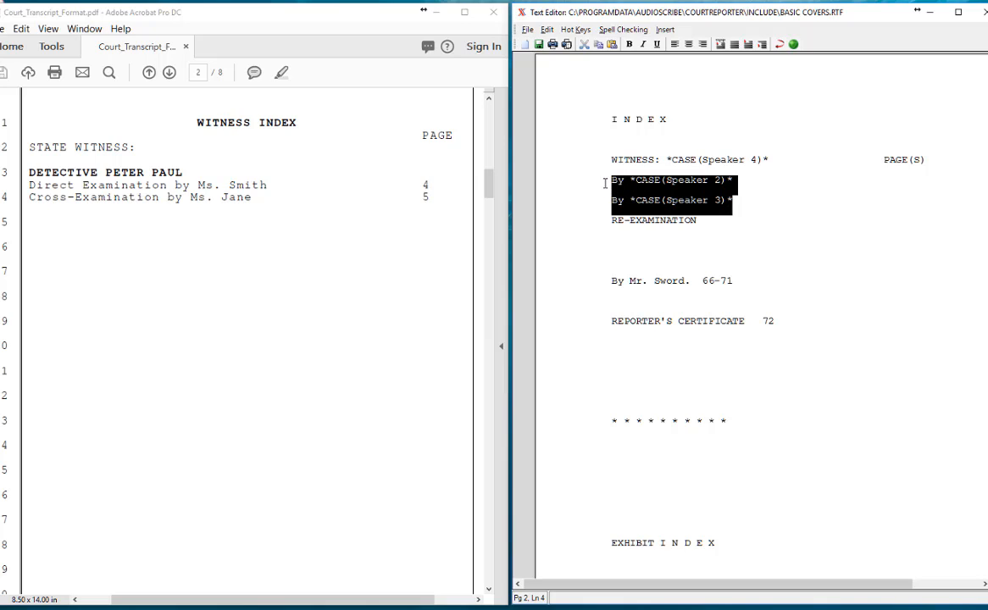
pyautogui.click(632, 241)
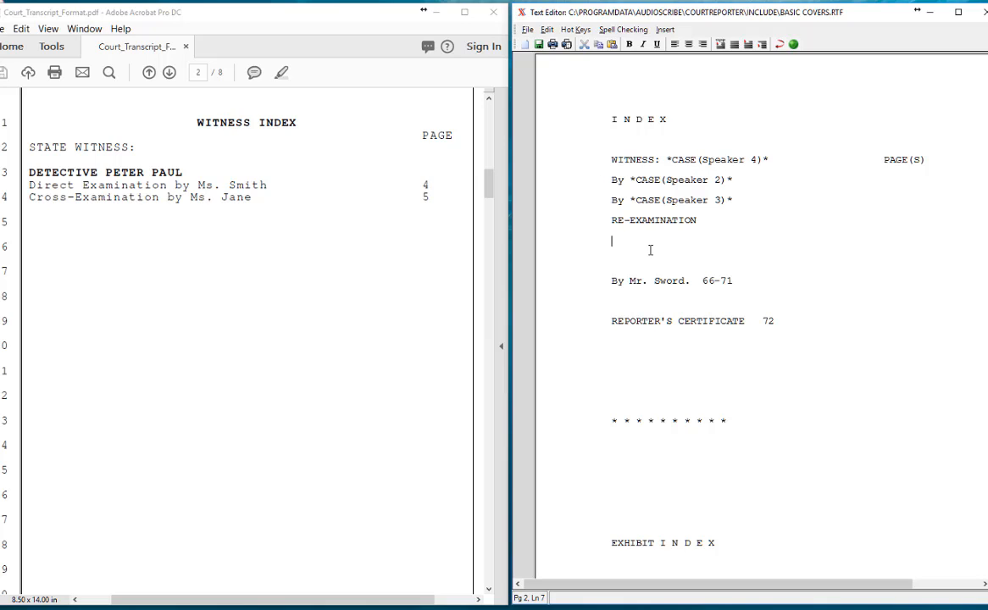
pyautogui.hotkey('ctrl', 'v')
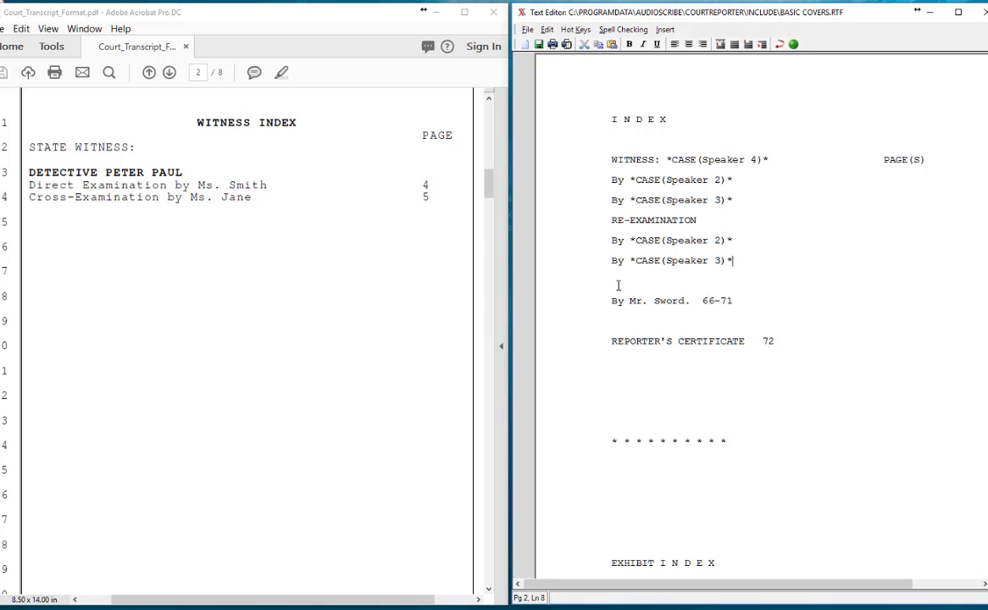
pyautogui.press('Down')
pyautogui.moveTo(733, 302); pyautogui.dragTo(617, 285)
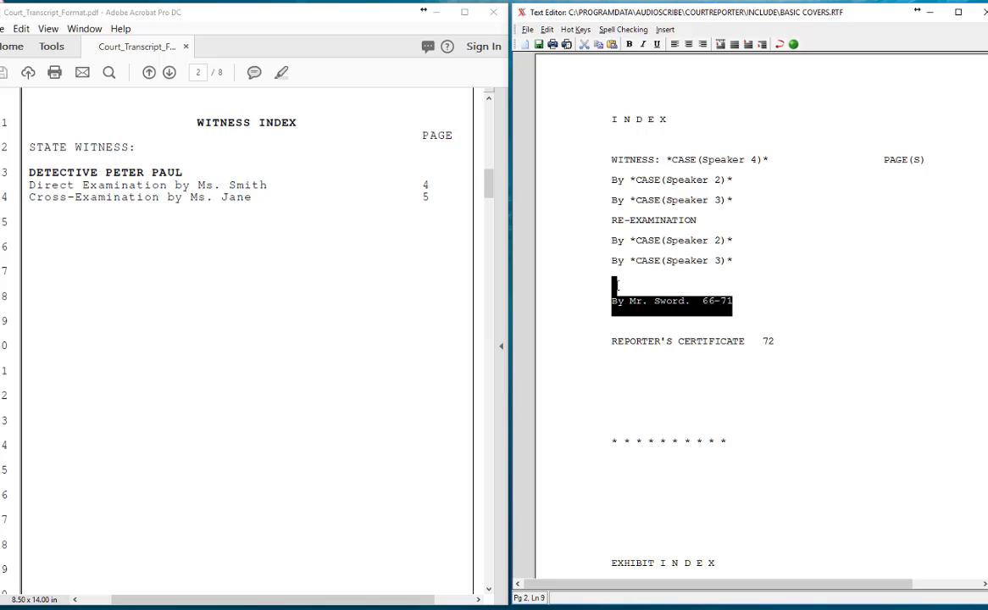
pyautogui.press('Delete')
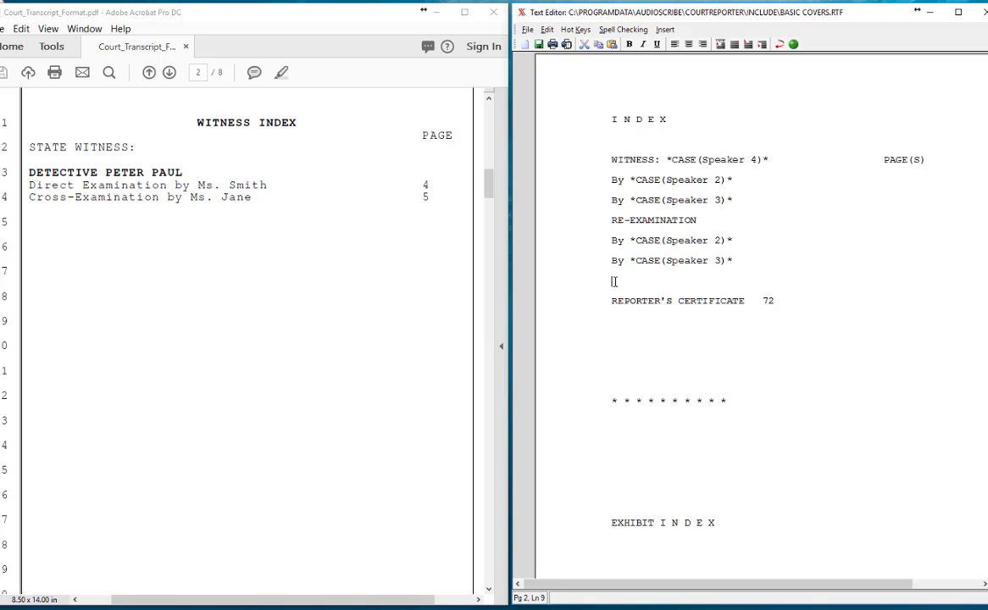
# Remove the page number 72 from the REPORTER'S CERTIFICATE line
pyautogui.click(786, 305)
pyautogui.press('BackSpace')
pyautogui.press('BackSpace')
# Move the INDEX heading to the centre of its line and delete the blank line beneath it
pyautogui.click(609, 119)
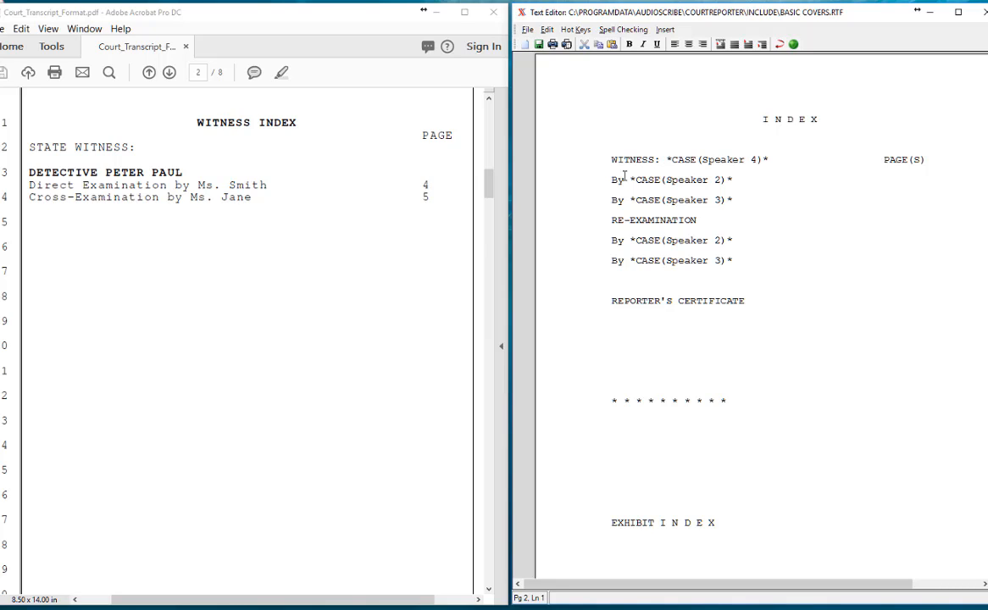
pyautogui.click(760, 145)
pyautogui.press('Delete')
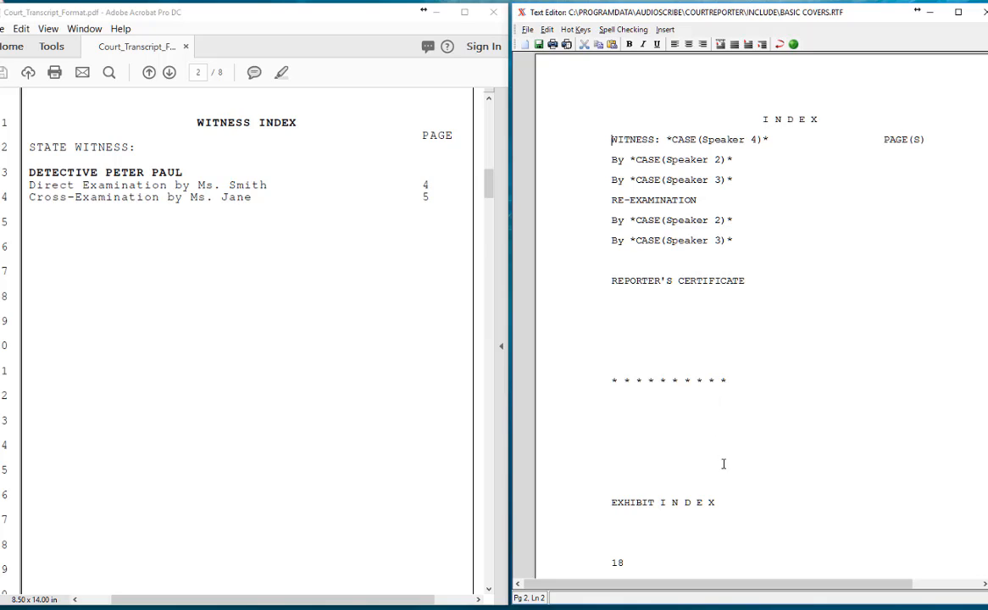
# Delete the REPORTER'S CERTIFICATE line with the blank lines below it, and insert STATE before the WITNESS label
pyautogui.moveTo(741, 375); pyautogui.dragTo(589, 278)
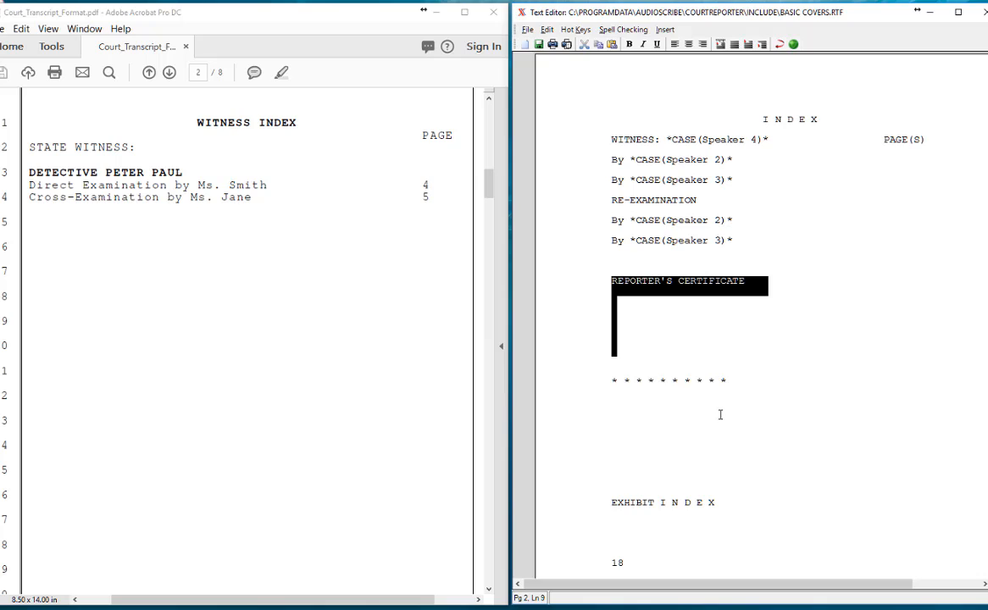
pyautogui.press('Delete')
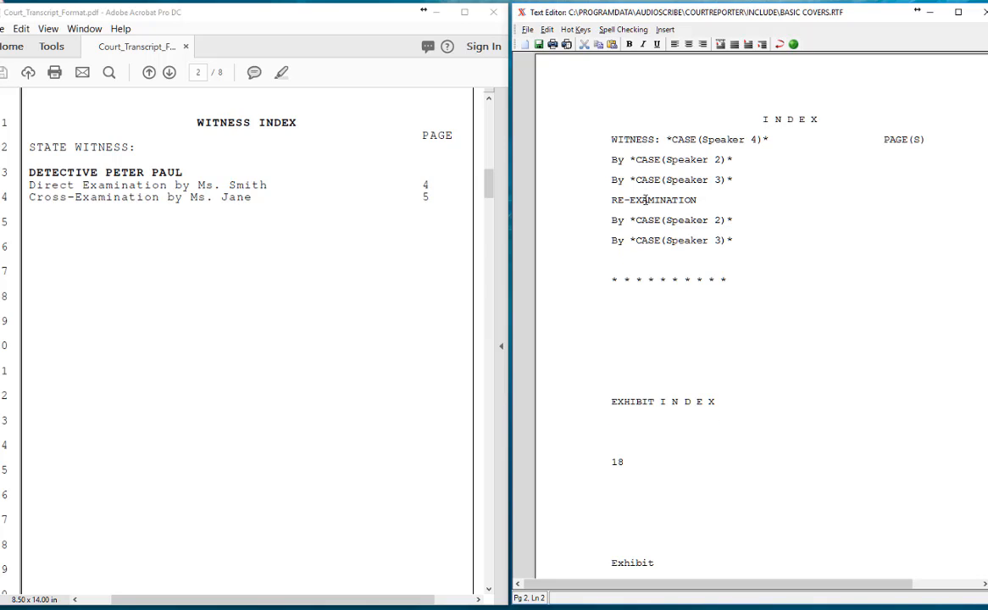
pyautogui.write('STATE')
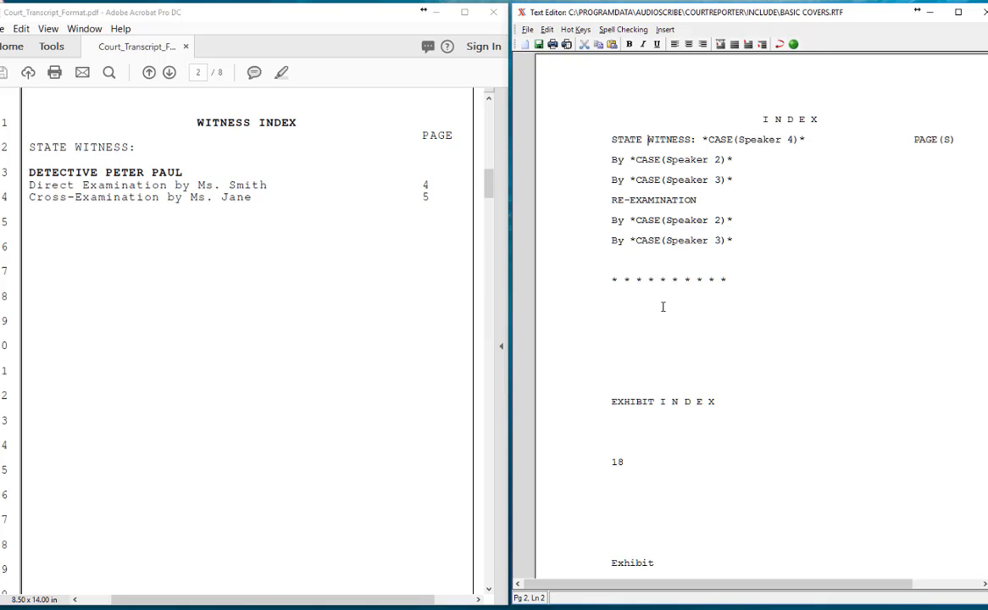
# Duplicate the whole STATE WITNESS block directly below itself and relabel the copy DEFENSE WITNESS
pyautogui.moveTo(748, 241); pyautogui.dragTo(569, 142)
pyautogui.hotkey('ctrl', 'c')
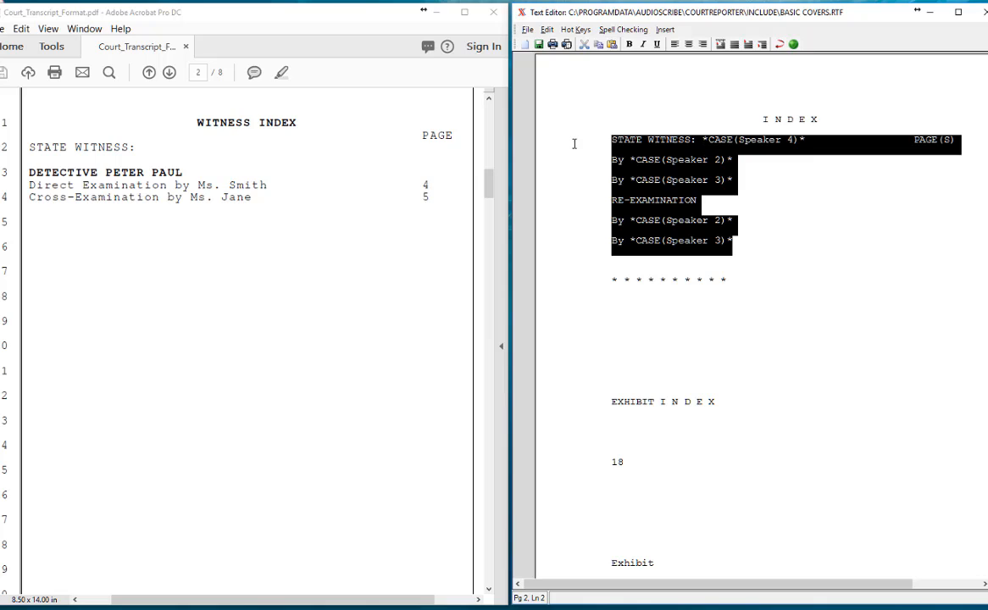
pyautogui.click(626, 269)
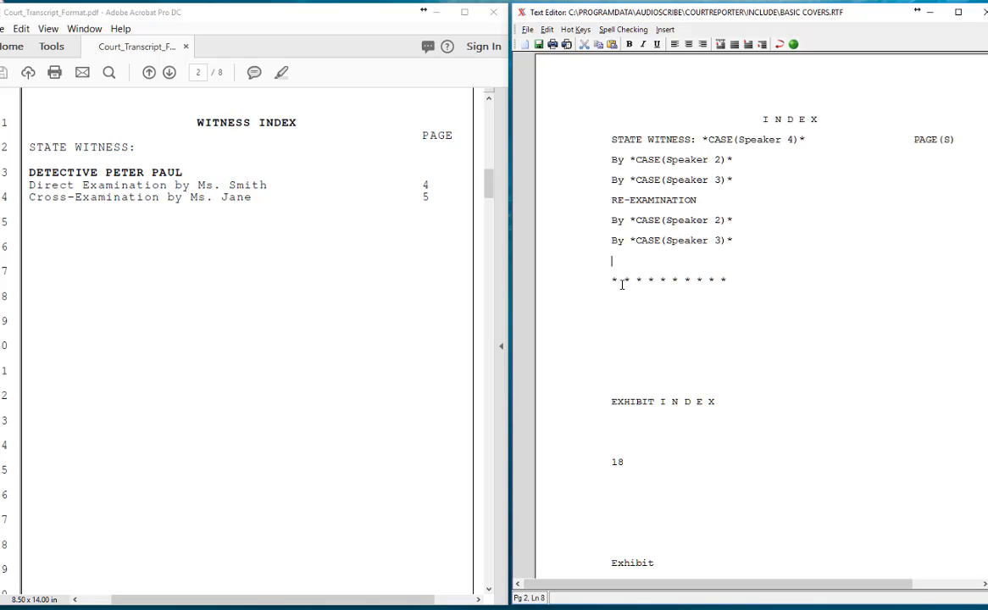
pyautogui.hotkey('ctrl', 'v')
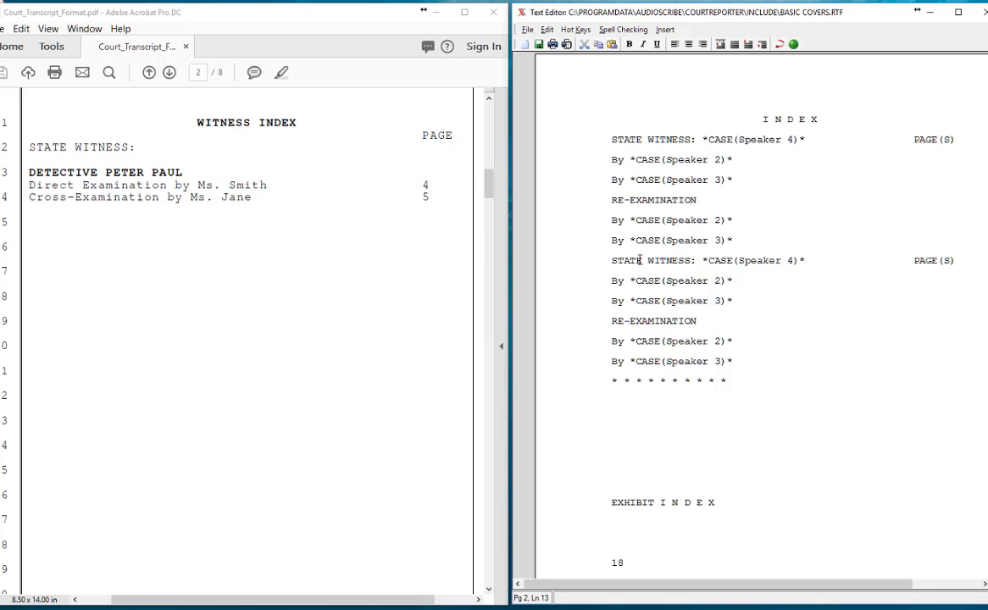
pyautogui.moveTo(642, 260); pyautogui.dragTo(612, 260)
pyautogui.write('DEFENSE')
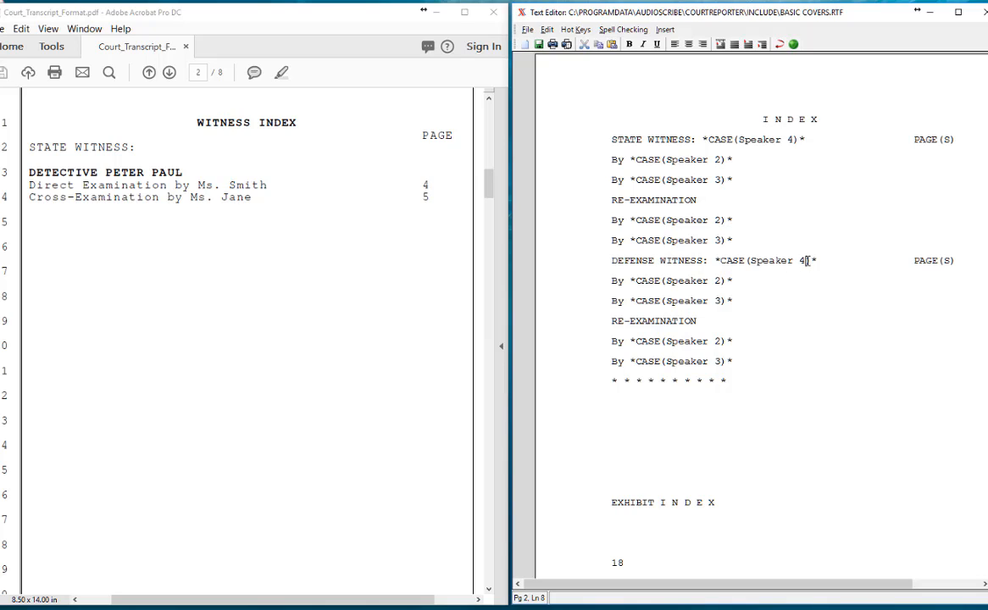
# Replace the Speaker 4 field on the DEFENSE WITNESS line with Speaker 5 Short, and align its PAGE(S) with the one above
pyautogui.press('BackSpace')
pyautogui.moveTo(820, 260); pyautogui.dragTo(715, 260)
pyautogui.press('Delete')
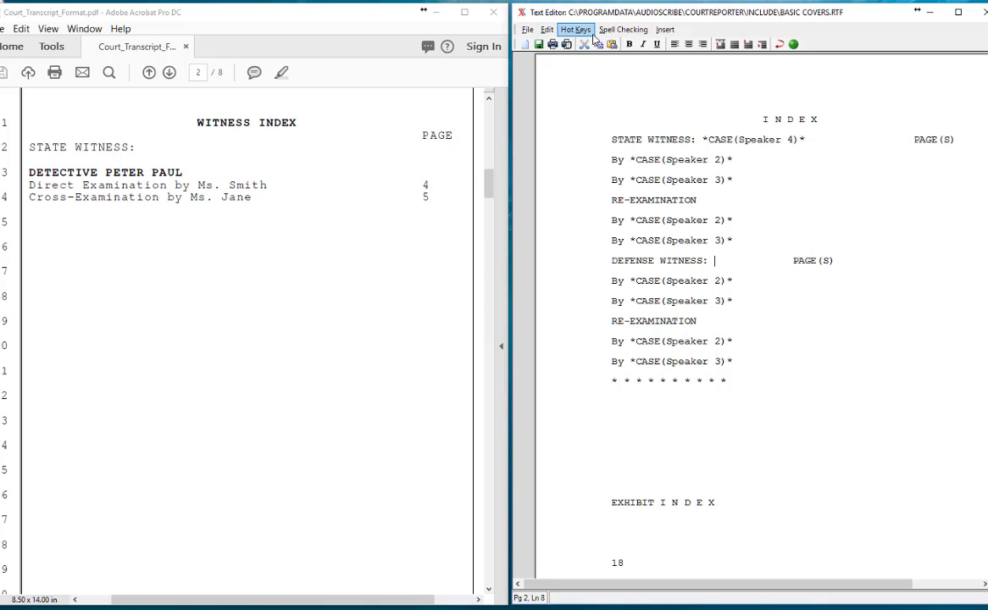
pyautogui.click(666, 29)
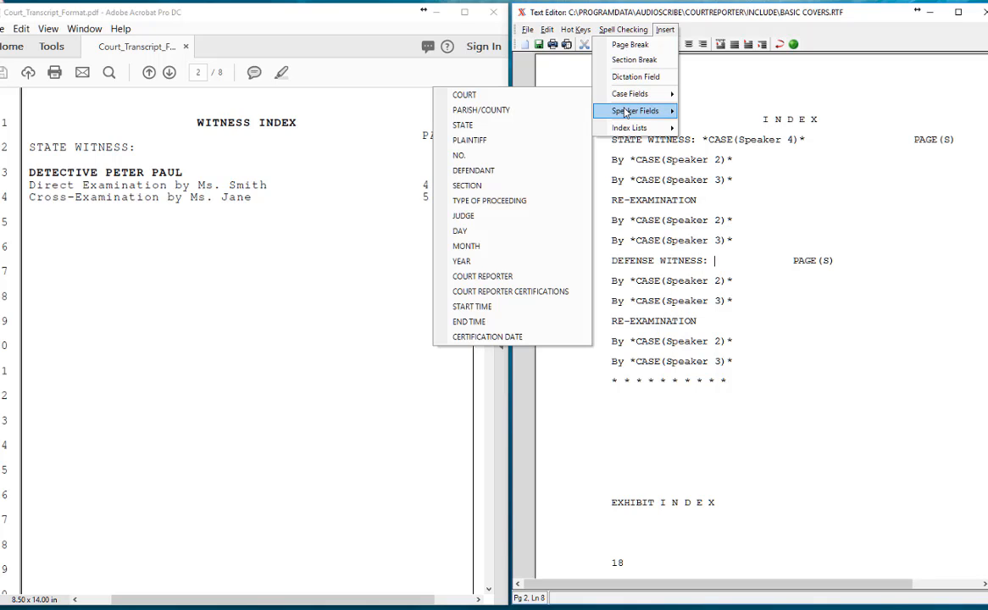
pyautogui.moveTo(634, 111)
pyautogui.click(542, 204)
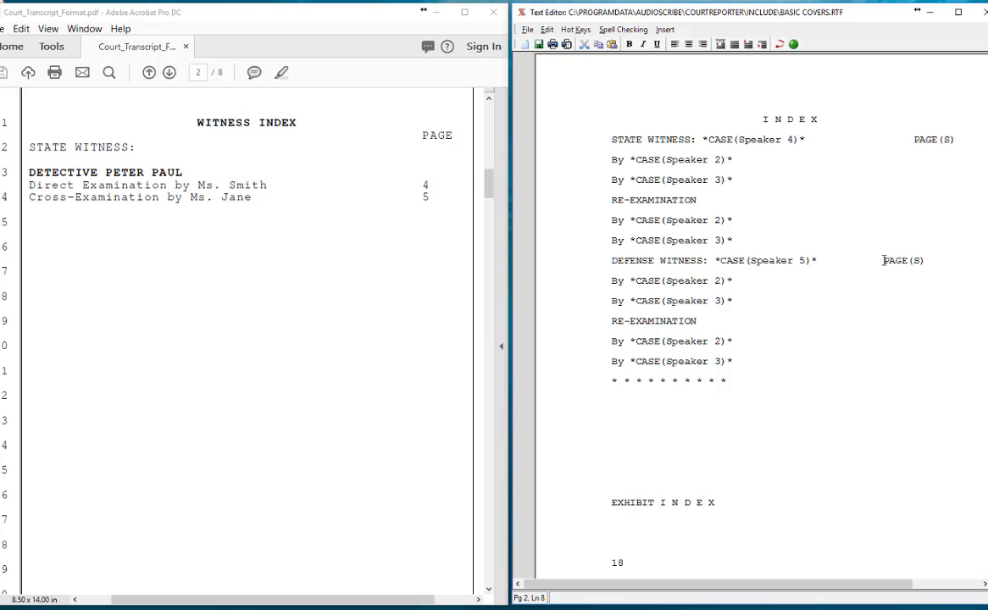
pyautogui.press('Tab')
# Swap the speaker numbers in the defense witness's examination and re-examination lines so Speaker 3 comes first and Speaker 2 second
pyautogui.press('Down')
pyautogui.press('BackSpace')
pyautogui.write('3')
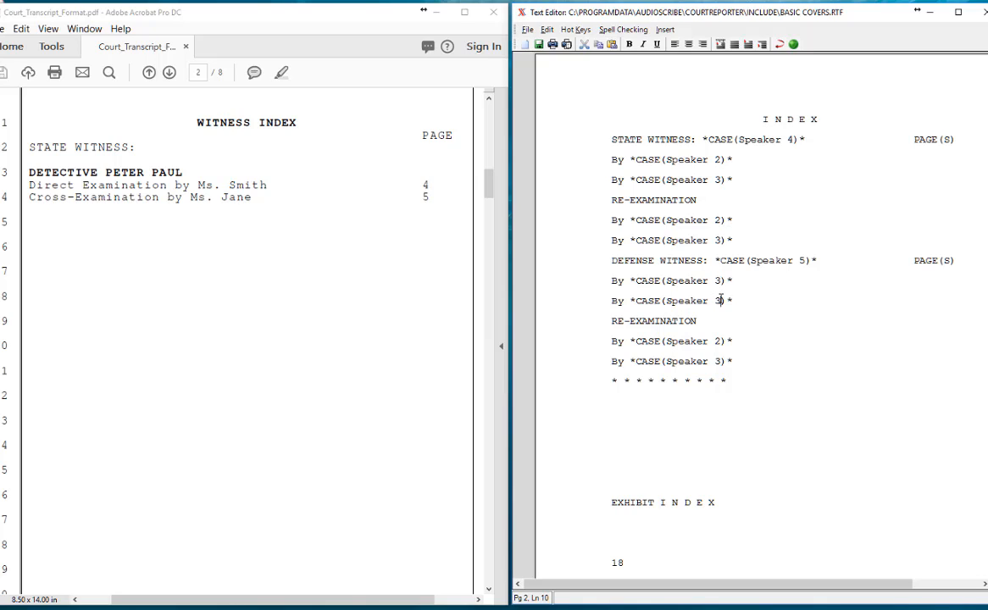
pyautogui.write('2')
pyautogui.press('BackSpace')
pyautogui.write('3')
# Delete the blank lines between the asterisk row and EXHIBIT INDEX, and indent that heading four tab stops toward the centre
pyautogui.press('Delete')
pyautogui.press('Delete')
pyautogui.press('Delete')
pyautogui.press('Delete')
pyautogui.press('Delete')
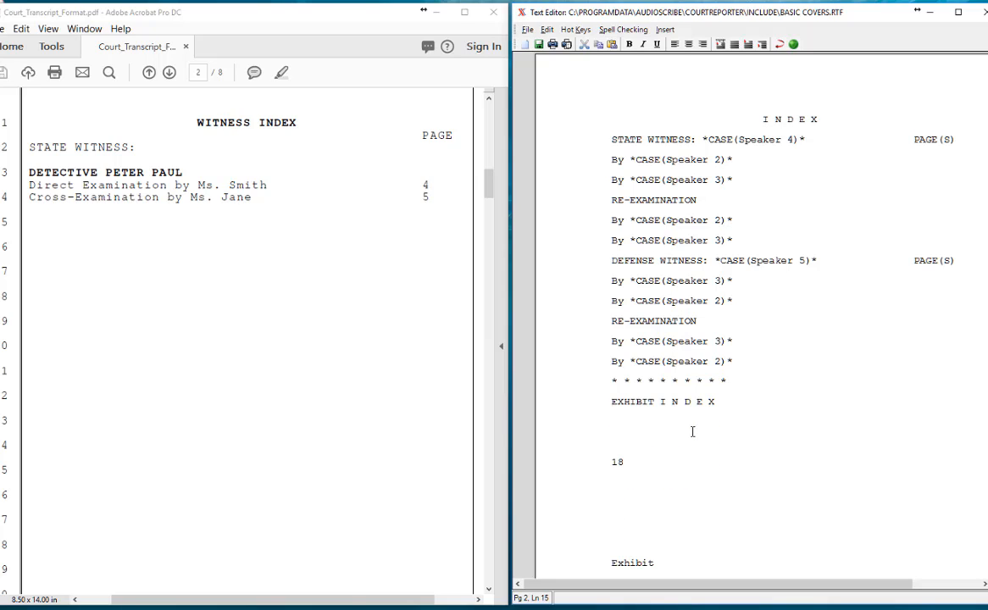
pyautogui.press('Tab')
pyautogui.press('Tab')
pyautogui.press('Tab')
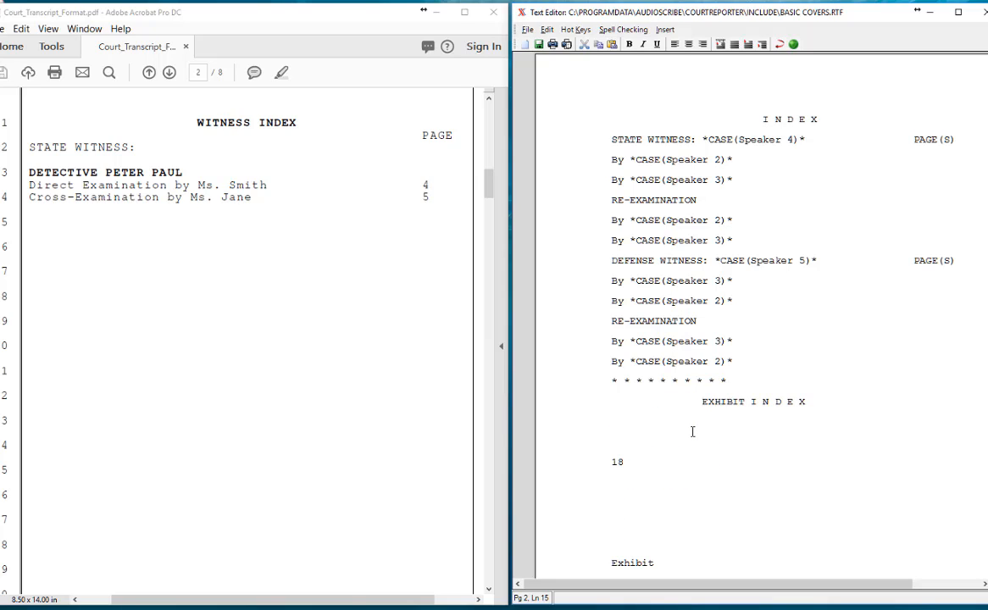
pyautogui.press('Tab')
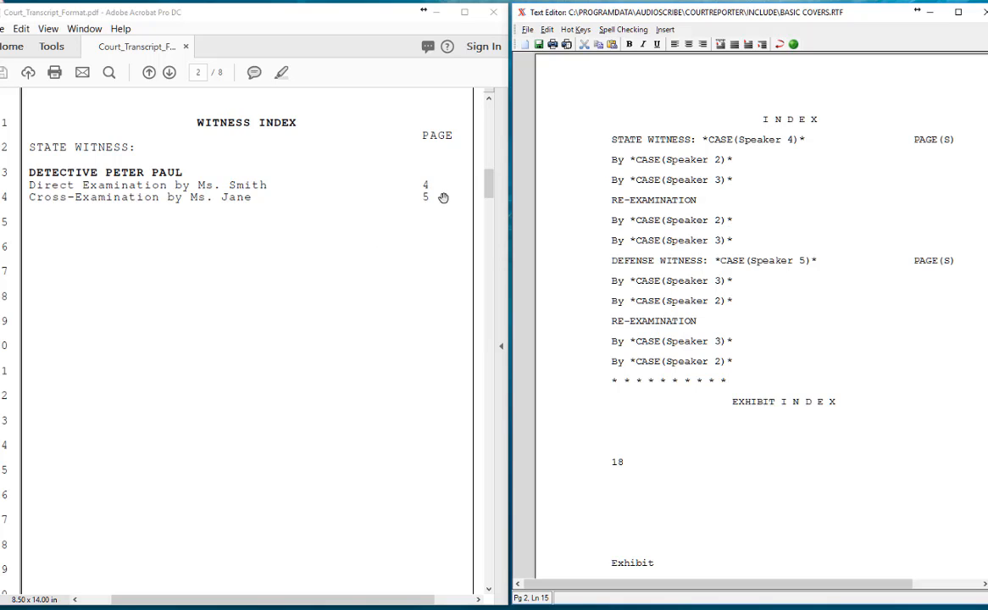
# Bring up the sample PDF's EXHIBIT INDEX page and replace the leftover 18 under the template's EXHIBIT INDEX heading with STATE:
pyautogui.click(490, 192)
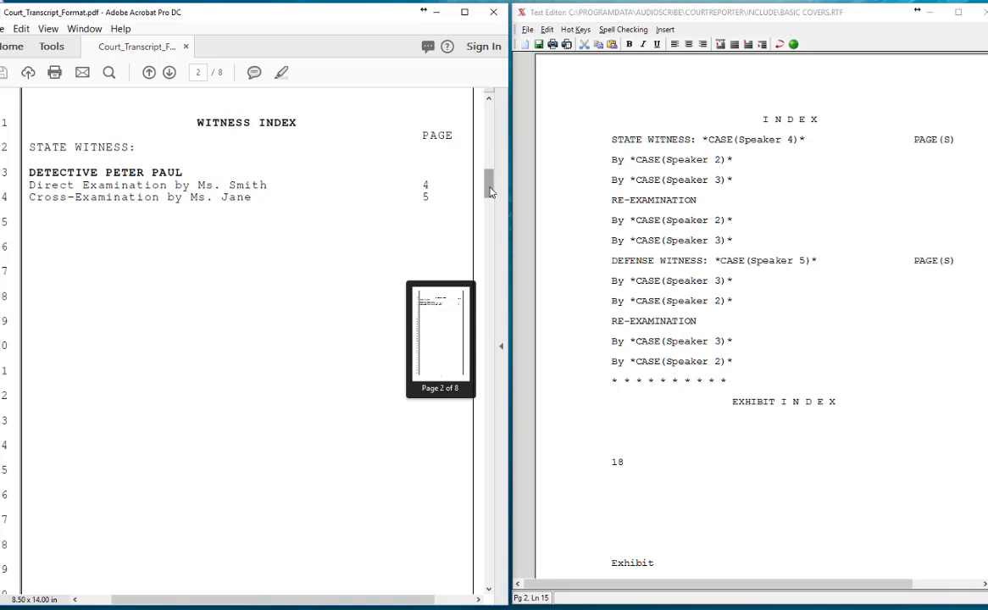
pyautogui.moveTo(490, 191); pyautogui.dragTo(464, 249)
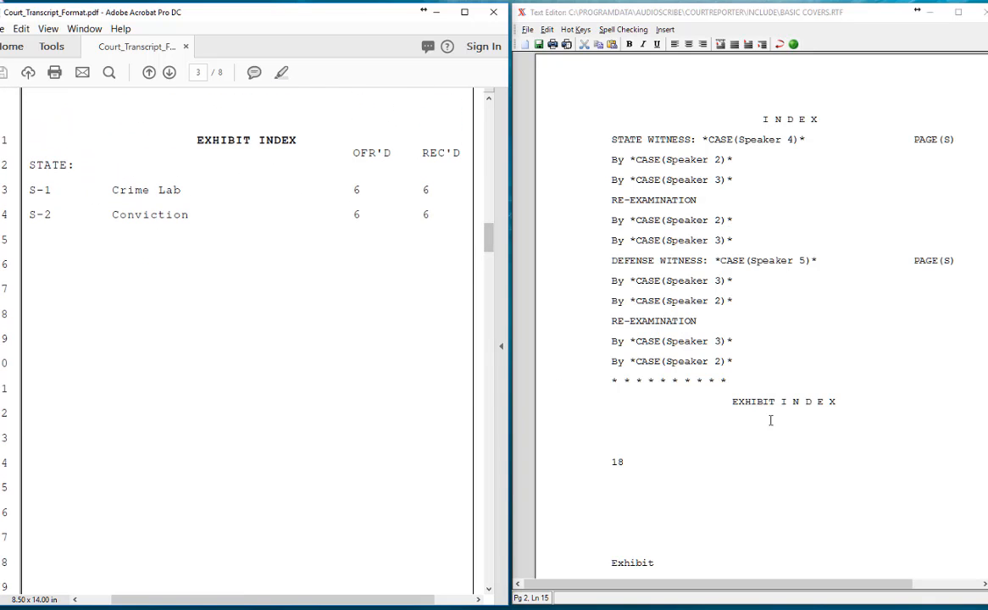
pyautogui.moveTo(651, 478); pyautogui.dragTo(616, 421)
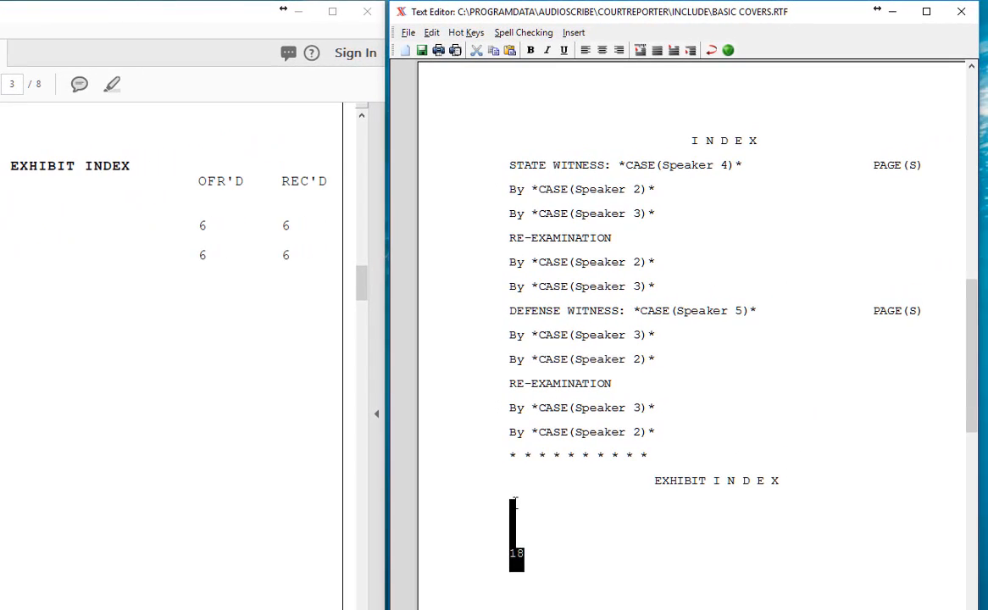
pyautogui.write('STATE')
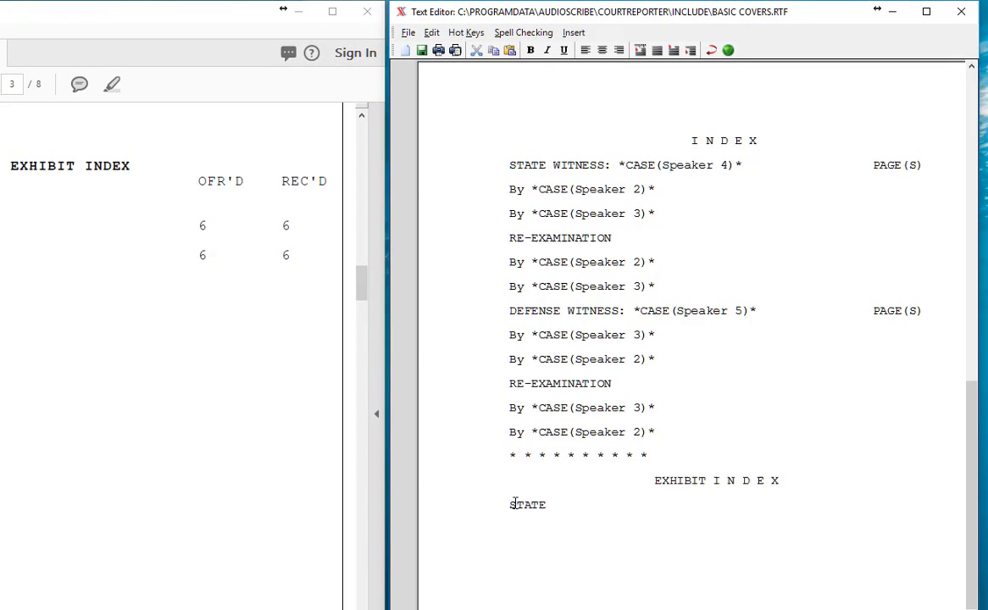
pyautogui.write(':')
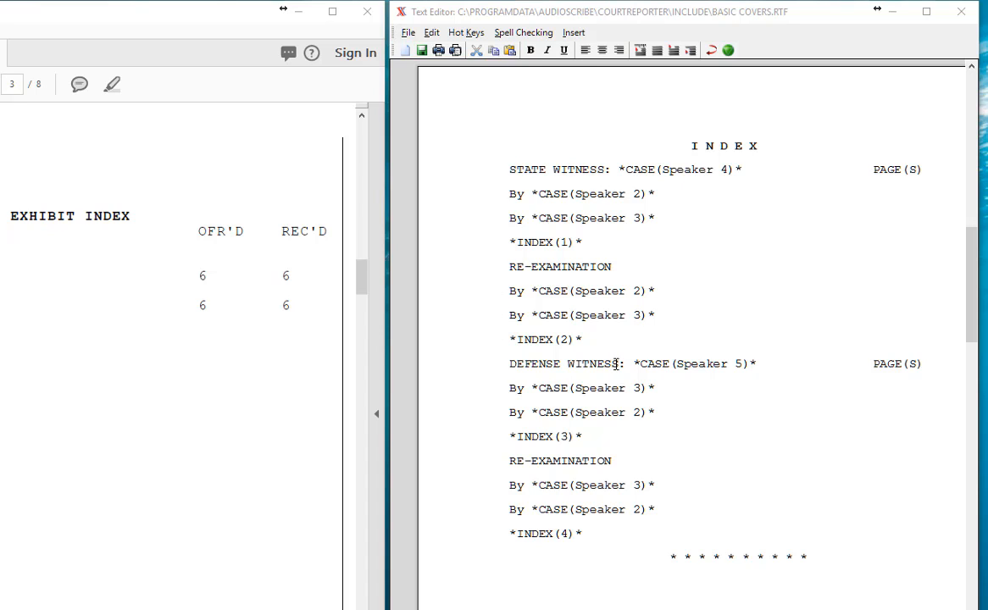
# Bold and underline the DEFENSE WITNESS and STATE WITNESS labels on the INDEX page
pyautogui.moveTo(617, 364); pyautogui.dragTo(508, 365)
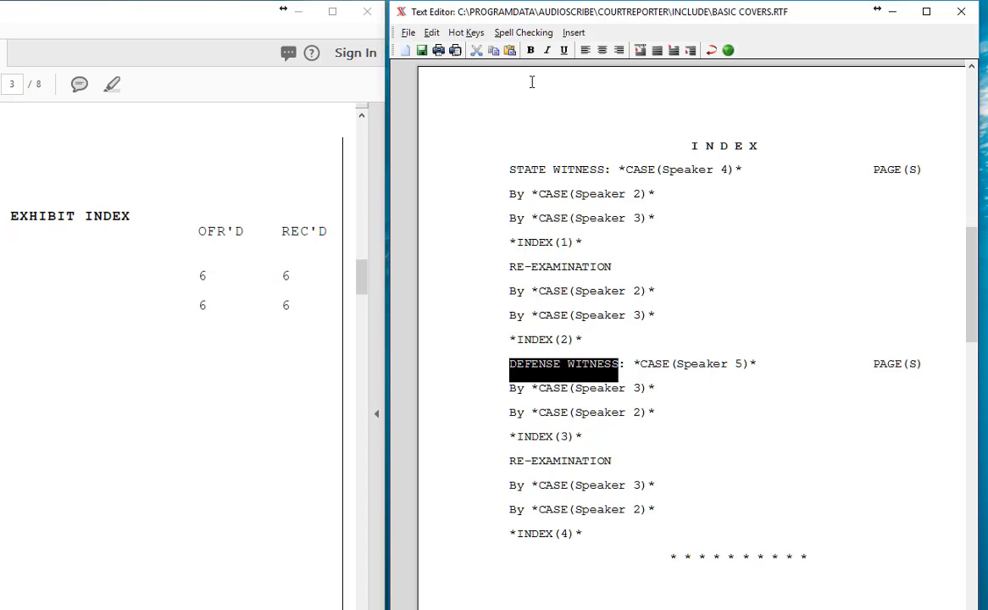
pyautogui.click(530, 51)
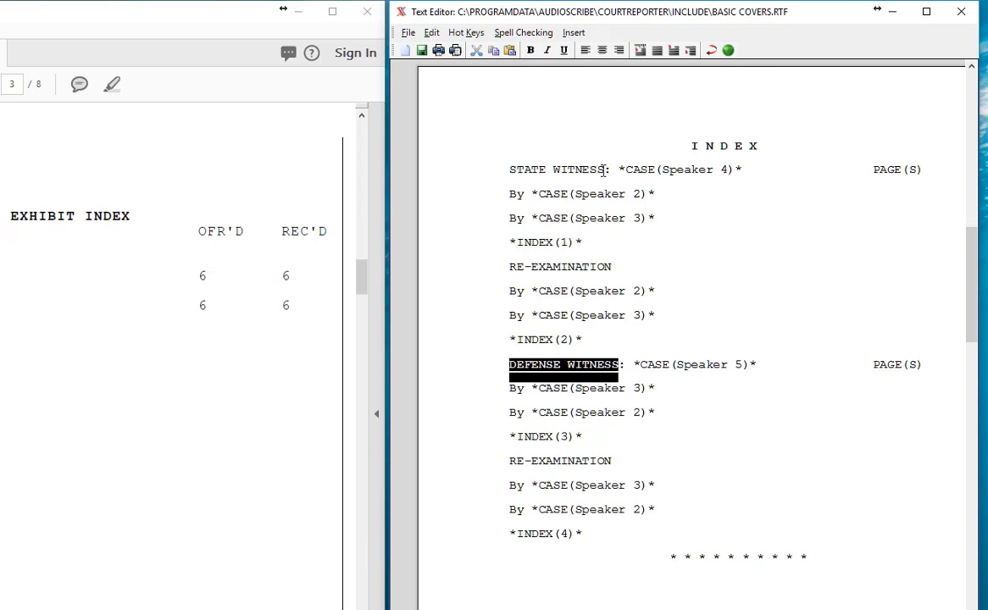
pyautogui.moveTo(603, 170); pyautogui.dragTo(508, 166)
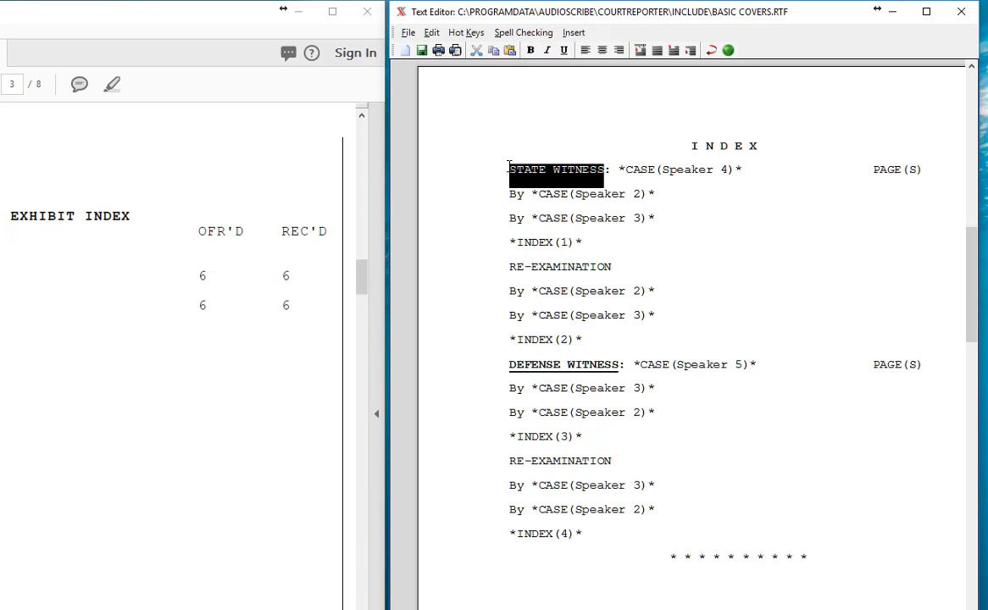
pyautogui.click(531, 50)
pyautogui.click(563, 50)
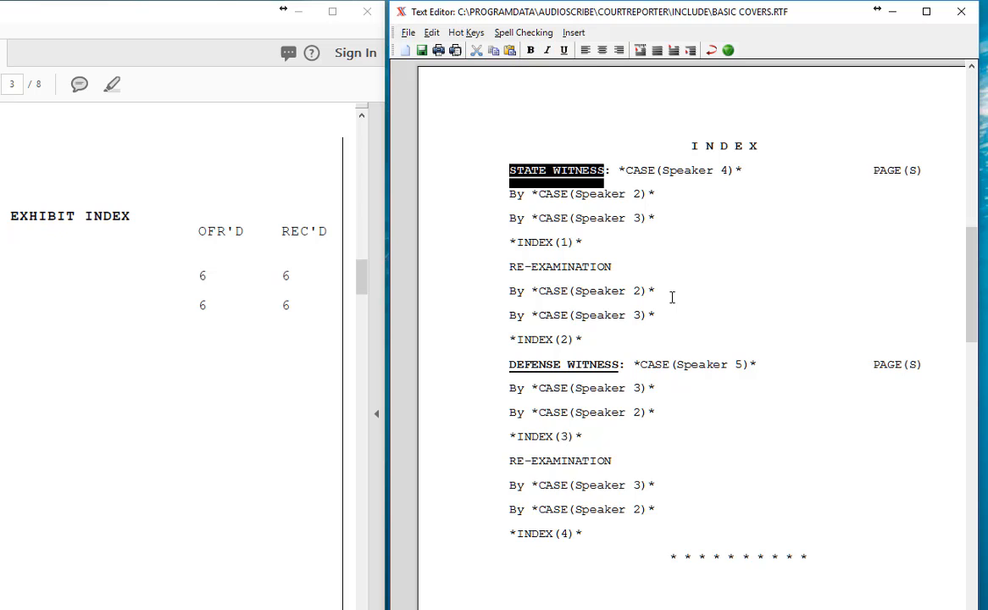
pyautogui.click(639, 226)
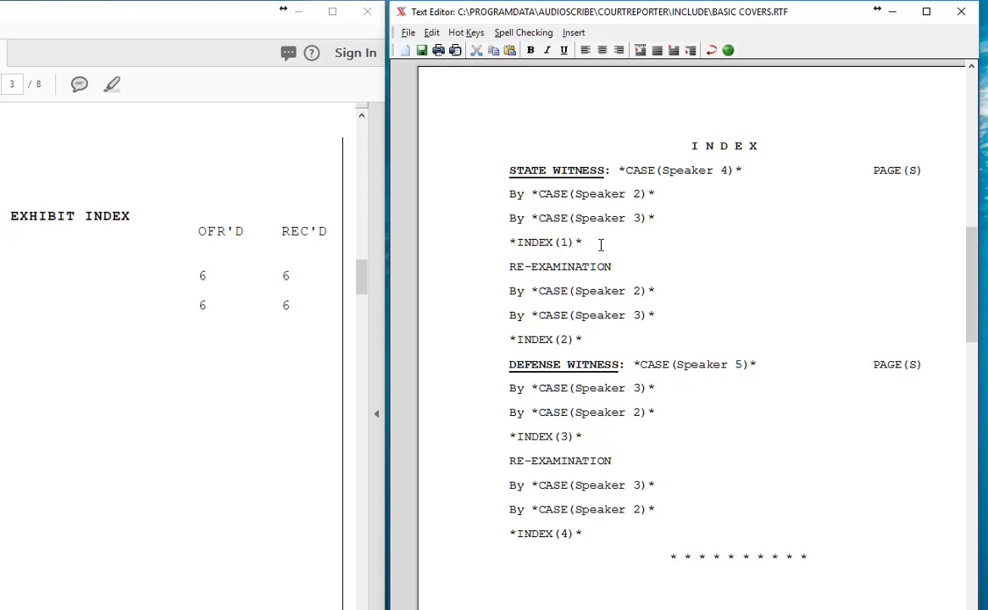
# Delete the index field below the state witness's first examination lines and insert Index List 1 in its place
pyautogui.moveTo(582, 244); pyautogui.dragTo(499, 240)
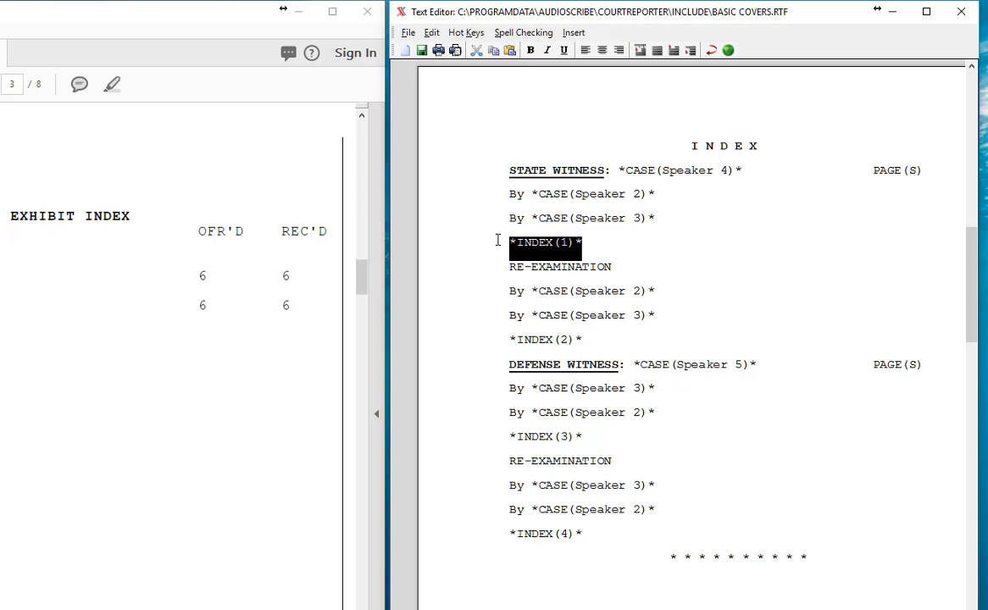
pyautogui.press('Delete')
pyautogui.click(573, 32)
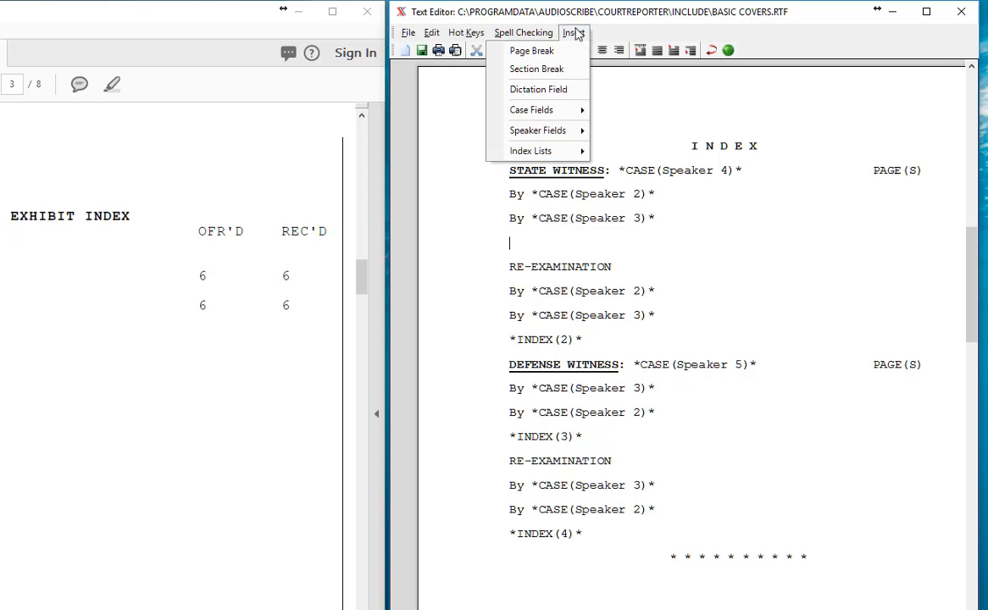
pyautogui.moveTo(534, 151)
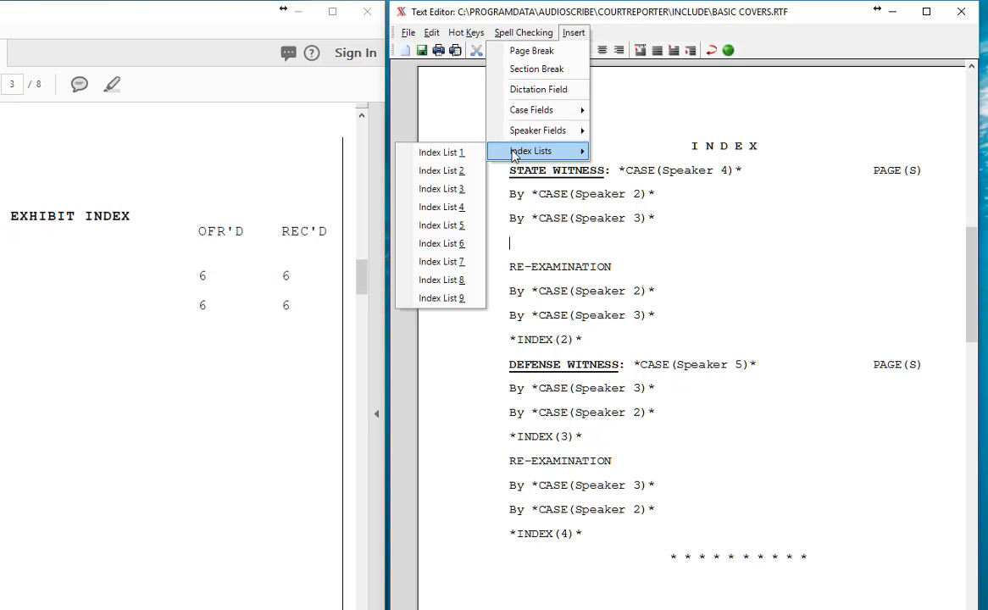
pyautogui.click(440, 154)
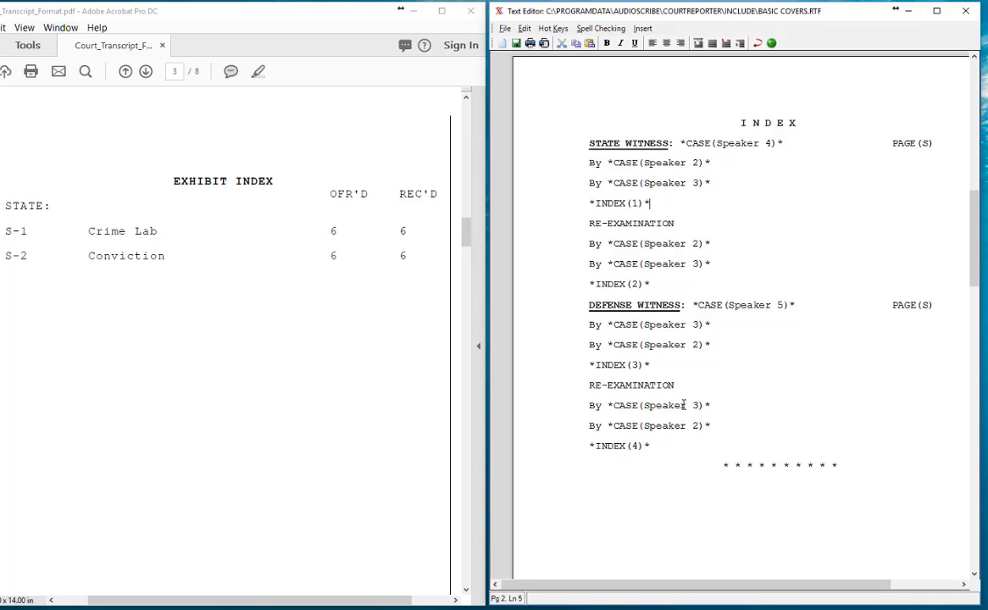
# Bold both RE-EXAMINATION headings on the INDEX page
pyautogui.moveTo(673, 383); pyautogui.dragTo(589, 384)
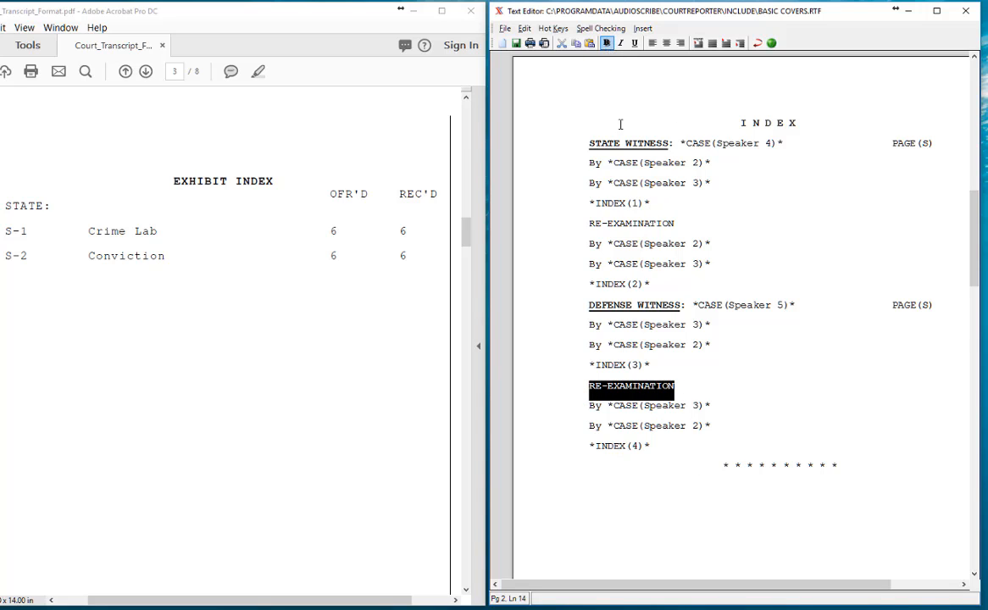
pyautogui.moveTo(675, 223); pyautogui.dragTo(589, 224)
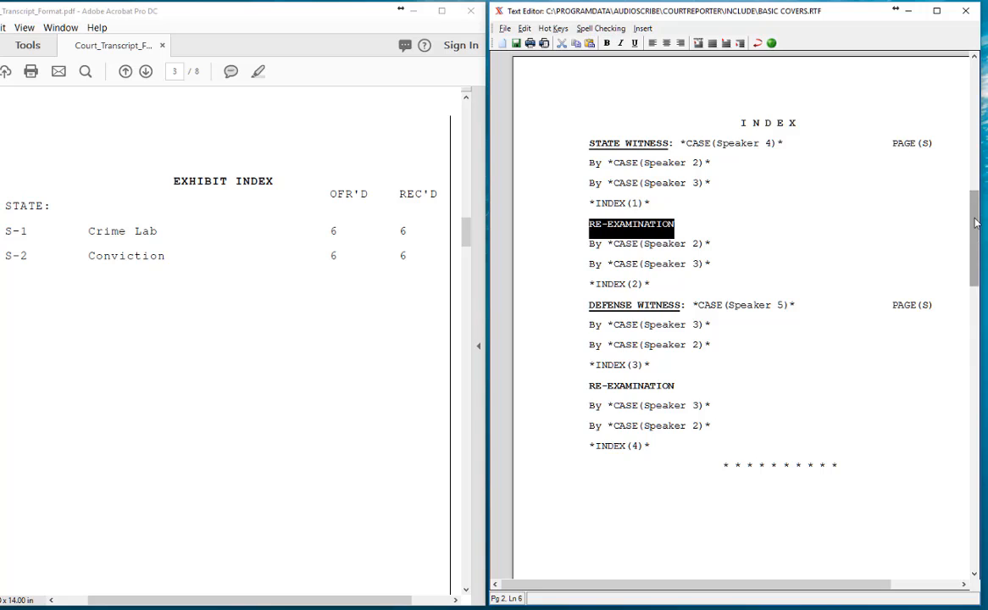
# Bold and underline the FOR THE STATE and FOR THE DEFENSE labels on the EXHIBITS page
pyautogui.moveTo(973, 225); pyautogui.dragTo(973, 344)
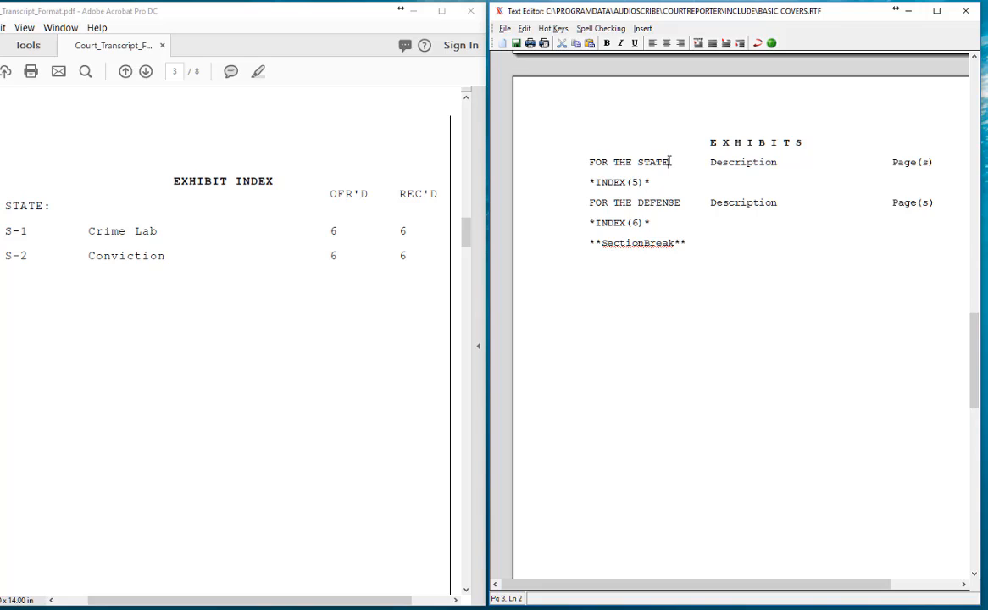
pyautogui.moveTo(670, 161); pyautogui.dragTo(589, 162)
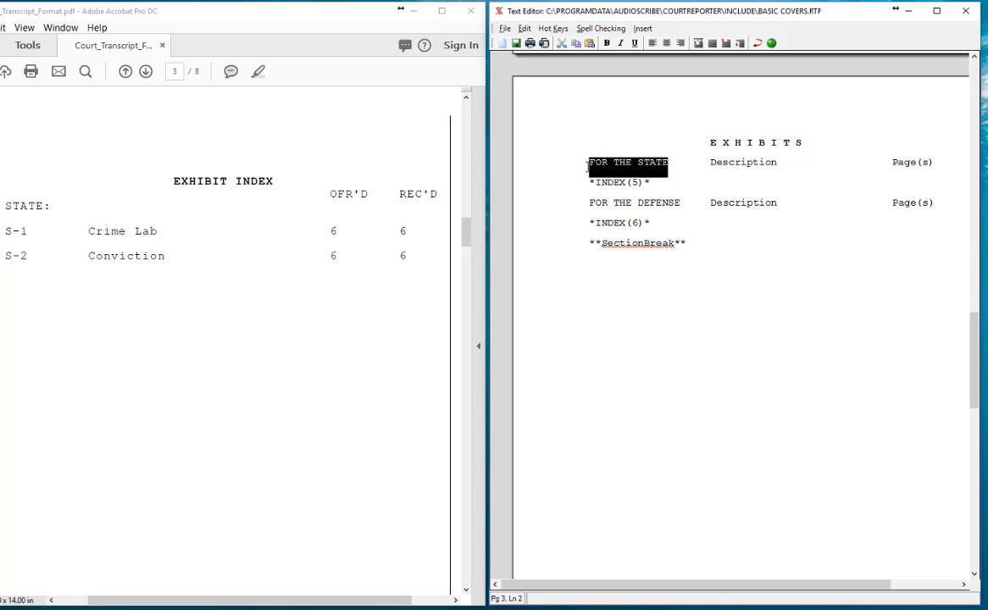
pyautogui.click(607, 43)
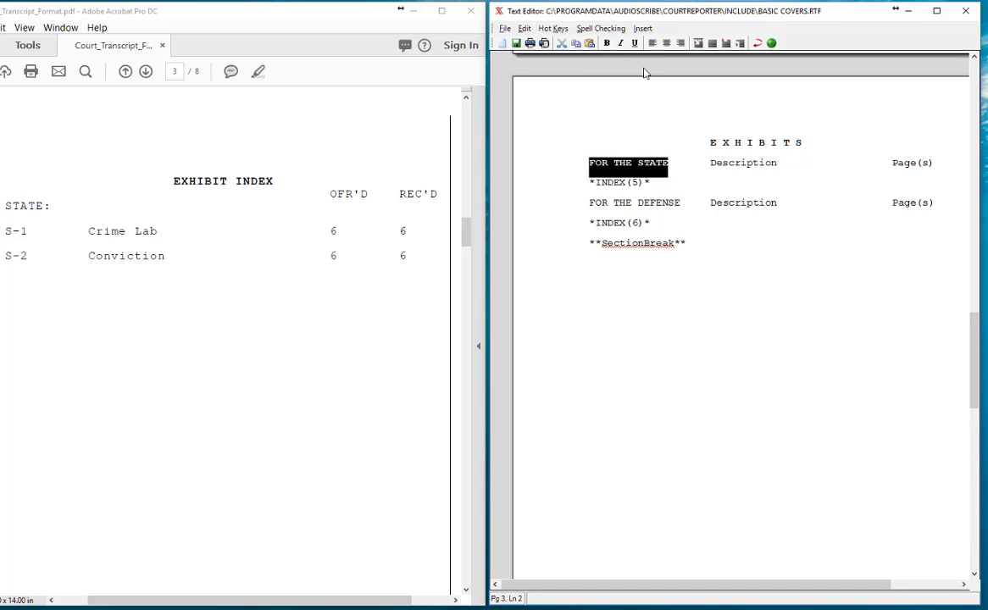
pyautogui.click(635, 43)
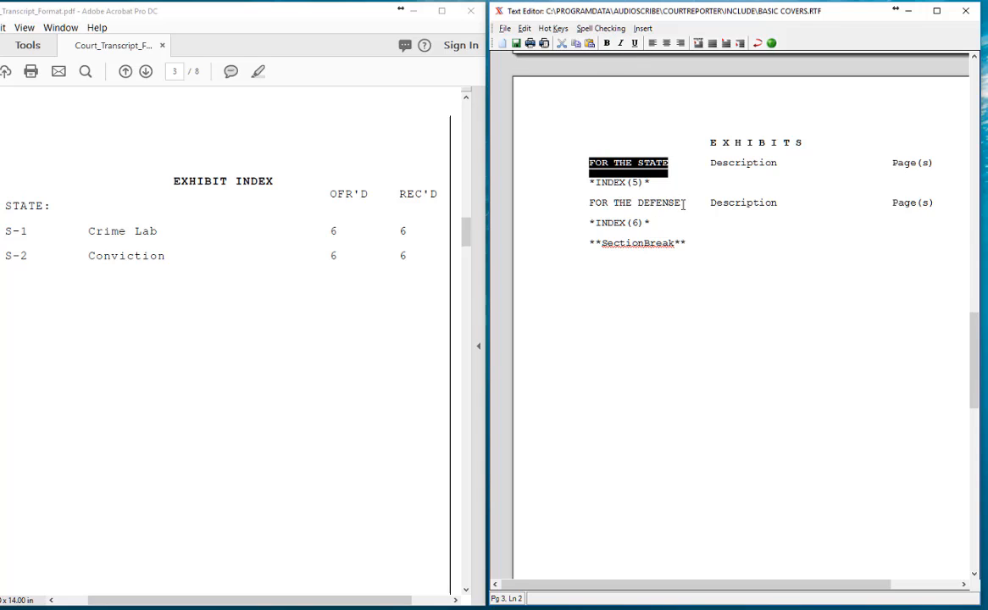
pyautogui.moveTo(681, 203); pyautogui.dragTo(588, 203)
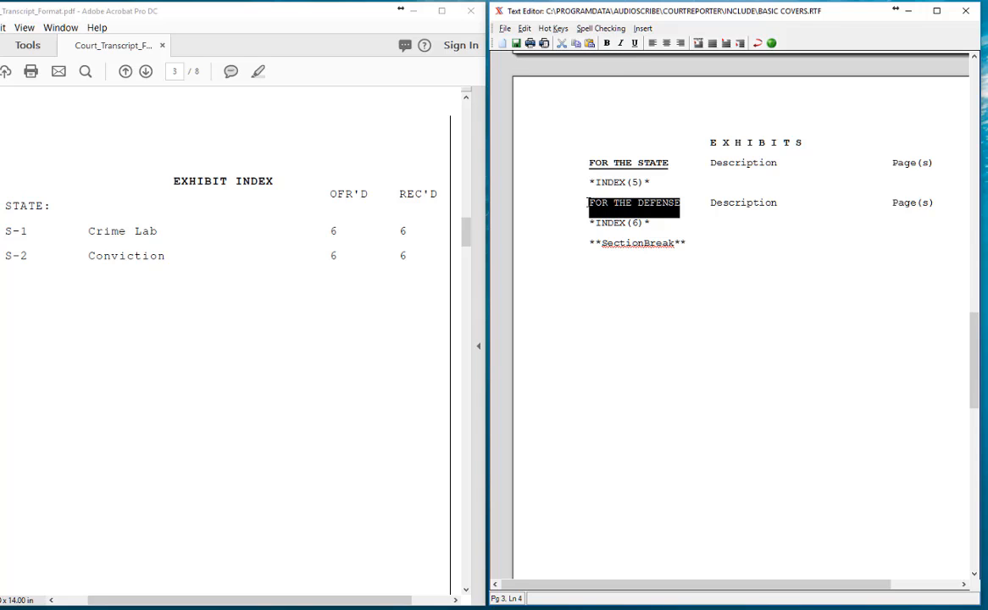
pyautogui.click(607, 43)
pyautogui.click(635, 43)
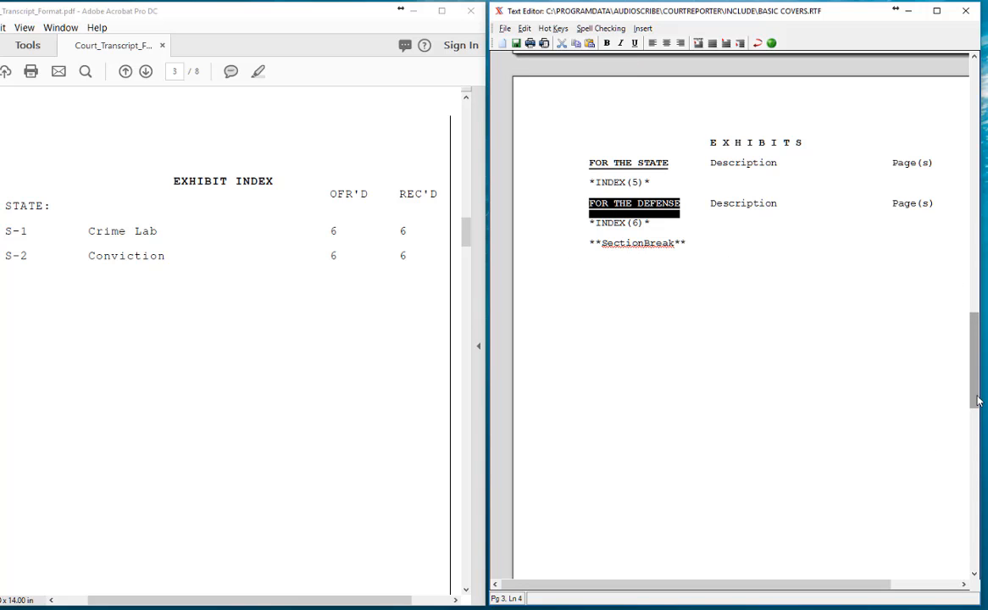
pyautogui.moveTo(977, 408); pyautogui.dragTo(979, 178)
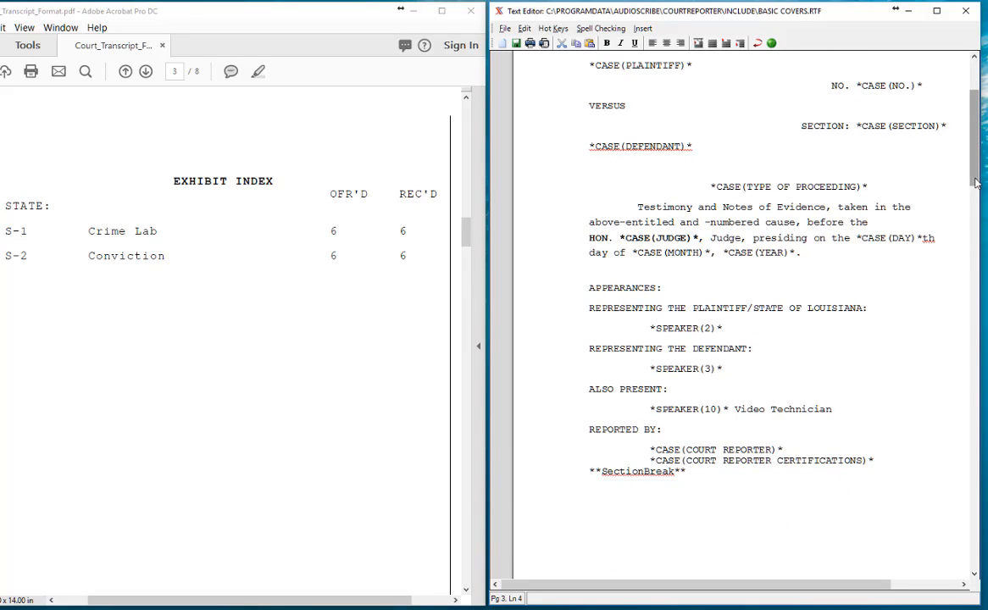
pyautogui.moveTo(975, 169); pyautogui.dragTo(953, 392)
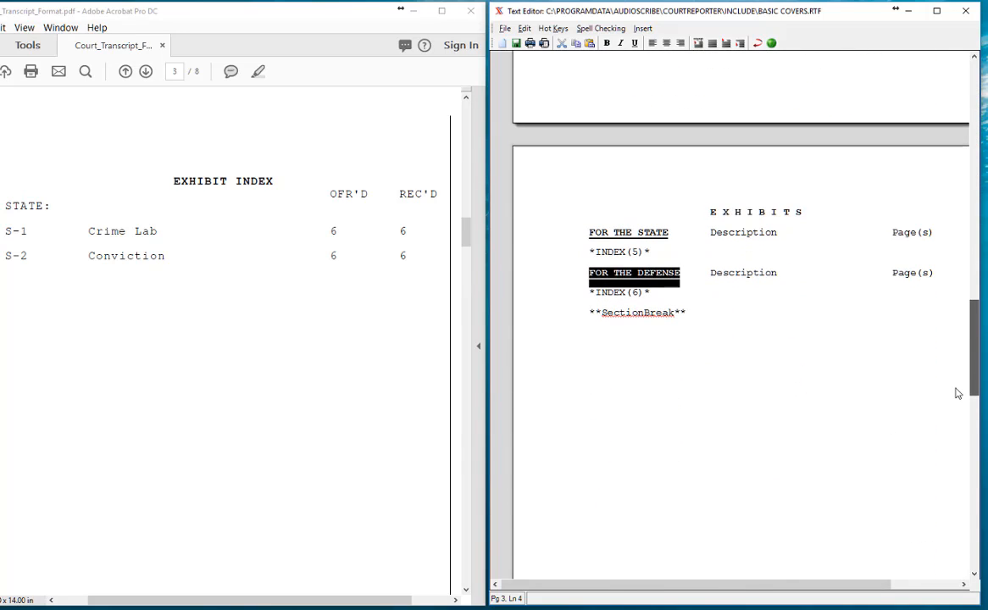
pyautogui.click(706, 326)
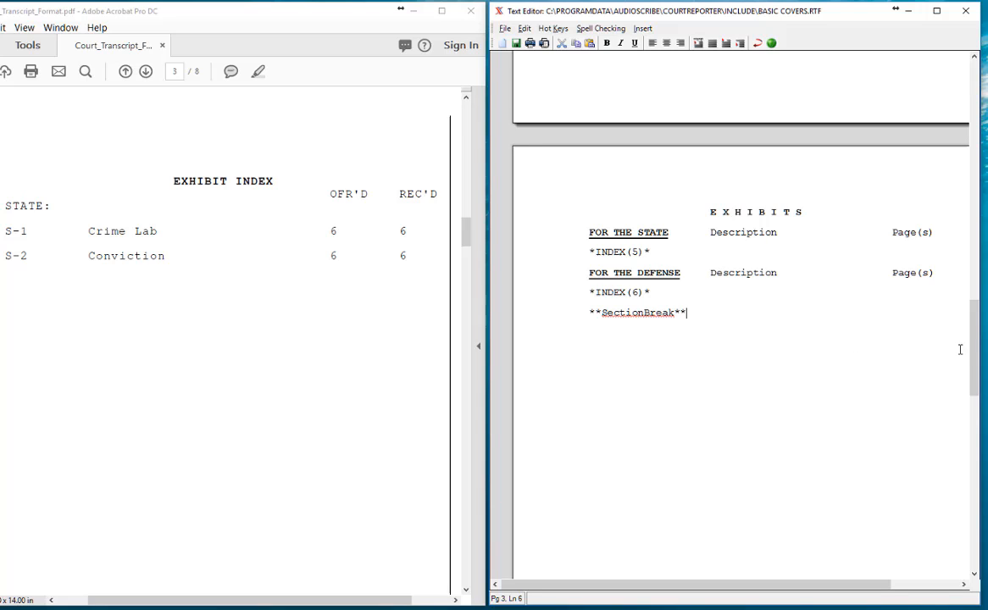
# Bold and underline the PROCEEDINGS heading on the page after the exhibits
pyautogui.moveTo(972, 354); pyautogui.dragTo(962, 439)
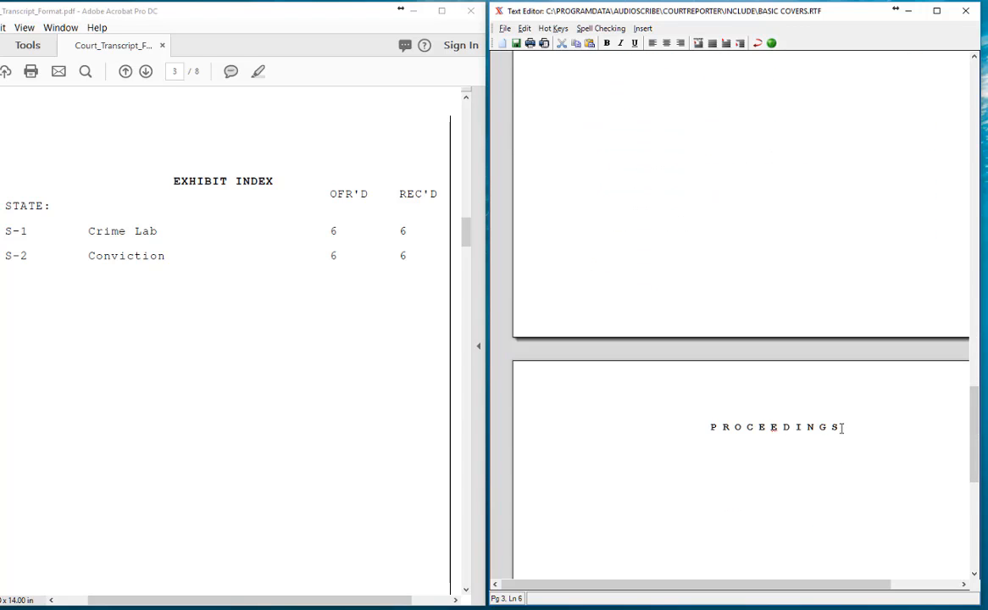
pyautogui.moveTo(842, 427); pyautogui.dragTo(726, 417)
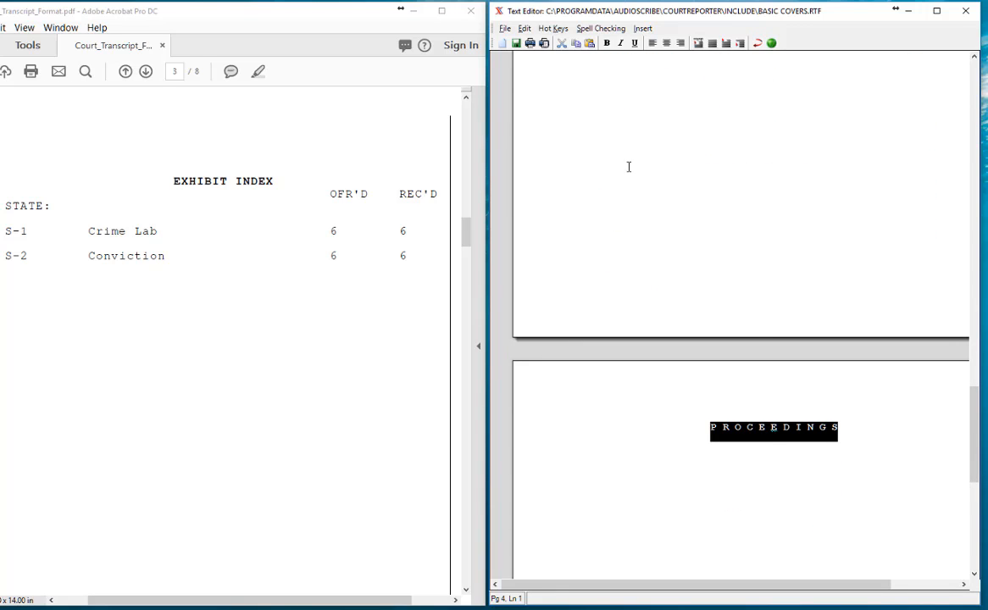
pyautogui.click(609, 44)
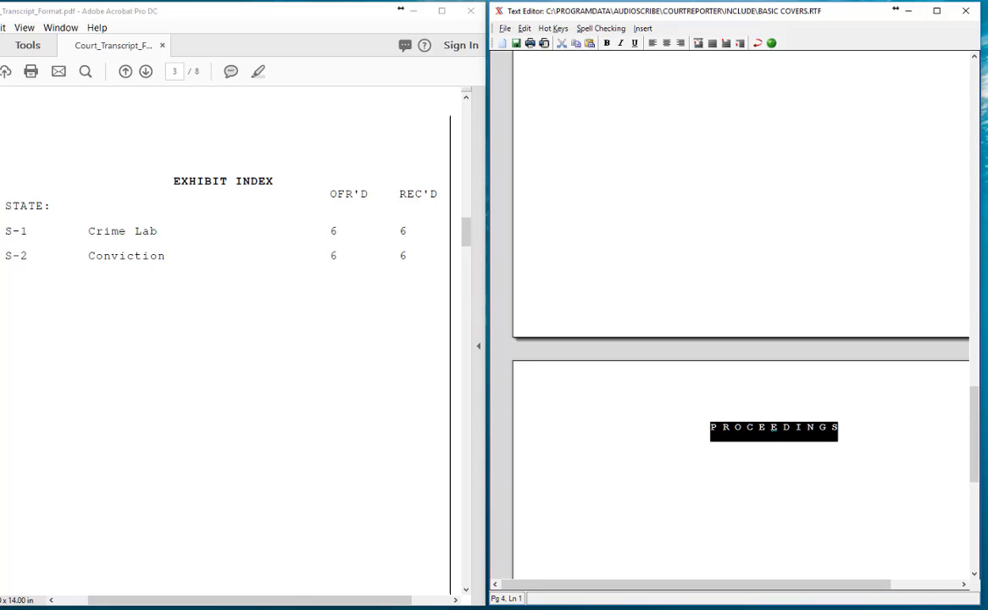
pyautogui.click(635, 45)
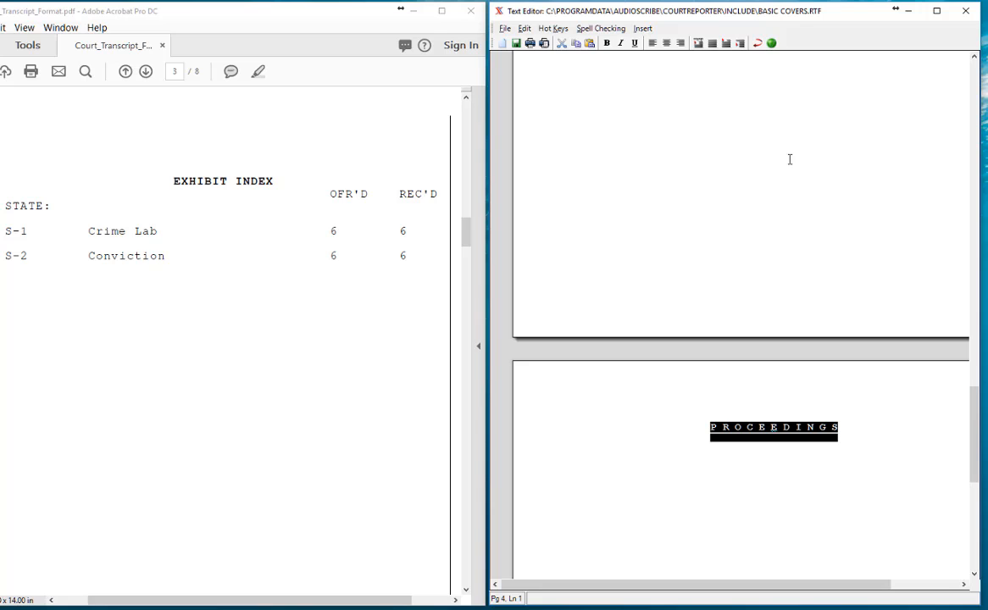
pyautogui.click(788, 427)
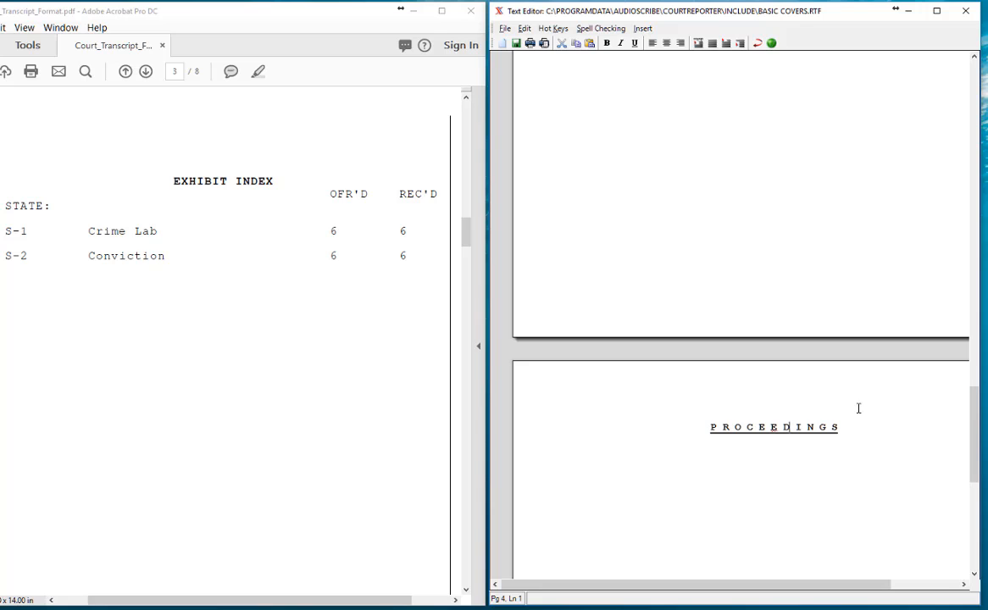
# Save the BASIC COVERS.RTF cover document and close it
pyautogui.click(519, 46)
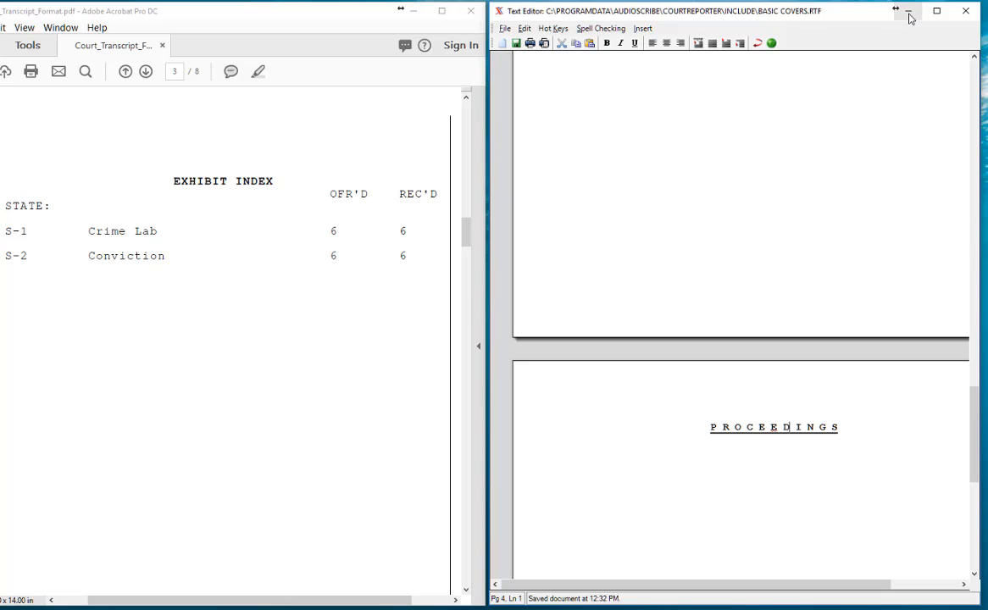
pyautogui.click(967, 12)
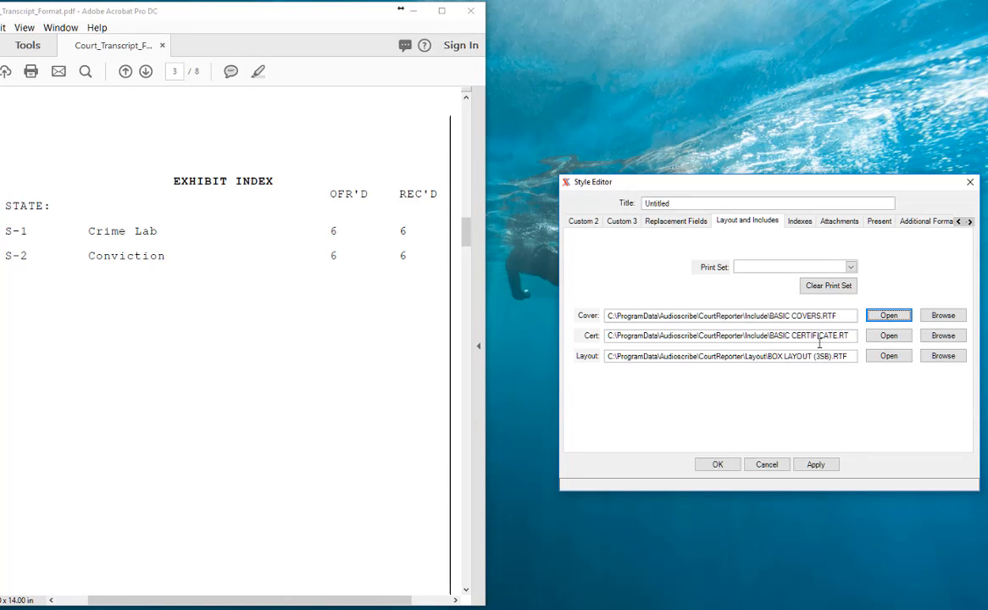
# Open the BASIC CERTIFICATE.RTF document, fit its window beside the sample PDF, and look over the reporter certificate text
pyautogui.click(891, 336)
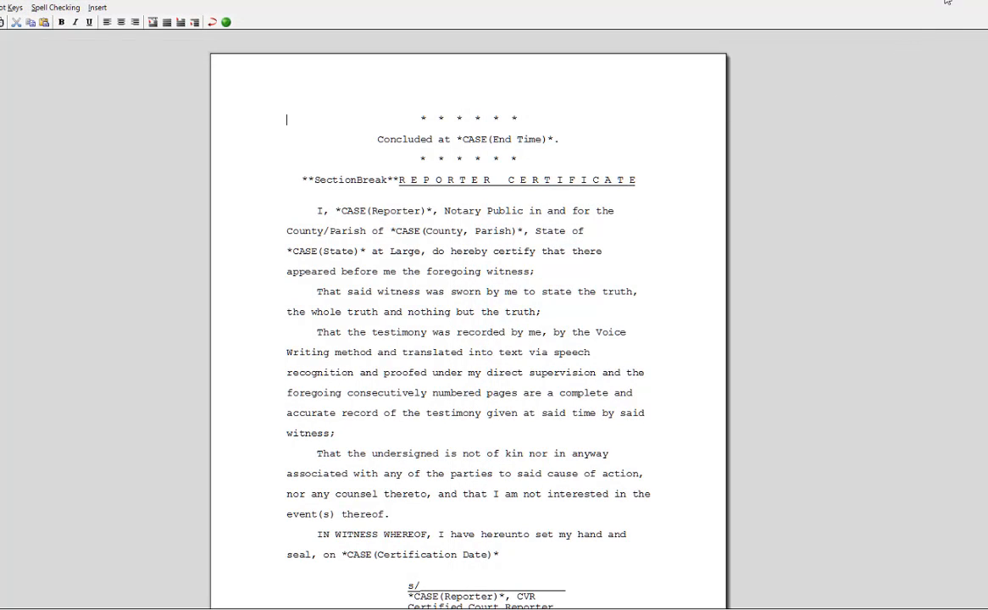
pyautogui.click(947, 3)
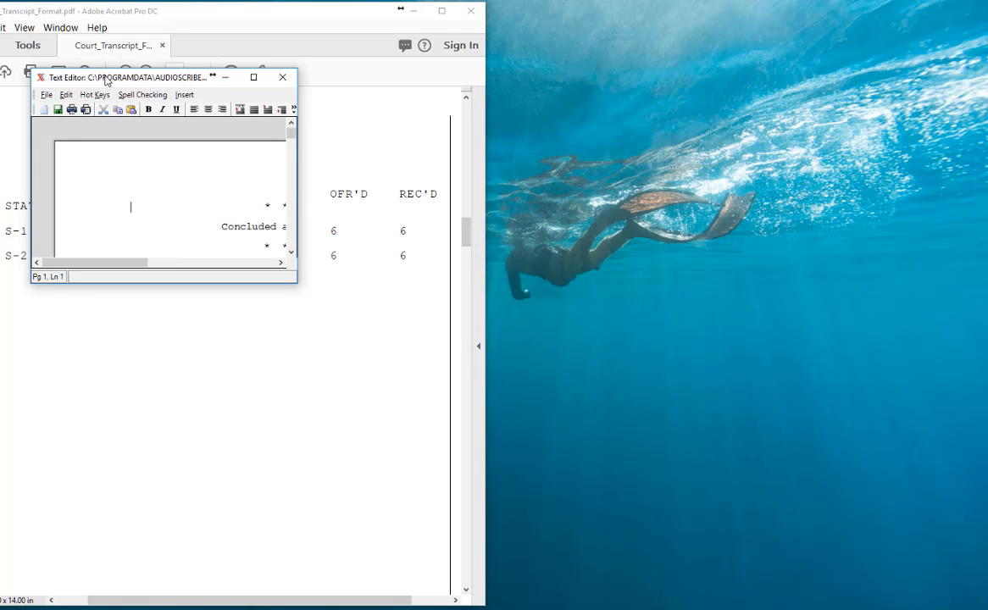
pyautogui.moveTo(106, 80); pyautogui.dragTo(556, 13)
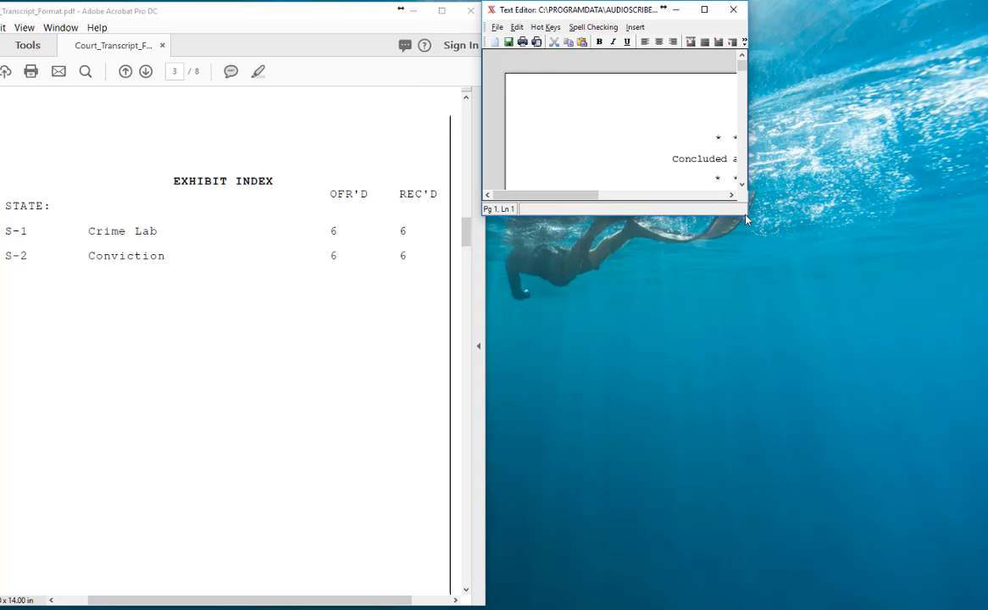
pyautogui.moveTo(748, 220); pyautogui.dragTo(973, 601)
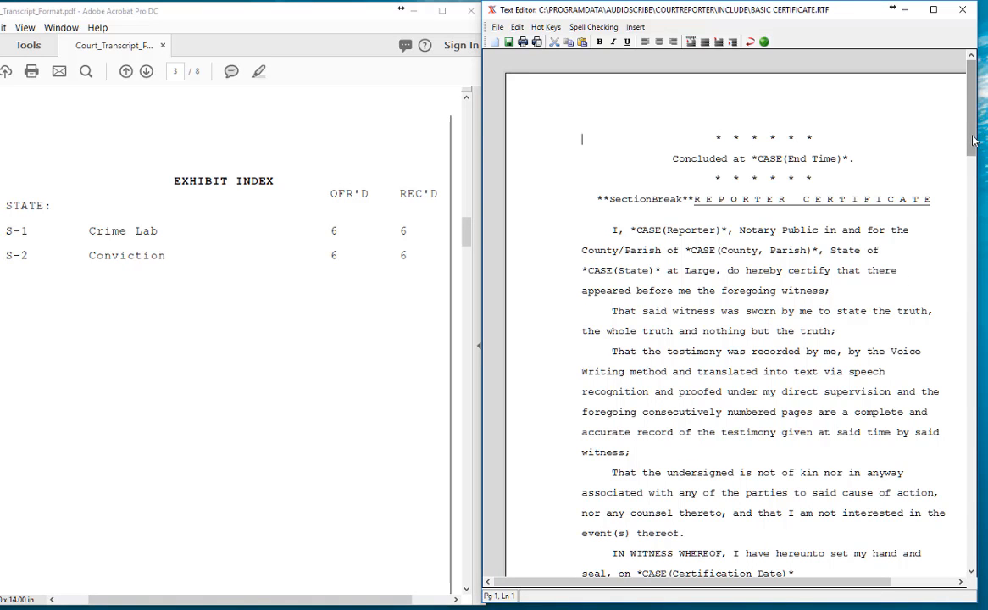
pyautogui.moveTo(974, 141); pyautogui.dragTo(967, 178)
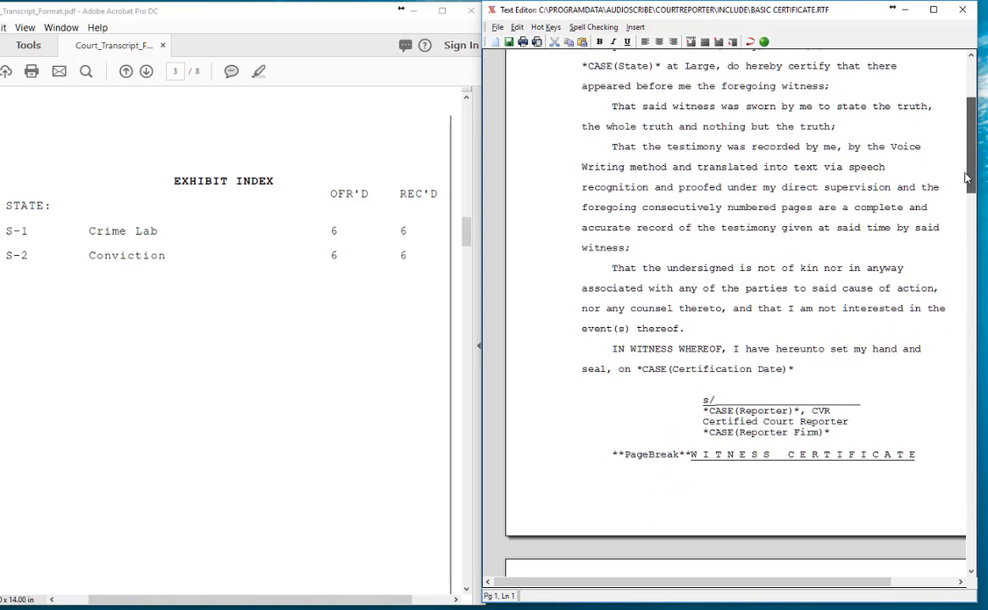
pyautogui.moveTo(967, 178); pyautogui.dragTo(966, 133)
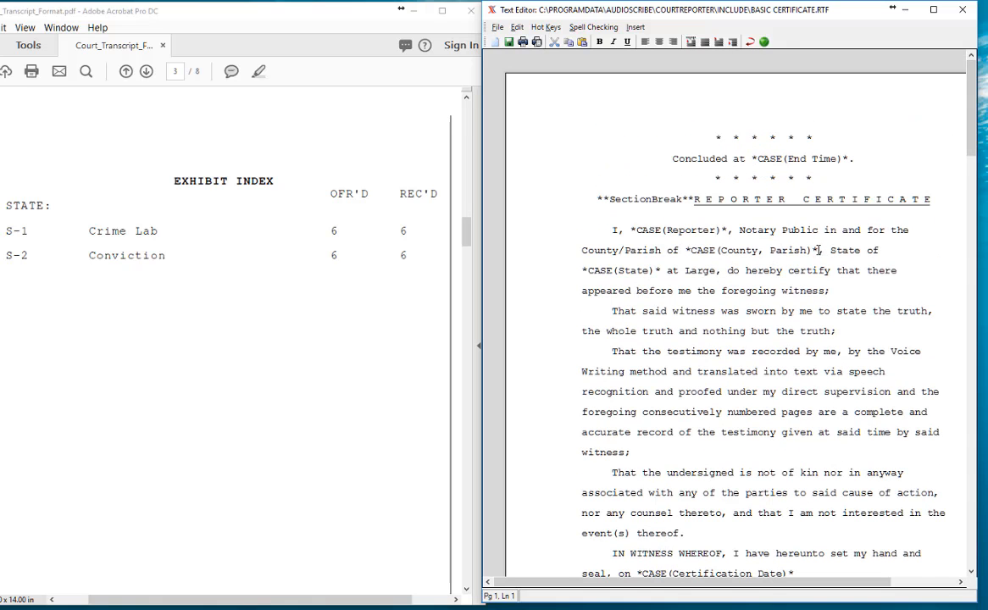
# Delete the County, Parish field from the reporter certificate's first paragraph and replace its Reporter field with the COURT REPORTER case field
pyautogui.moveTo(815, 250); pyautogui.dragTo(683, 251)
pyautogui.press('Delete')
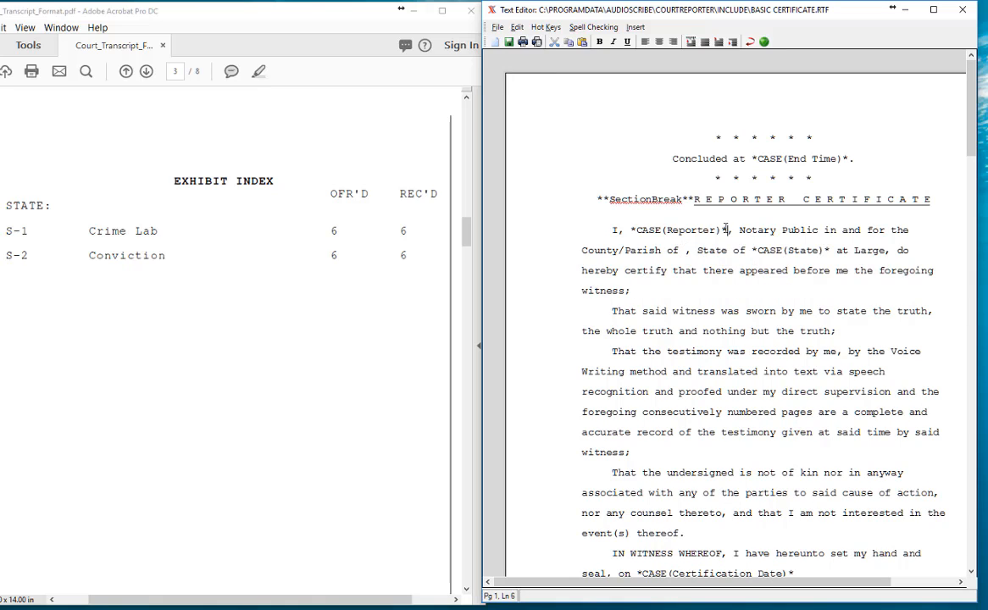
pyautogui.moveTo(726, 229); pyautogui.dragTo(631, 225)
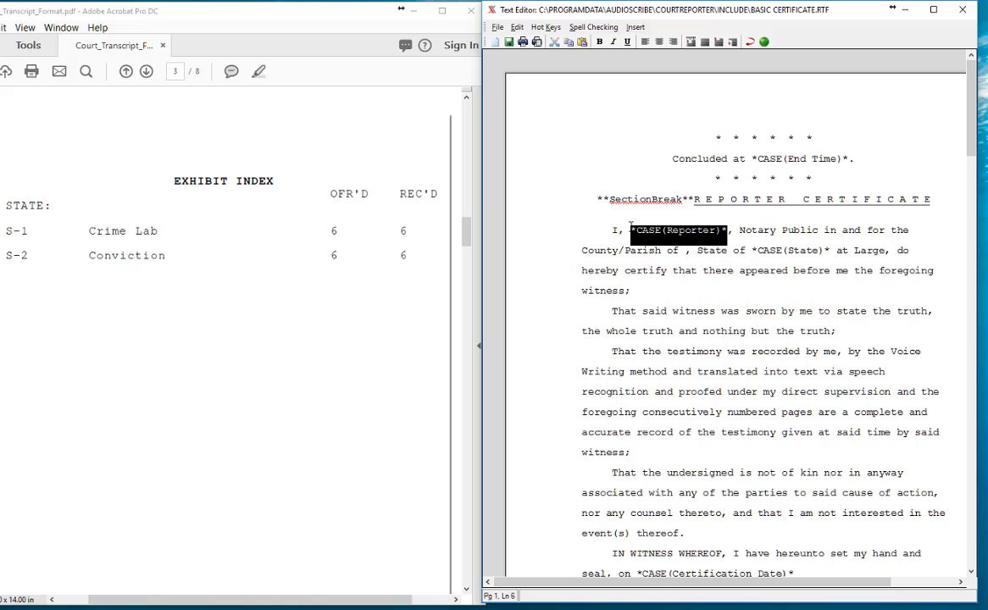
pyautogui.press('Delete')
pyautogui.click(635, 27)
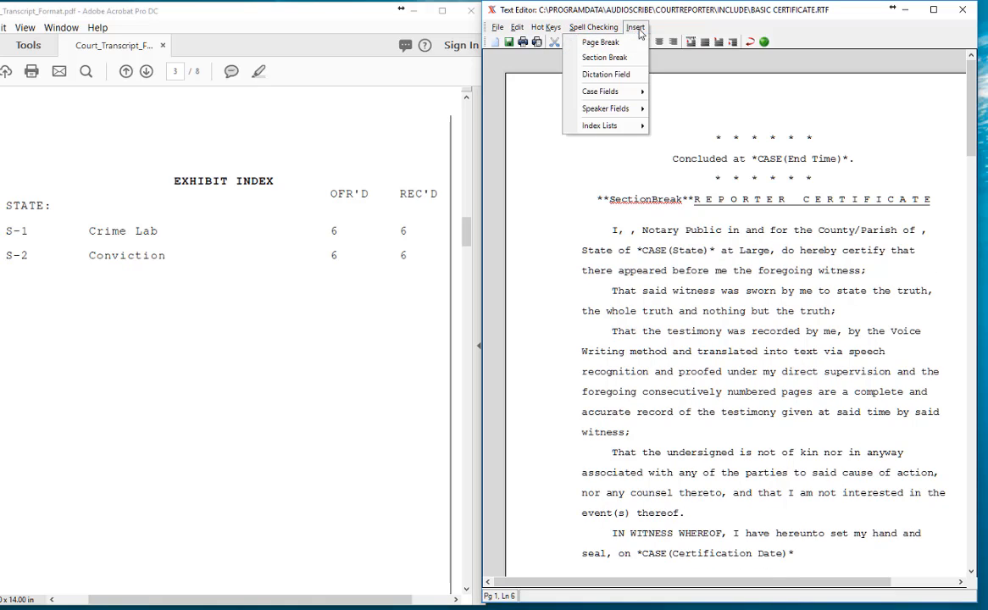
pyautogui.moveTo(593, 91)
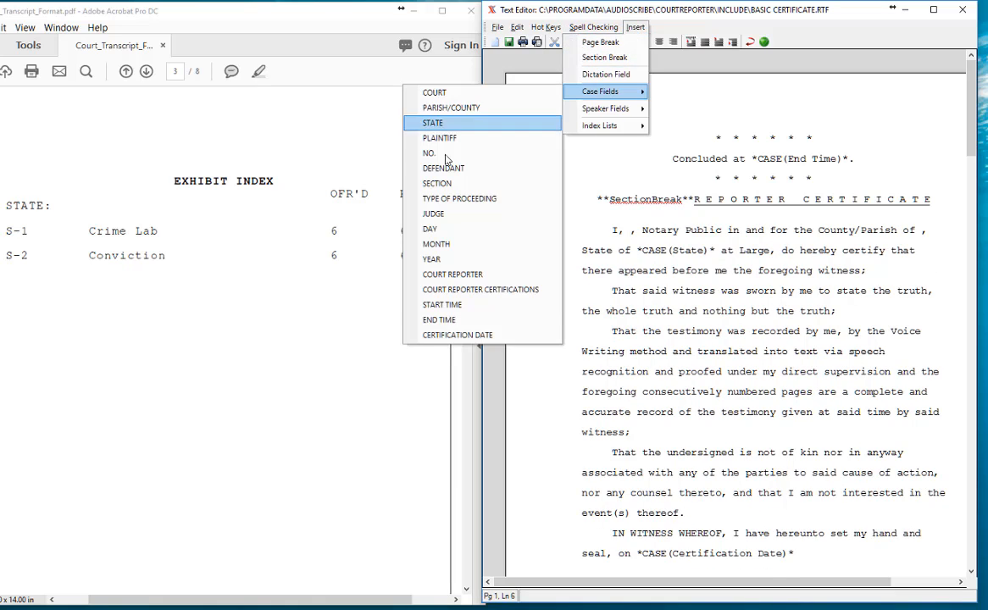
pyautogui.click(453, 274)
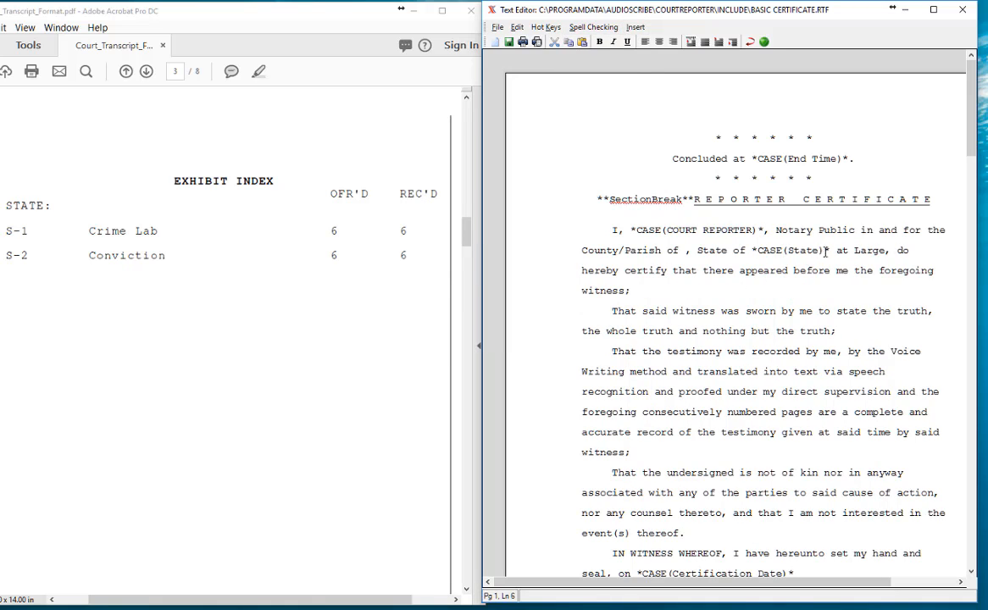
# Replace the State field in the reporter certificate's first paragraph with the STATE case field
pyautogui.moveTo(829, 250); pyautogui.dragTo(749, 253)
pyautogui.press('Delete')
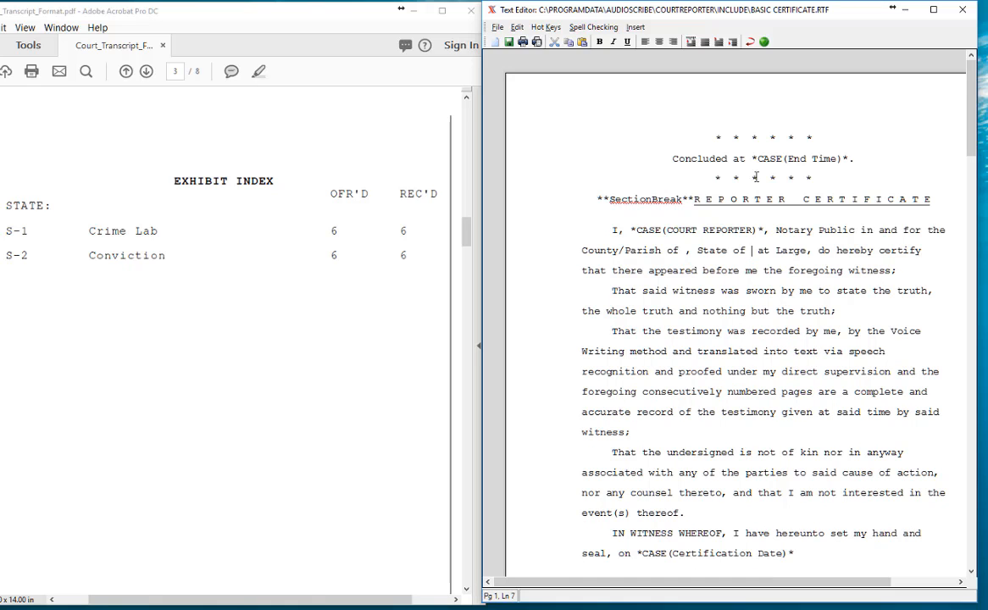
pyautogui.click(635, 26)
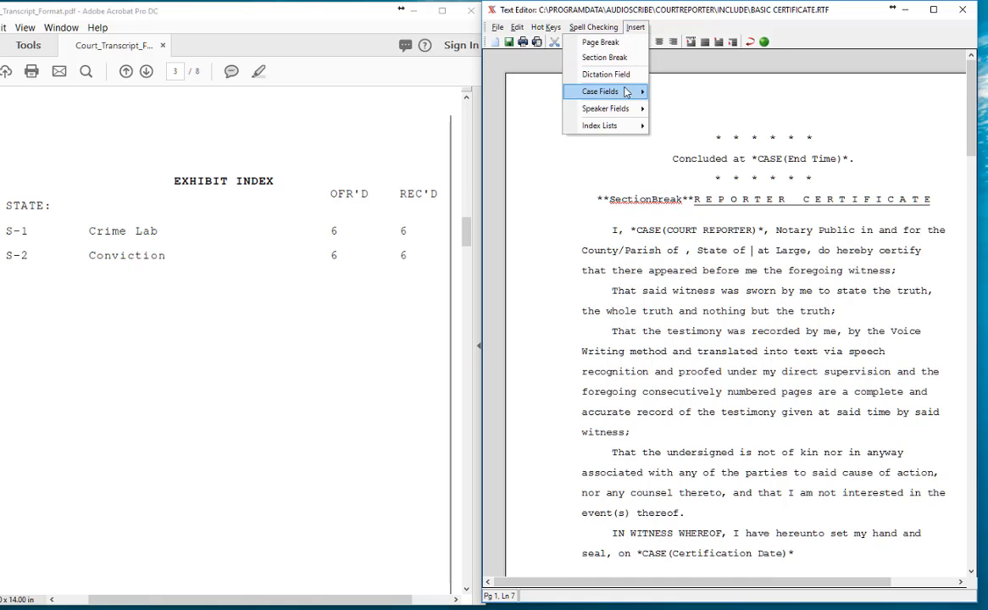
pyautogui.moveTo(627, 92)
pyautogui.click(447, 118)
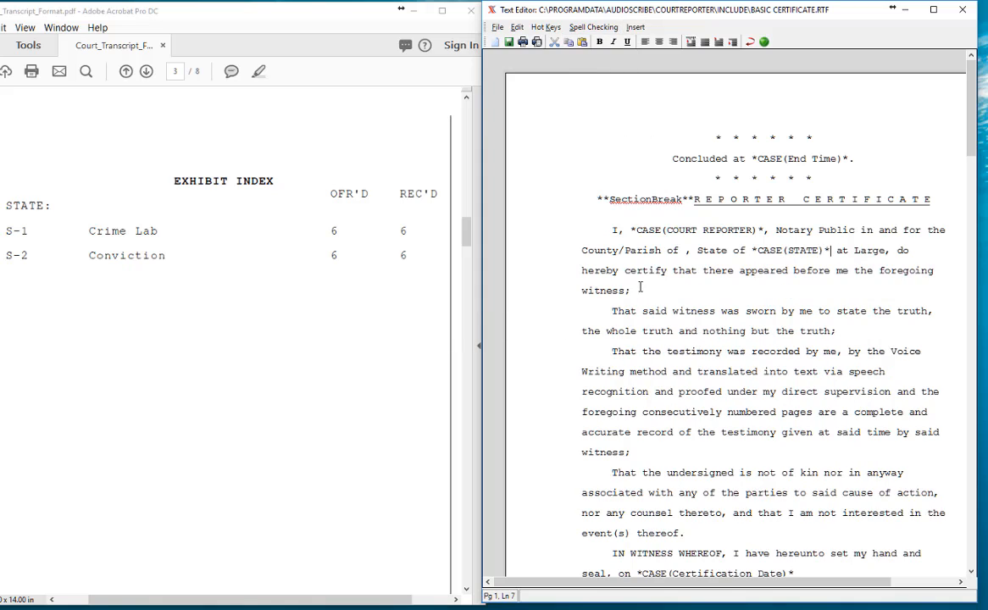
# Insert the PARISH/COUNTY case field after "County/Parish of" in the reporter certificate
pyautogui.click(687, 251)
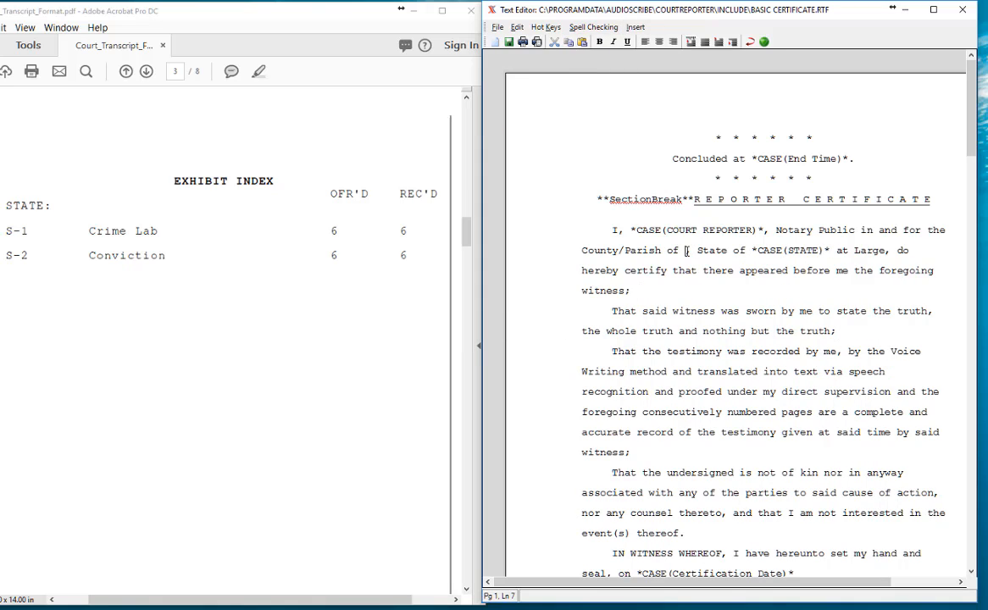
pyautogui.click(634, 26)
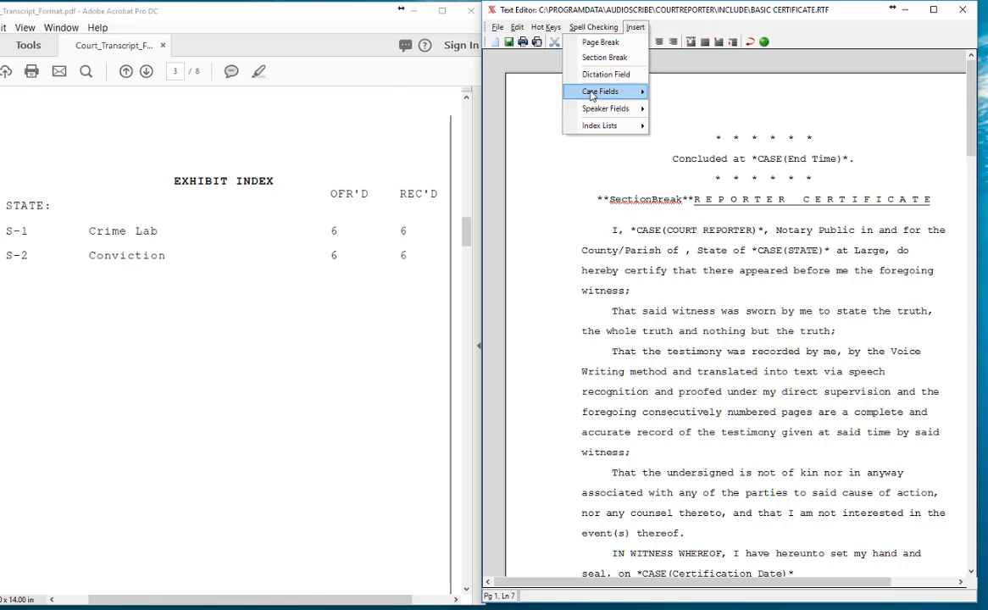
pyautogui.moveTo(610, 92)
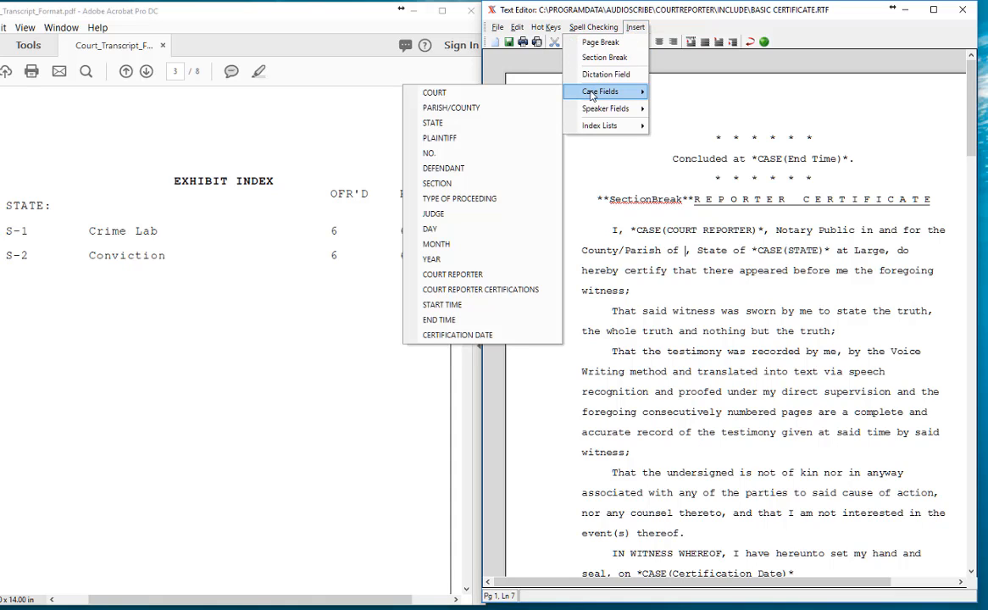
pyautogui.click(490, 109)
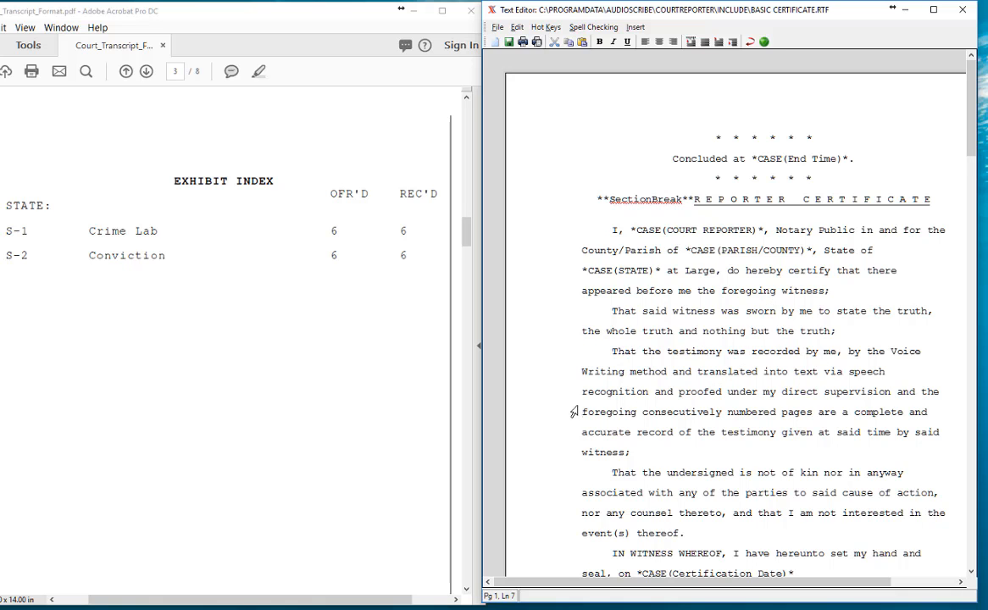
# Replace the Reporter field under the signature line with the COURT REPORTER case field
pyautogui.click(972, 574)
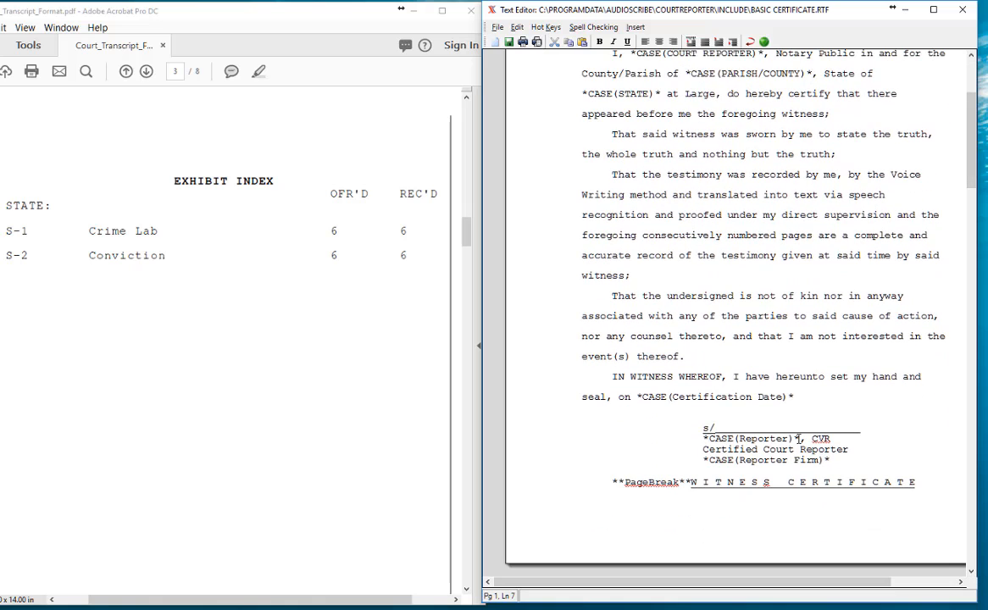
pyautogui.moveTo(799, 438); pyautogui.dragTo(705, 436)
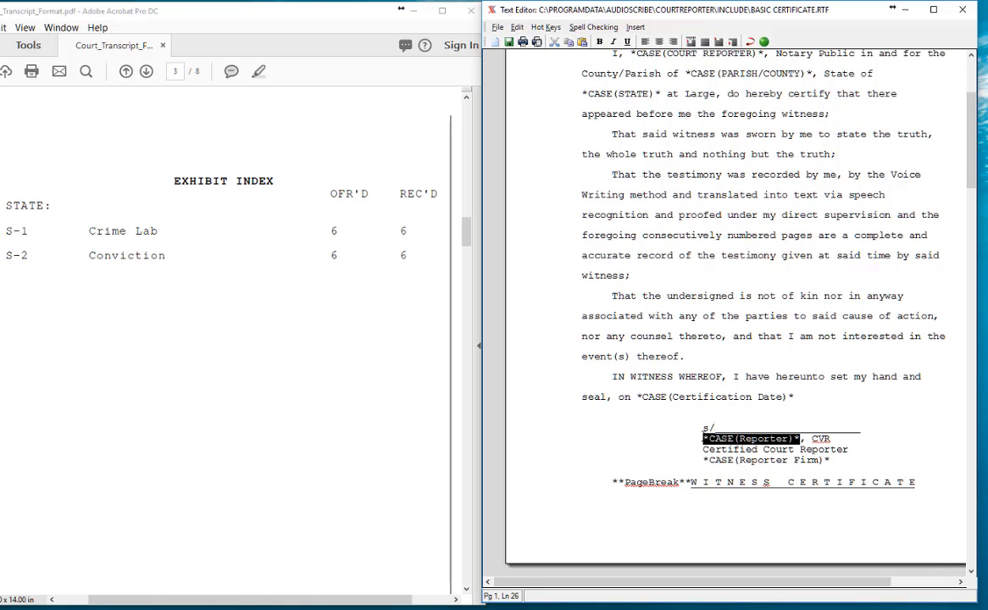
pyautogui.press('Delete')
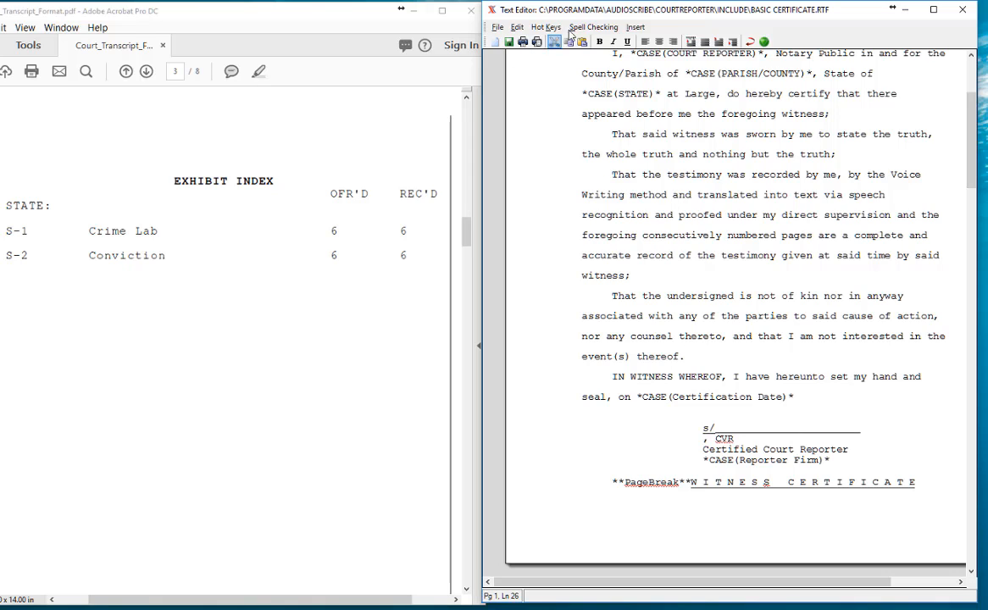
pyautogui.click(636, 27)
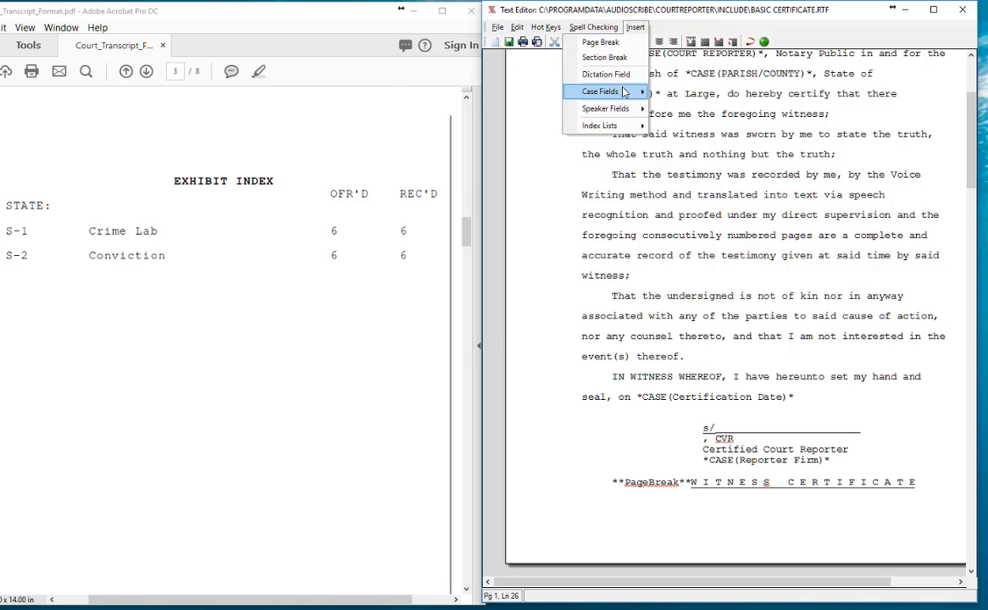
pyautogui.moveTo(569, 89)
pyautogui.click(462, 274)
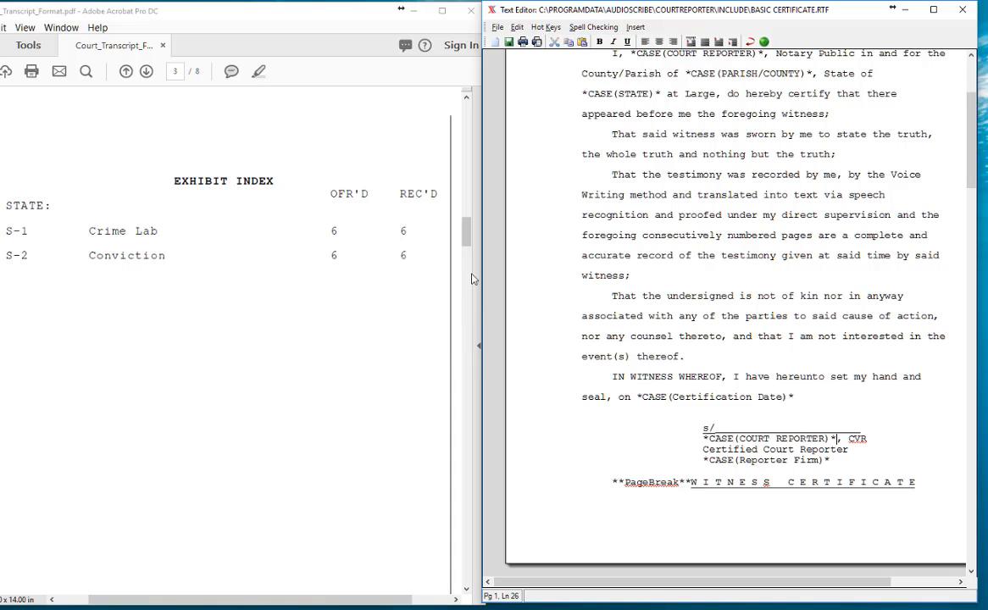
# Remove CVR from the signature block and replace "Certified Court Reporter" with the COURT REPORTER CERTIFICATIONS case field
pyautogui.click(868, 438)
pyautogui.press('BackSpace')
pyautogui.press('BackSpace')
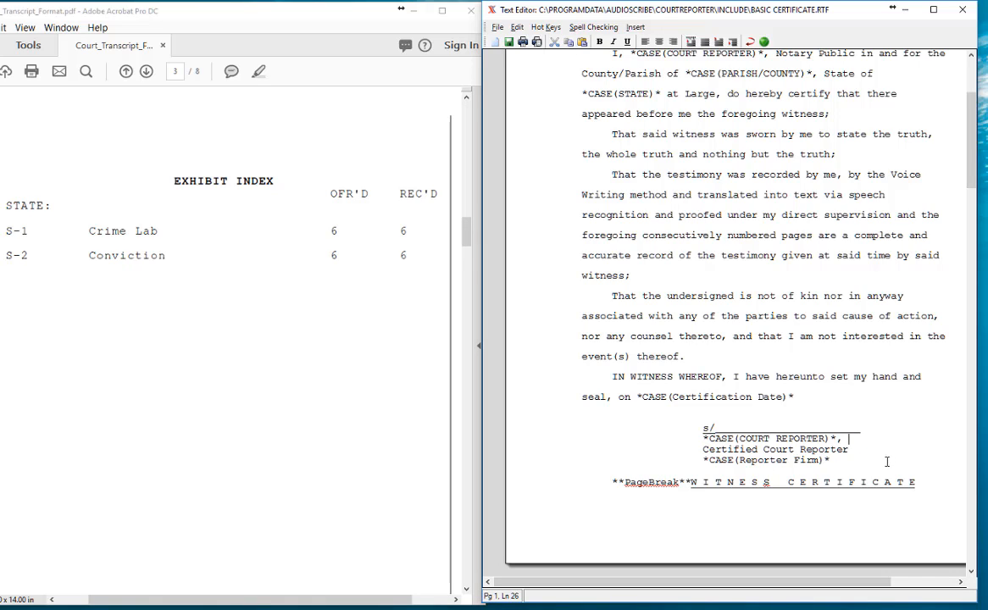
pyautogui.moveTo(850, 449); pyautogui.dragTo(703, 447)
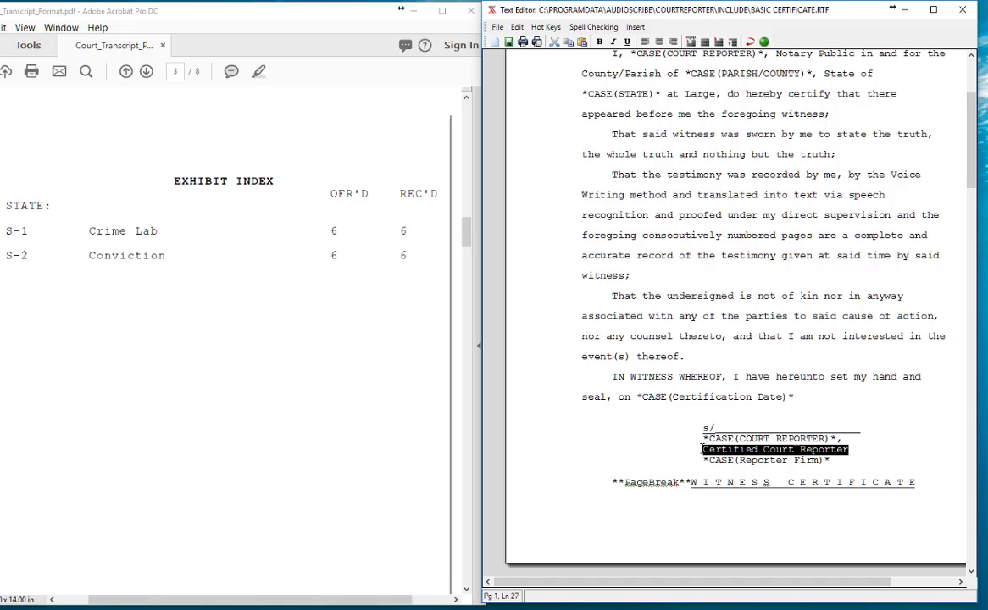
pyautogui.press('Delete')
pyautogui.click(635, 27)
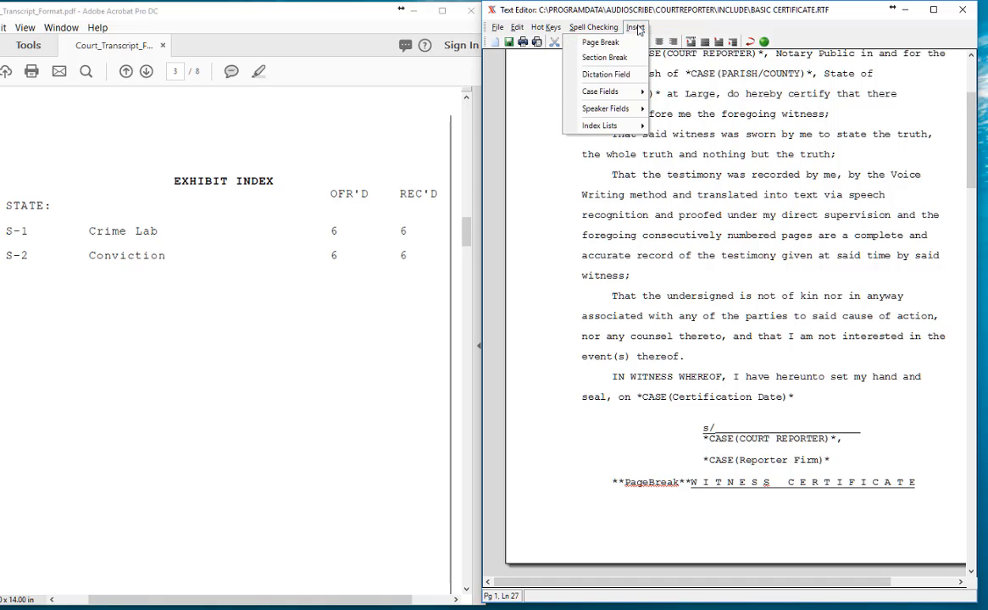
pyautogui.moveTo(623, 91)
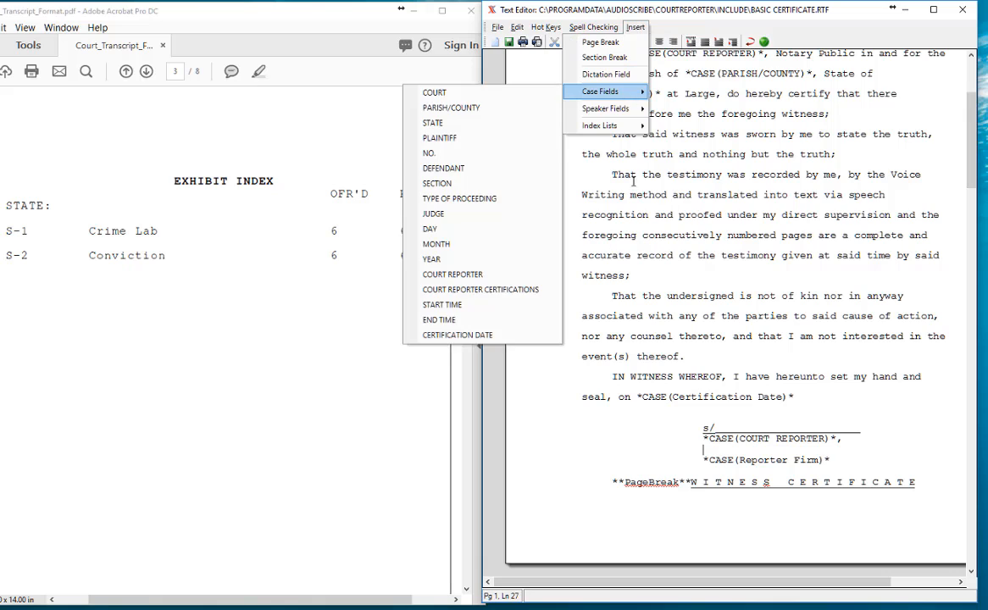
pyautogui.click(525, 289)
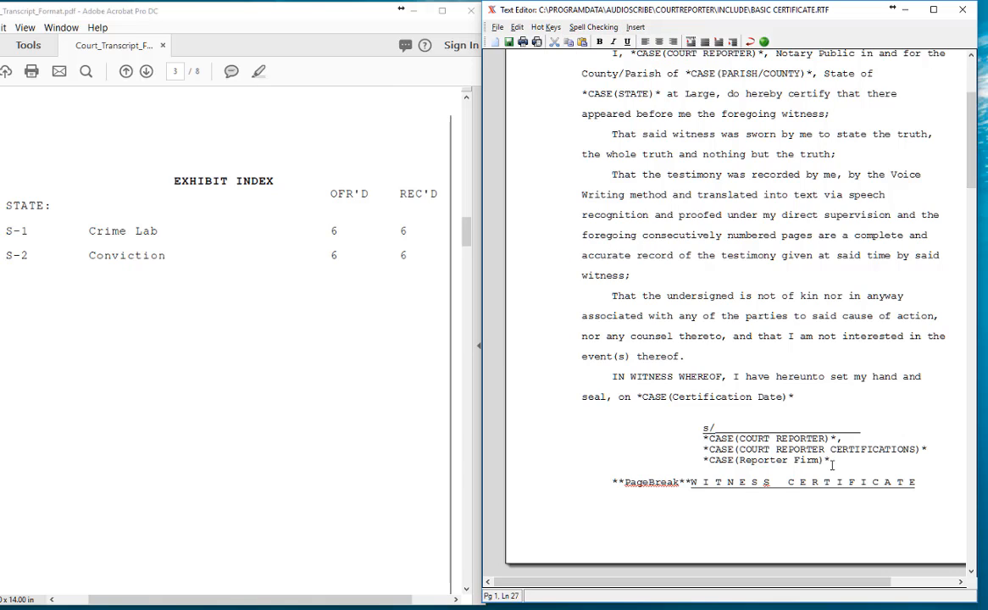
# Delete the Reporter Firm field from the signature block and put the WITNESS CERTIFICATE heading on its own line below the page break code
pyautogui.moveTo(834, 461); pyautogui.dragTo(701, 462)
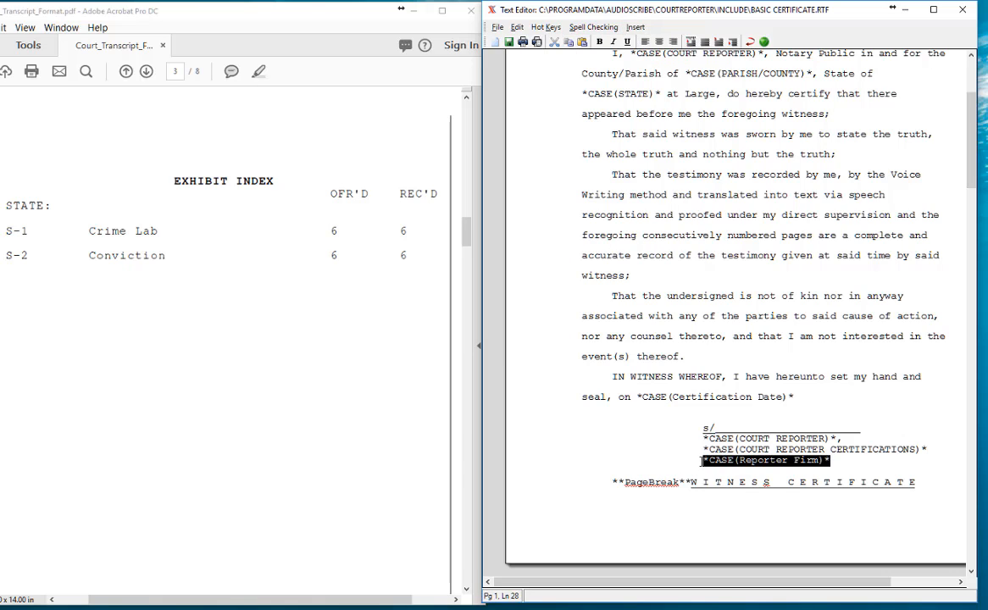
pyautogui.press('Delete')
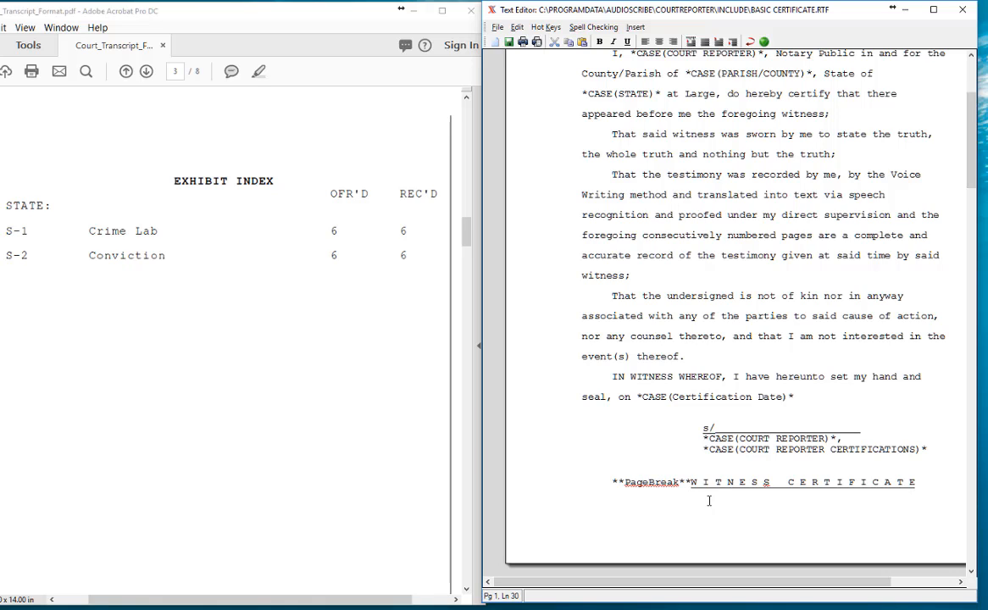
pyautogui.press('Return')
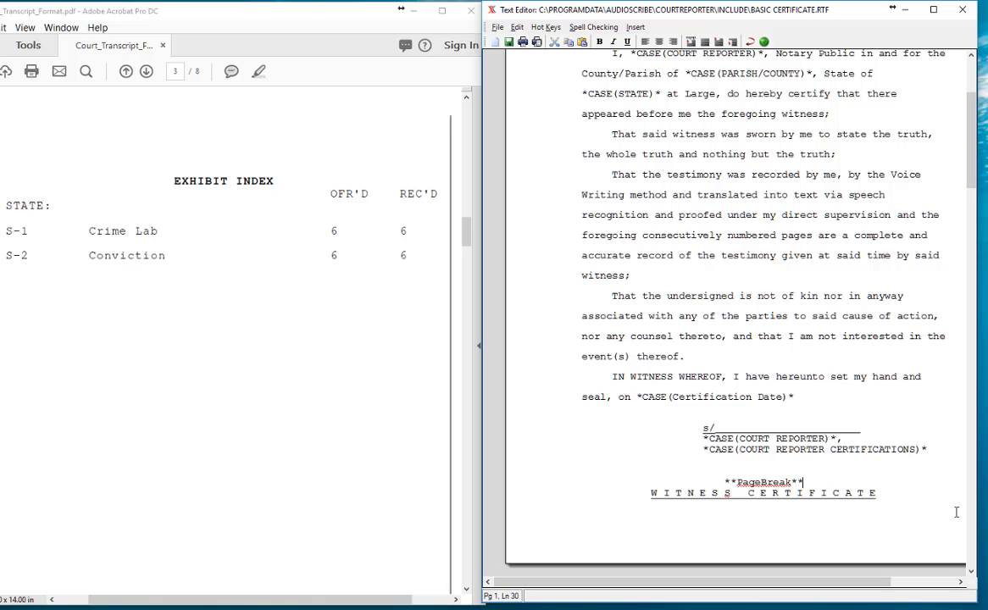
# Delete the Deponent case field from the opening line of the witness certificate
pyautogui.moveTo(971, 572); pyautogui.dragTo(971, 572)
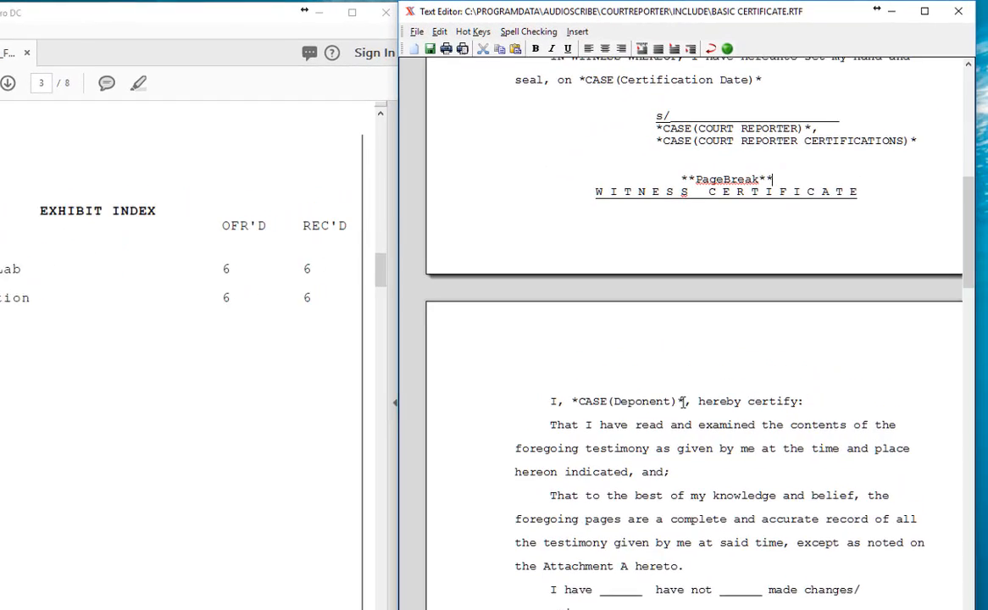
pyautogui.moveTo(683, 403); pyautogui.dragTo(572, 402)
pyautogui.press('Delete')
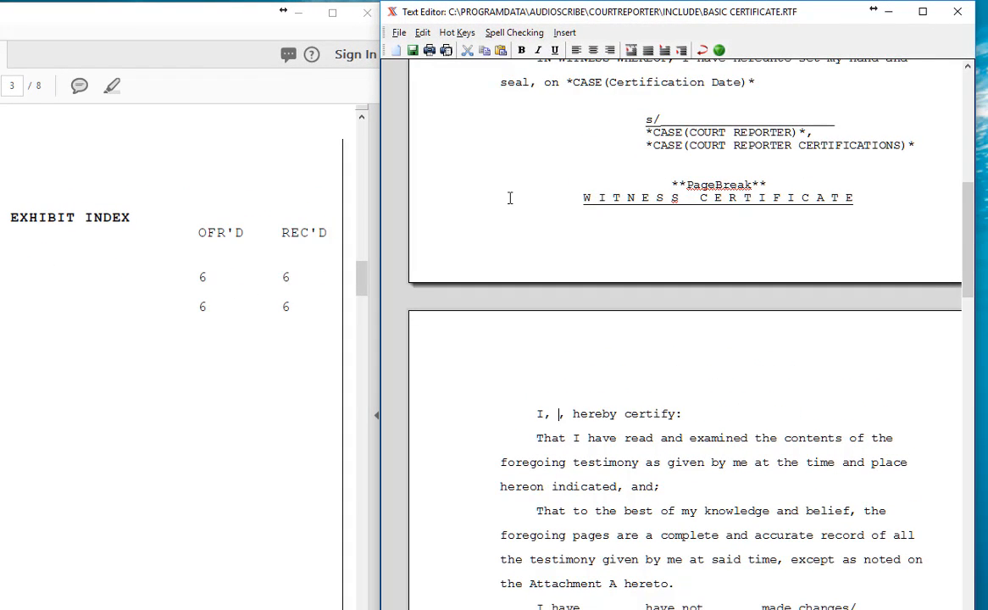
# Check the available case fields for one that suits the witness, and close the basic certificate
pyautogui.click(564, 33)
pyautogui.moveTo(516, 141)
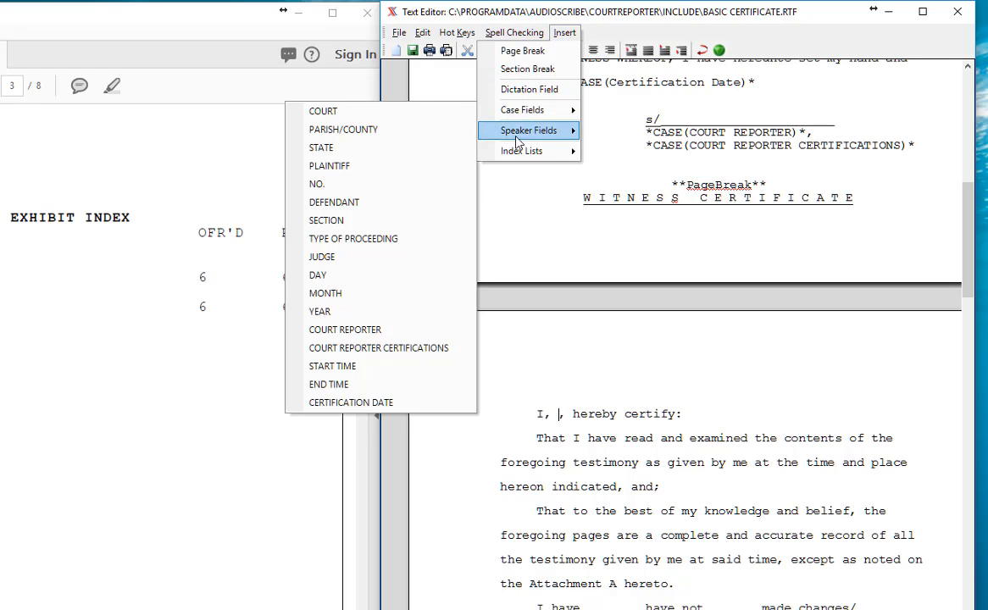
pyautogui.moveTo(522, 111)
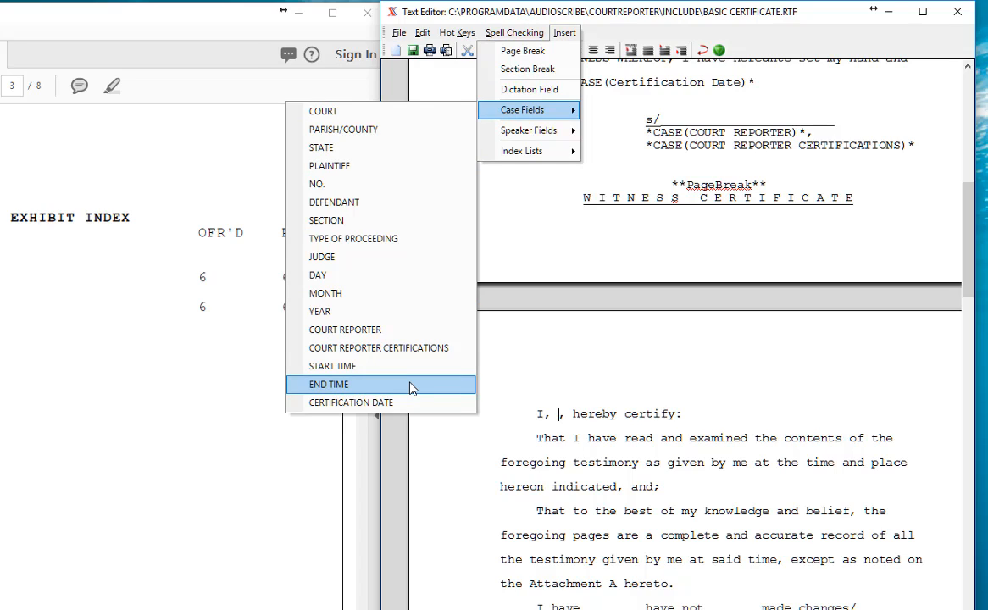
pyautogui.click(529, 231)
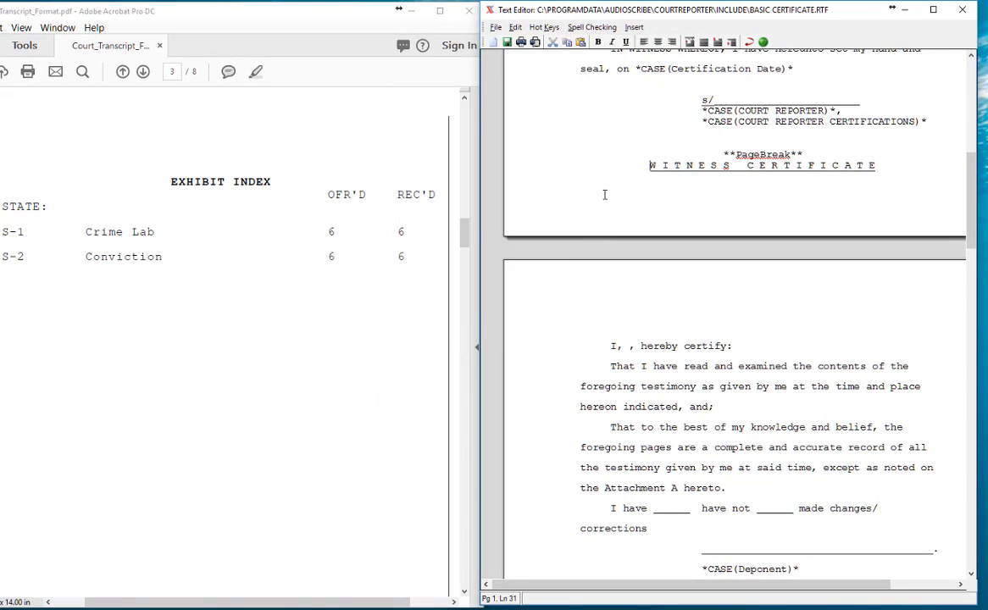
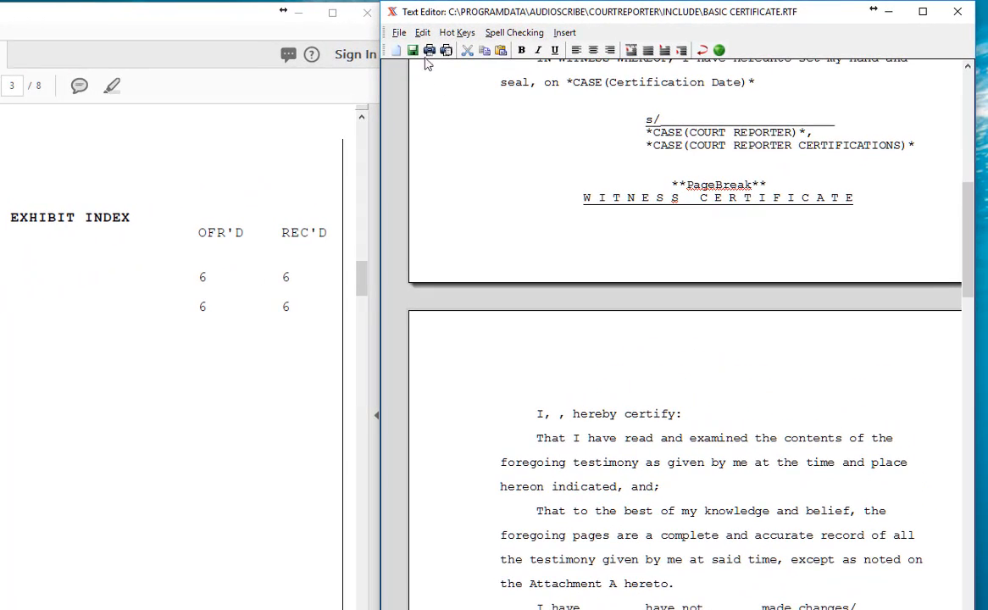
pyautogui.click(961, 19)
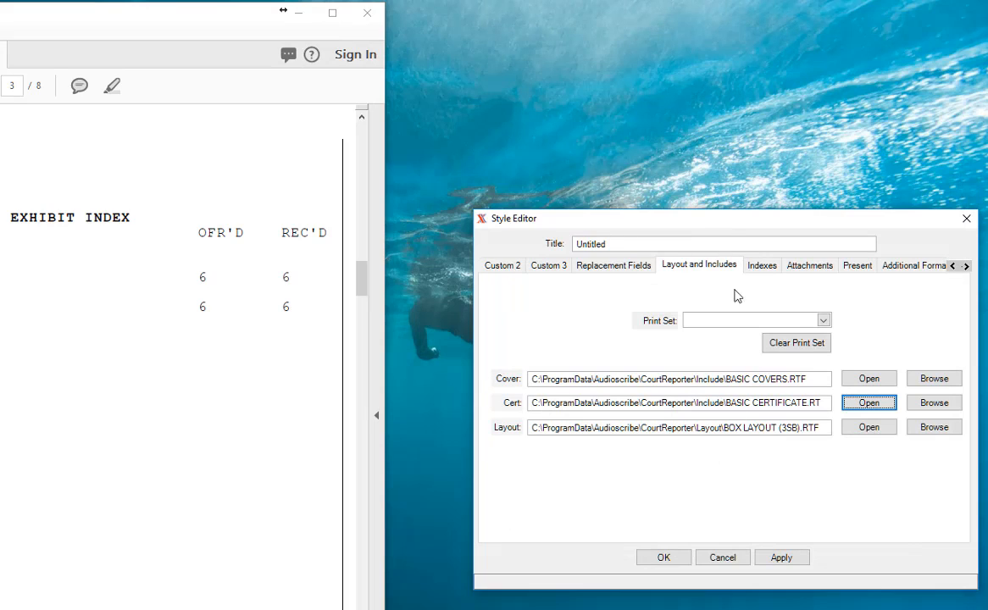
# Title the style MY COURT STYLE
pyautogui.doubleClick(613, 247)
pyautogui.write('mY sTYL')
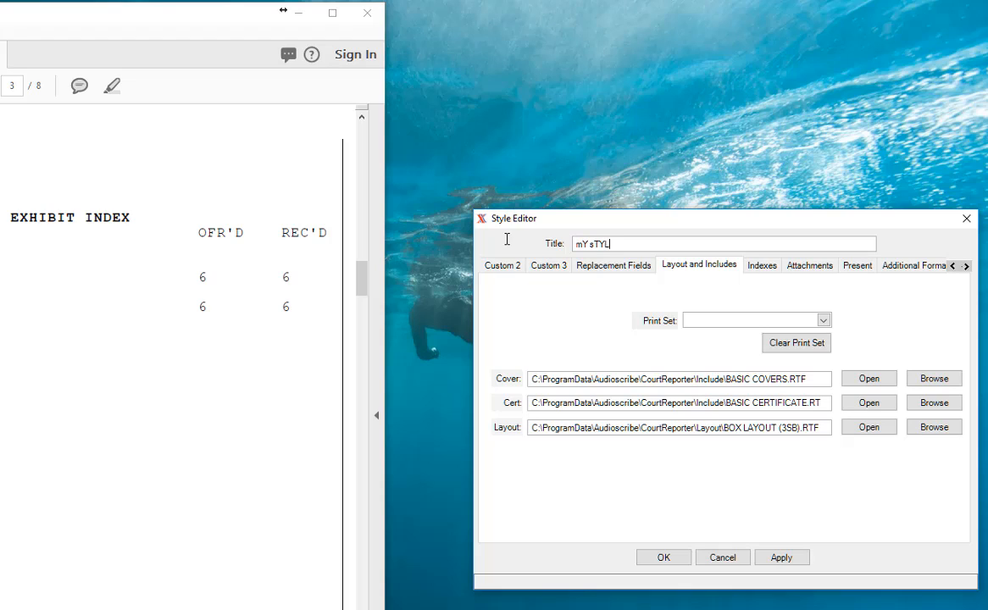
pyautogui.write('E FOR')
pyautogui.press('BackSpace')
pyautogui.press('BackSpace')
pyautogui.press('BackSpace')
pyautogui.press('BackSpace')
pyautogui.press('BackSpace')
pyautogui.press('BackSpace')
pyautogui.press('BackSpace')
pyautogui.press('BackSpace')
pyautogui.press('BackSpace')
pyautogui.press('BackSpace')
pyautogui.press('BackSpace')
pyautogui.write('MY COURT STYL')
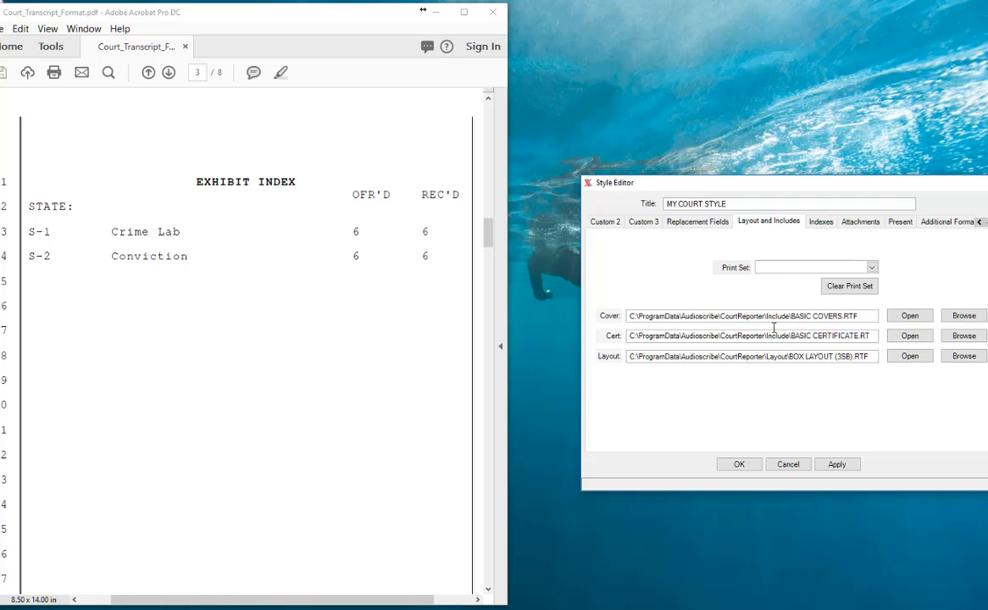
# Add a replacement field named WITNESS to the style
pyautogui.click(699, 224)
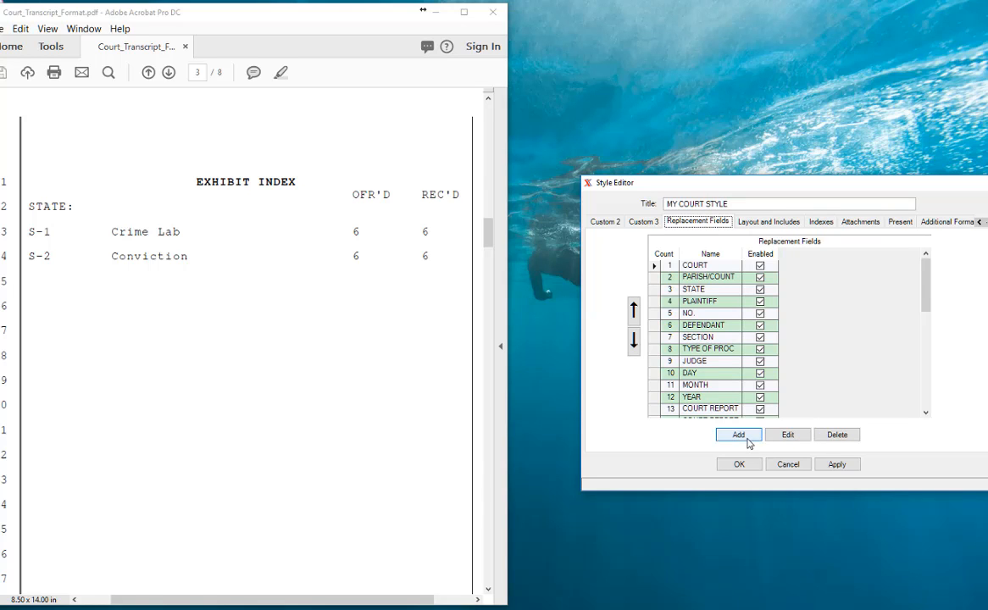
pyautogui.click(741, 436)
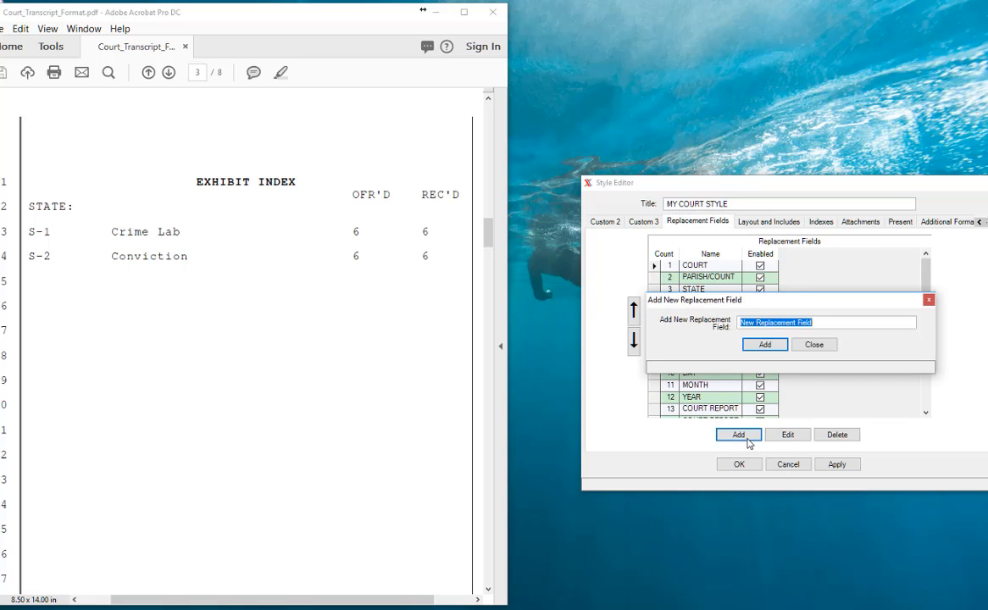
pyautogui.write('witne')
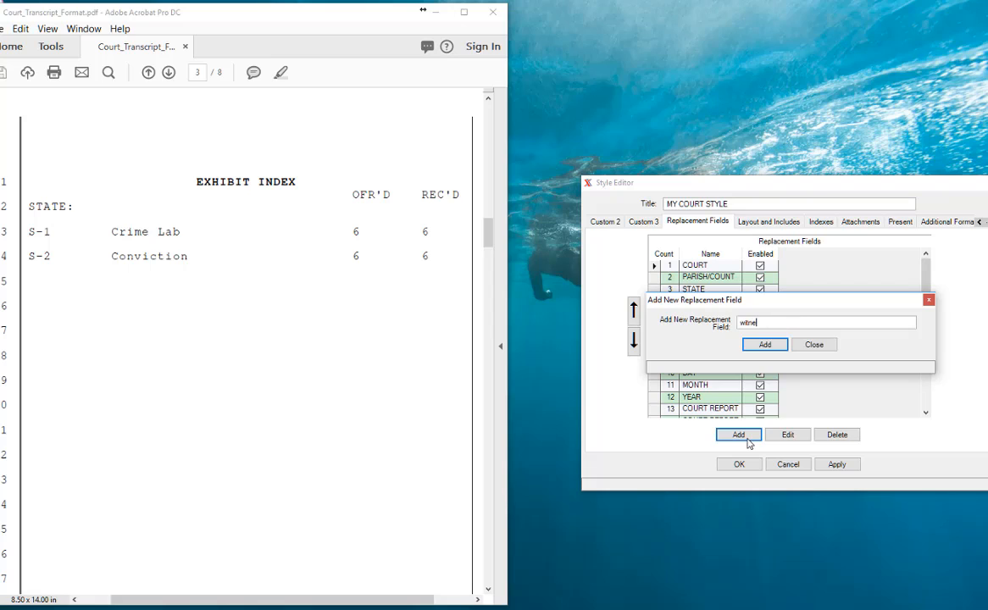
pyautogui.press('BackSpace')
pyautogui.press('BackSpace')
pyautogui.press('BackSpace')
pyautogui.press('BackSpace')
pyautogui.press('BackSpace')
pyautogui.press('Return')
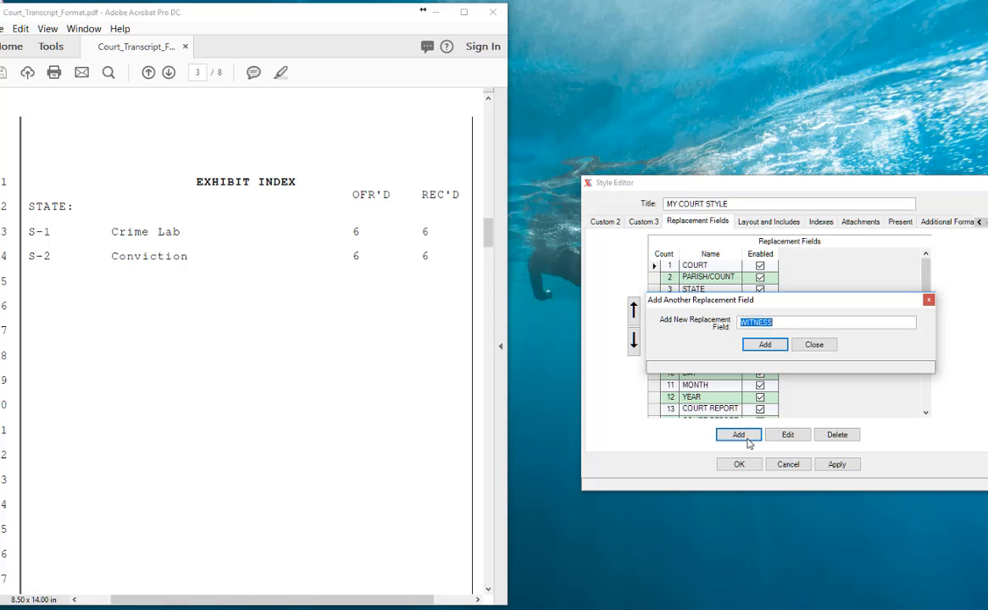
# Add replacement fields WITNESS #2, WITNESS #3, WITNESS #4 and WITNESS #5, and apply the style changes
pyautogui.press('Right')
pyautogui.press('Return')
pyautogui.press('Right')
pyautogui.press('Return')
pyautogui.press('Right')
pyautogui.press('Return')
pyautogui.press('Right')
pyautogui.press('Return')
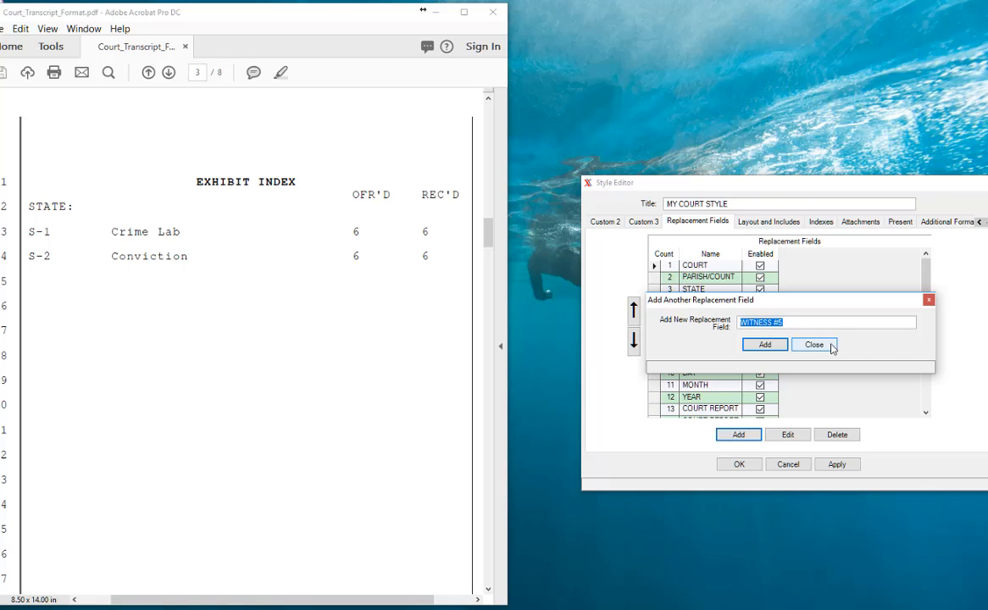
pyautogui.click(814, 345)
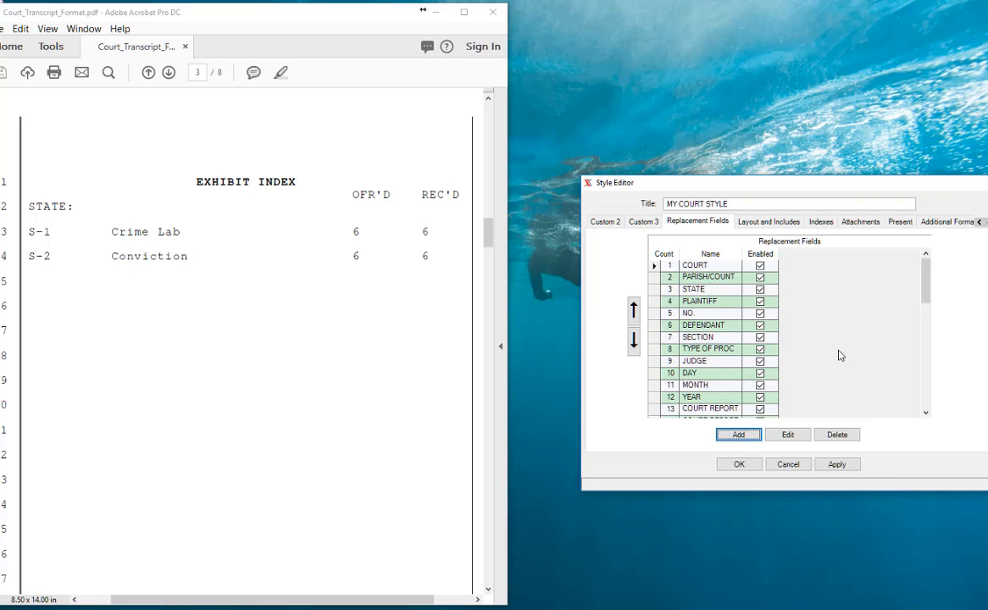
pyautogui.click(833, 467)
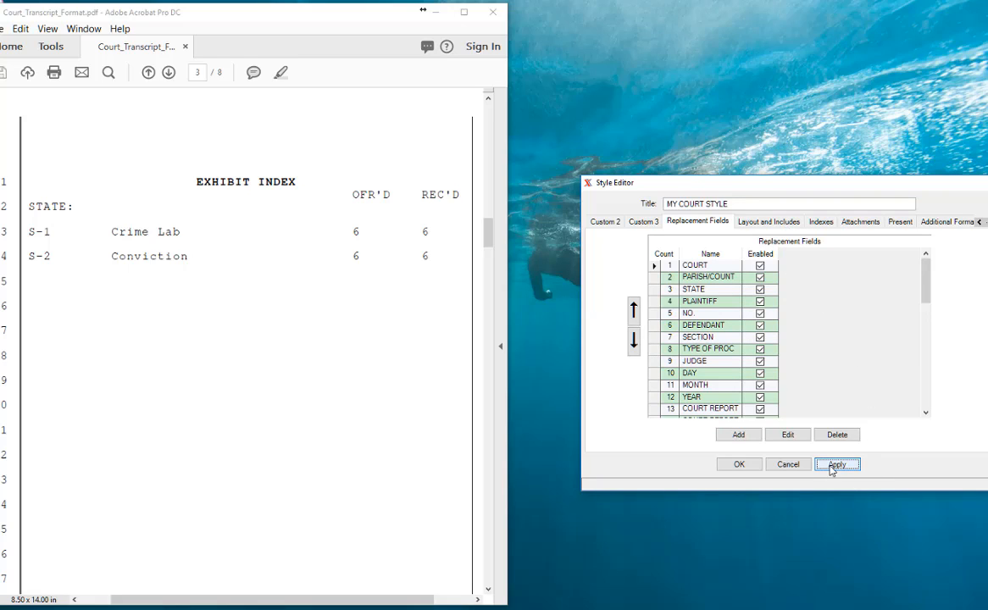
# Reopen the style's certificate file and replace the date field after "seal, on" with the CERTIFICATION DATE case field
pyautogui.click(786, 224)
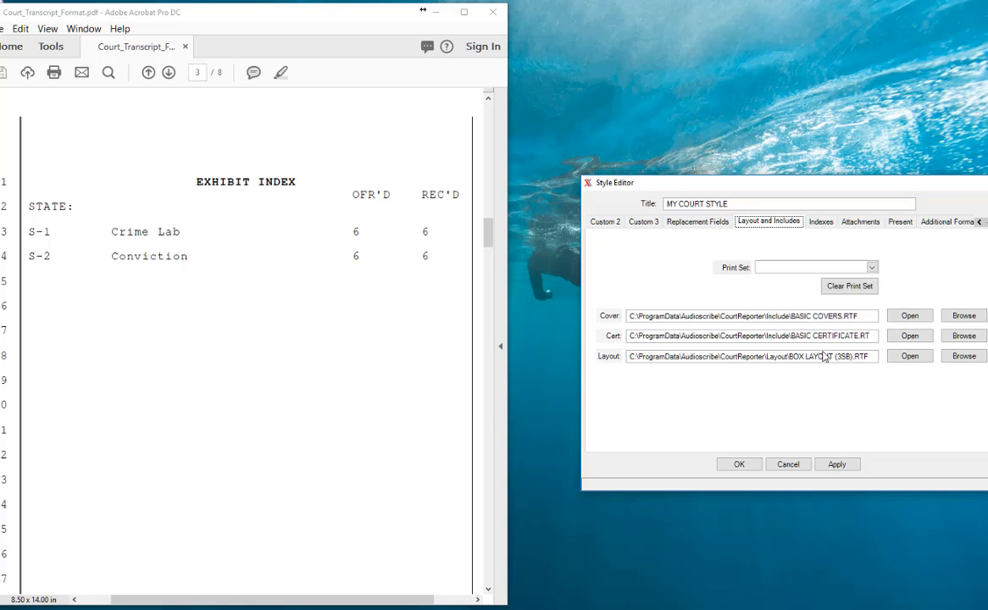
pyautogui.click(911, 336)
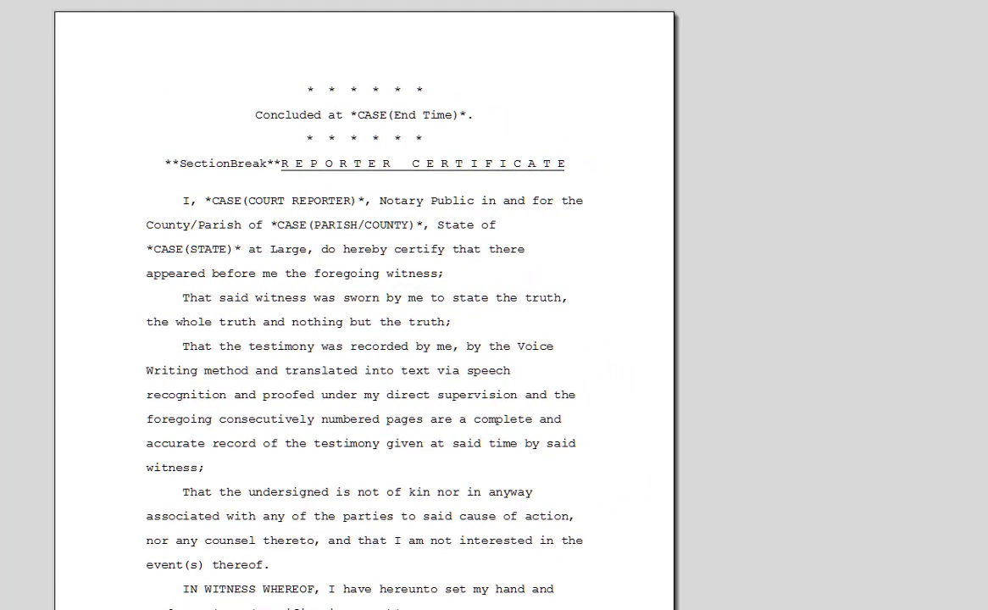
pyautogui.scroll(-5, 364, 305)
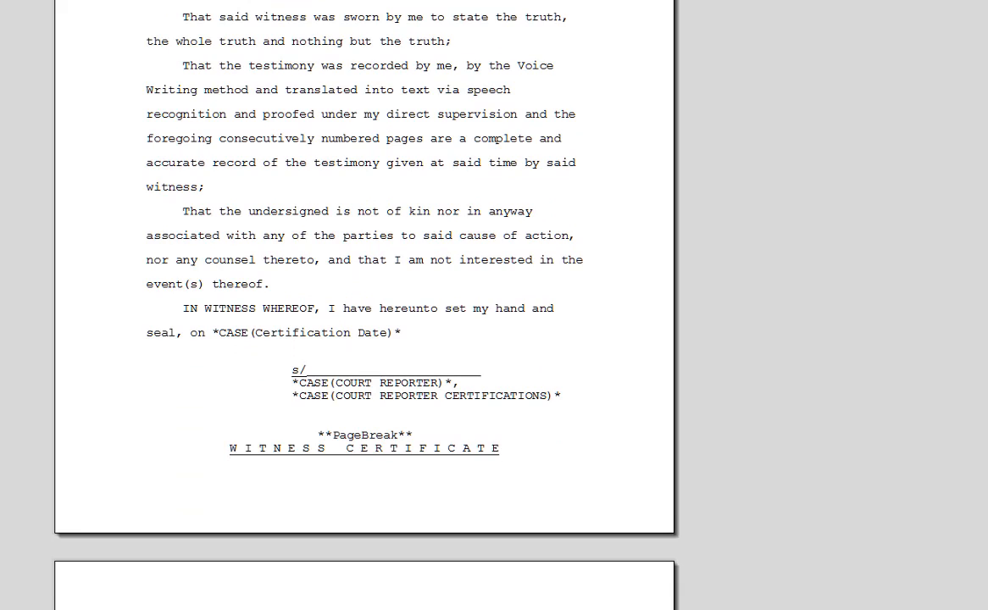
pyautogui.scroll(-2, 365, 305)
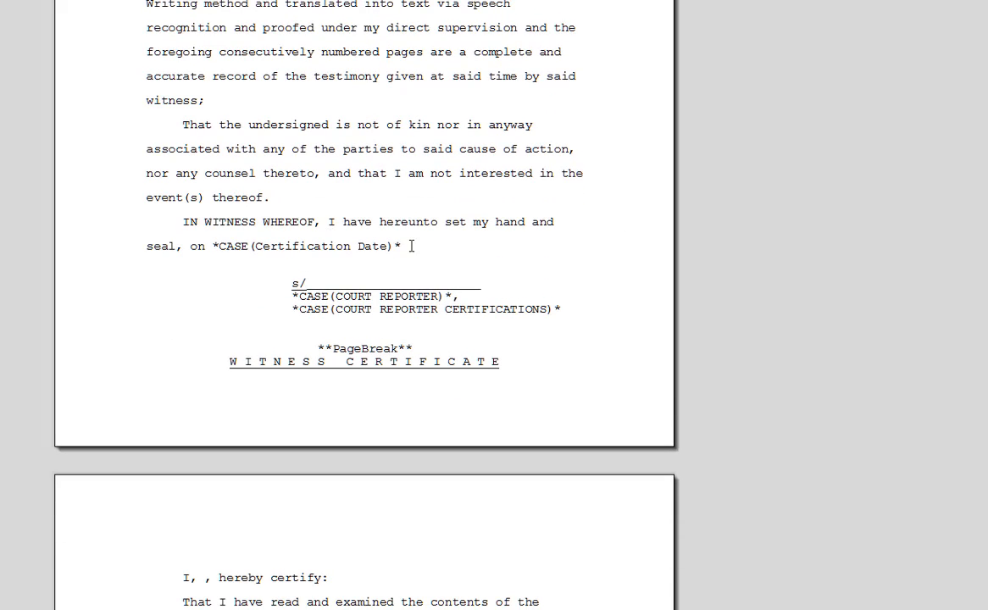
pyautogui.moveTo(411, 245); pyautogui.dragTo(219, 245)
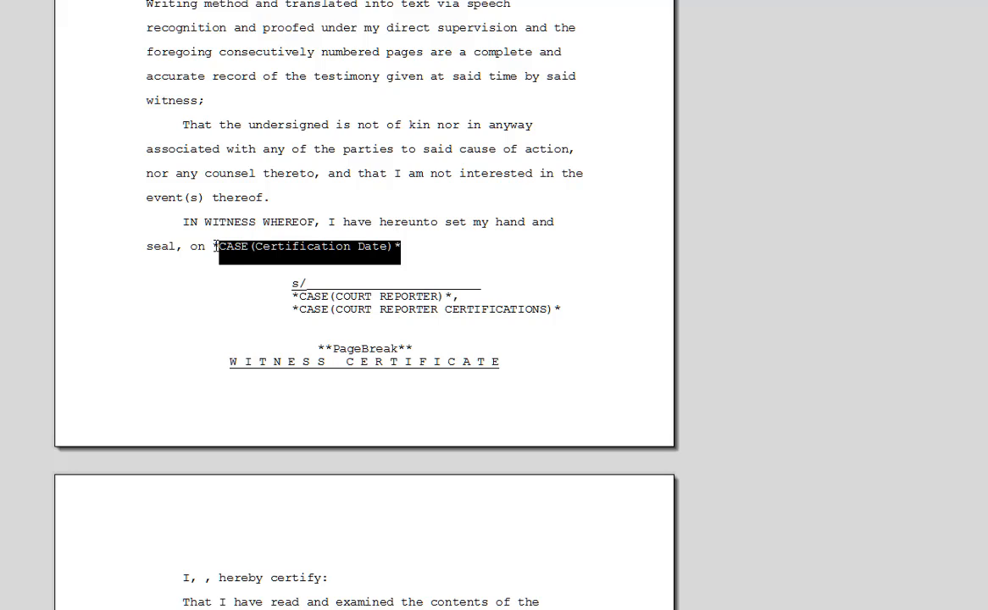
pyautogui.press('Delete')
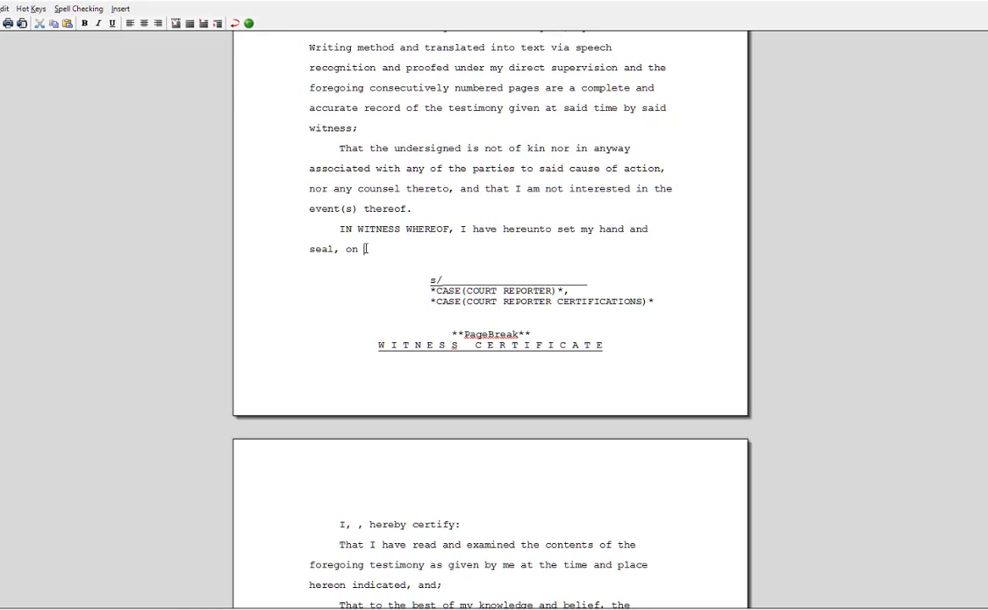
pyautogui.click(121, 8)
pyautogui.moveTo(111, 73)
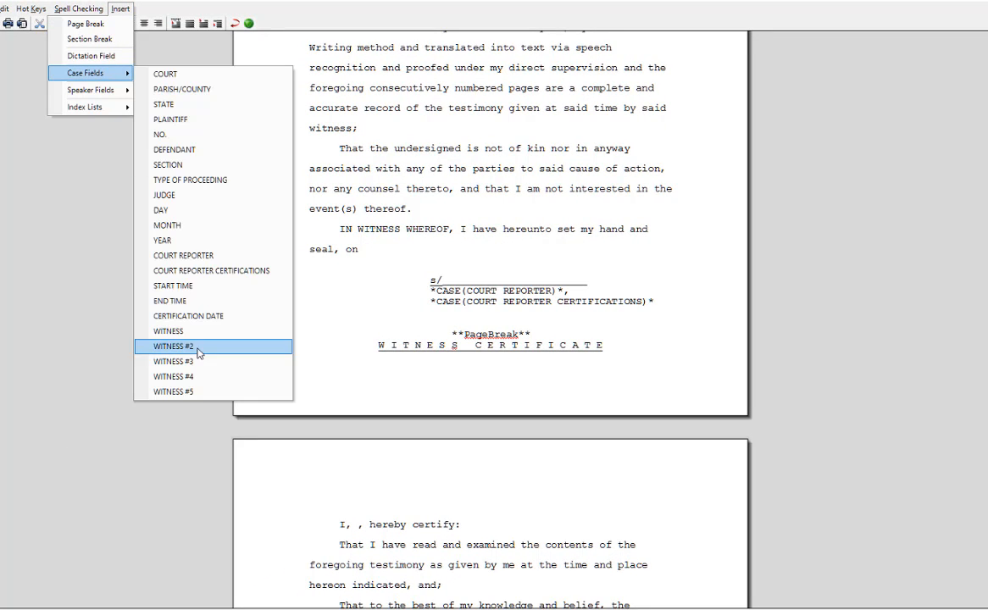
pyautogui.click(257, 310)
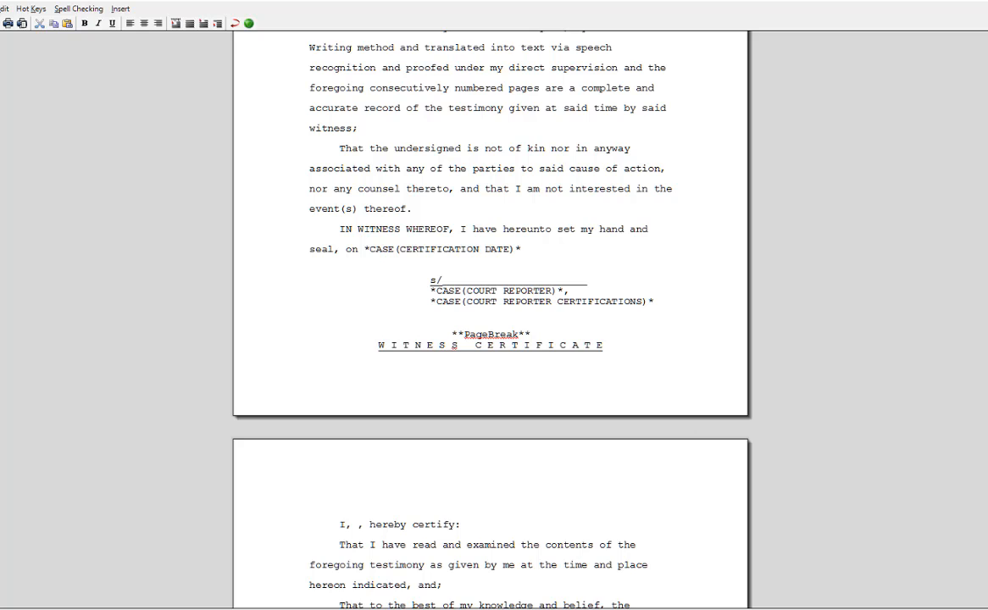
# Insert the WITNESS case field after "I," in the witness certificate's opening line
pyautogui.scroll(-5, 491, 314)
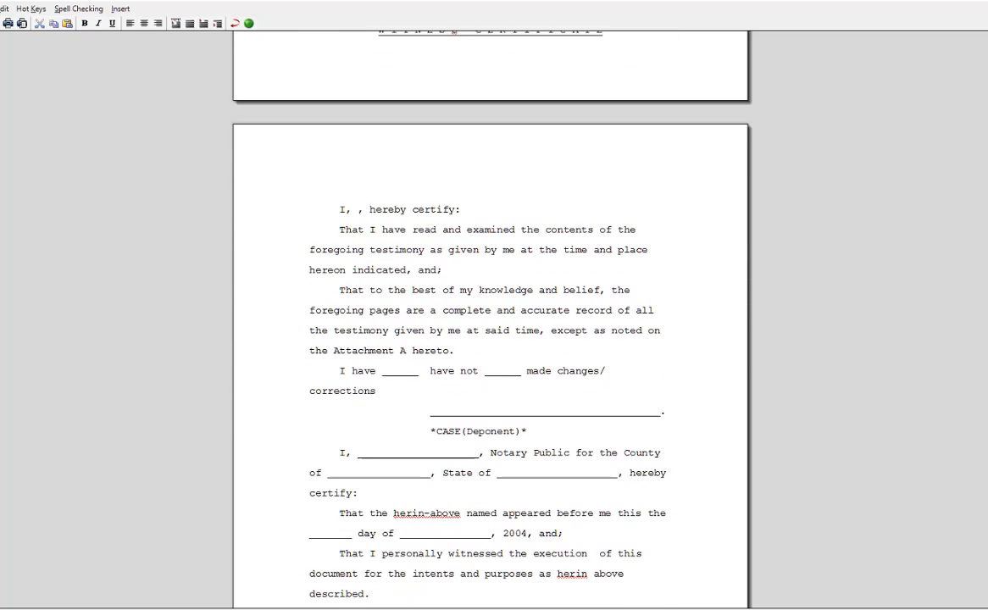
pyautogui.scroll(-1, 491, 314)
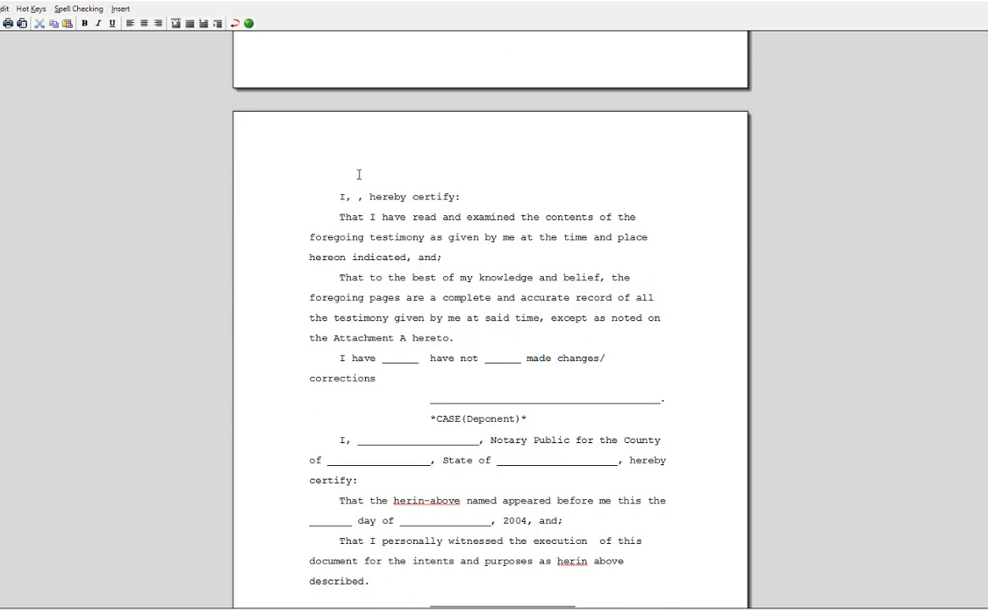
pyautogui.click(120, 8)
pyautogui.moveTo(111, 82)
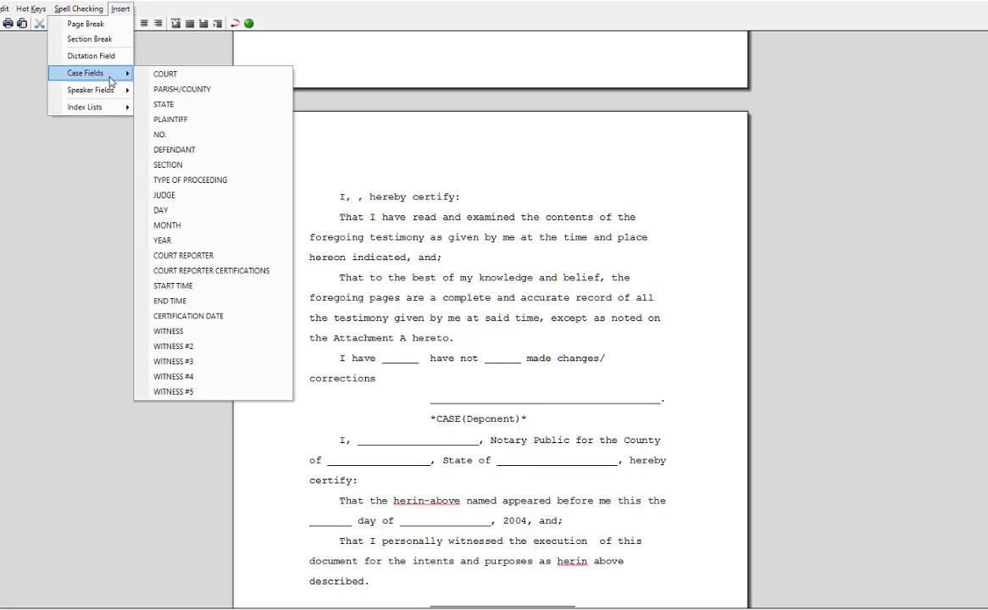
pyautogui.click(165, 331)
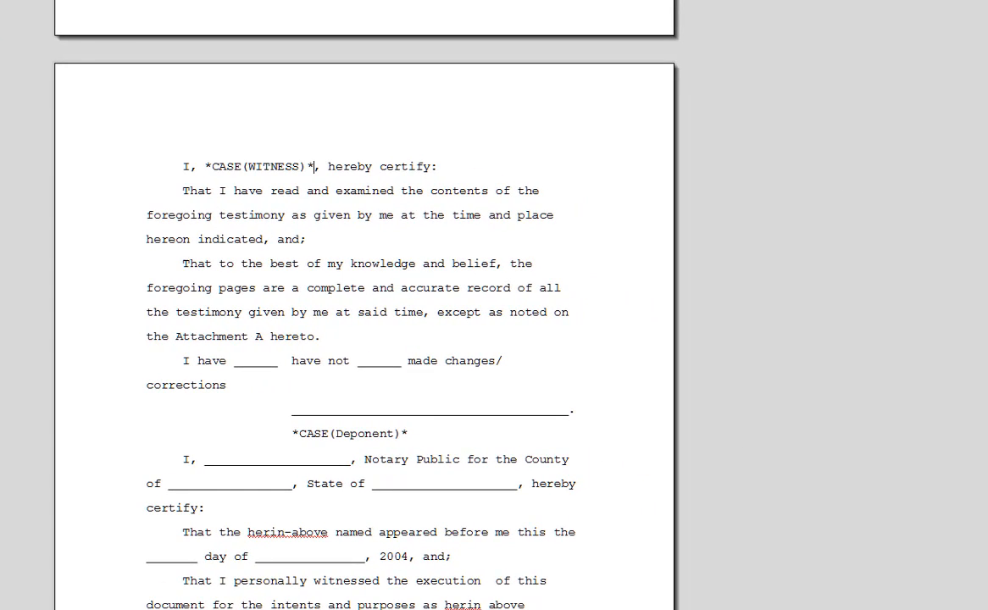
# Replace the Deponent field under the witness signature line with the WITNESS case field
pyautogui.scroll(-3, 364, 305)
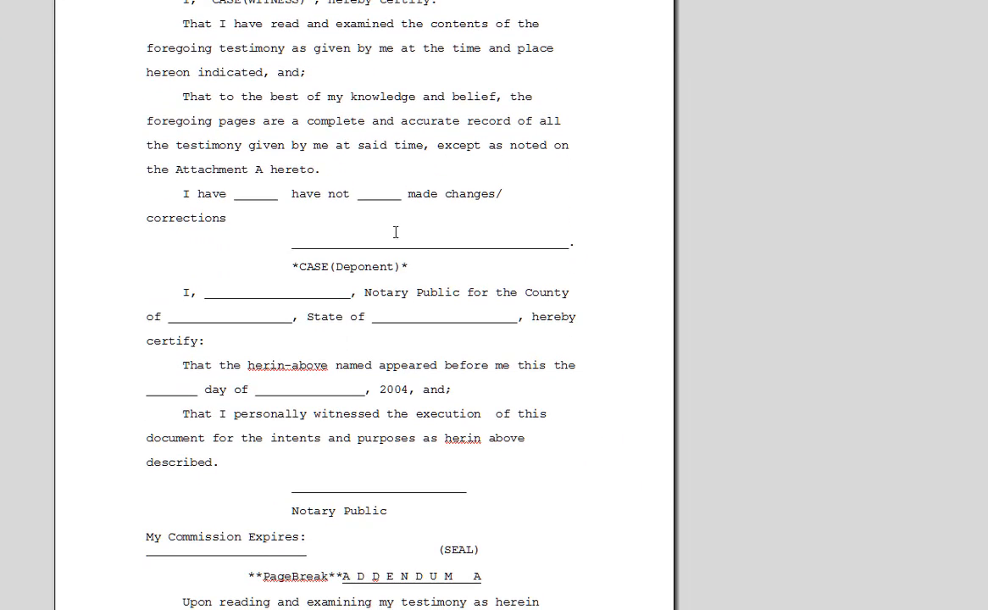
pyautogui.moveTo(414, 266); pyautogui.dragTo(280, 270)
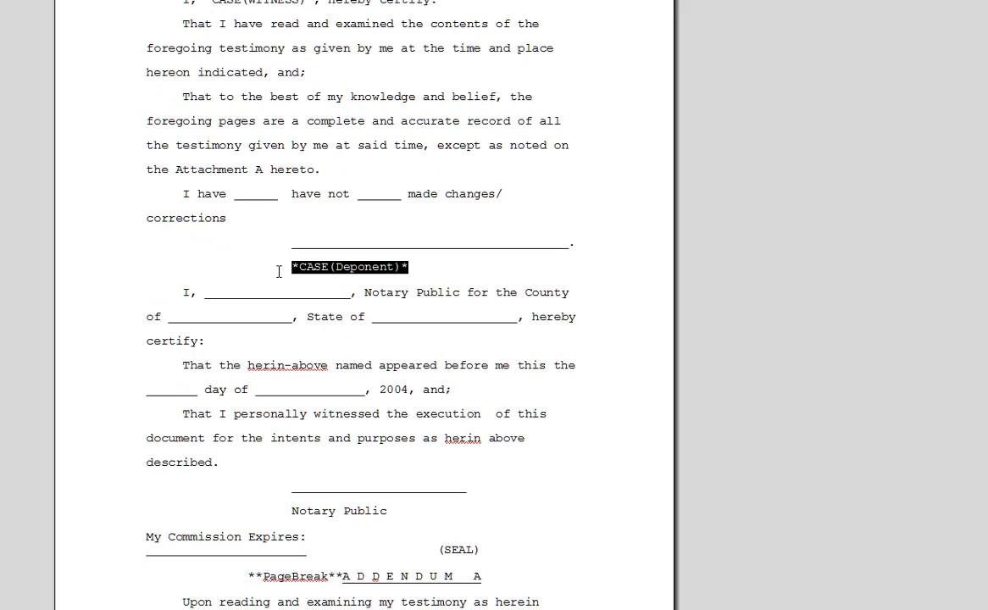
pyautogui.press('Delete')
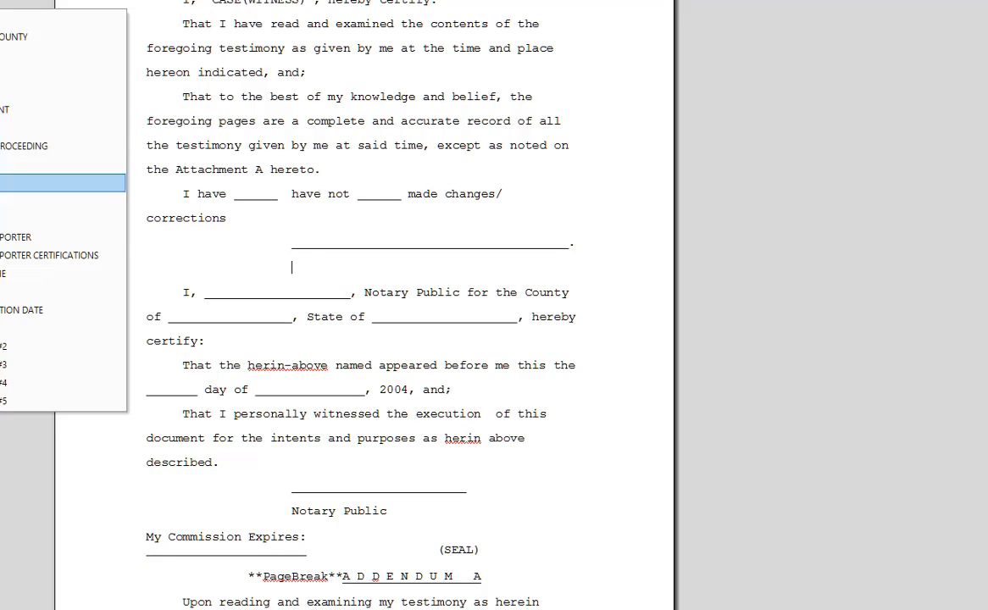
pyautogui.click(10, 328)
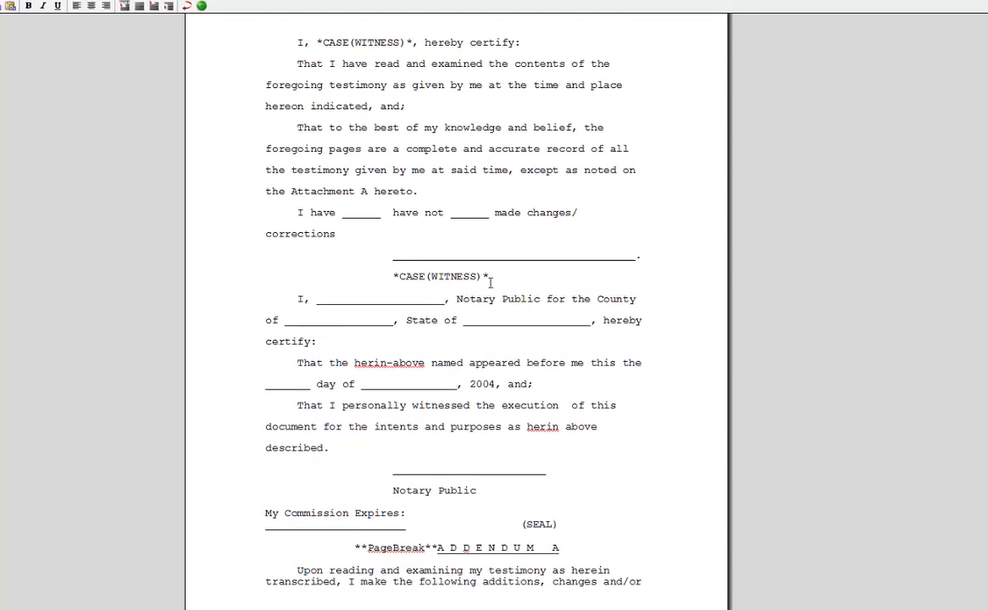
# Single-space the witness signature line and the WITNESS field beneath it
pyautogui.moveTo(407, 268); pyautogui.dragTo(304, 250)
pyautogui.moveTo(440, 265); pyautogui.dragTo(419, 265)
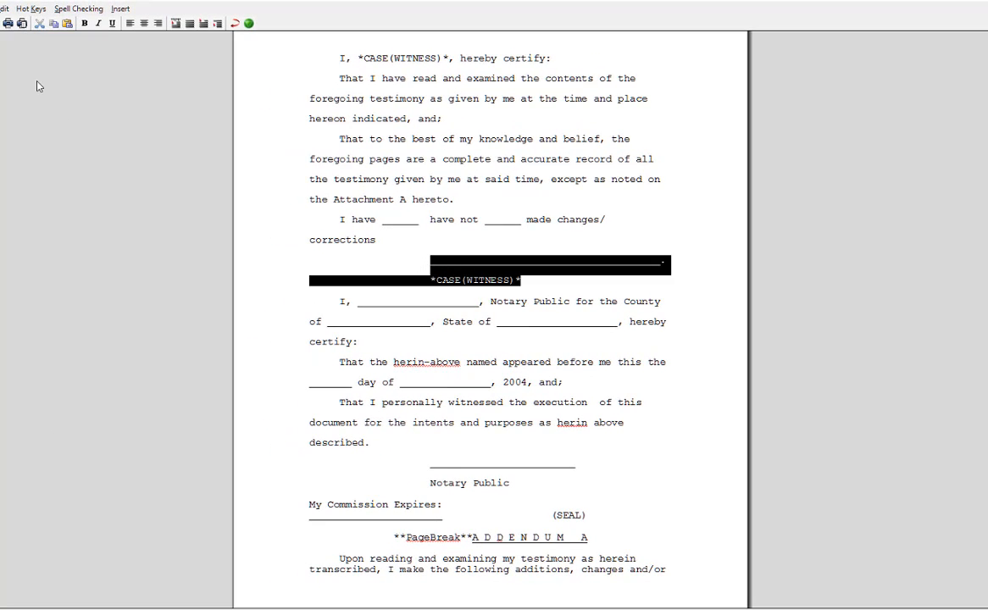
pyautogui.click(4, 8)
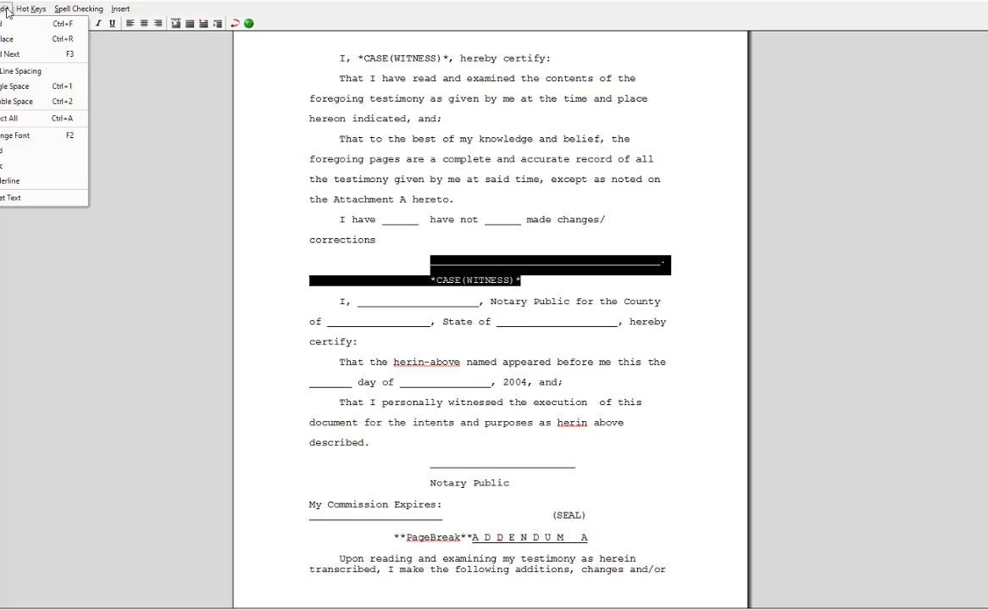
pyautogui.click(14, 85)
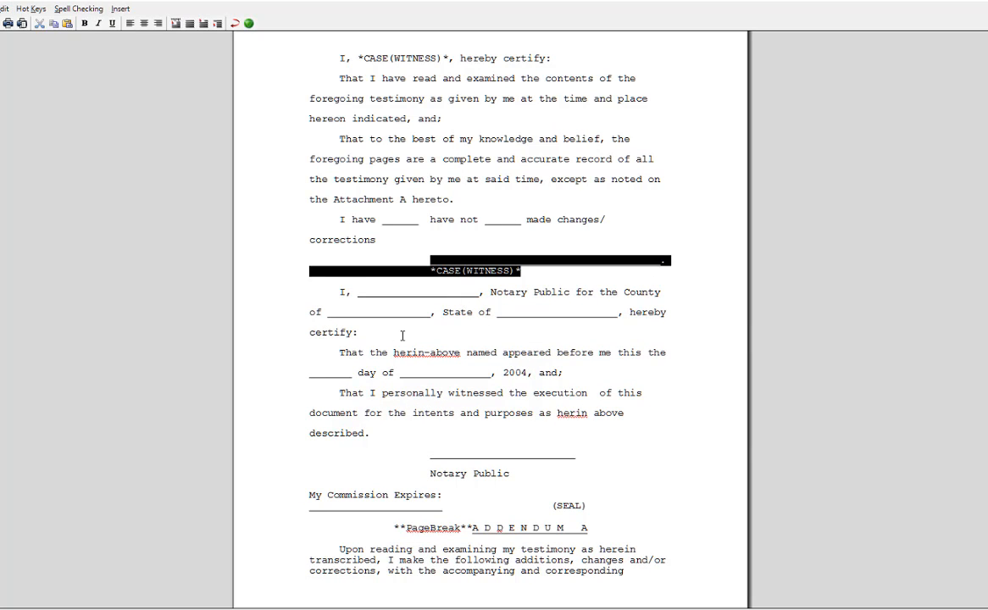
# Replace the fixed year 2004 in the notary's "appeared before me" paragraph with the YEAR case field
pyautogui.click(528, 372)
pyautogui.press('BackSpace')
pyautogui.press('BackSpace')
pyautogui.press('BackSpace')
pyautogui.press('BackSpace')
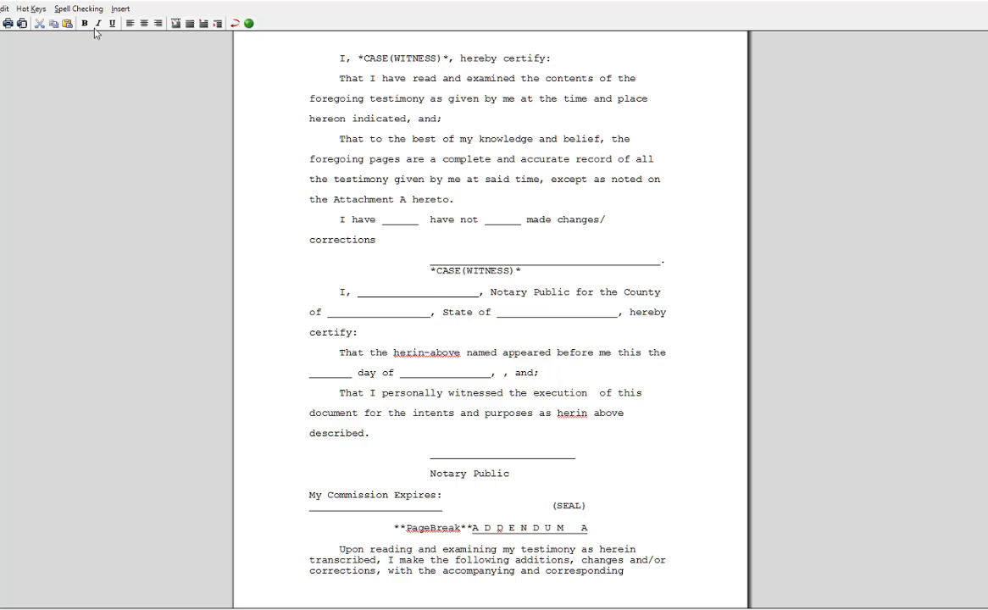
pyautogui.click(120, 8)
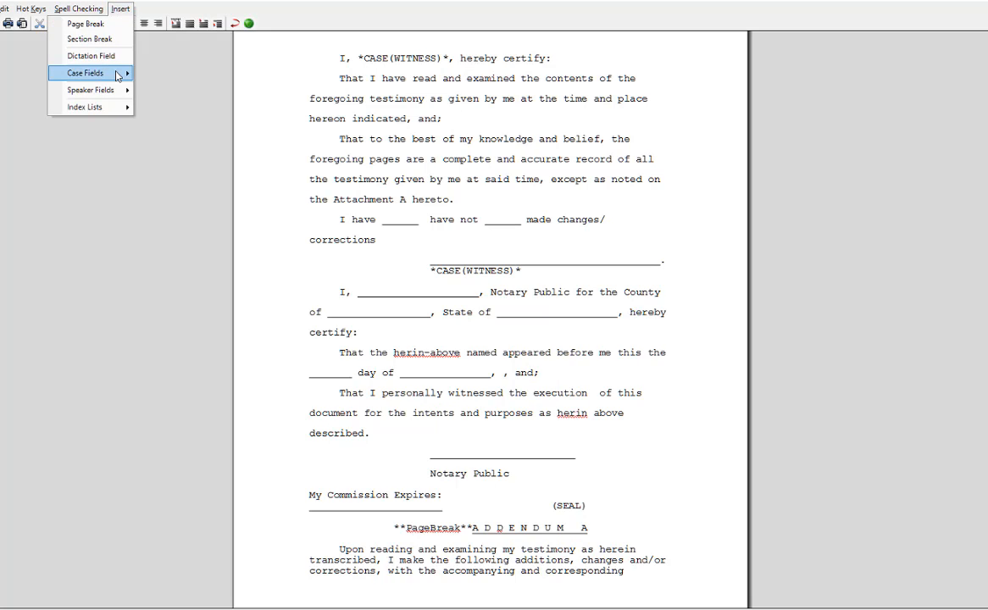
pyautogui.moveTo(116, 75)
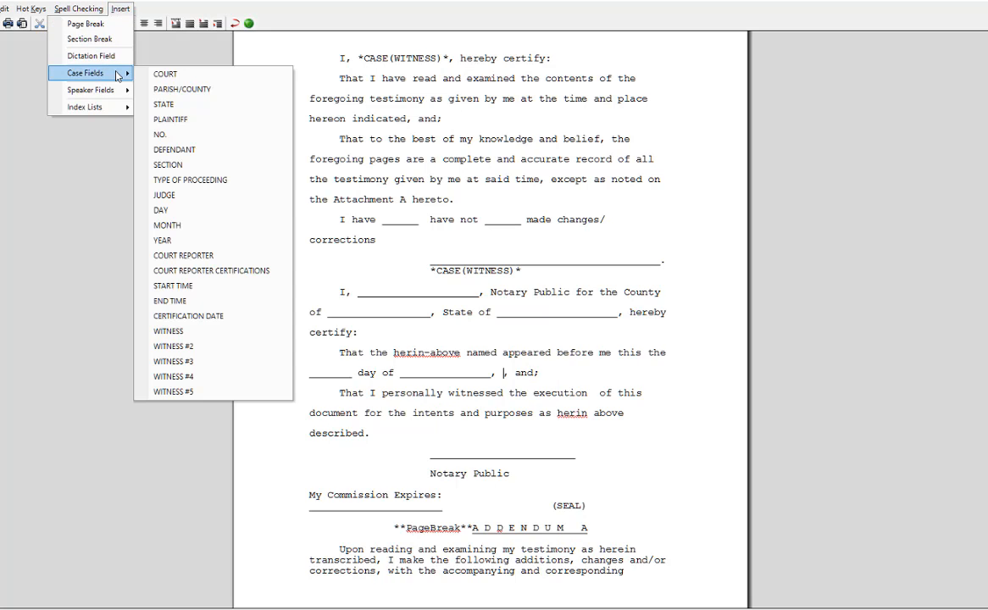
pyautogui.click(179, 242)
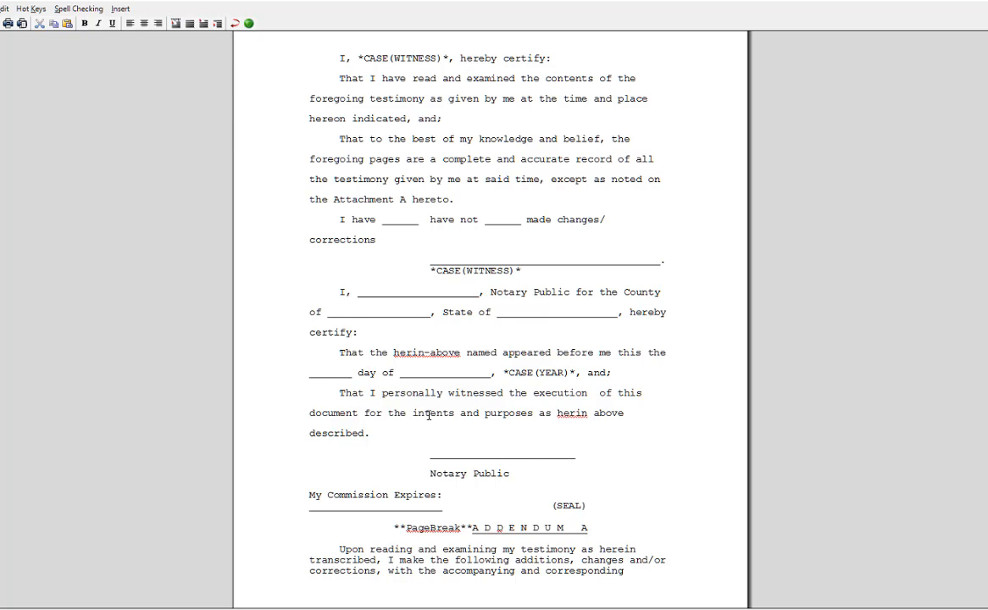
# Correct "herin" to "herein" in the notary's "intents and purposes" sentence and single-space the Notary Public signature block
pyautogui.rightClick(563, 412)
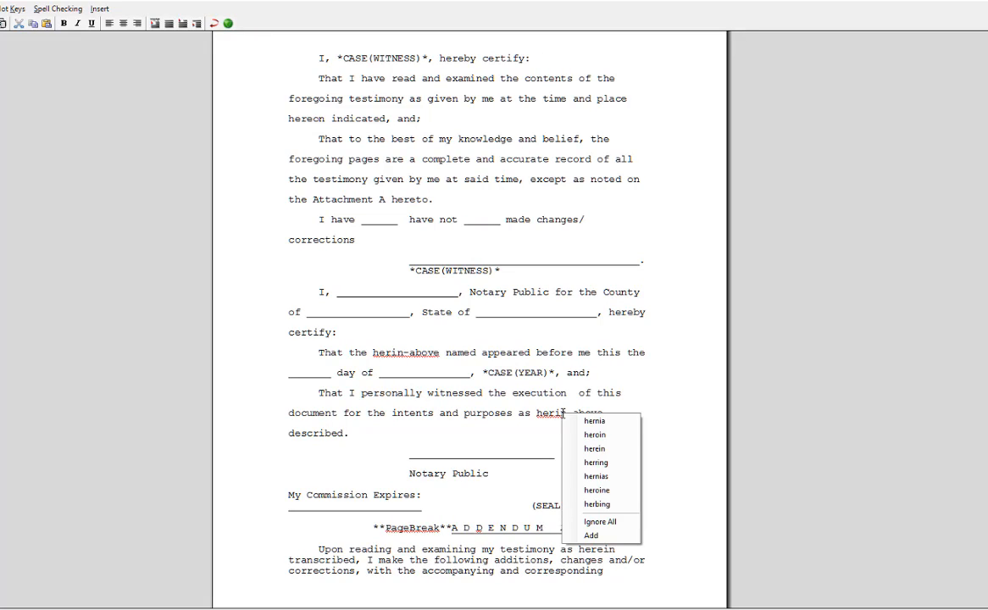
pyautogui.click(594, 448)
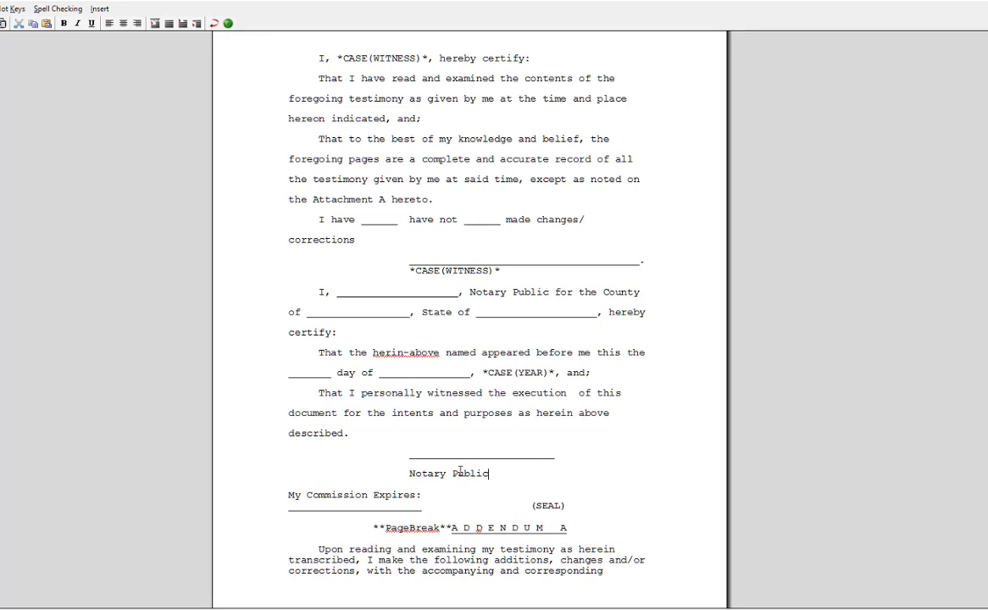
pyautogui.moveTo(460, 471); pyautogui.dragTo(405, 462)
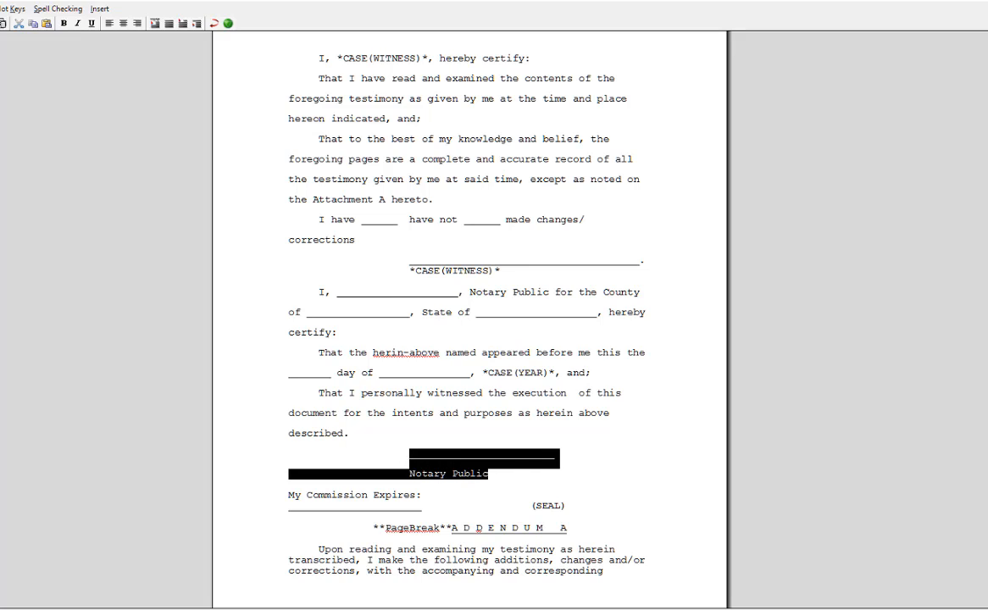
pyautogui.click(1, 8)
pyautogui.click(8, 85)
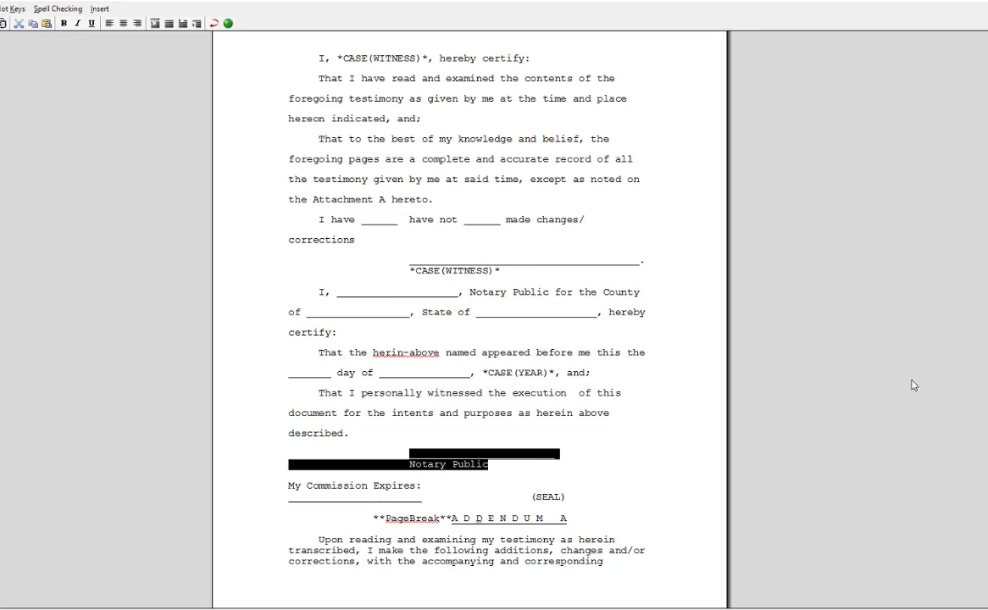
# Replace the Deponent field under the Addendum A signature line with the WITNESS case field
pyautogui.scroll(-5, 469, 339)
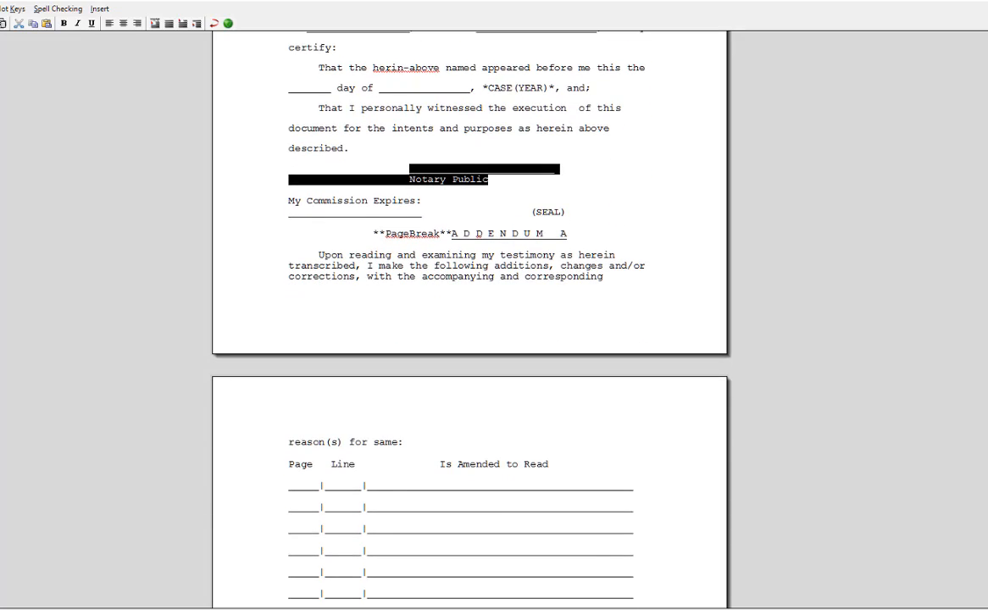
pyautogui.scroll(-9, 976, 398)
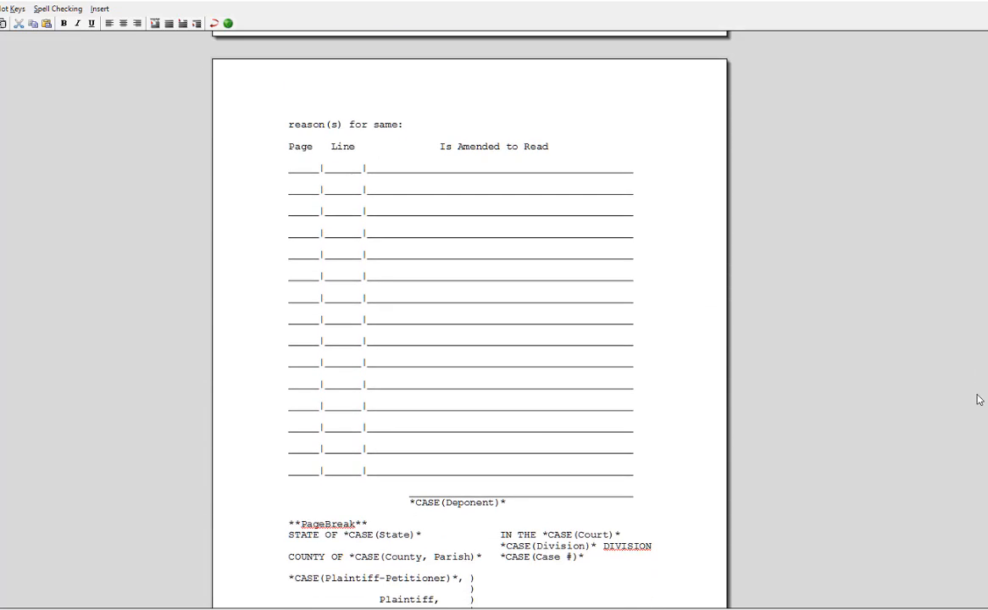
pyautogui.scroll(-1, 976, 434)
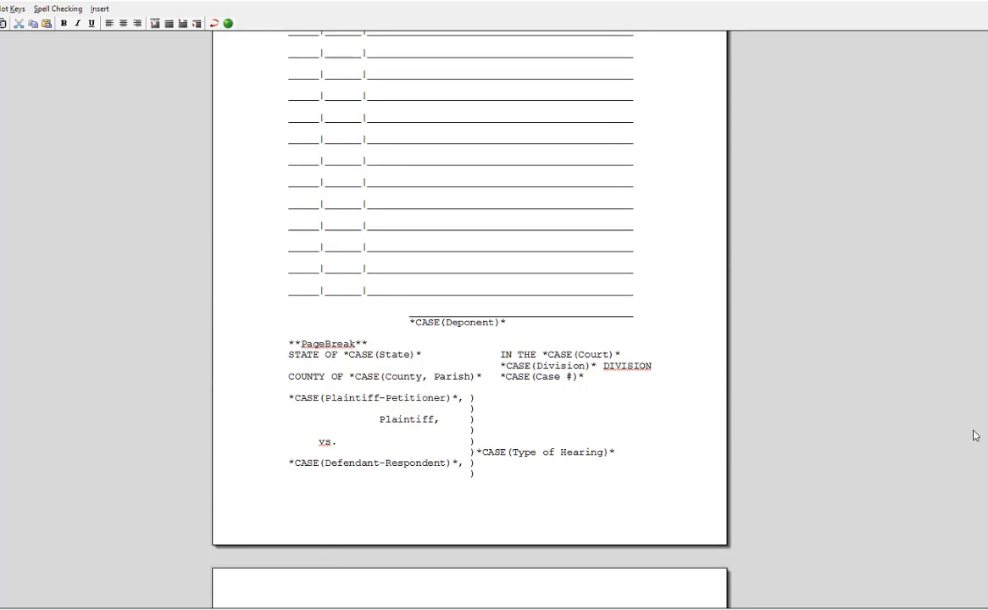
pyautogui.moveTo(512, 324); pyautogui.dragTo(391, 327)
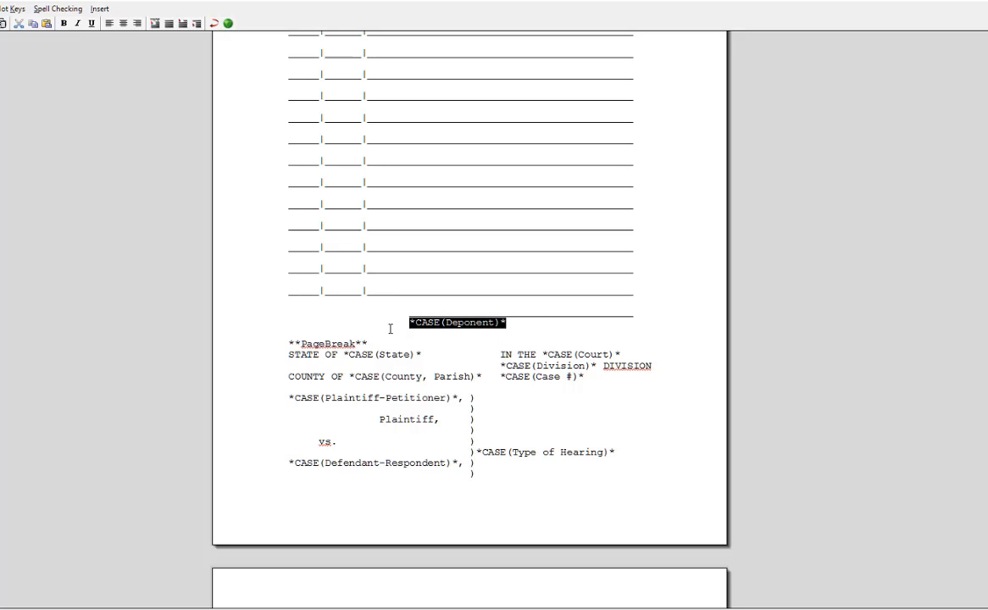
pyautogui.press('Delete')
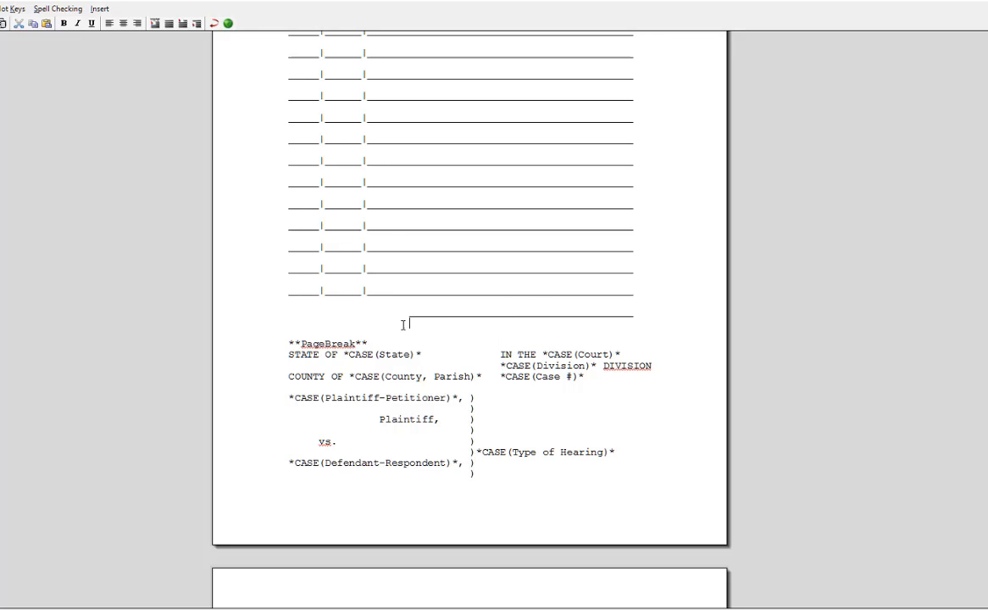
pyautogui.click(100, 9)
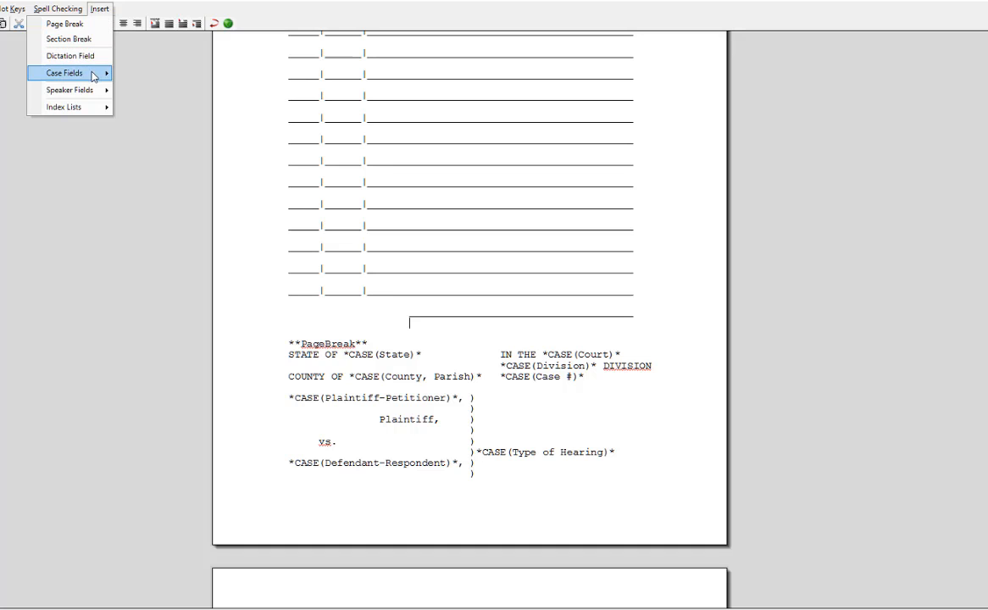
pyautogui.moveTo(96, 73)
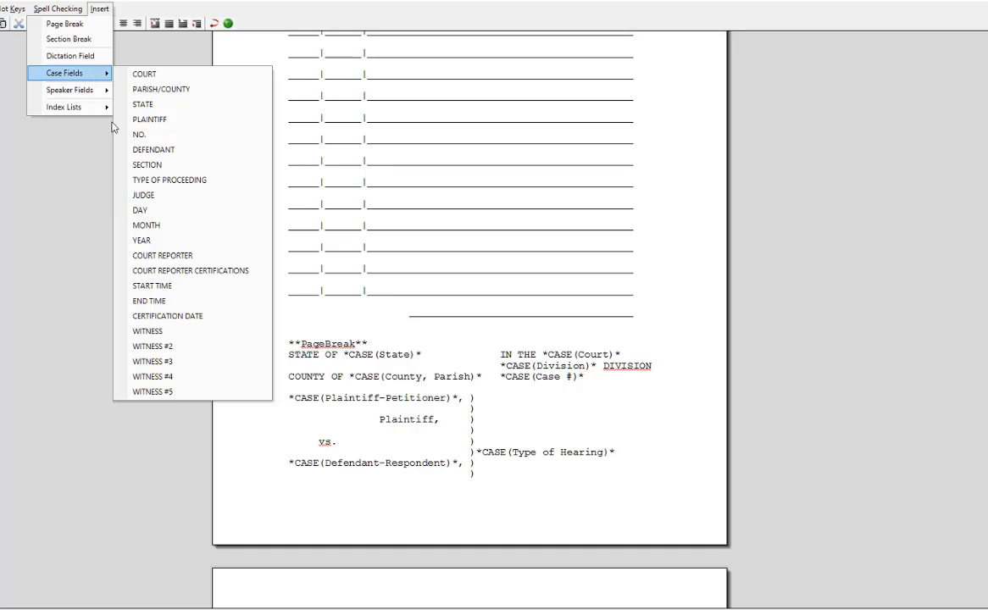
pyautogui.click(149, 331)
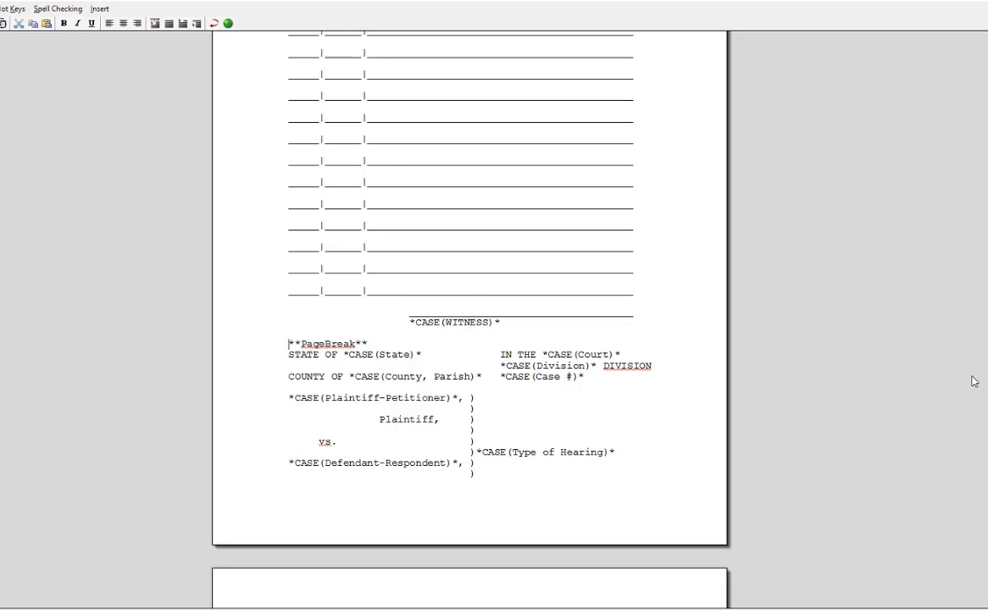
# Insert a line break after the PageBreak marker before the ADDENDUM A heading and after the one before the STATE OF caption
pyautogui.scroll(8, 542, 183)
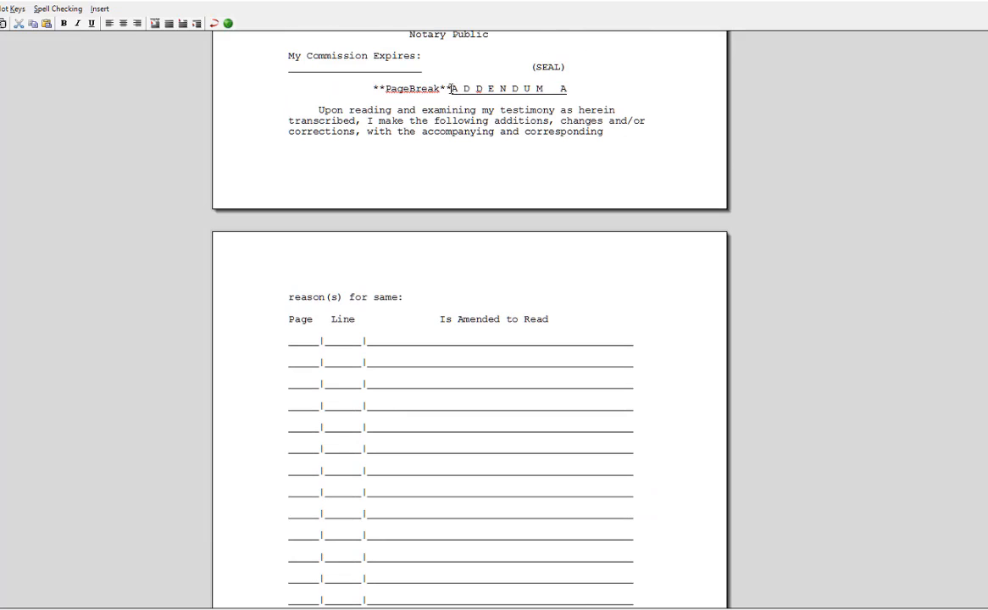
pyautogui.press('Return')
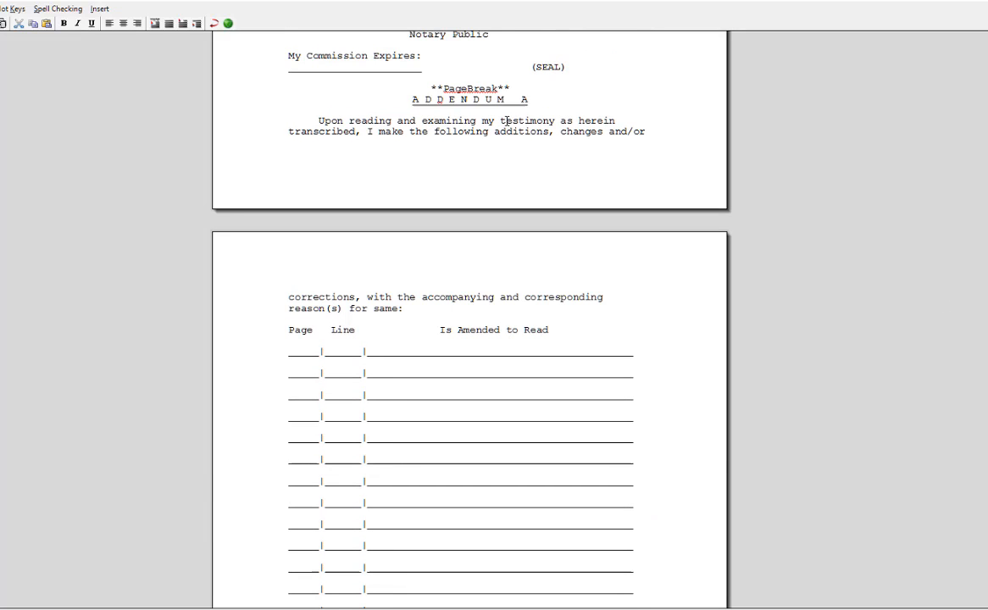
pyautogui.scroll(-5, 376, 91)
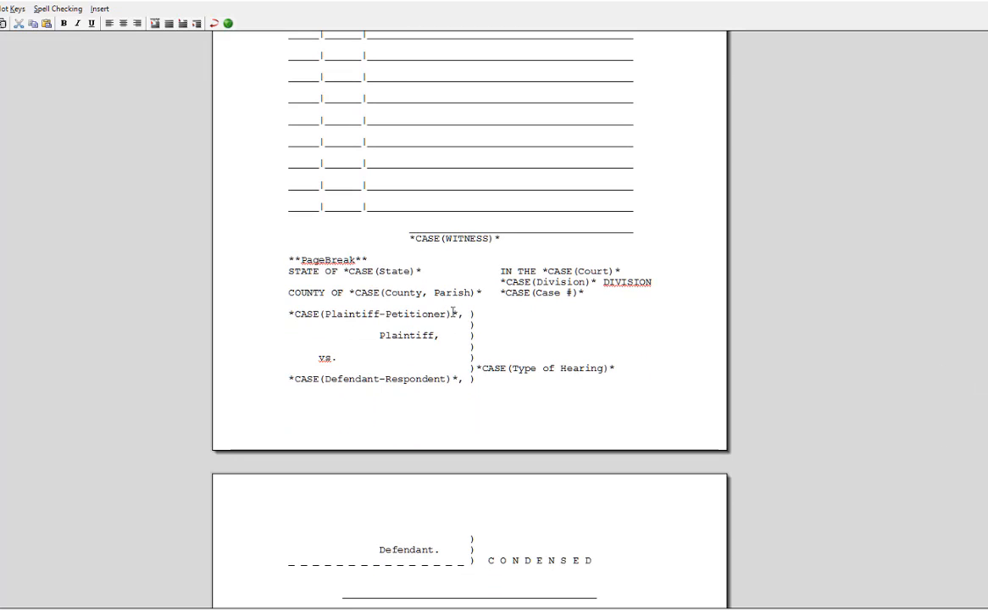
pyautogui.click(377, 259)
pyautogui.press('Return')
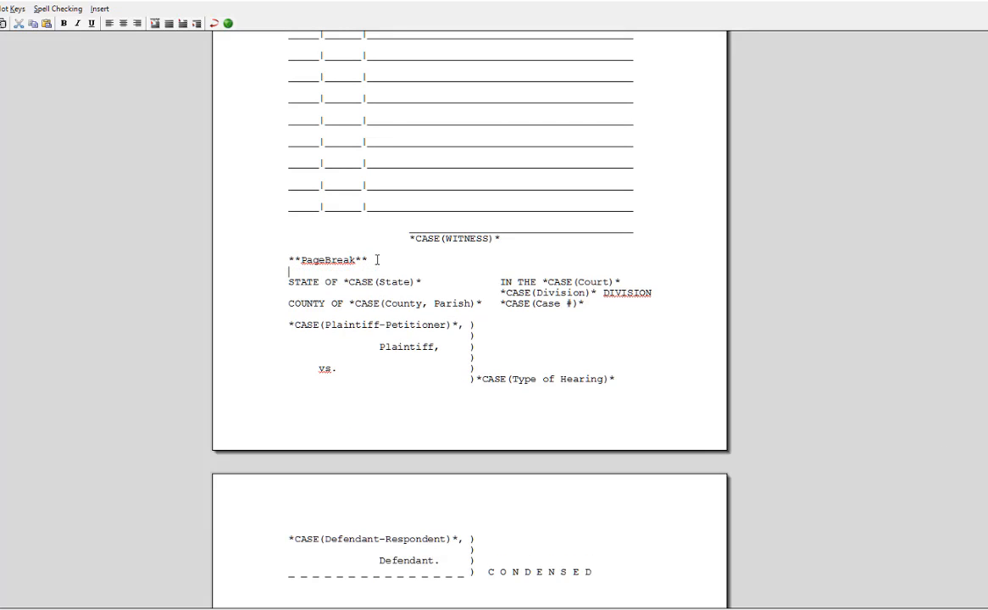
# Replace the State field after "STATE OF" in the caption with the style's STATE case field
pyautogui.moveTo(419, 282); pyautogui.dragTo(344, 278)
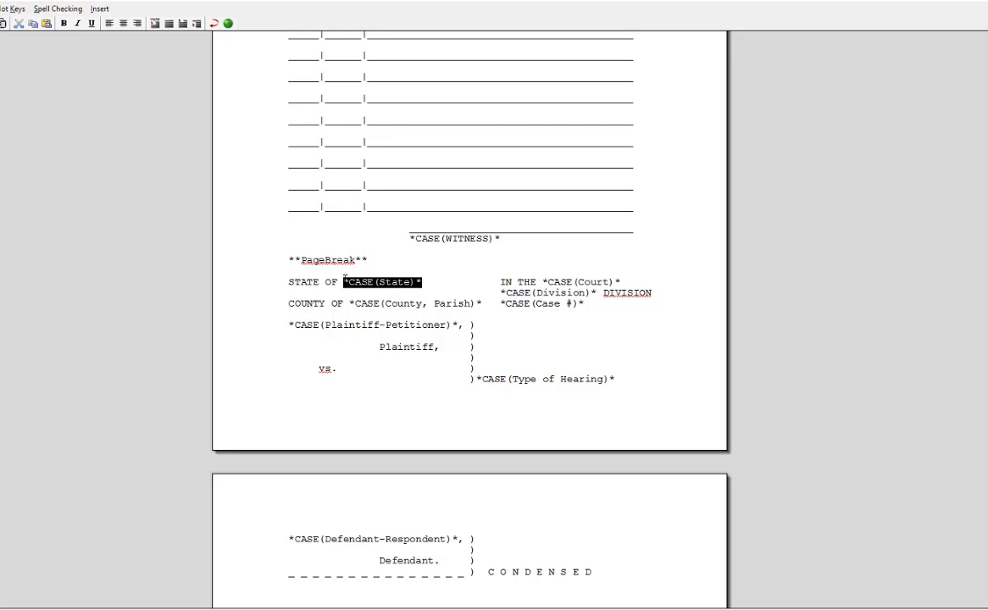
pyautogui.press('Delete')
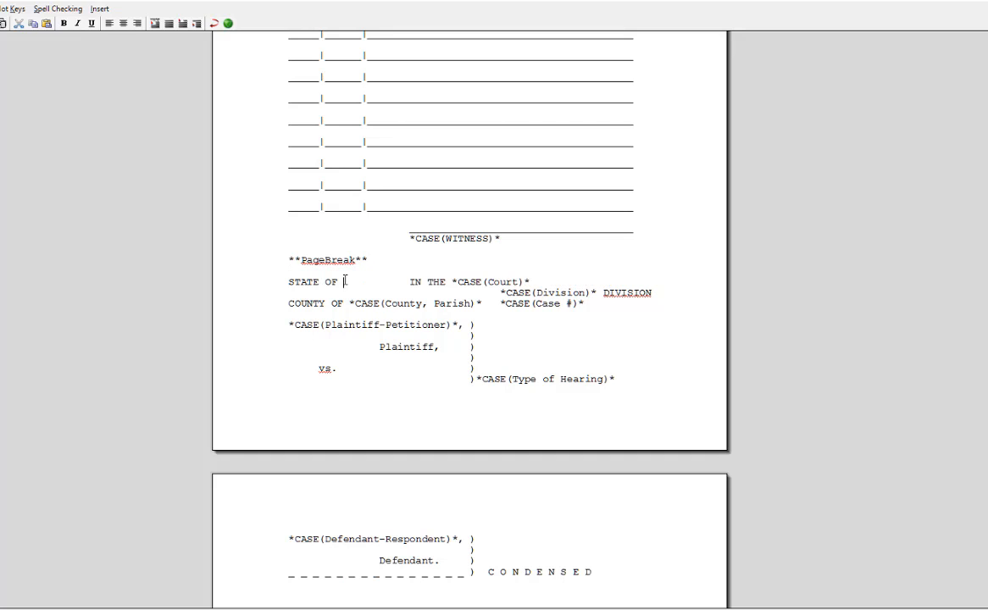
pyautogui.click(99, 9)
pyautogui.moveTo(100, 74)
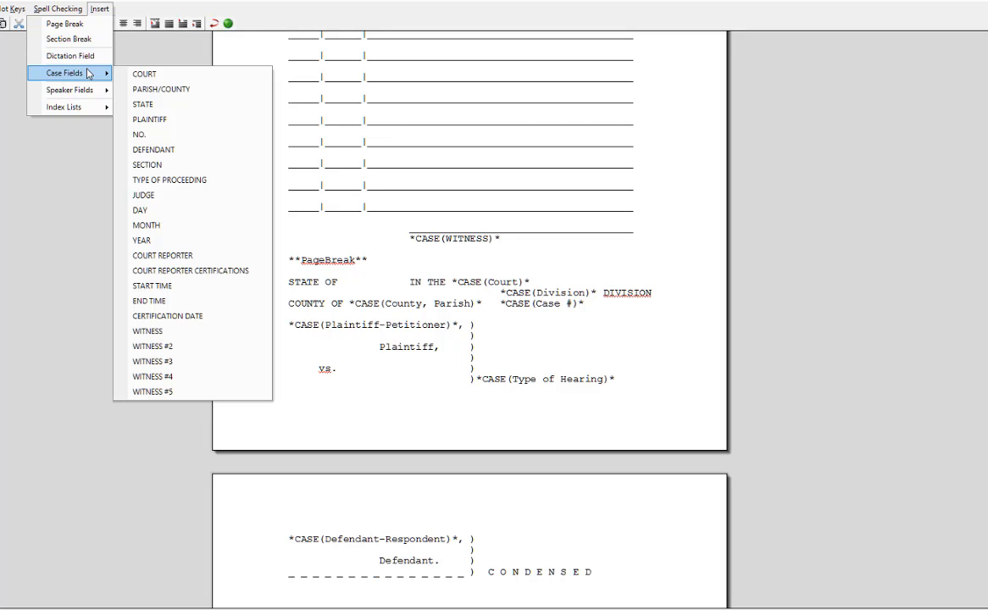
pyautogui.click(153, 104)
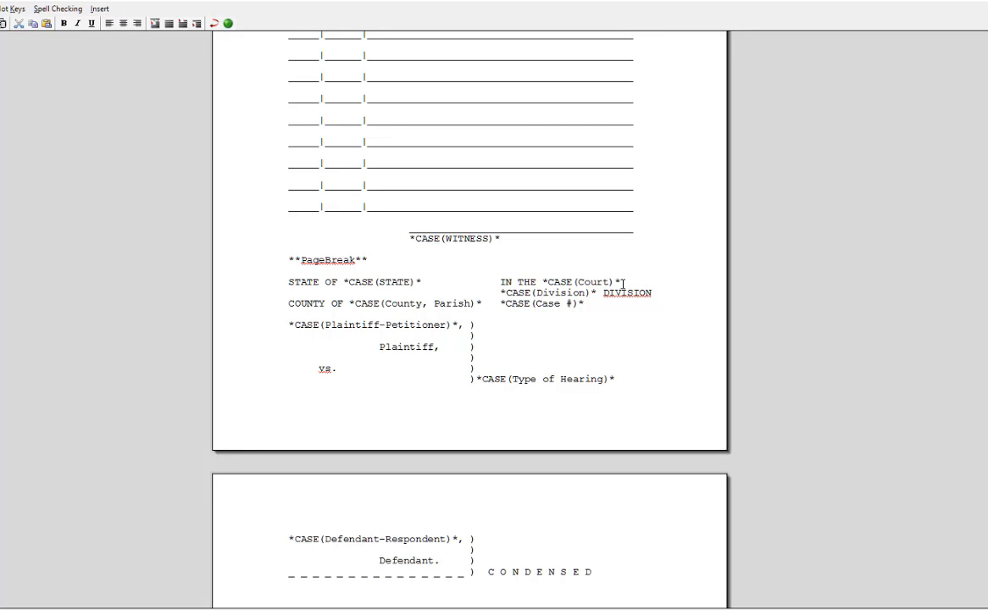
# Replace the Court field after "IN THE" in the caption with the style's COURT case field
pyautogui.moveTo(623, 284); pyautogui.dragTo(539, 282)
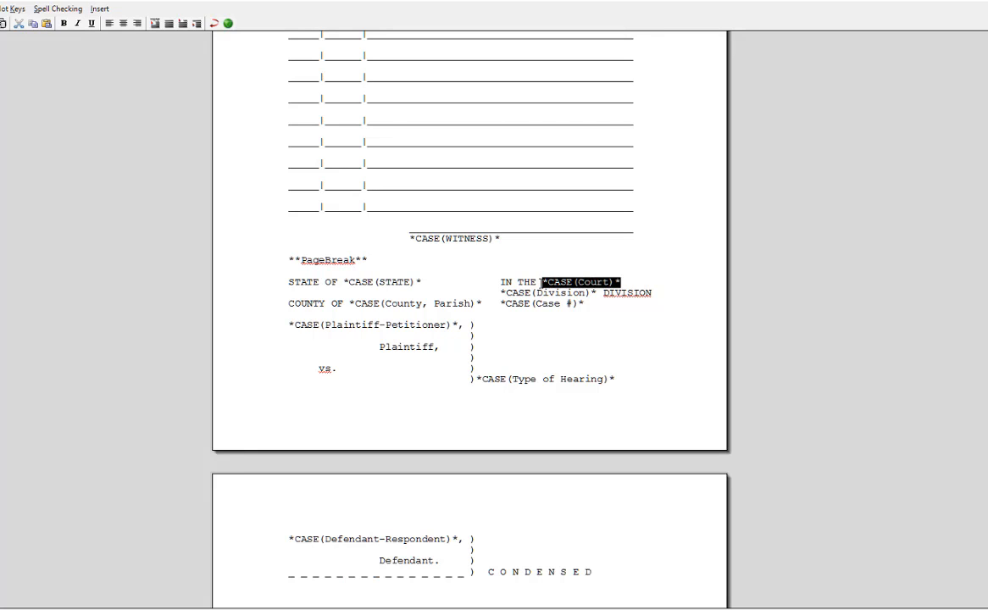
pyautogui.press('Delete')
pyautogui.click(99, 9)
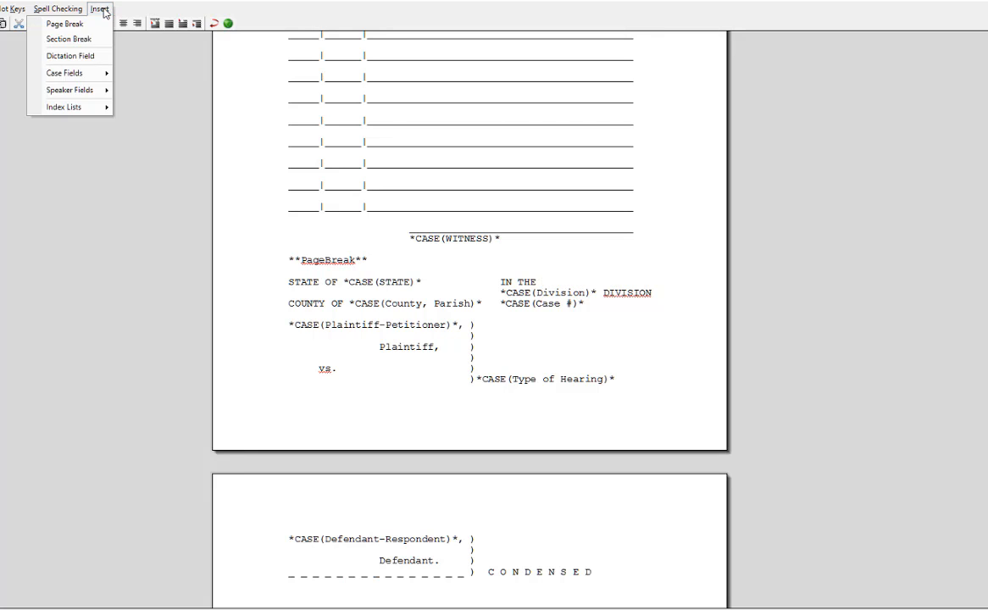
pyautogui.moveTo(85, 73)
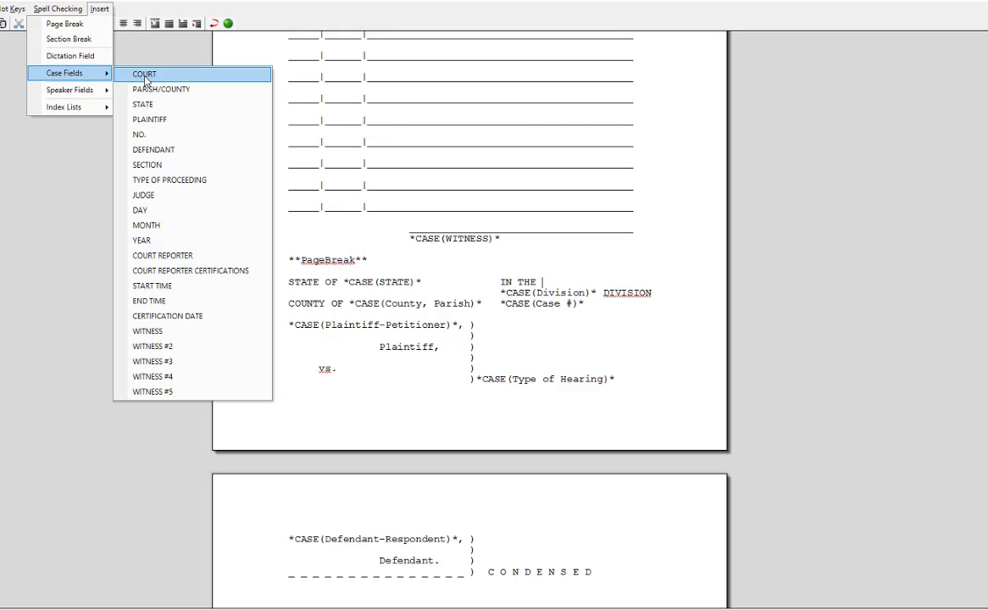
pyautogui.click(145, 76)
# Delete the Division field and DIVISION text from the caption, and replace the Case # field with the NO. case field
pyautogui.moveTo(651, 292); pyautogui.dragTo(500, 286)
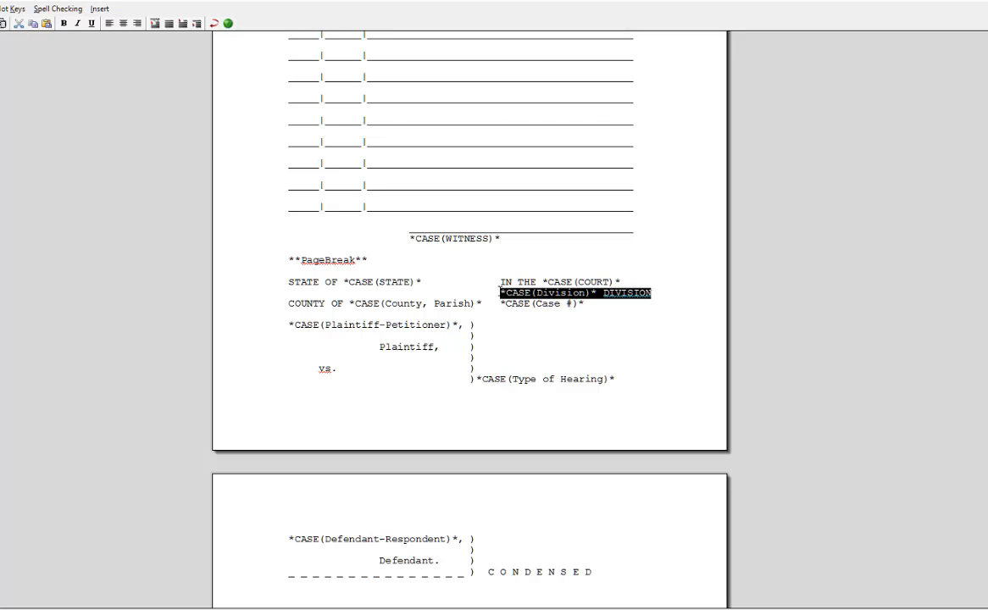
pyautogui.press('Delete')
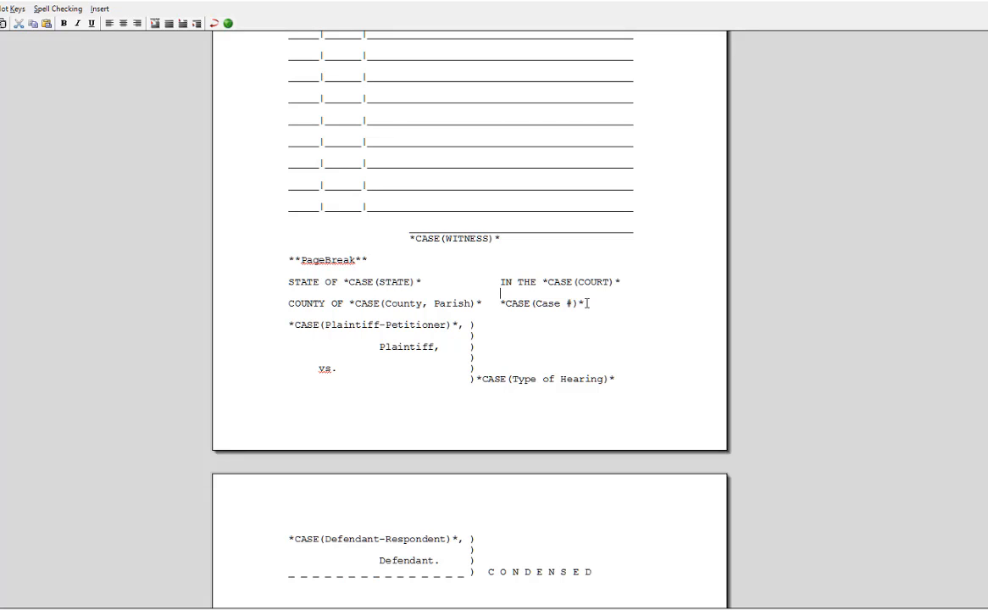
pyautogui.moveTo(582, 301); pyautogui.dragTo(499, 302)
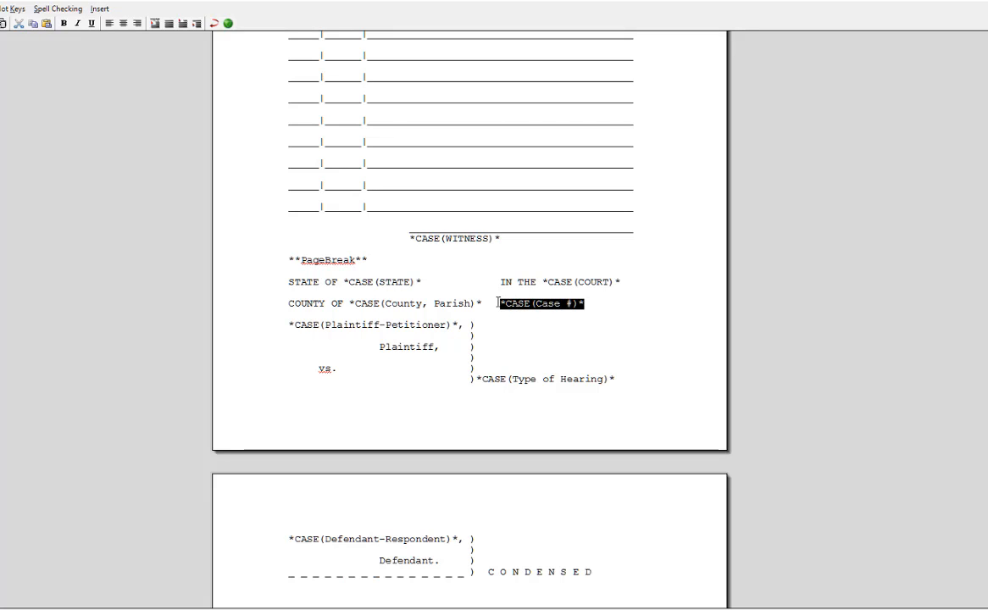
pyautogui.press('Delete')
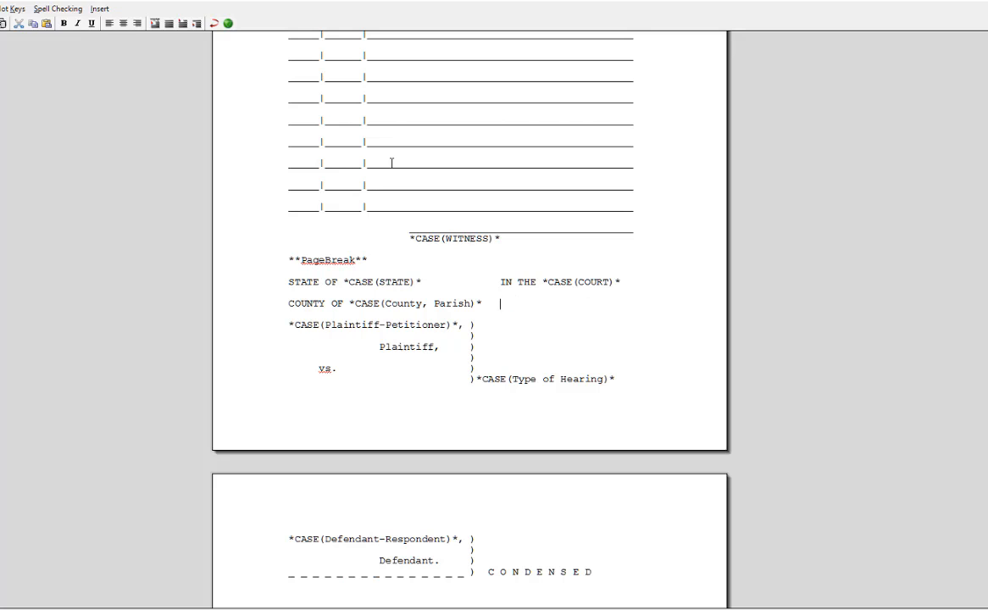
pyautogui.click(99, 8)
pyautogui.moveTo(86, 73)
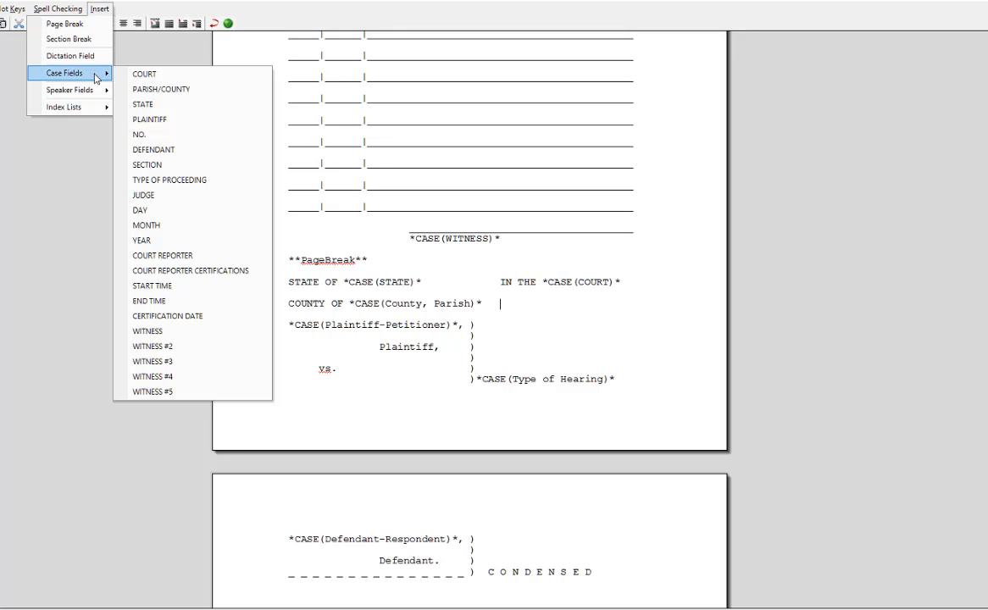
pyautogui.click(141, 135)
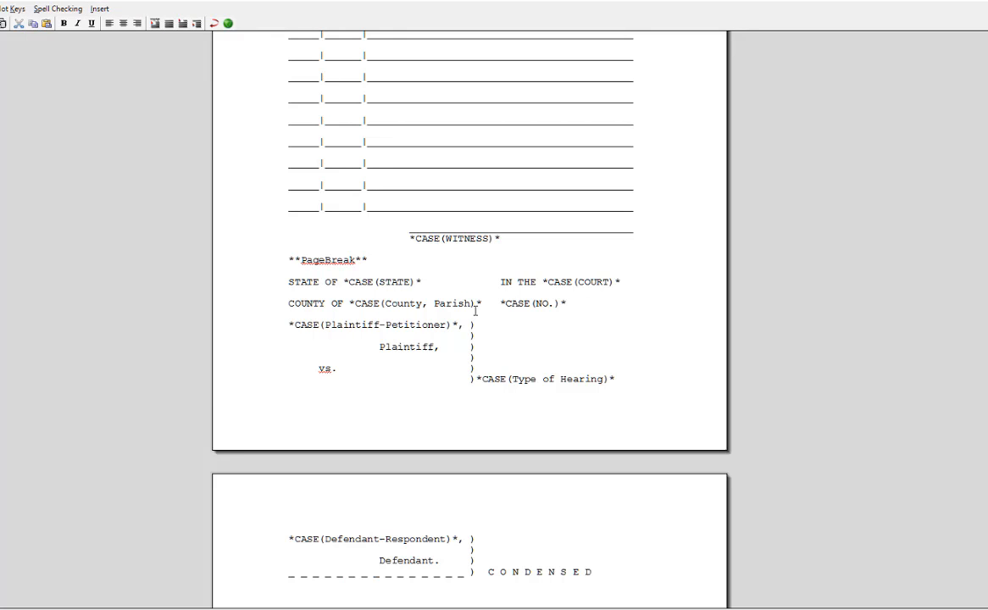
# Replace the County, Parish field after "COUNTY OF" in the caption with the style's PARISH/COUNTY case field
pyautogui.moveTo(486, 304); pyautogui.dragTo(351, 301)
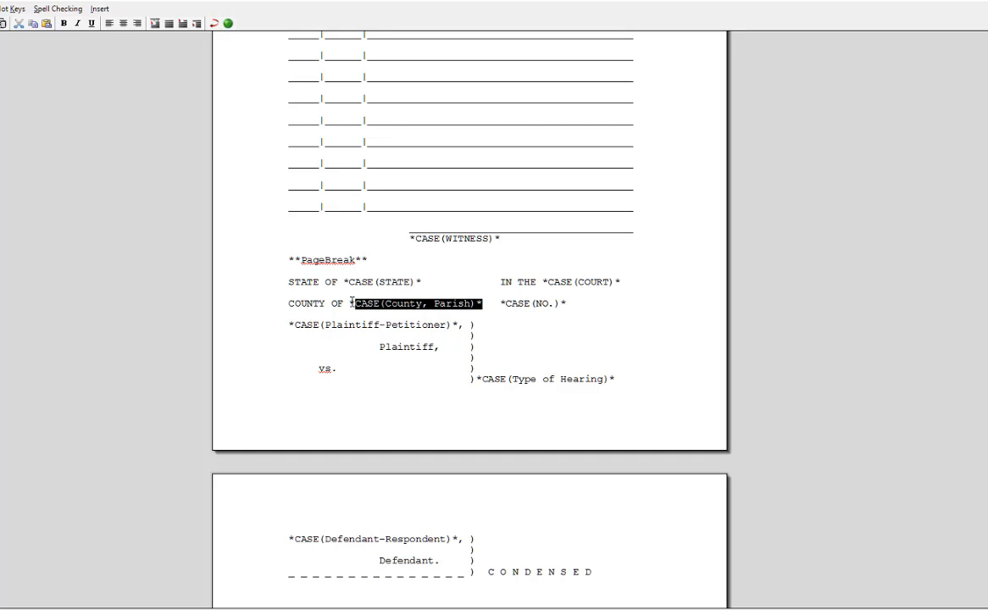
pyautogui.press('Delete')
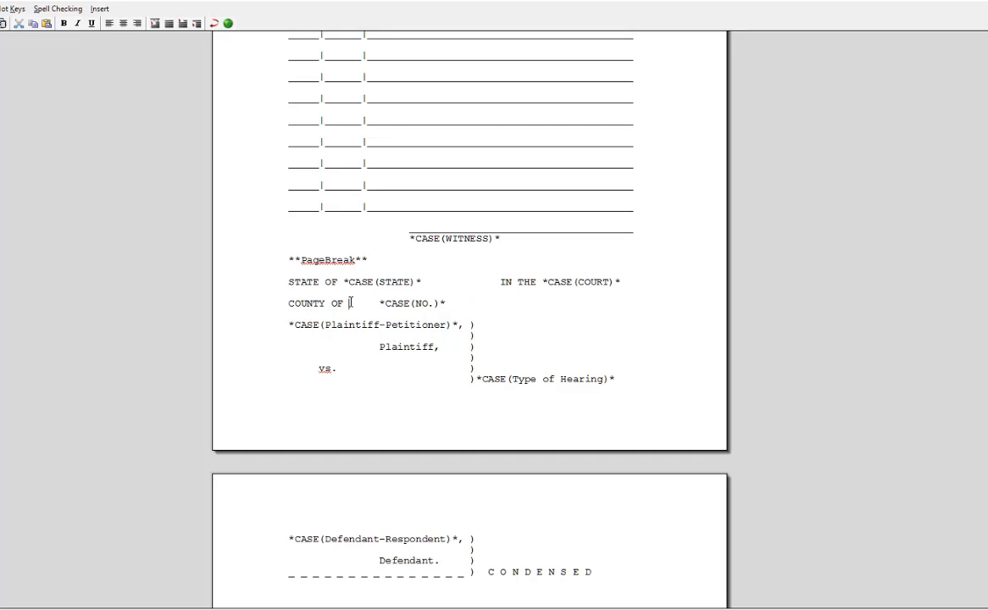
pyautogui.click(99, 9)
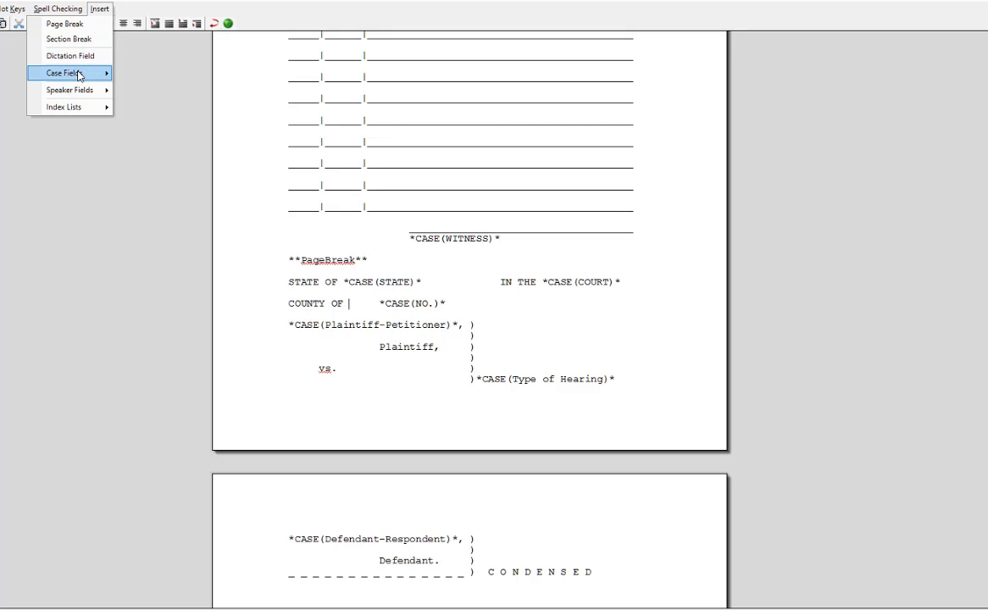
pyautogui.moveTo(82, 73)
pyautogui.click(155, 89)
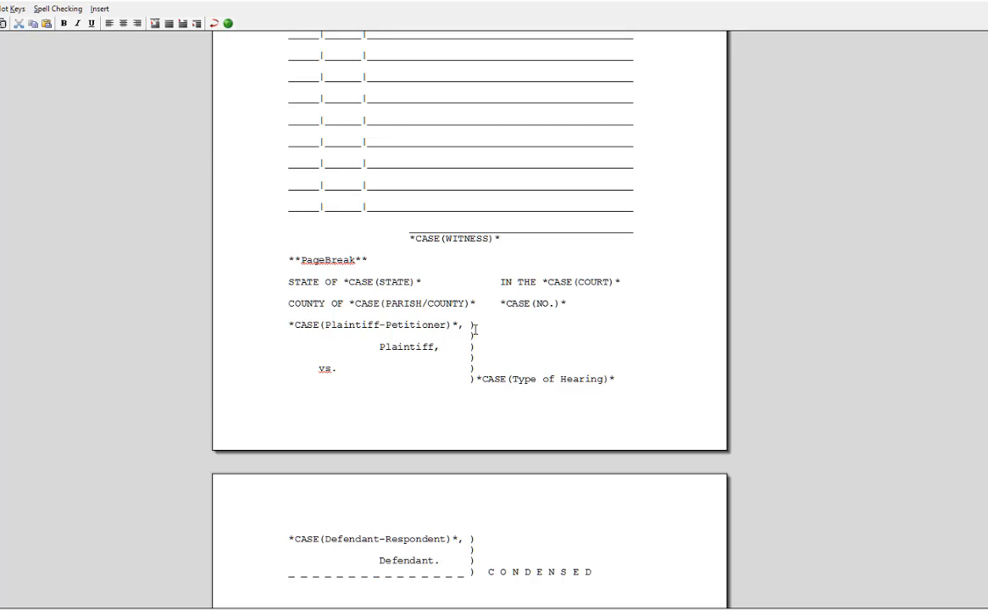
# Replace the Plaintiff-Petitioner field in the caption with the PLAINTIFF case field, keeping the comma after it
pyautogui.moveTo(457, 323); pyautogui.dragTo(363, 316)
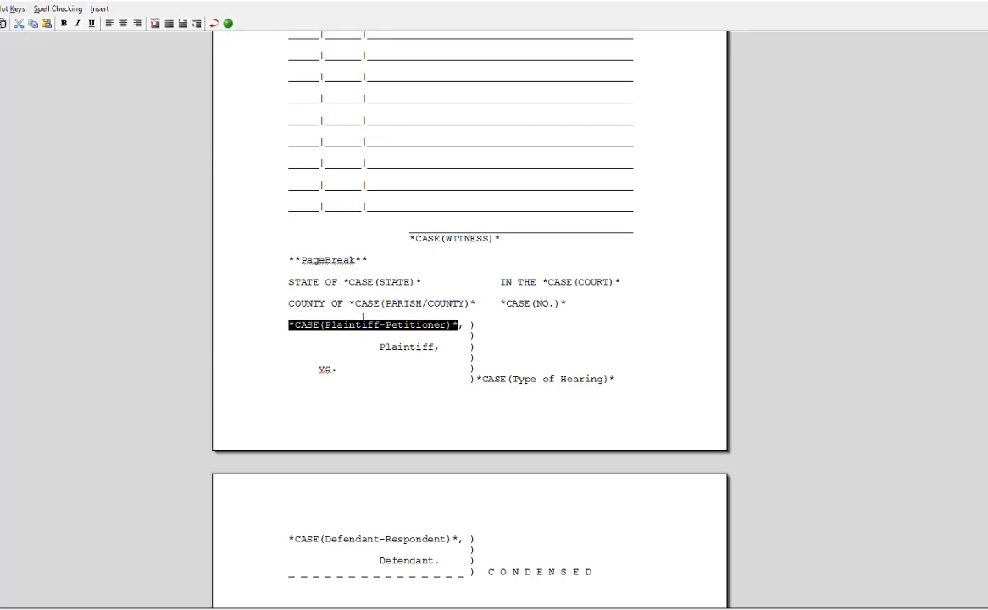
pyautogui.press('Delete')
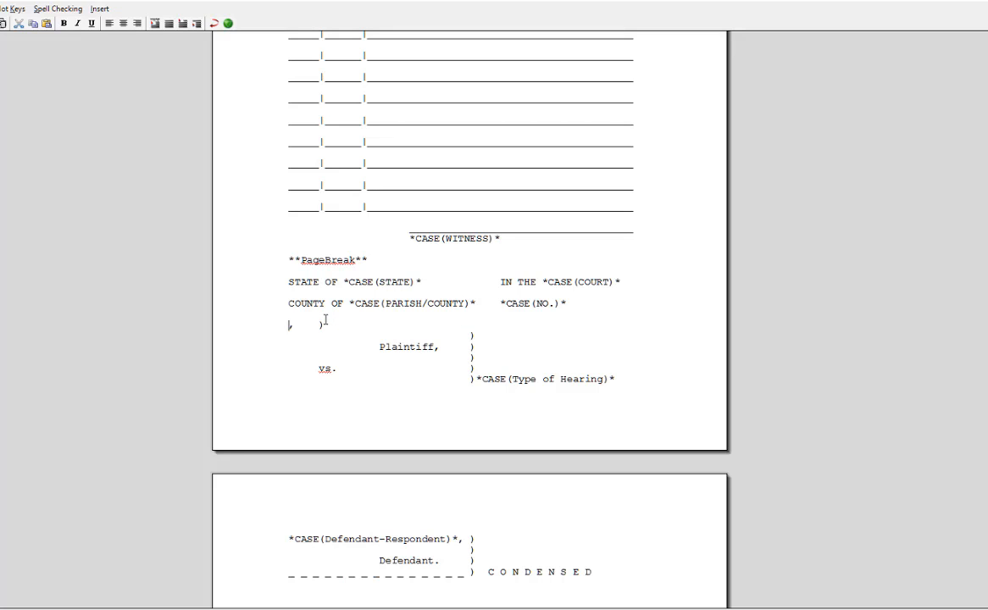
pyautogui.click(98, 10)
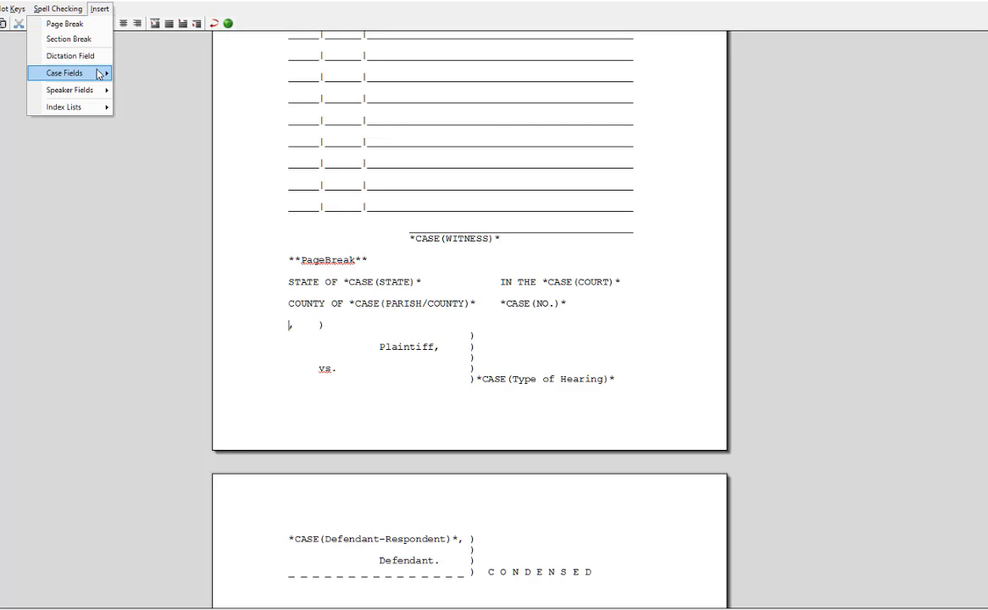
pyautogui.moveTo(91, 72)
pyautogui.click(153, 120)
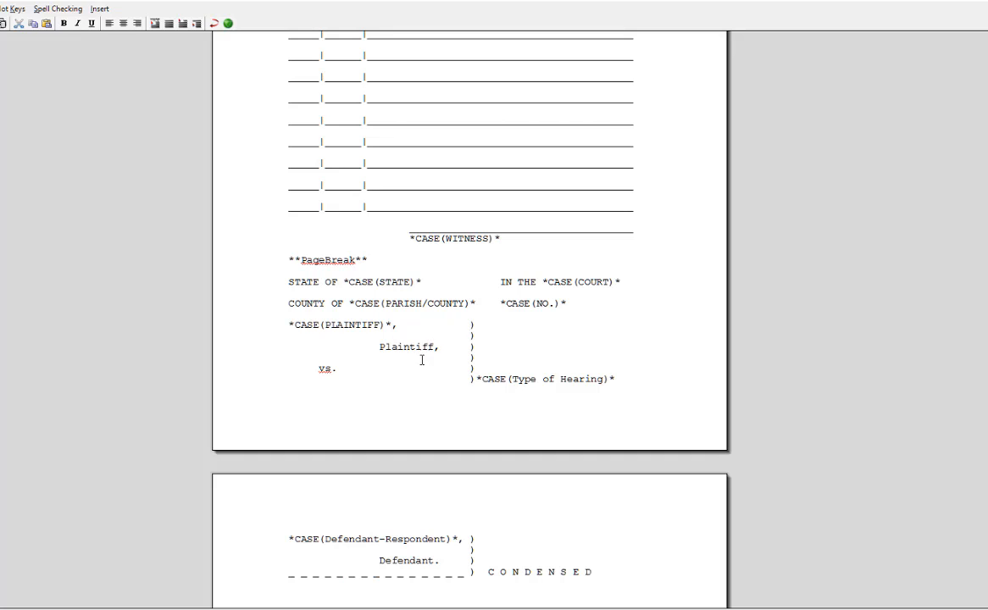
# Replace the Type of Hearing field beside the caption's parentheses with the TYPE OF PROCEEDING case field
pyautogui.click(620, 378)
pyautogui.moveTo(619, 377); pyautogui.dragTo(477, 376)
pyautogui.press('Delete')
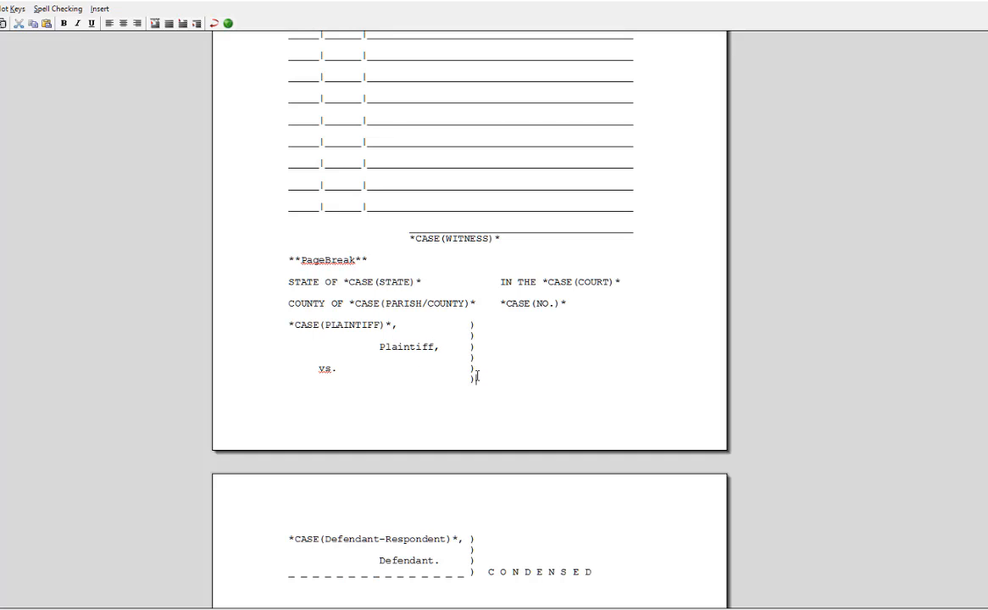
pyautogui.click(99, 9)
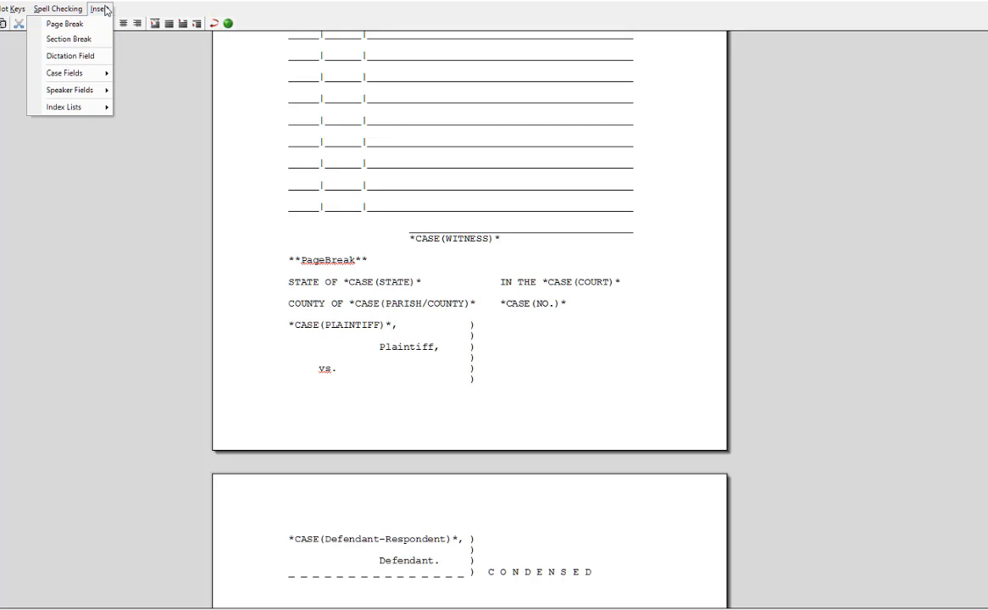
pyautogui.moveTo(104, 75)
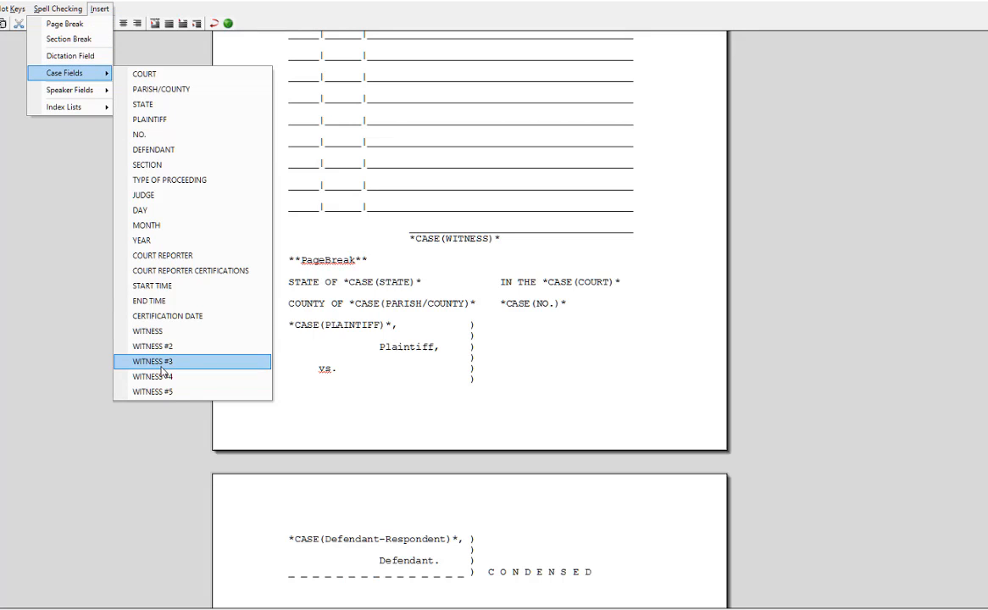
pyautogui.click(190, 181)
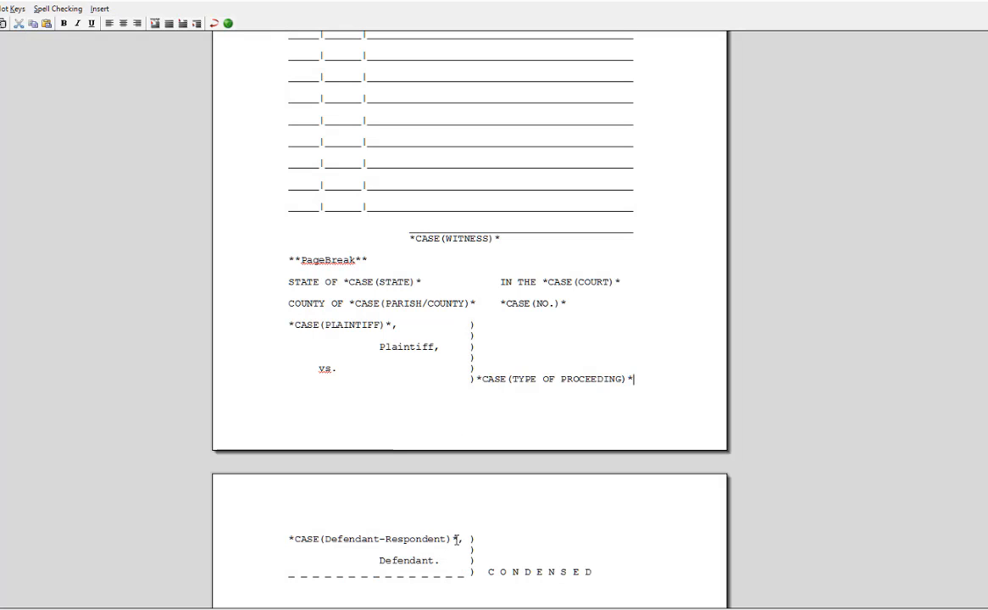
# Replace the Defendant-Respondent field with the DEFENDANT case field and realign that line's parenthesis with the column below it
pyautogui.moveTo(458, 539); pyautogui.dragTo(289, 535)
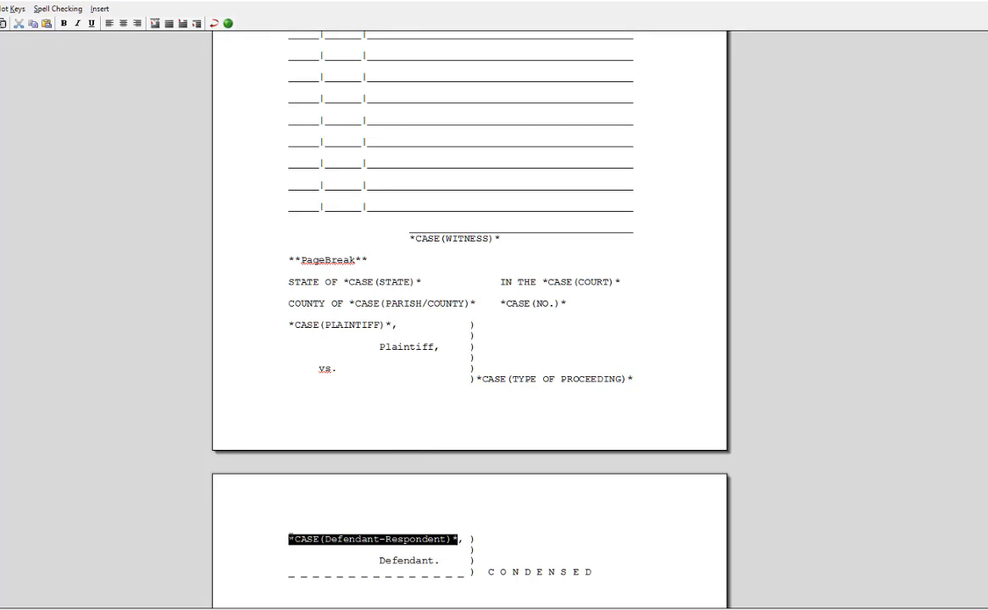
pyautogui.press('Delete')
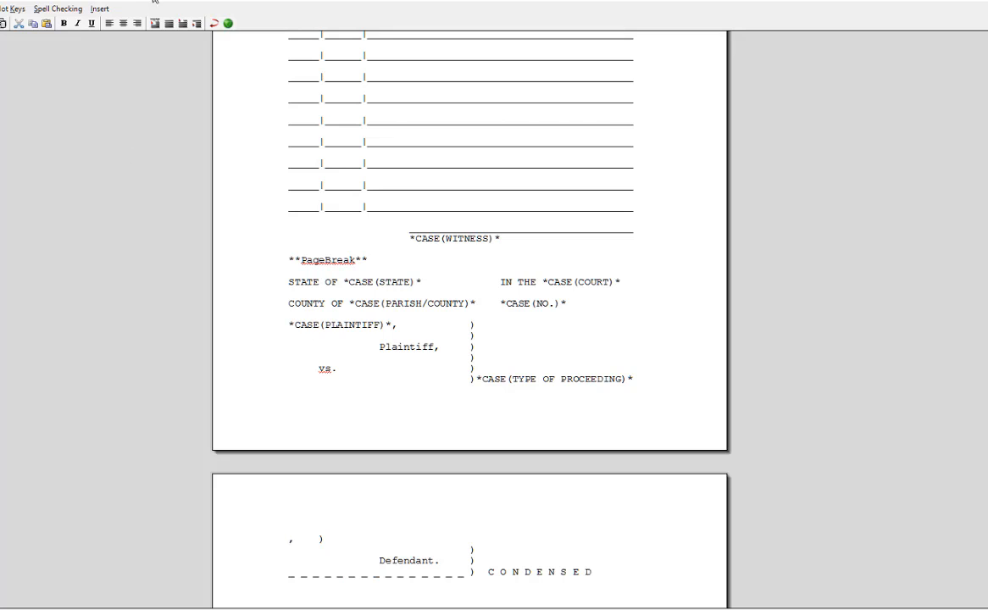
pyautogui.click(99, 8)
pyautogui.moveTo(84, 74)
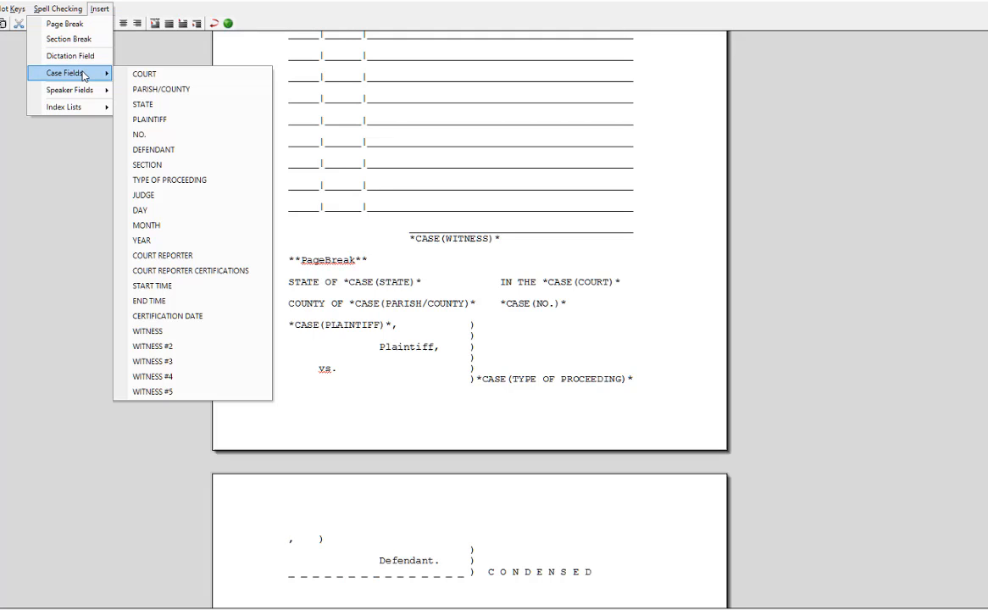
pyautogui.click(154, 150)
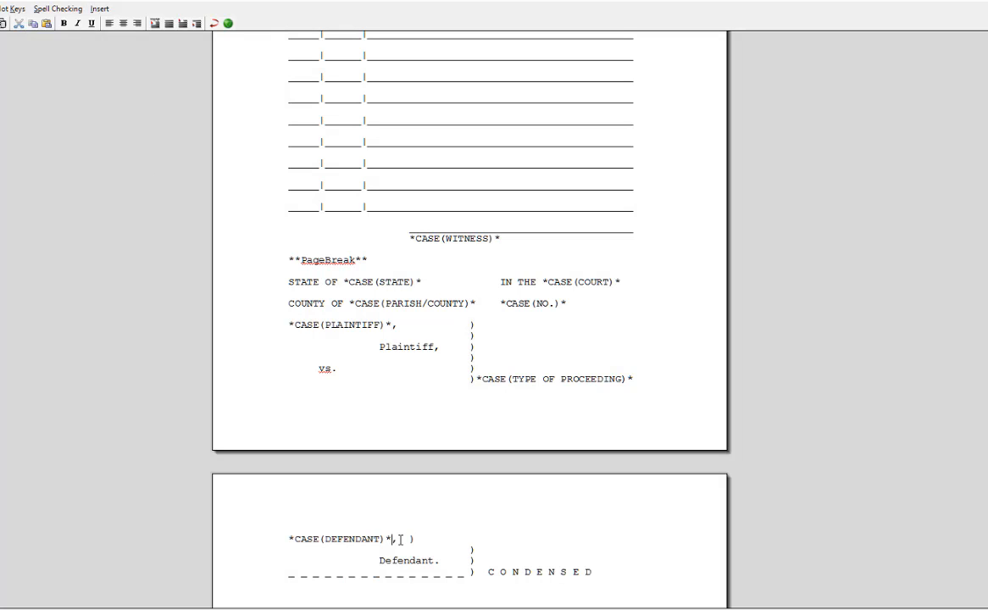
pyautogui.press('BackSpace')
pyautogui.press('BackSpace')
# Replace the Deponent field between the two rules under the CONDENSED caption with the WITNESS case field
pyautogui.scroll(-6, 470, 338)
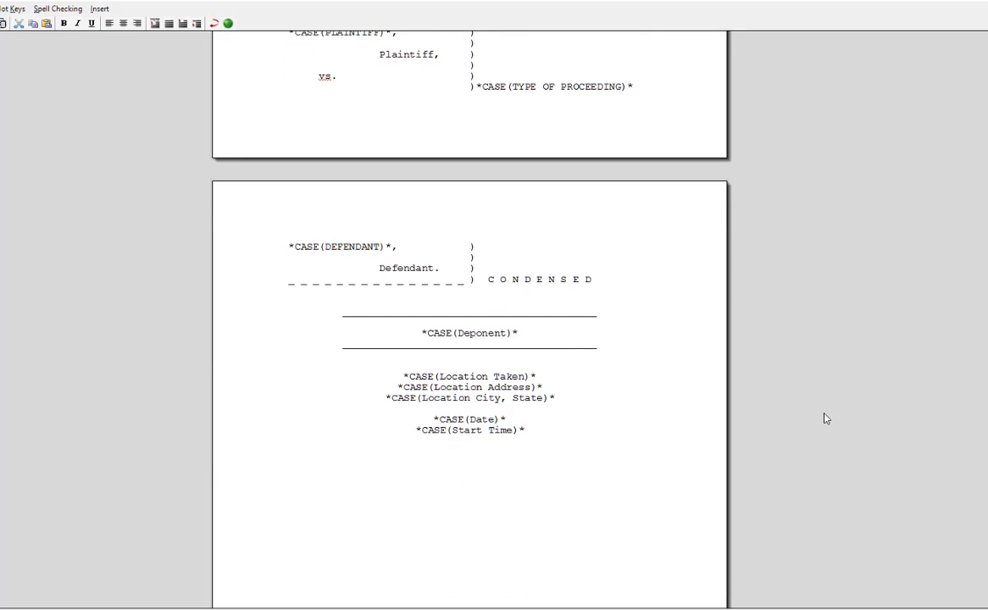
pyautogui.moveTo(521, 334); pyautogui.dragTo(421, 331)
pyautogui.press('Delete')
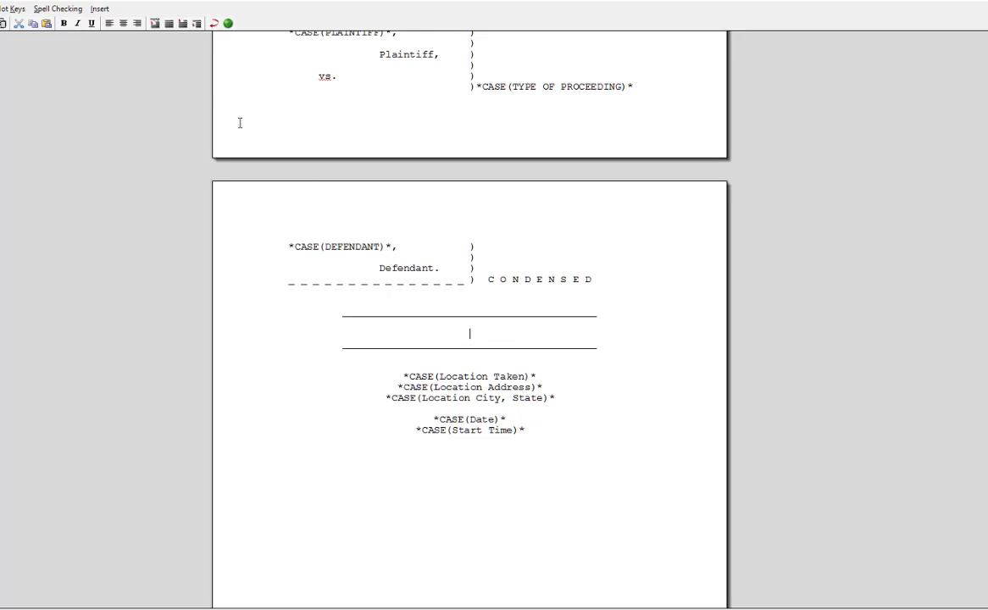
pyautogui.click(98, 10)
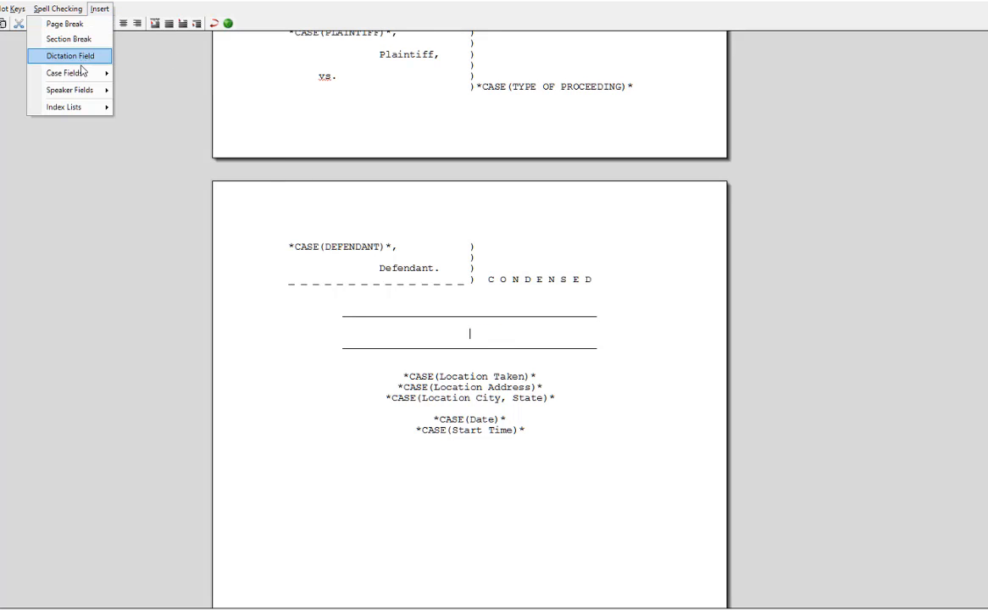
pyautogui.moveTo(108, 74)
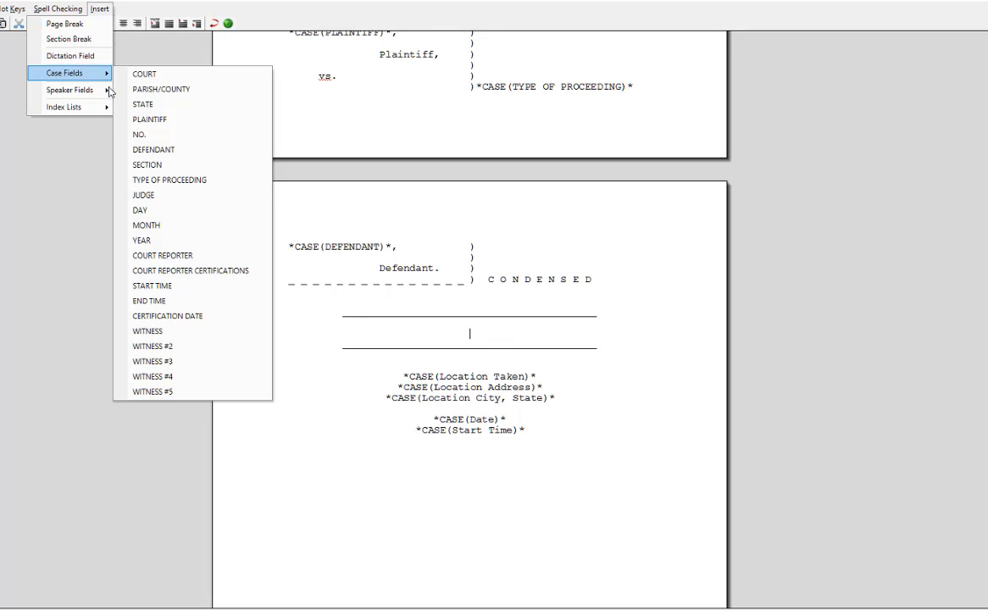
pyautogui.click(136, 330)
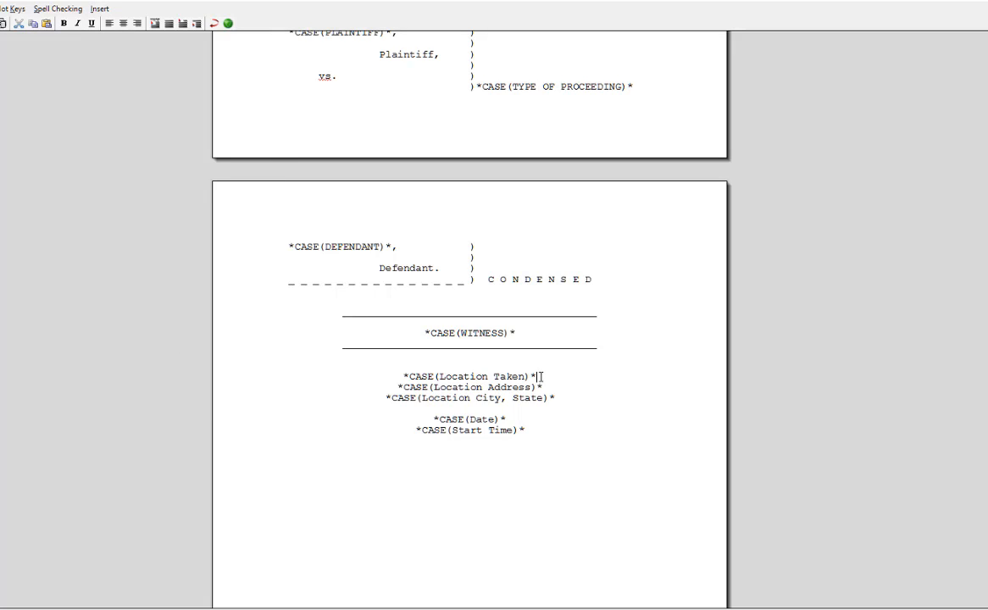
# Delete the three location fields, the Date and Start Time fields and the extra blank lines below the WITNESS field
pyautogui.moveTo(537, 376); pyautogui.dragTo(395, 379)
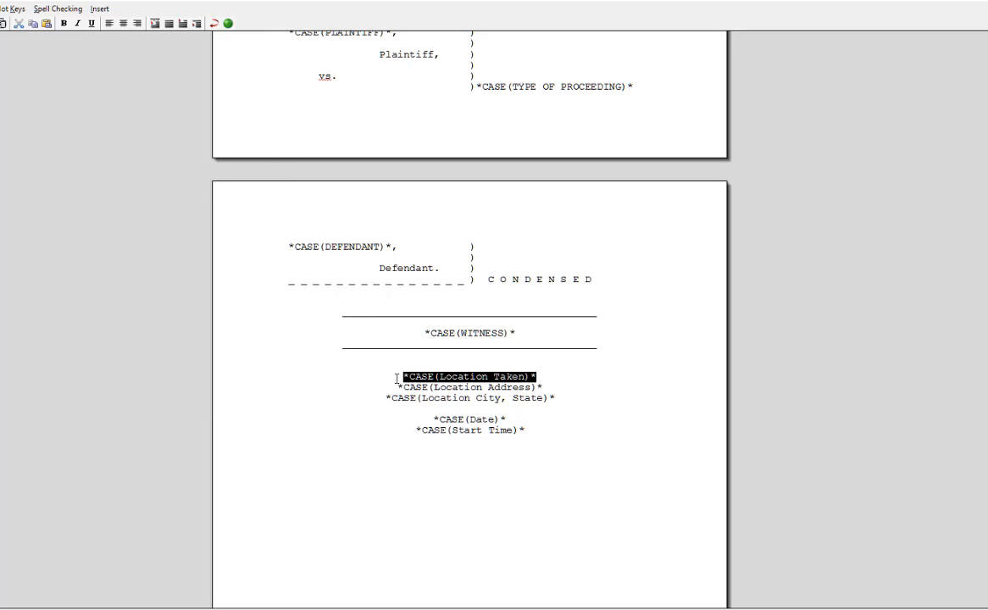
pyautogui.press('Delete')
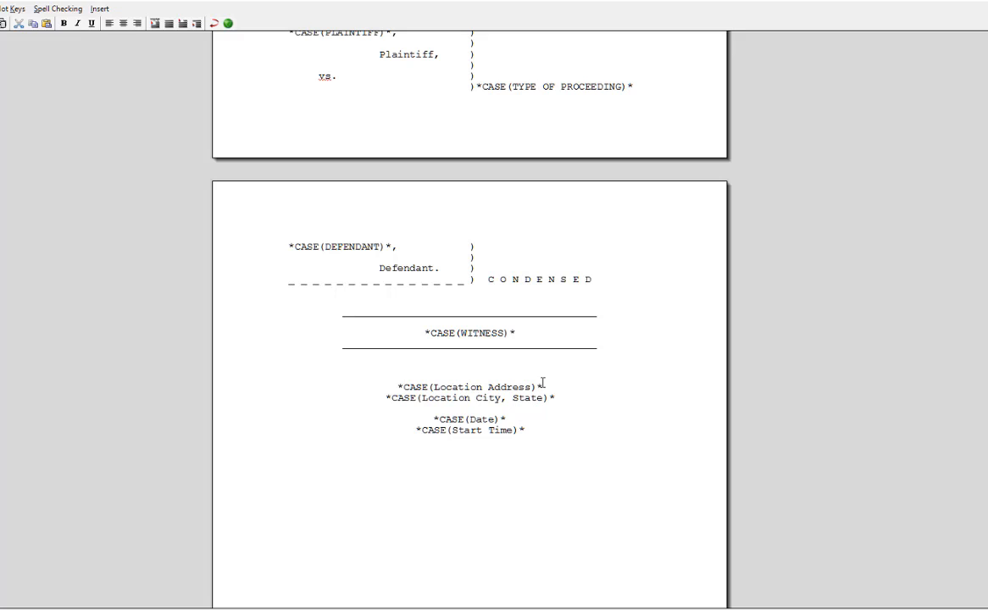
pyautogui.moveTo(544, 386); pyautogui.dragTo(398, 384)
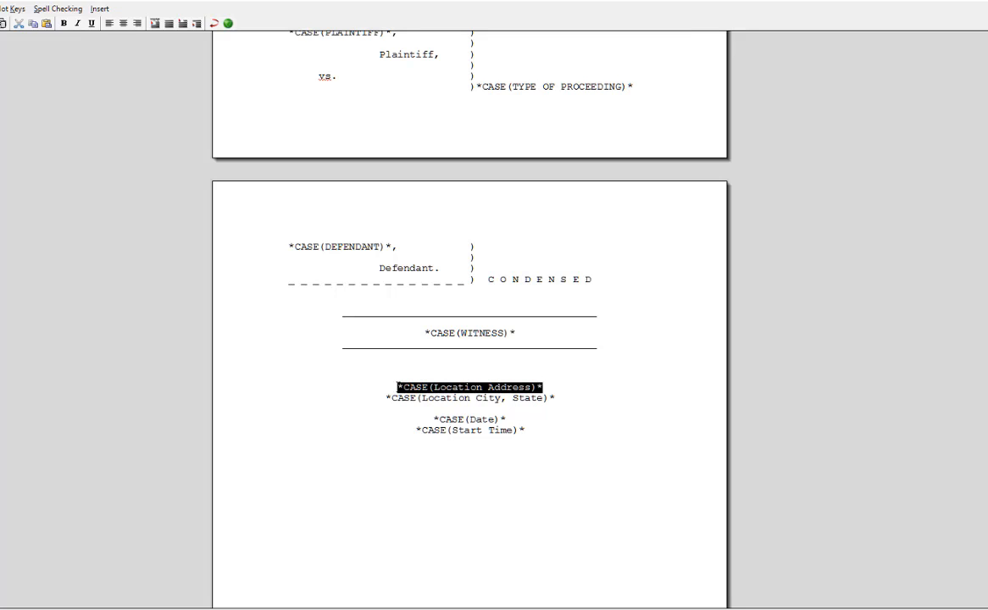
pyautogui.press('Delete')
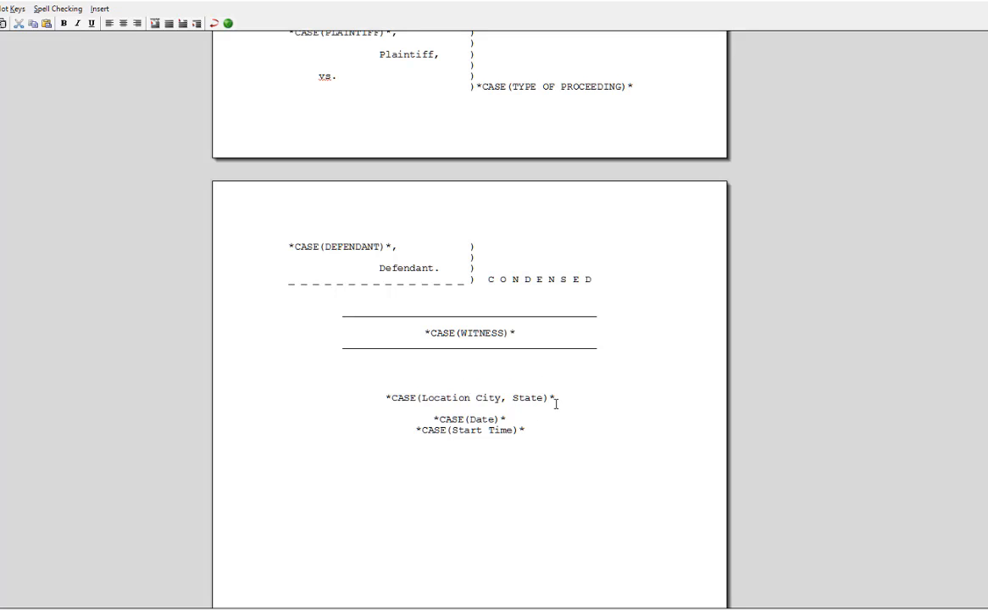
pyautogui.moveTo(554, 398); pyautogui.dragTo(386, 399)
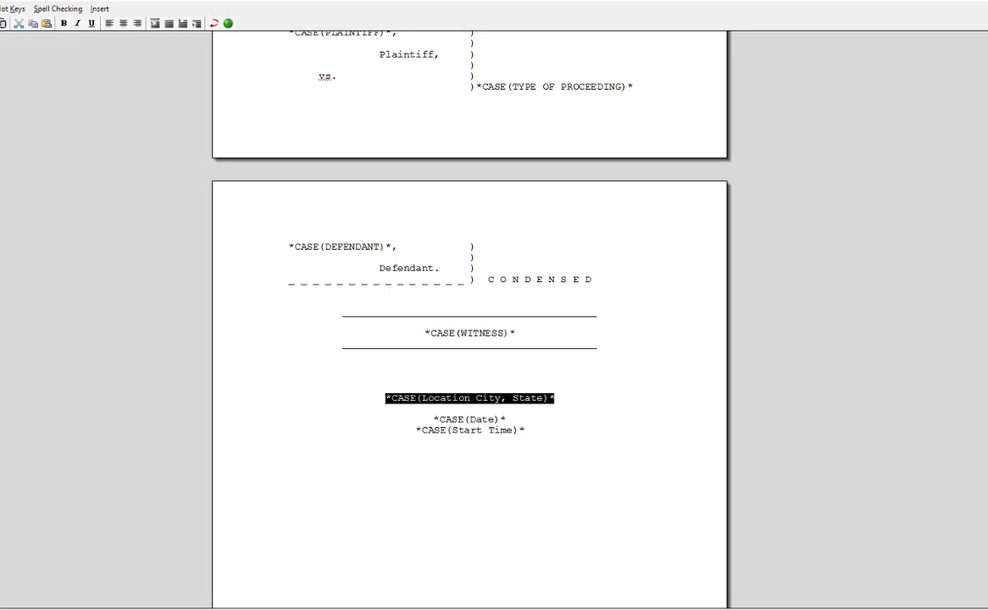
pyautogui.press('Delete')
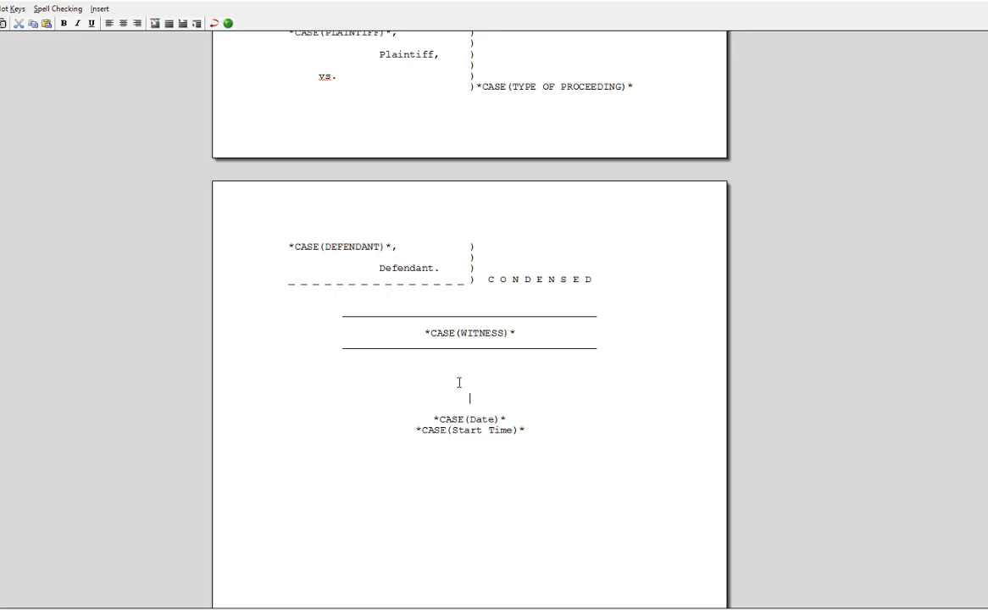
pyautogui.moveTo(506, 419); pyautogui.dragTo(433, 418)
pyautogui.press('Delete')
pyautogui.moveTo(526, 429); pyautogui.dragTo(406, 427)
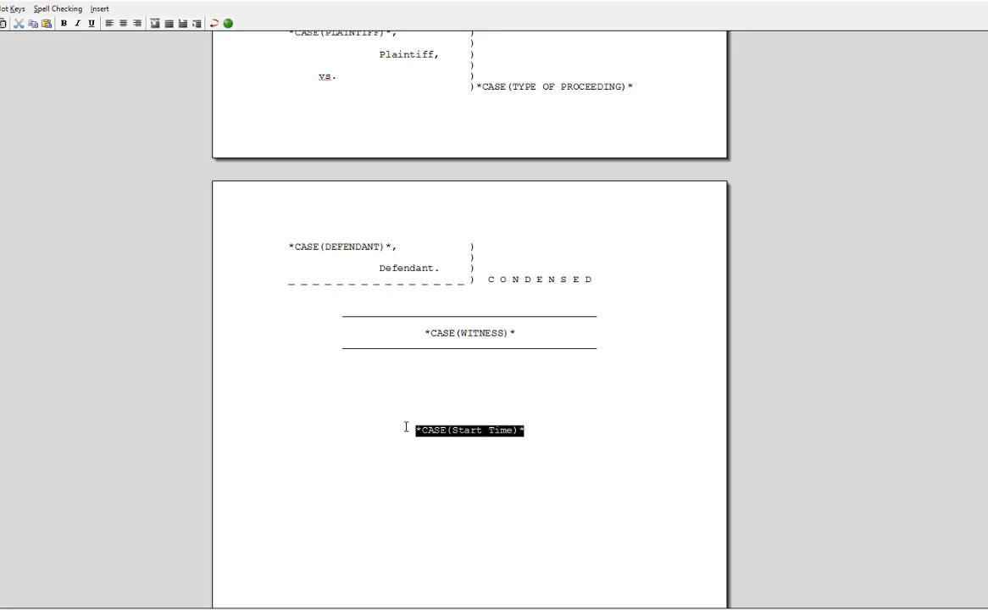
pyautogui.press('Delete')
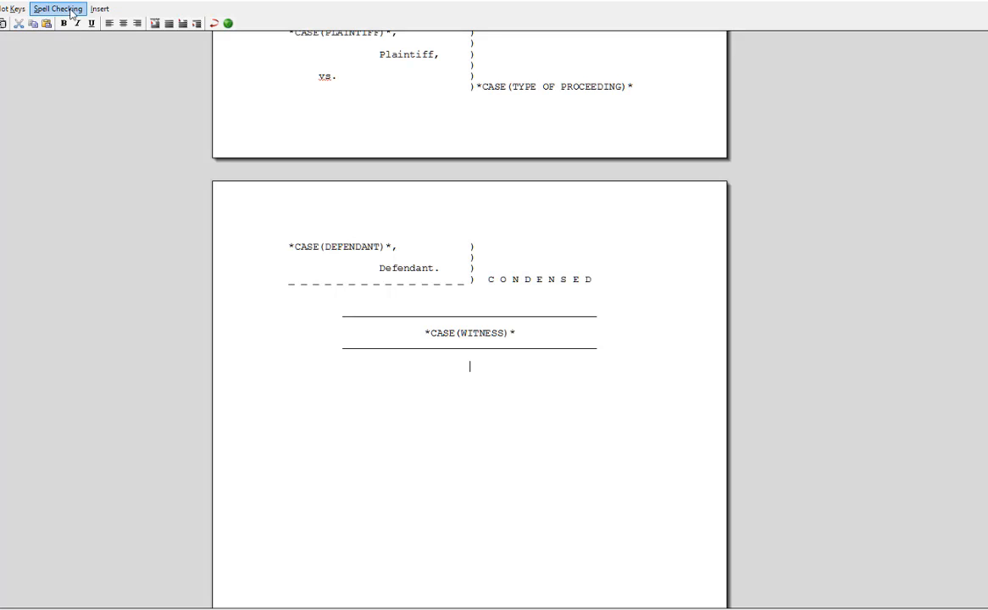
# Insert the MONTH and DAY case fields, separated by a space, on the centred line below the WITNESS field's lower rule
pyautogui.click(99, 8)
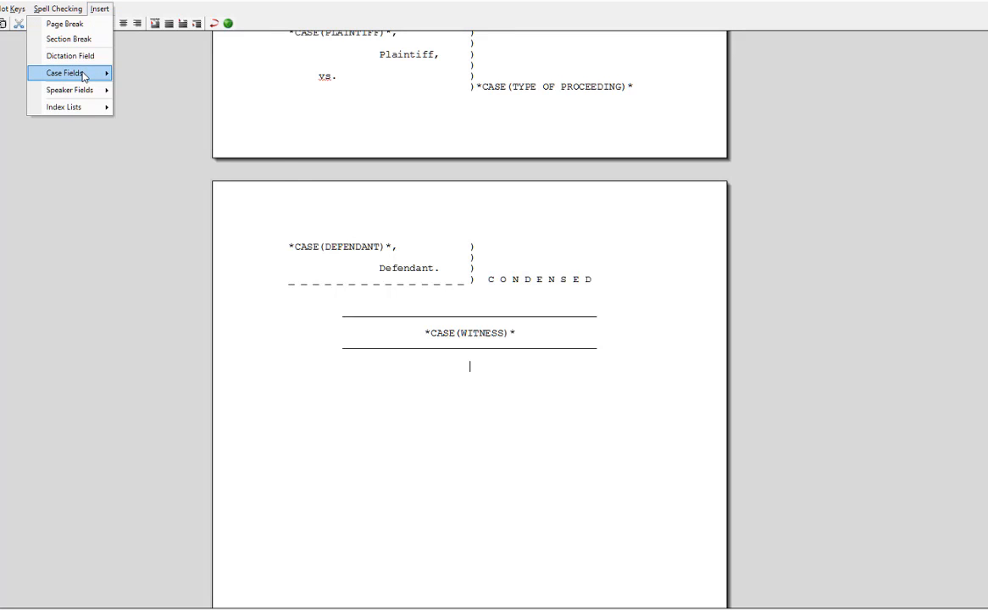
pyautogui.moveTo(78, 72)
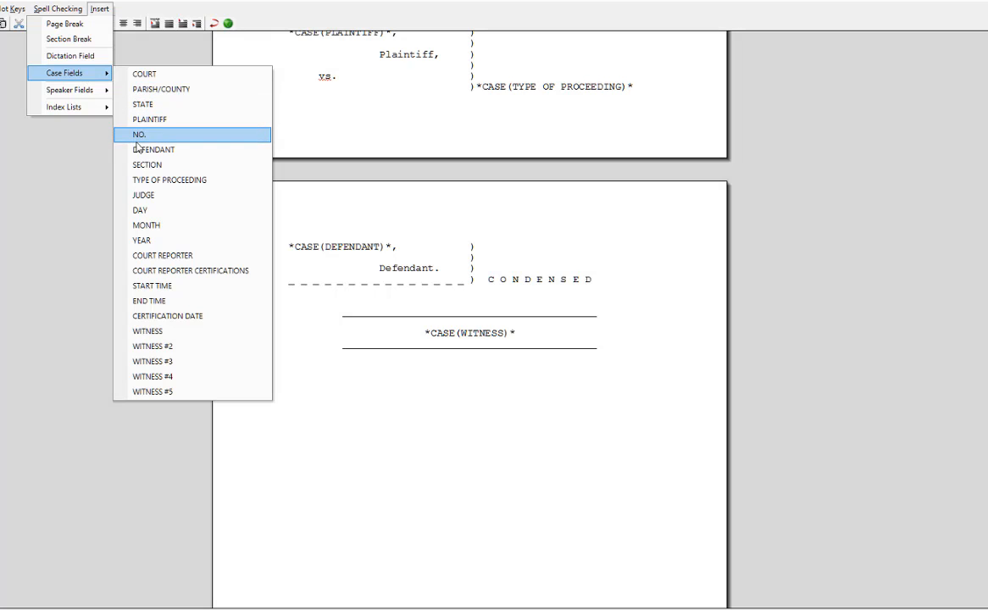
pyautogui.click(144, 217)
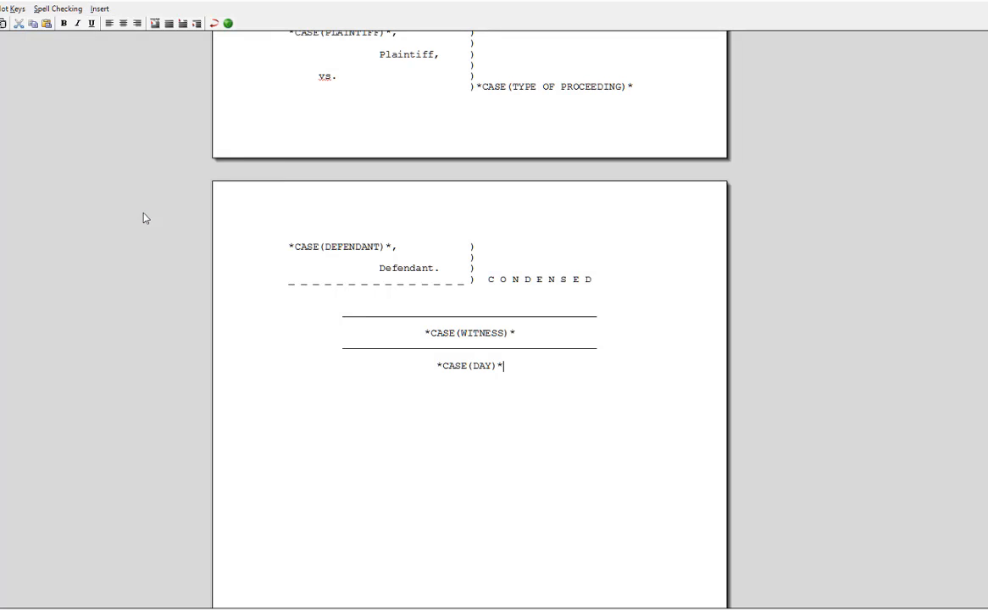
pyautogui.click(434, 365)
pyautogui.click(100, 8)
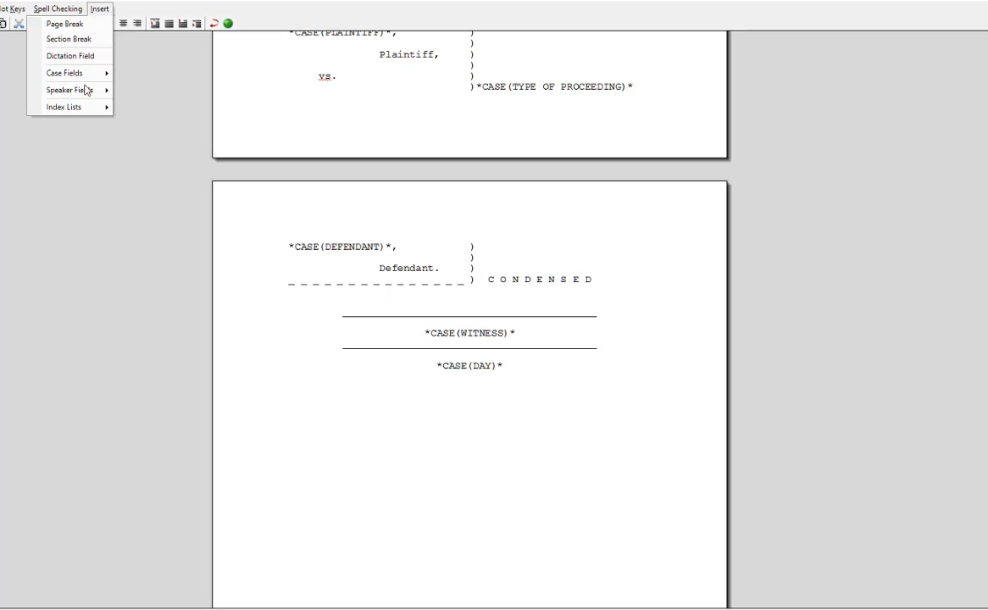
pyautogui.click(152, 225)
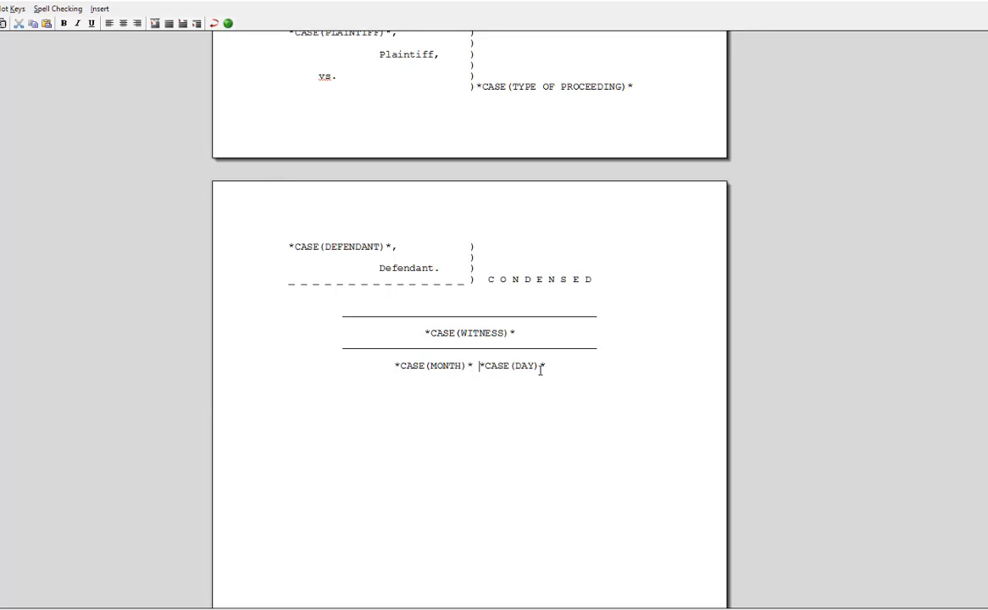
# Add a comma and the YEAR case field after the DAY field
pyautogui.write(',')
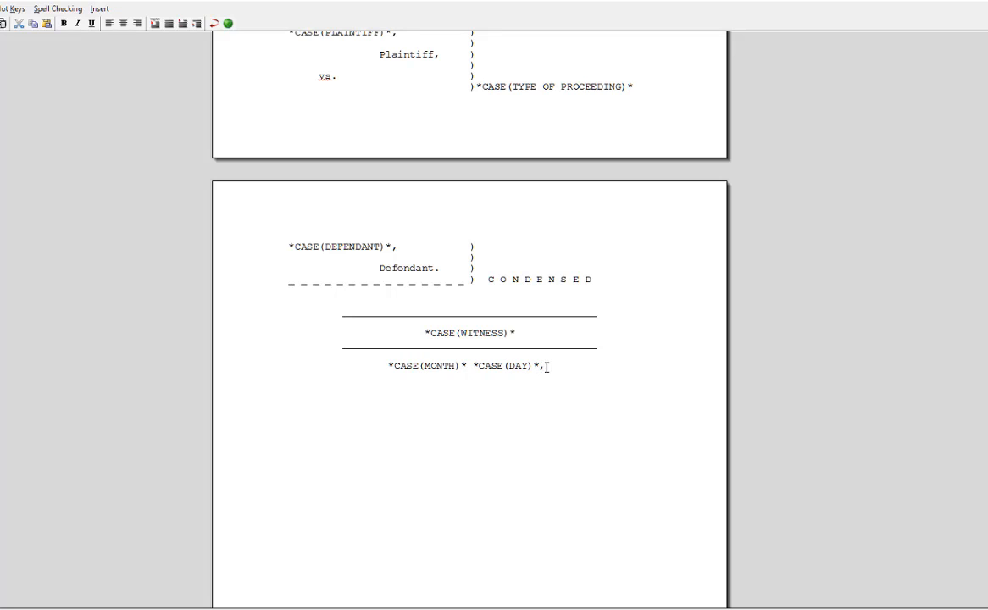
pyautogui.click(102, 9)
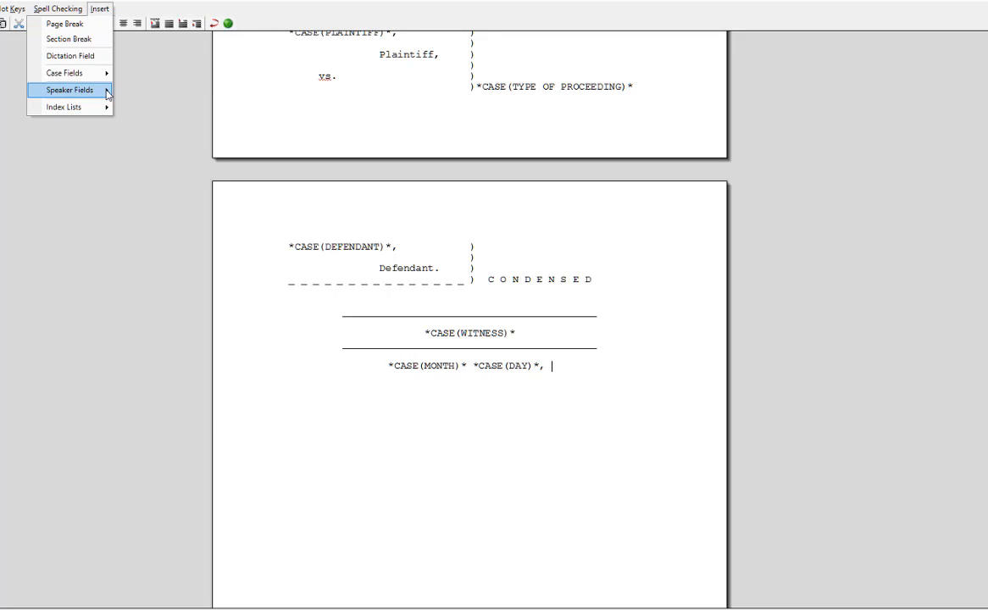
pyautogui.moveTo(98, 73)
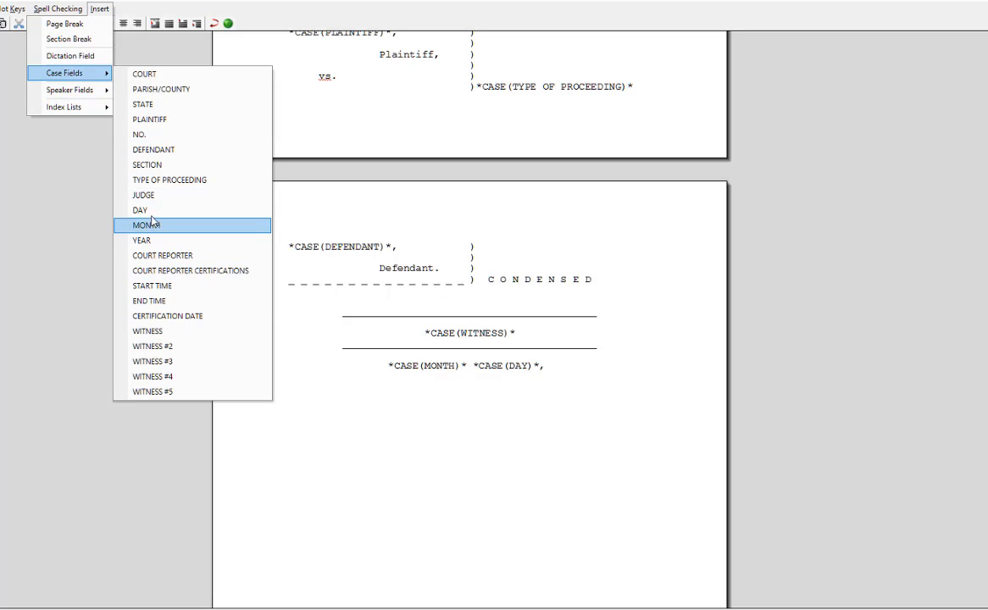
pyautogui.click(142, 241)
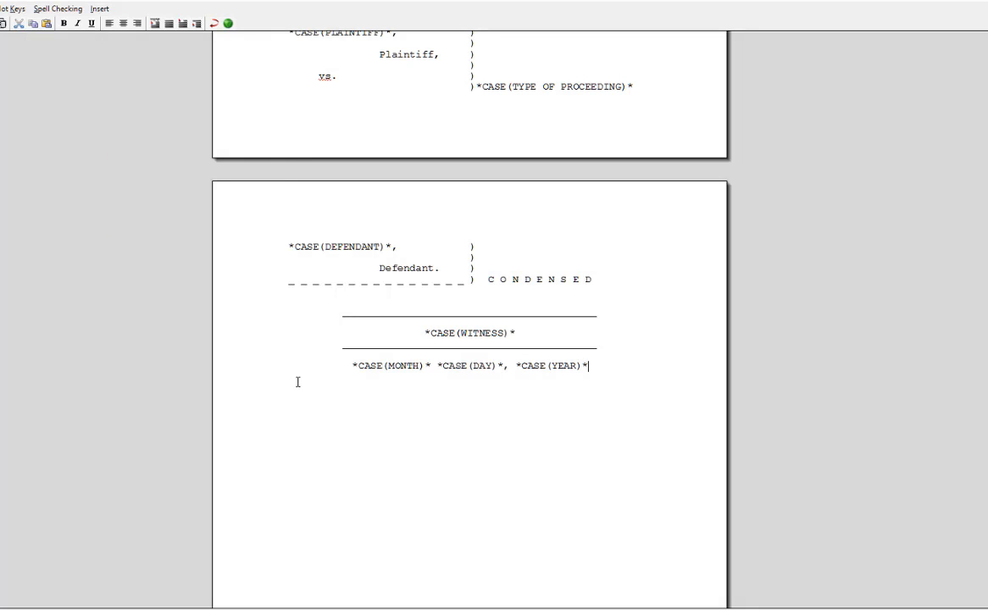
pyautogui.press('Return')
pyautogui.click(100, 10)
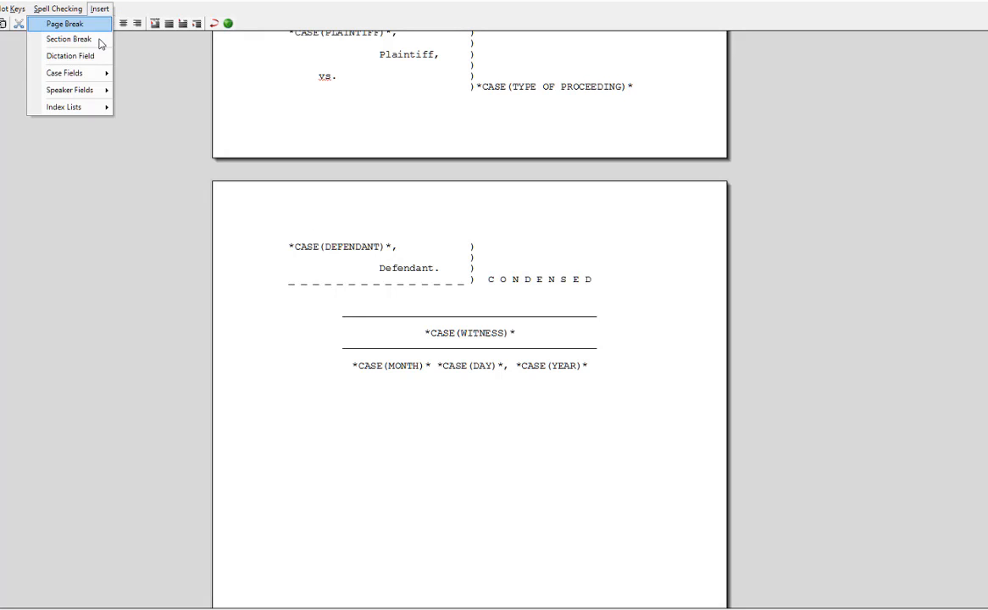
pyautogui.moveTo(94, 75)
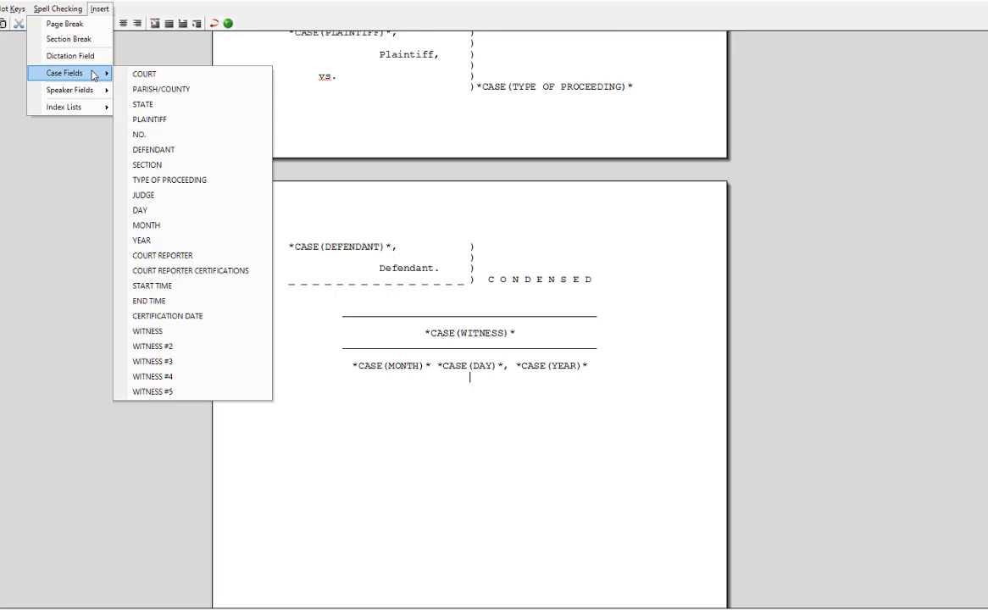
pyautogui.click(503, 523)
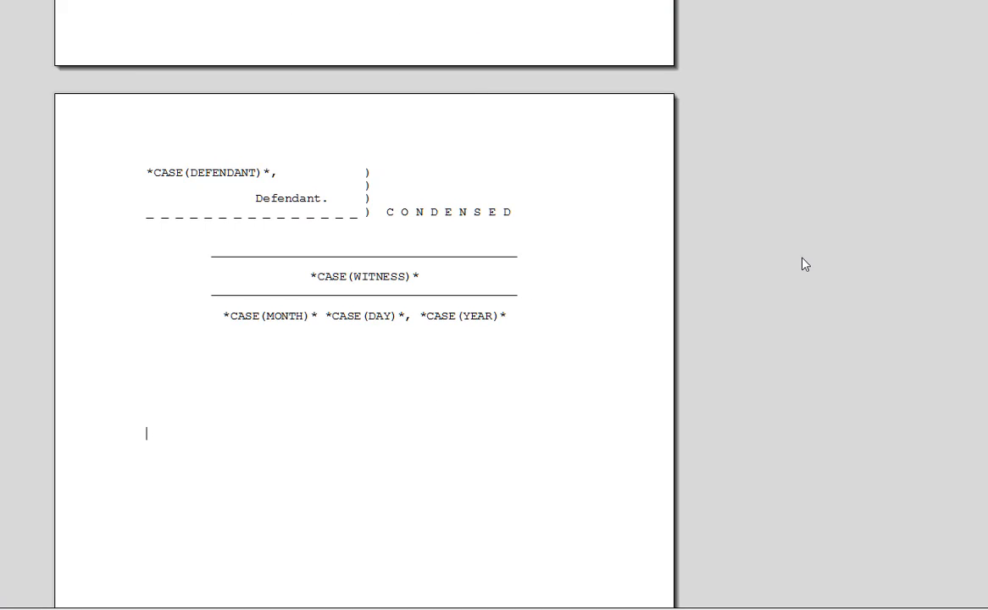
pyautogui.scroll(-20, 365, 305)
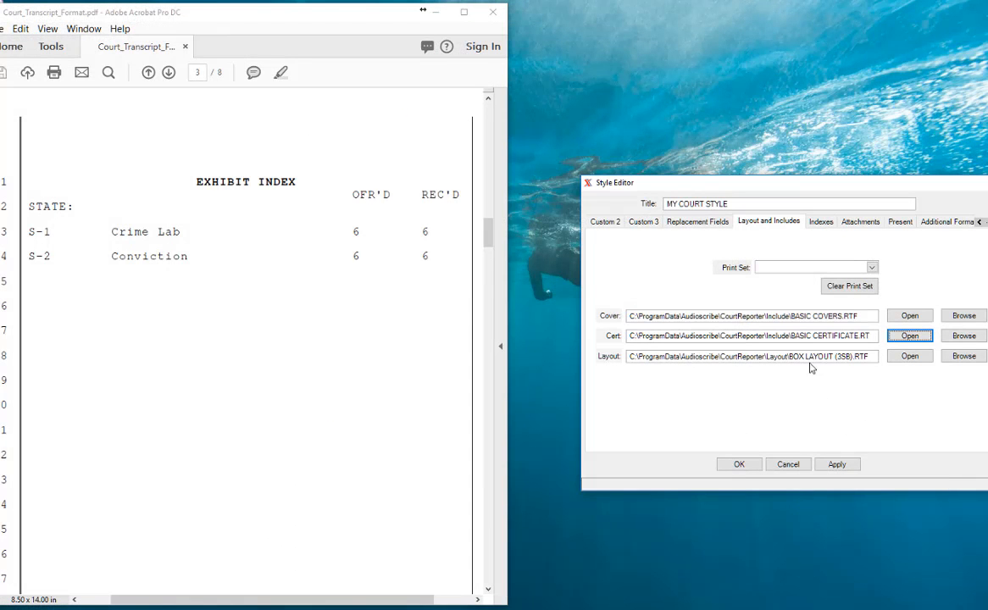
# Name the first index list of MY COURT STYLE WITNESSES FOR THE STATE
pyautogui.click(828, 224)
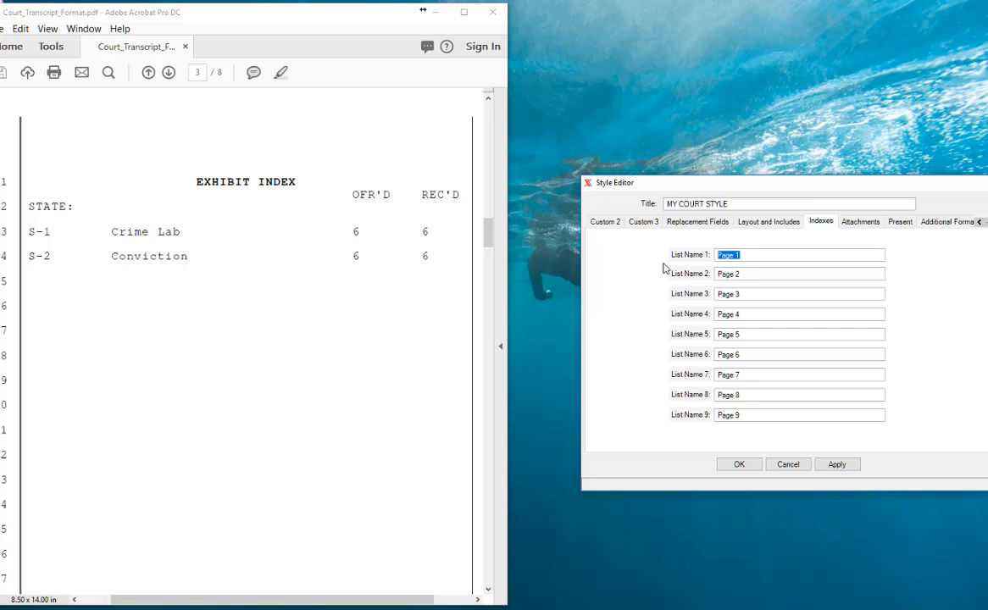
pyautogui.write('w')
pyautogui.write('WITNESS')
pyautogui.write('ES FOR THE STATE')
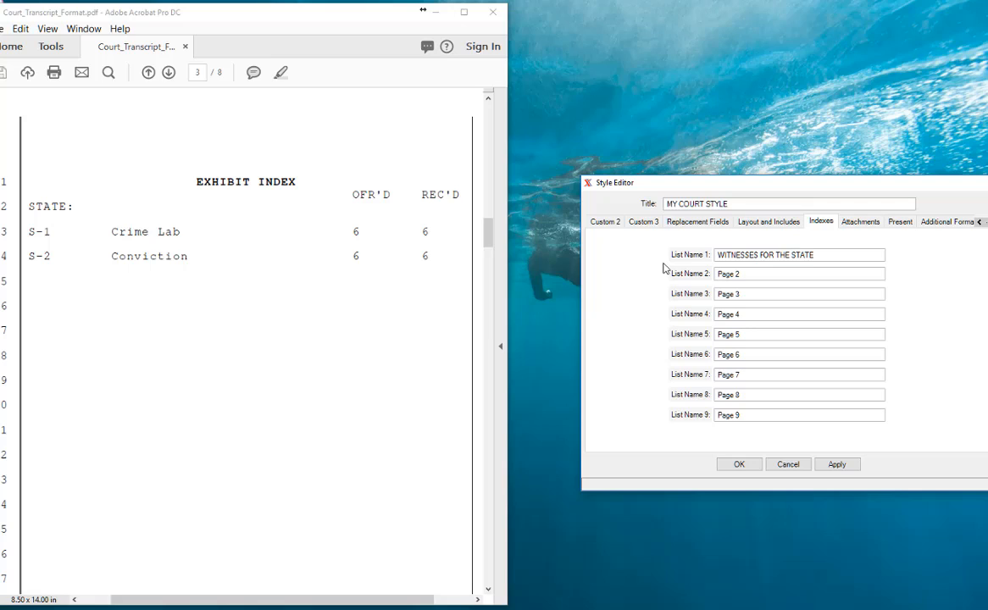
pyautogui.press('Tab')
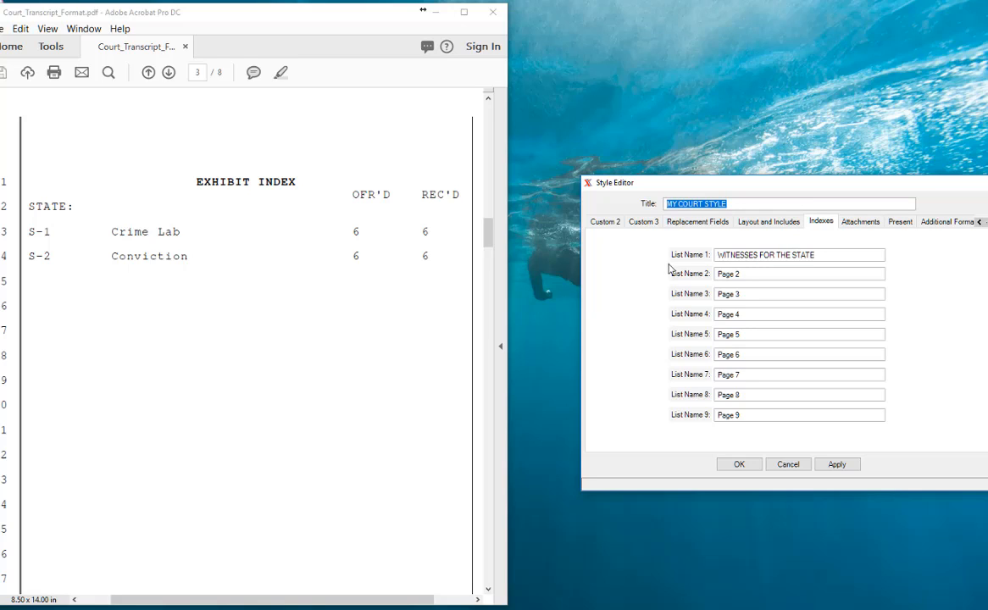
# Enter WITNESSES FOR THE DEFENDANT as the second index list name and move that text to the third list name
pyautogui.click(750, 274)
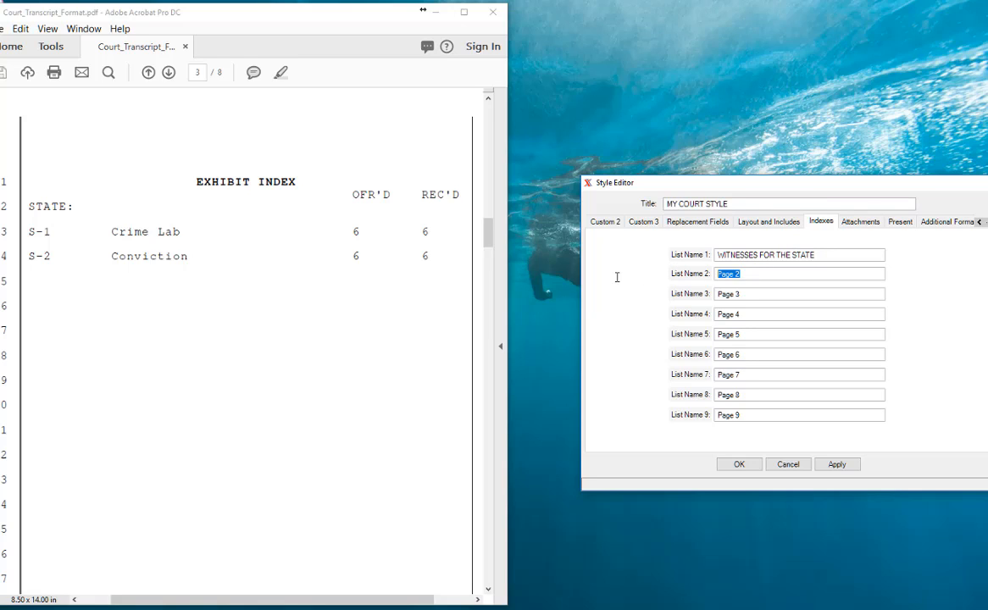
pyautogui.write('WITNESSES FOR THE DEFENDA')
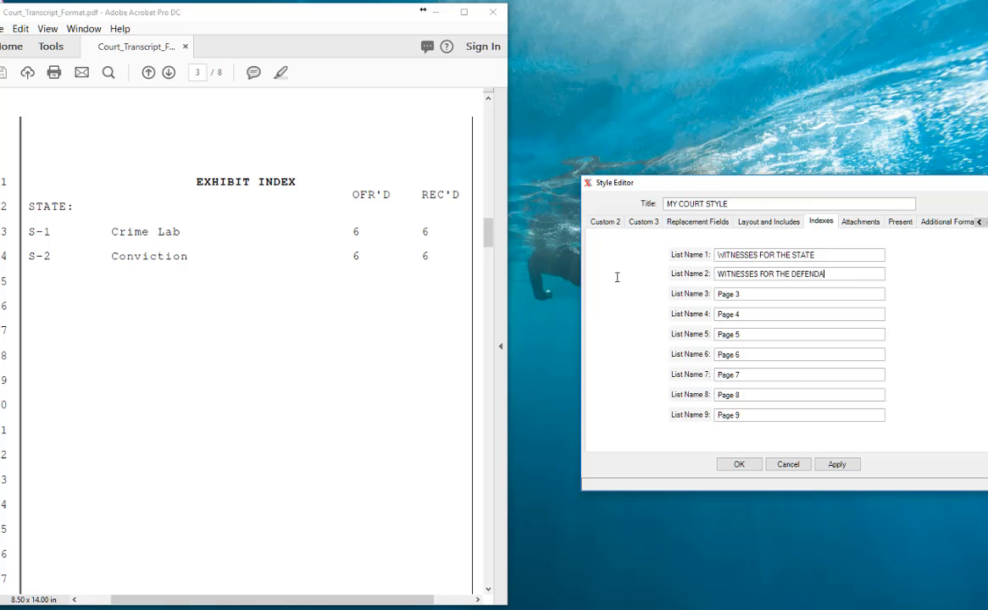
pyautogui.write('NT')
pyautogui.moveTo(844, 274); pyautogui.dragTo(680, 269)
pyautogui.hotkey('ctrl', 'c')
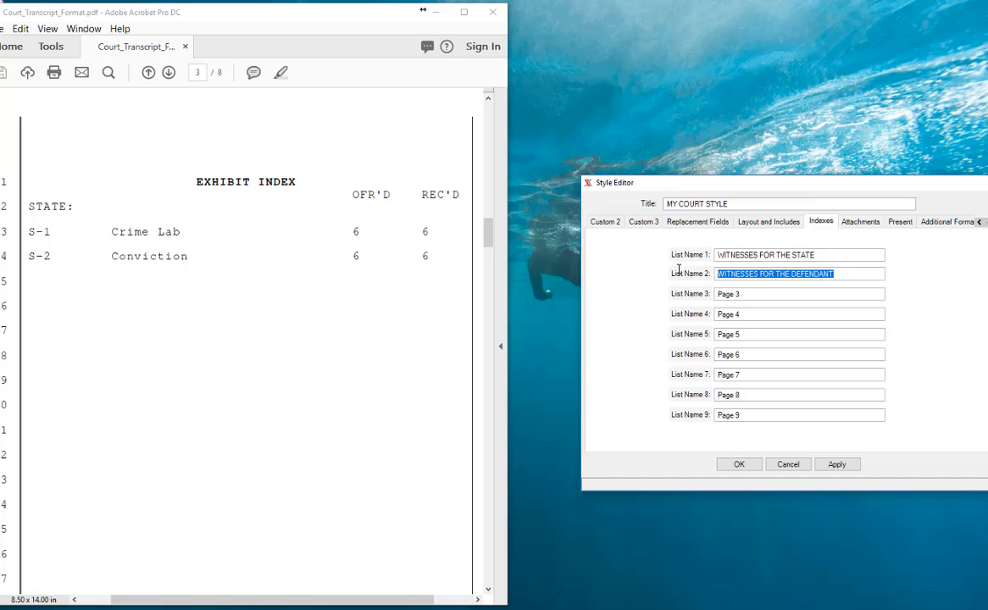
pyautogui.press('BackSpace')
pyautogui.press('Tab')
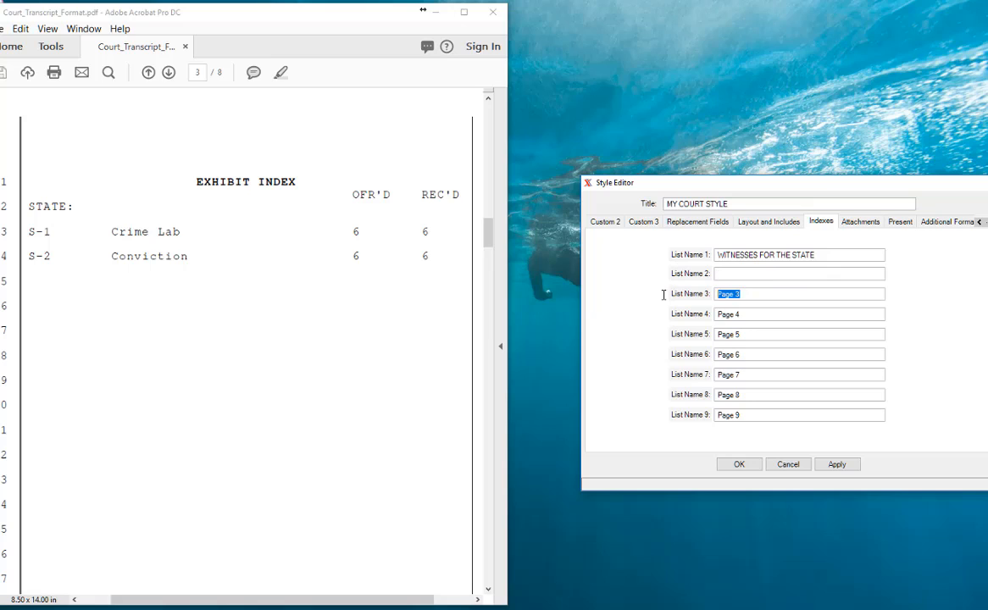
pyautogui.hotkey('ctrl', 'v')
# Name the second index list RE-EXAMINATION (by the State)
pyautogui.click(735, 275)
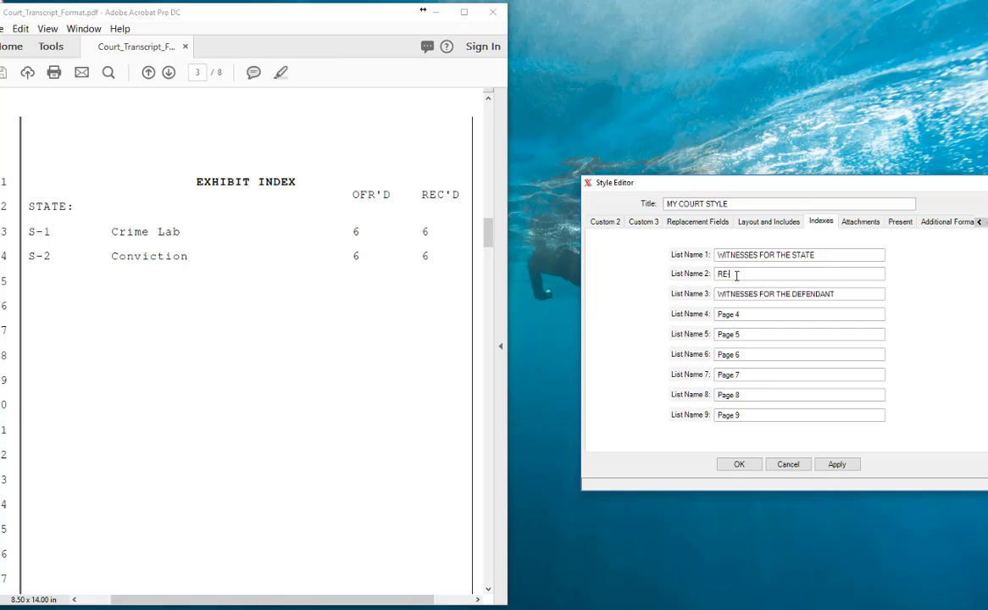
pyautogui.write('AMINATION')
pyautogui.moveTo(791, 274); pyautogui.dragTo(653, 271)
pyautogui.click(784, 274)
pyautogui.write('(BY t')
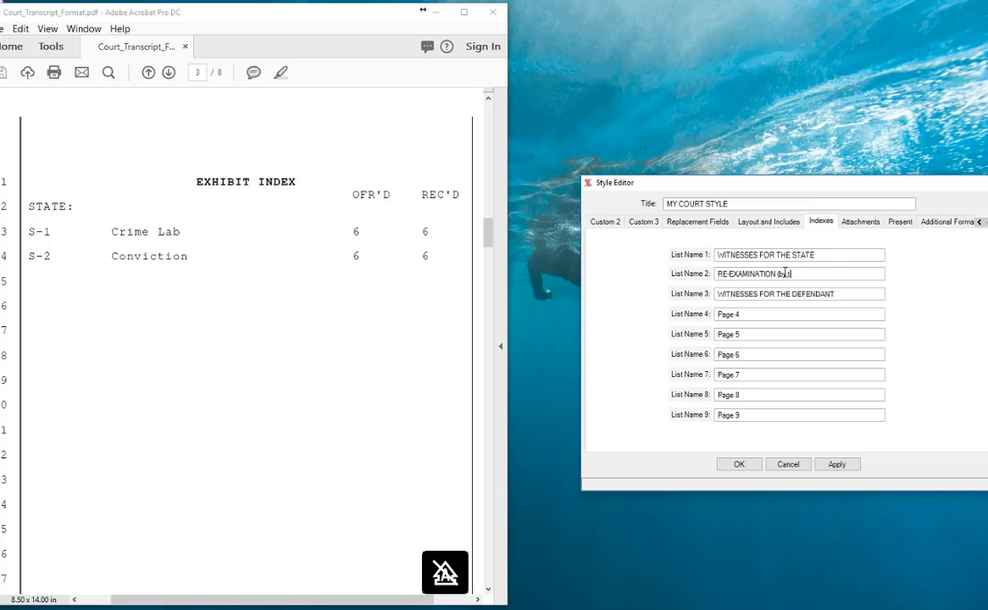
pyautogui.write('he State')
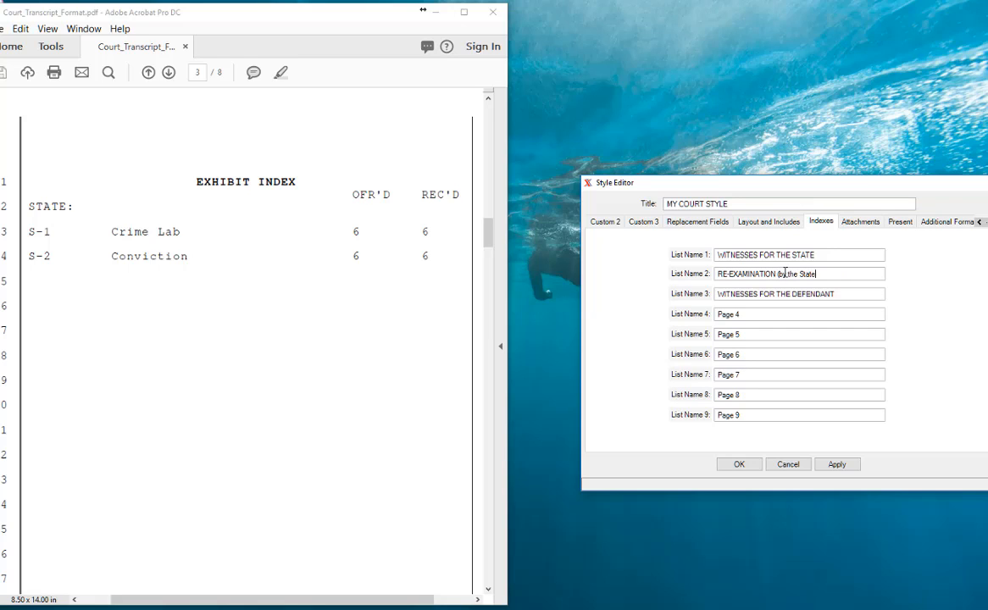
pyautogui.write(')')
# Copy the second list name to the fourth index list and change it to RE-EXAMINATION (by the Defense)
pyautogui.moveTo(826, 273); pyautogui.dragTo(627, 280)
pyautogui.hotkey('ctrl', 'c')
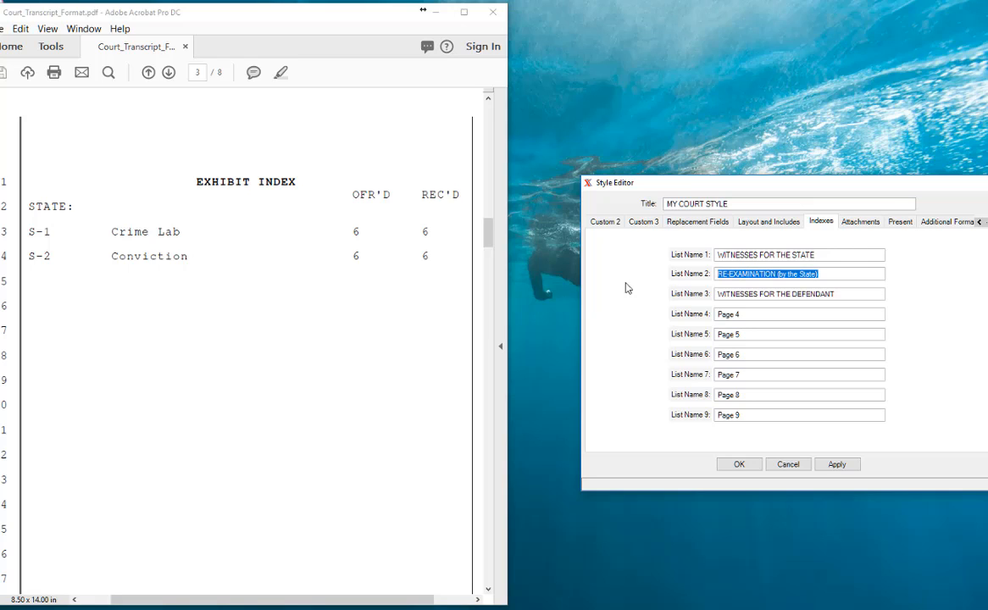
pyautogui.moveTo(753, 315); pyautogui.dragTo(645, 317)
pyautogui.hotkey('ctrl', 'v')
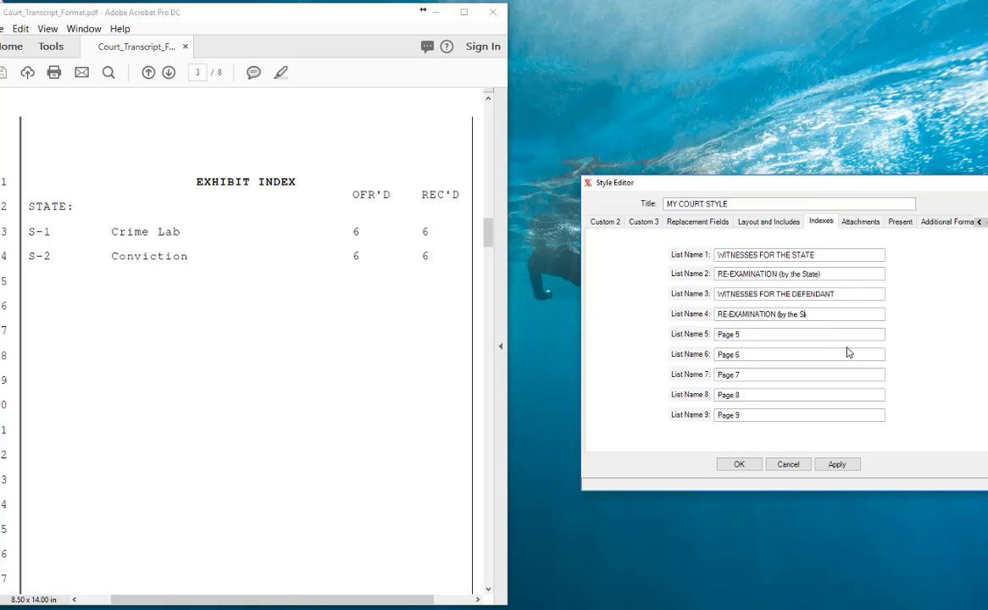
pyautogui.press('BackSpace')
pyautogui.write('Defense')
# Name the fifth index list EXHIBITS FOR THE STATE, in capitals
pyautogui.click(819, 334)
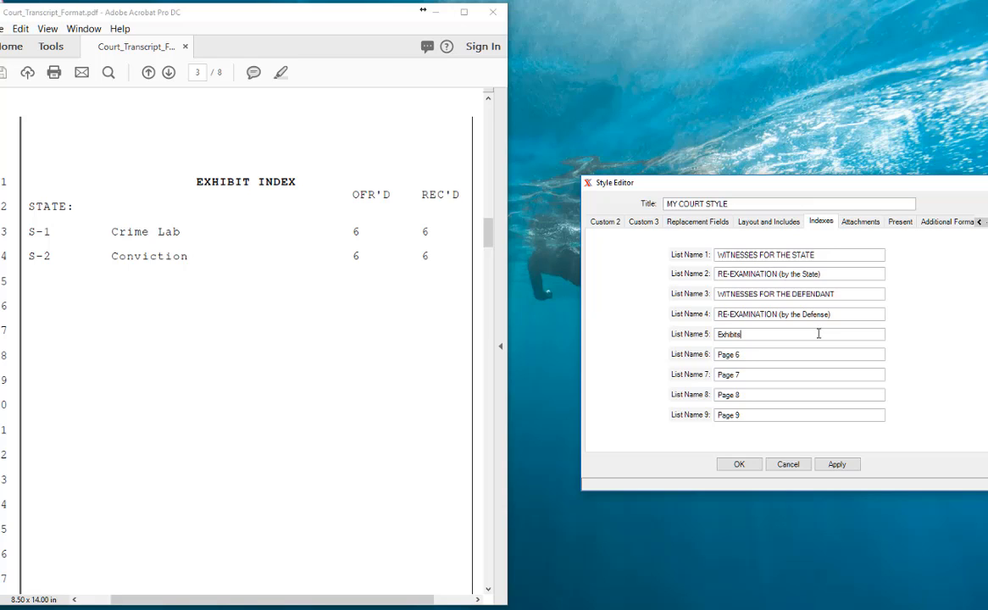
pyautogui.press('BackSpace')
pyautogui.press('BackSpace')
pyautogui.press('BackSpace')
pyautogui.press('BackSpace')
pyautogui.press('BackSpace')
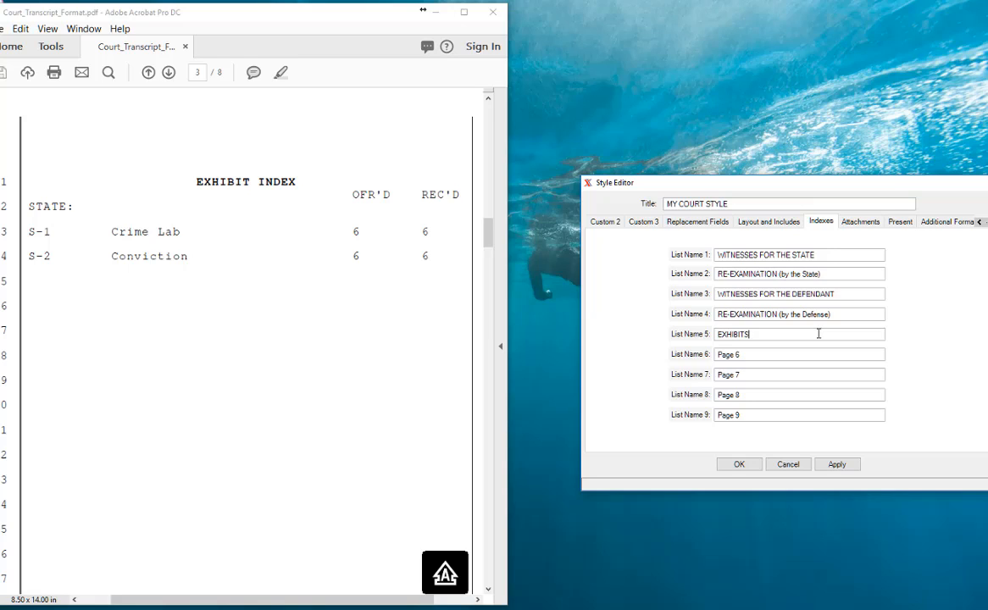
pyautogui.write('EXHIBITS FOR THE STATE')
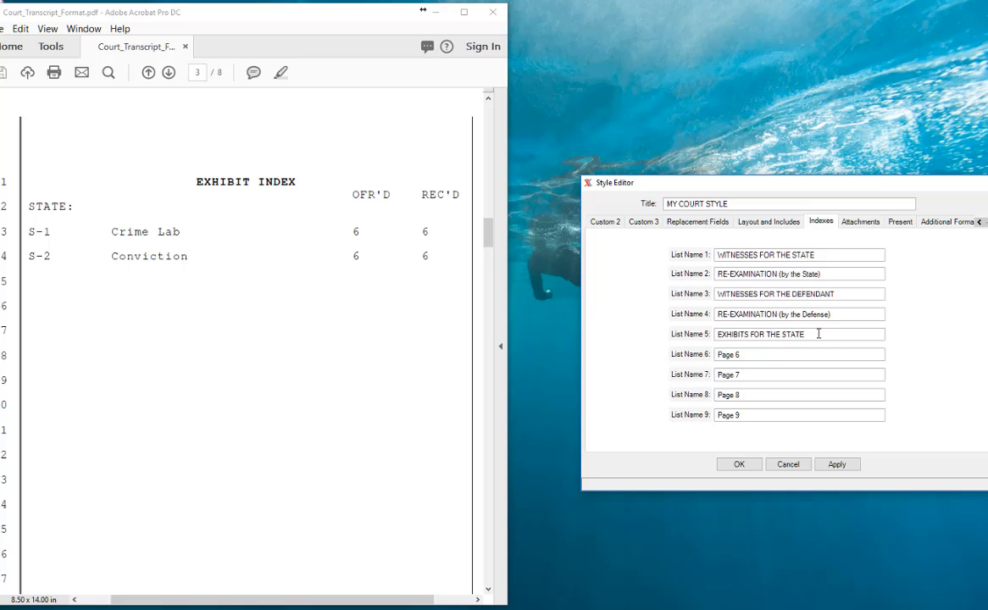
# Copy the fifth list name to the sixth index list, change it to EXHIBITS FOR THE DEFENSE and apply the index names
pyautogui.moveTo(813, 335); pyautogui.dragTo(673, 327)
pyautogui.hotkey('ctrl', 'c')
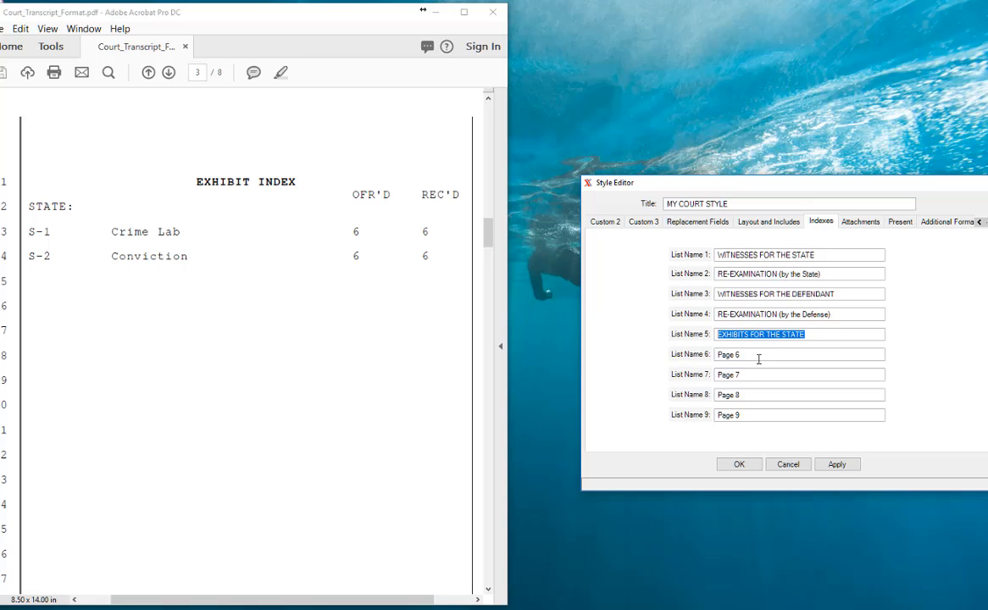
pyautogui.moveTo(758, 355); pyautogui.dragTo(527, 353)
pyautogui.hotkey('ctrl', 'v')
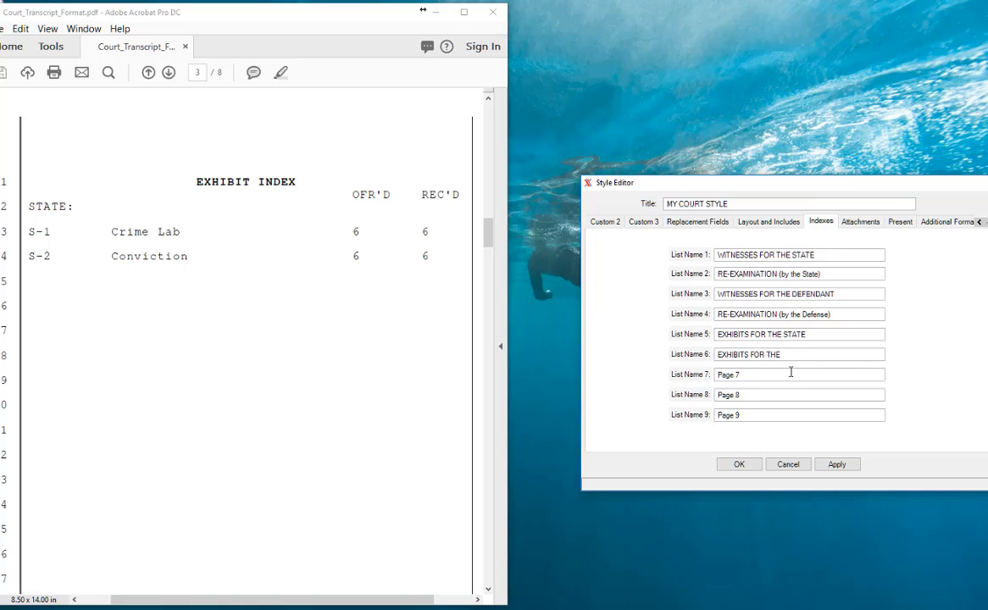
pyautogui.write('DEFENSE')
pyautogui.click(838, 464)
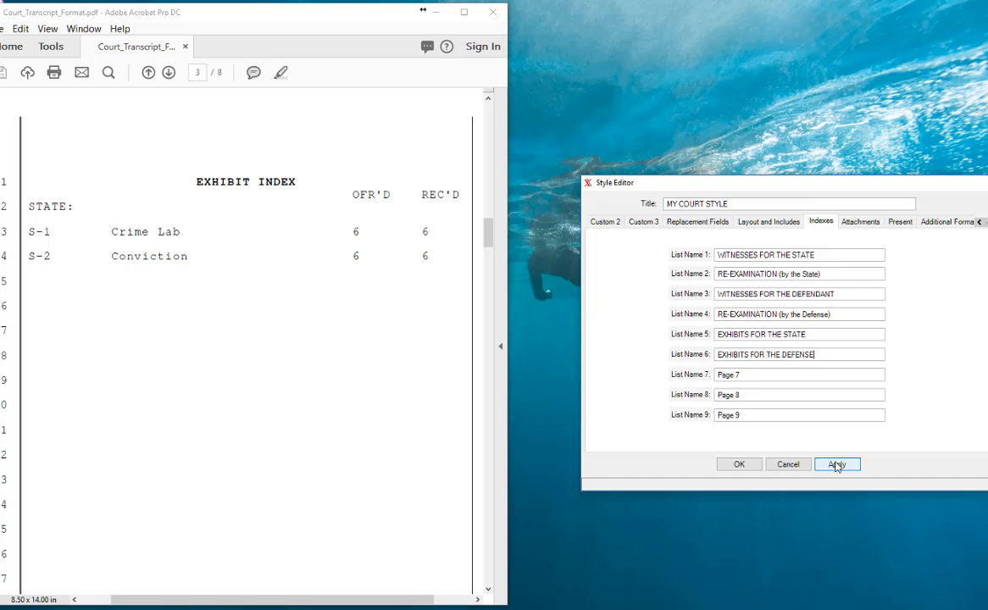
# Look over the style's attachments, and enable and apply the present font for MY COURT STYLE
pyautogui.click(861, 221)
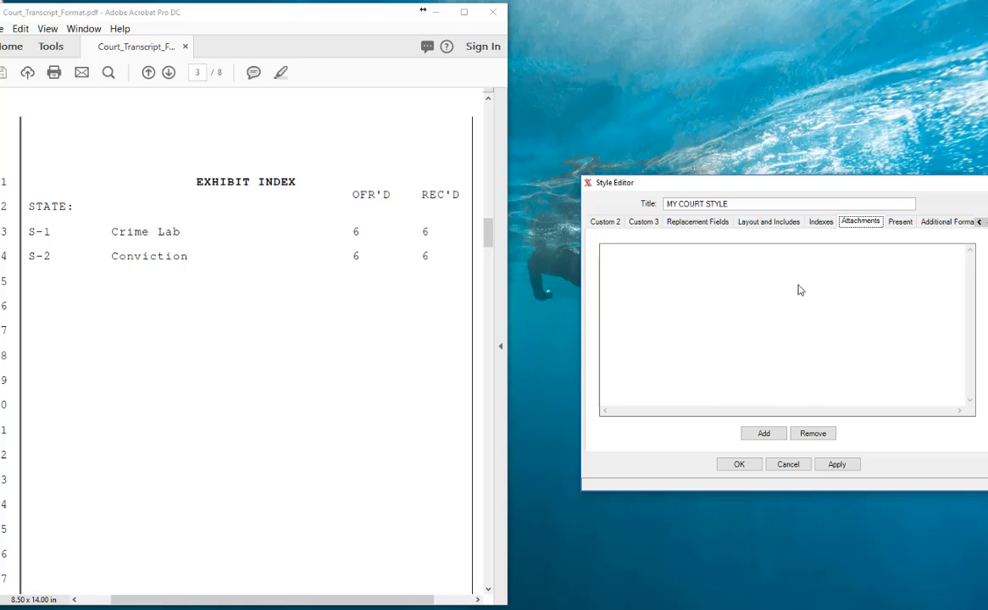
pyautogui.click(900, 223)
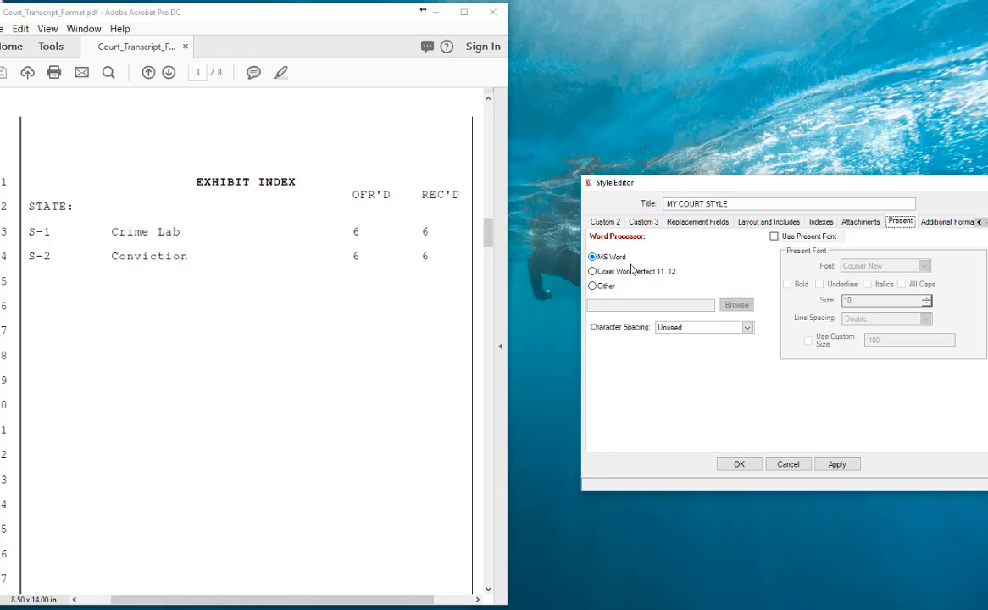
pyautogui.click(773, 237)
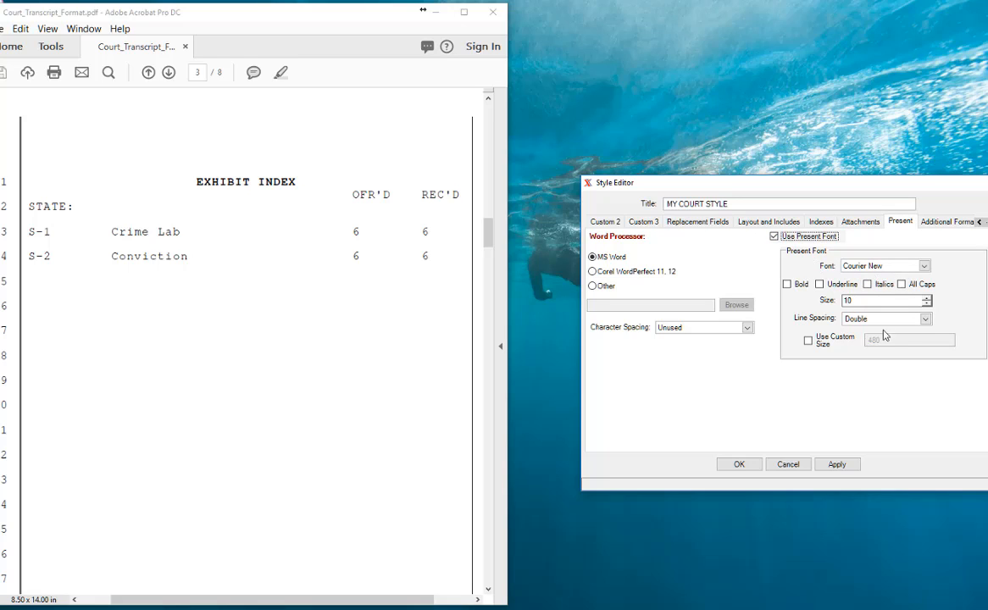
pyautogui.moveTo(874, 300); pyautogui.dragTo(765, 296)
pyautogui.click(838, 467)
# Review the style's additional formatting options, and apply and confirm the changes to MY COURT STYLE
pyautogui.click(948, 222)
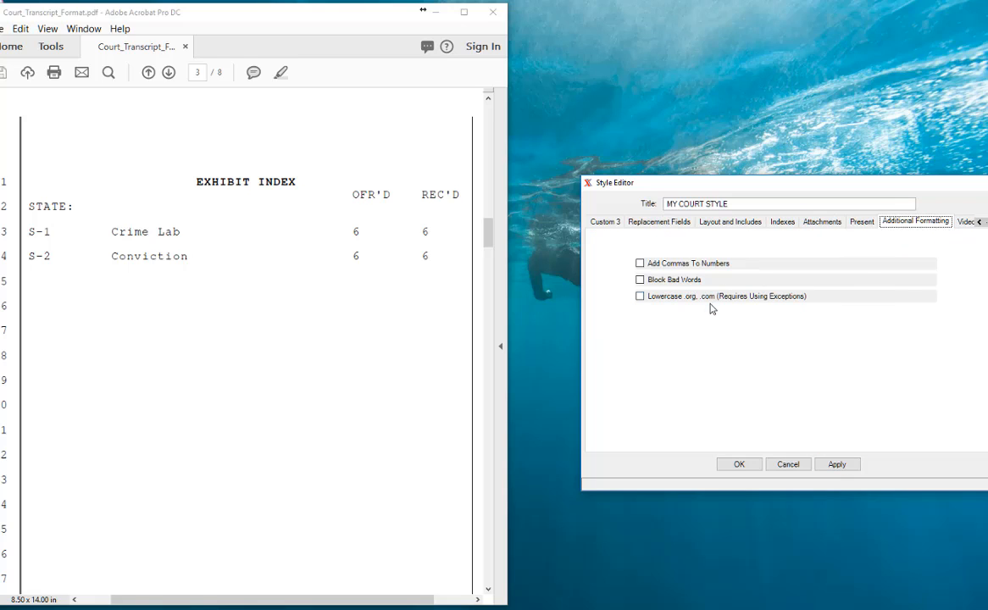
pyautogui.click(985, 222)
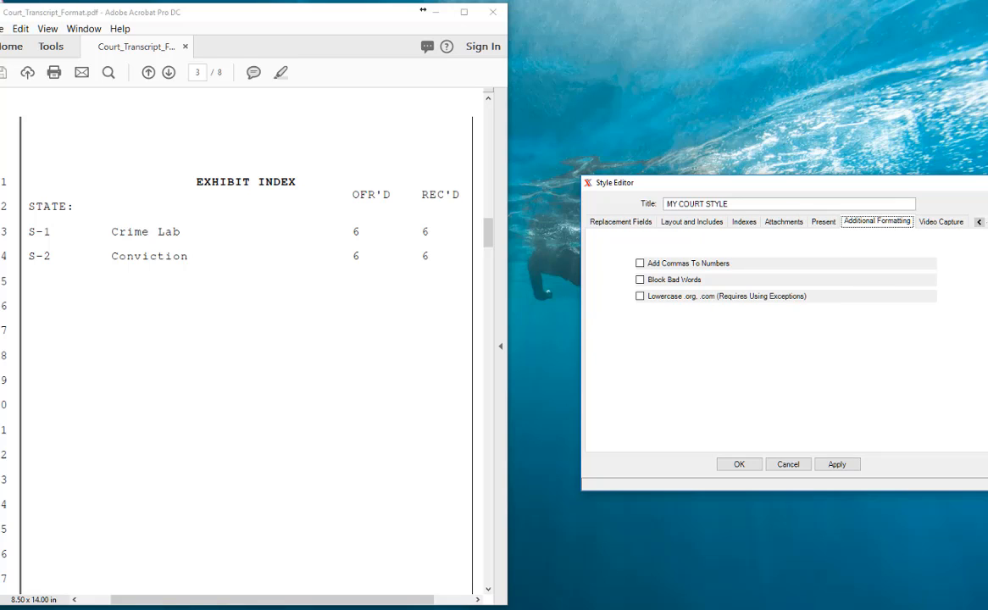
pyautogui.click(837, 465)
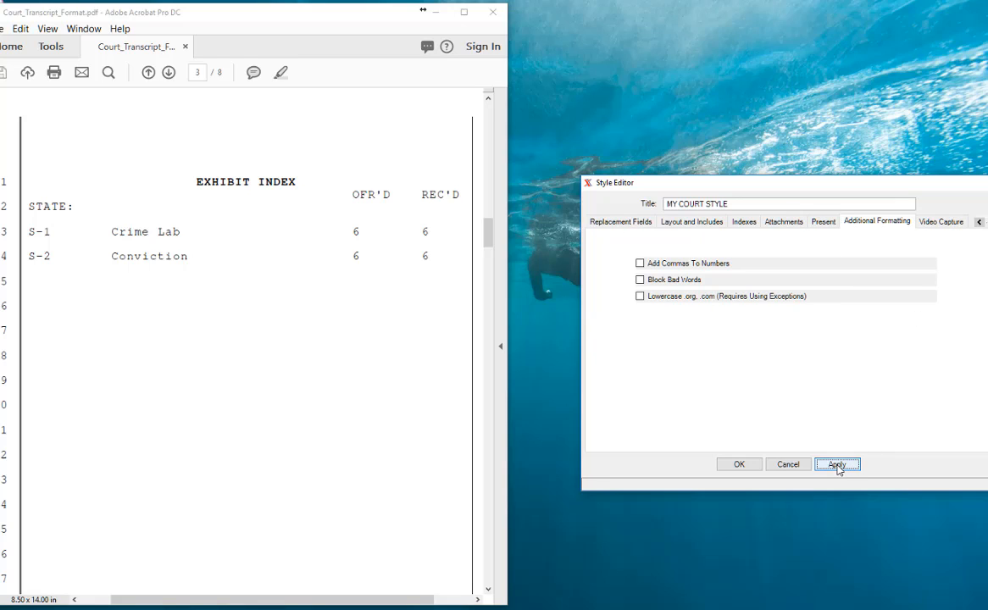
pyautogui.click(738, 466)
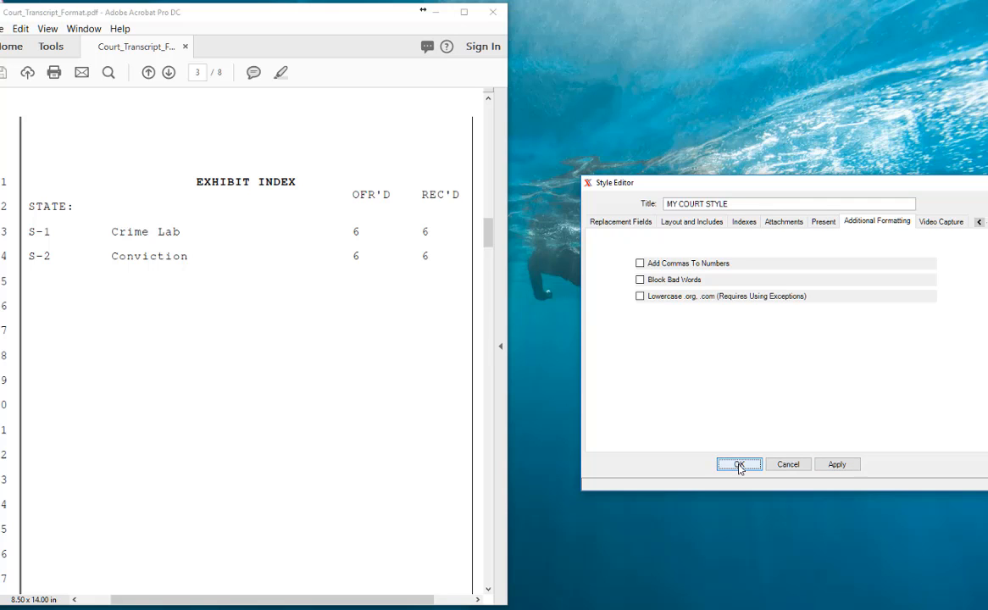